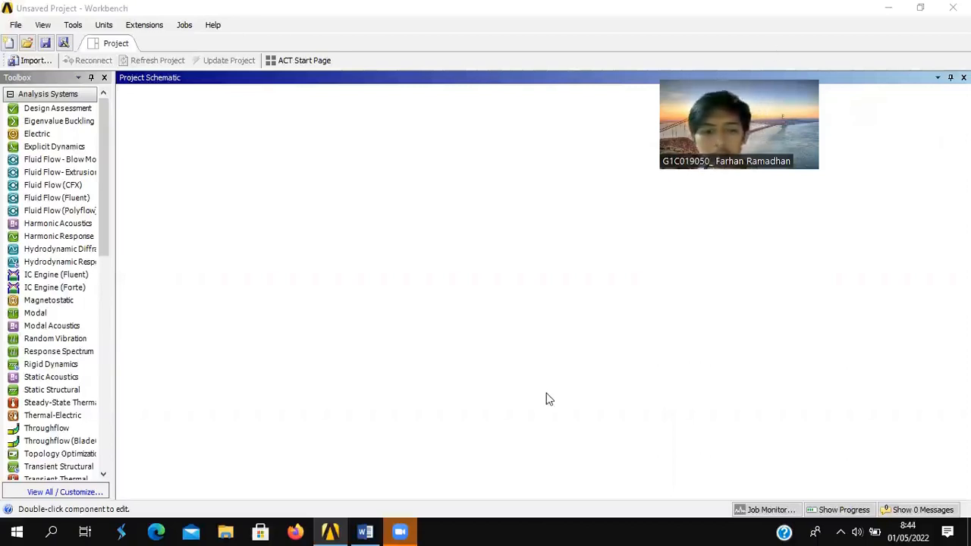
- Switch to the Word assignment and review the truck problem description, the dimensioned drawing and the dimension rules below it
click(365, 532)
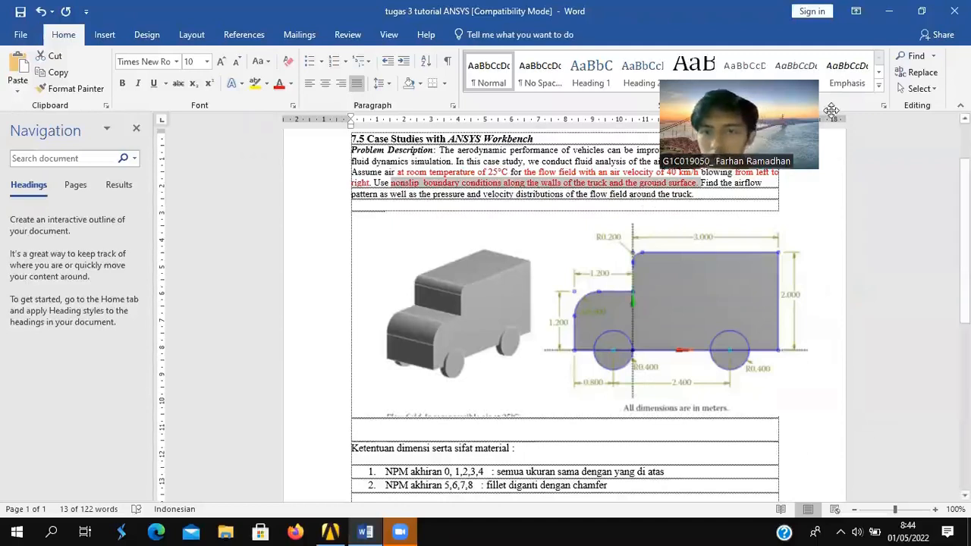
click(658, 274)
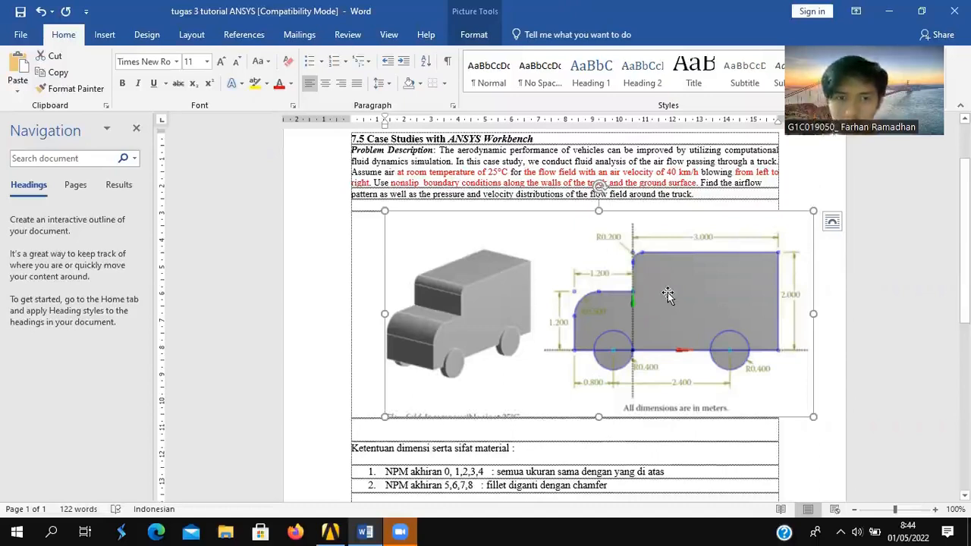
click(437, 174)
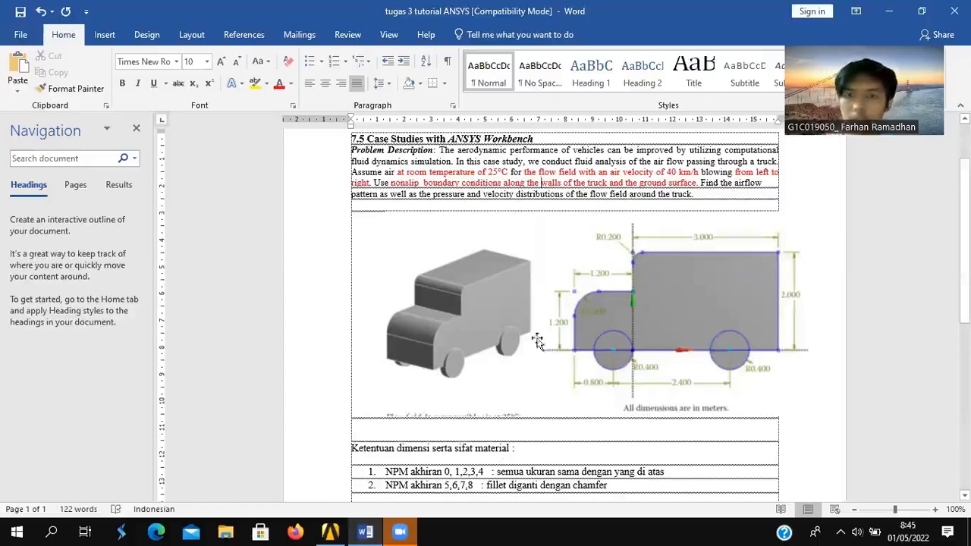
scroll(465, 351, down, 1)
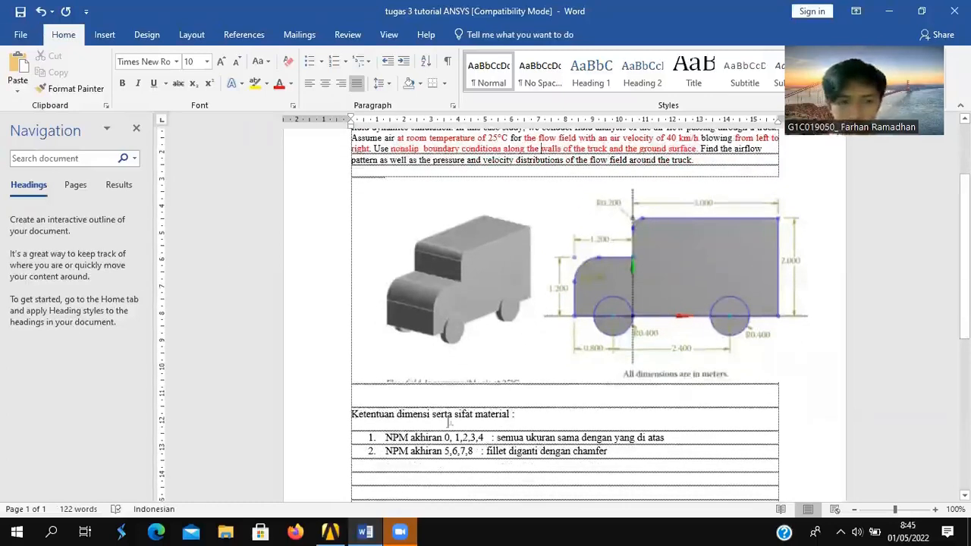
click(450, 420)
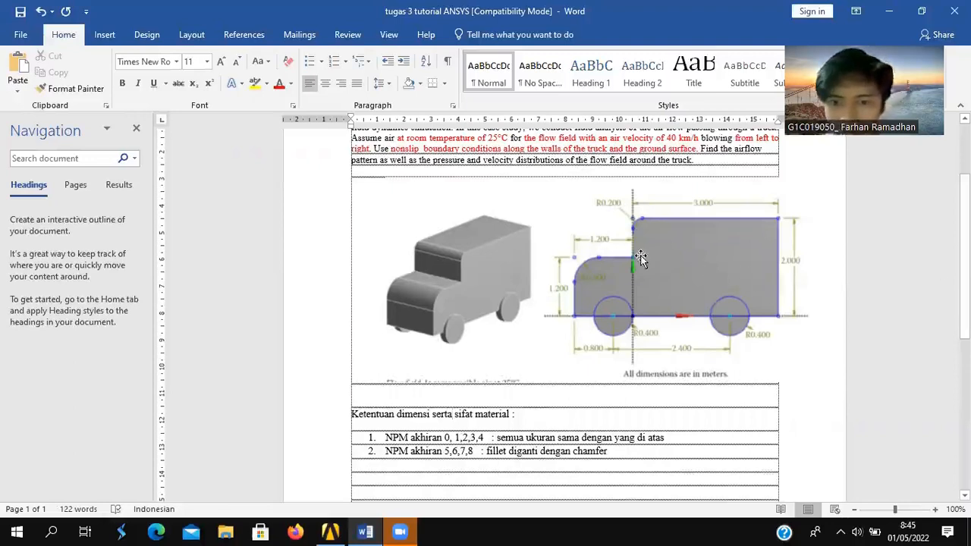
click(400, 532)
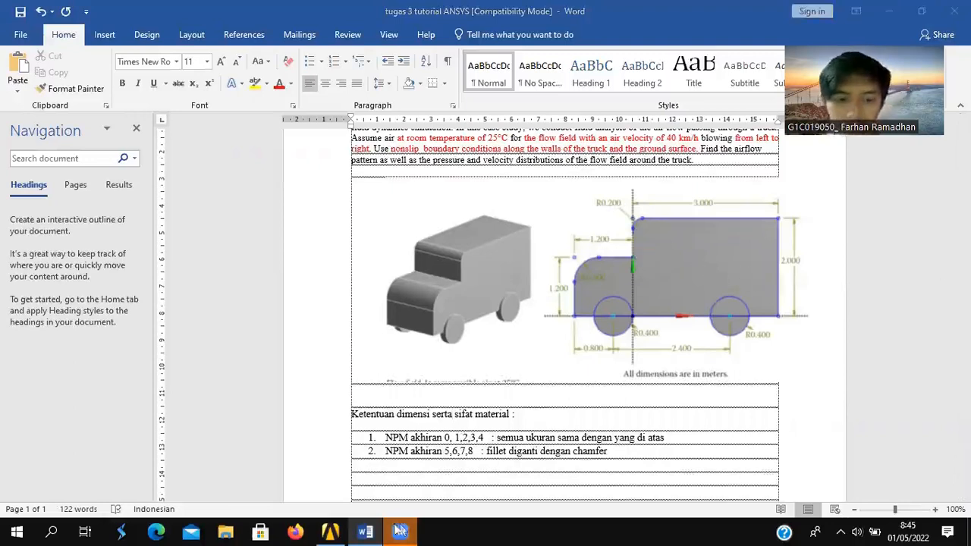
- Switch to Workbench, add a Fluid Flow (CFX) analysis system and create its geometry in DesignModeler
click(334, 531)
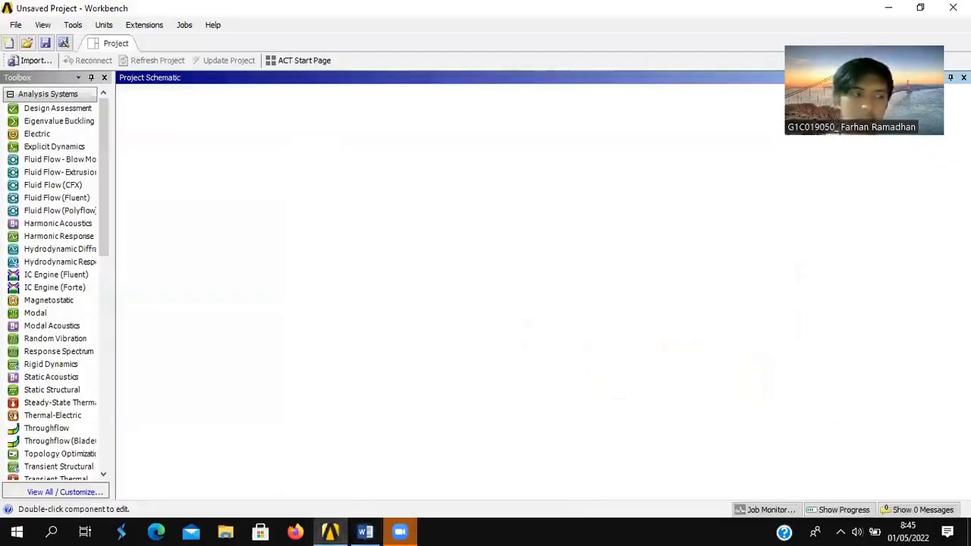
click(56, 190)
double_click(56, 190)
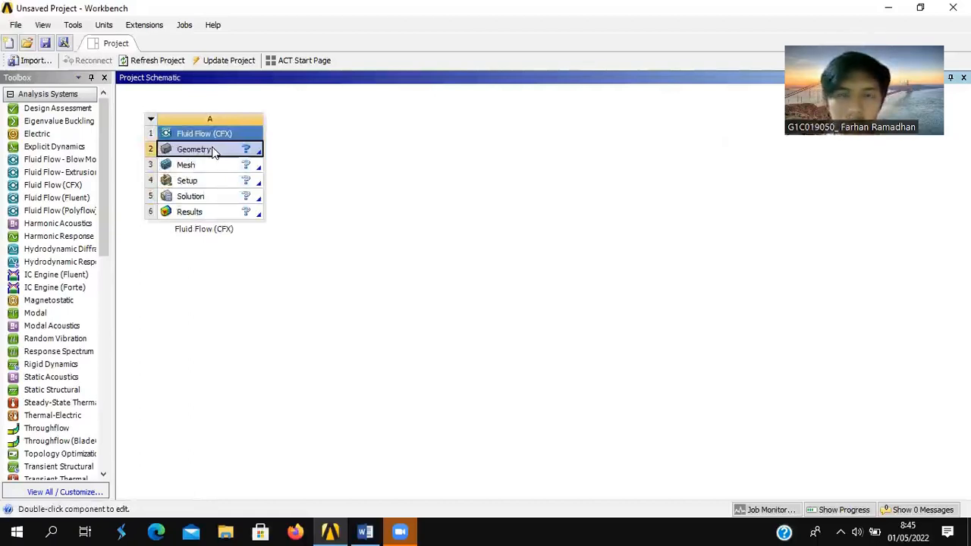
right_click(214, 151)
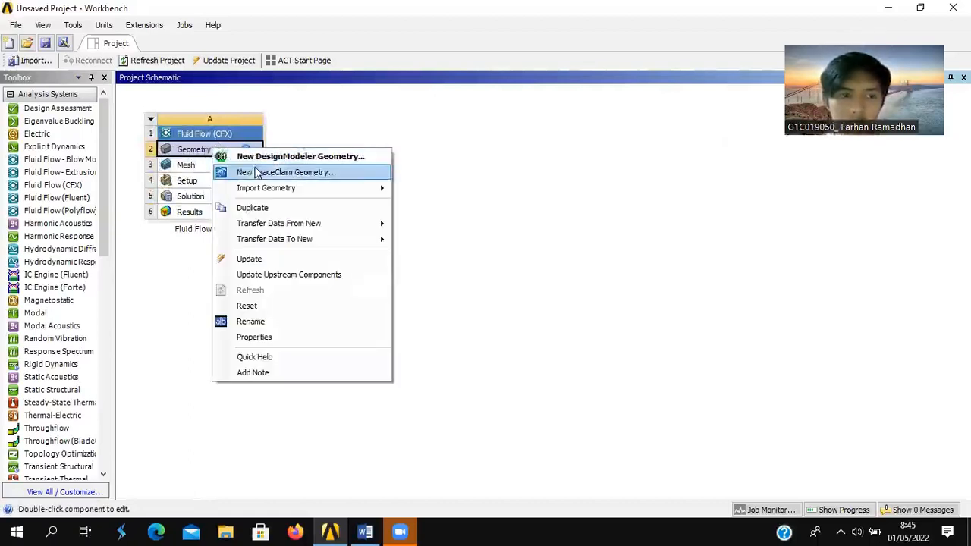
click(264, 157)
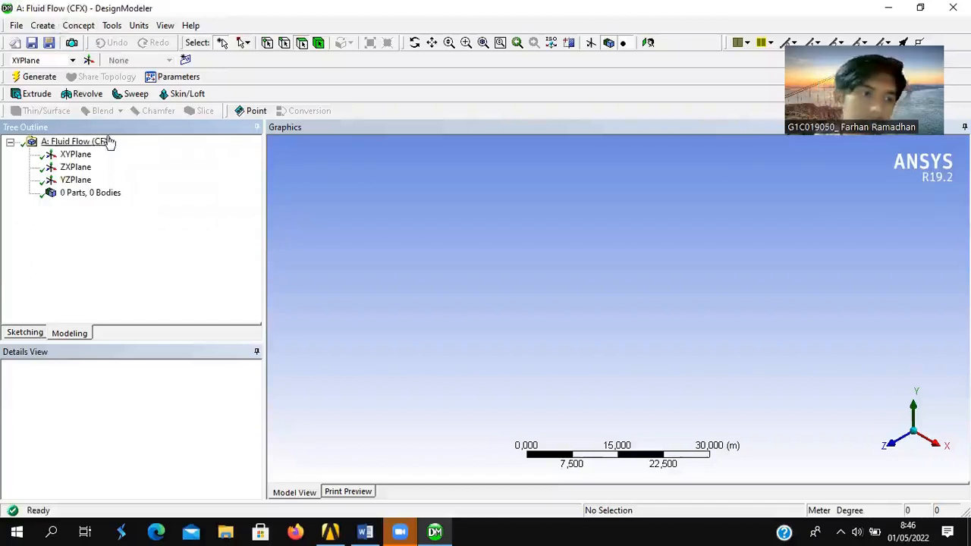
- Create a new sketch on XYPlane and turn the view to face that plane
click(70, 155)
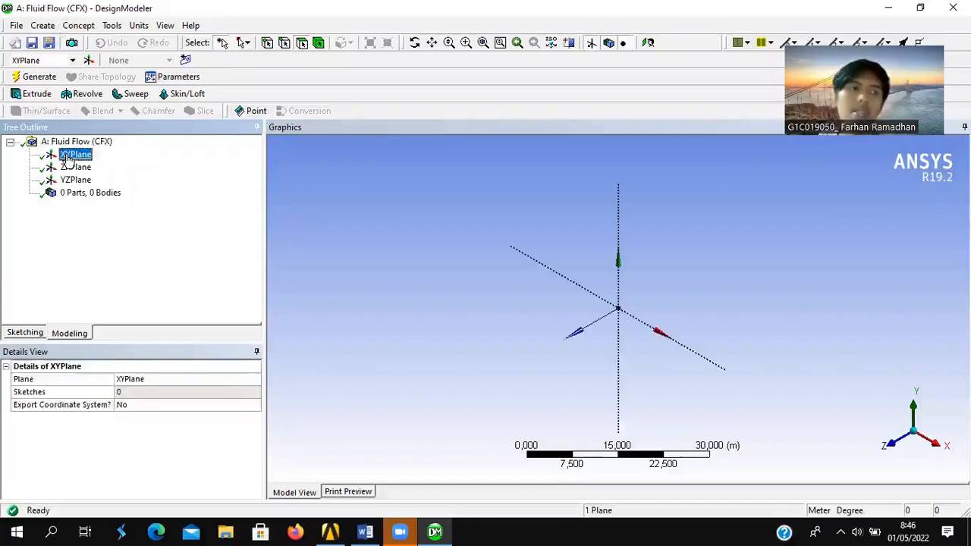
click(185, 61)
click(68, 156)
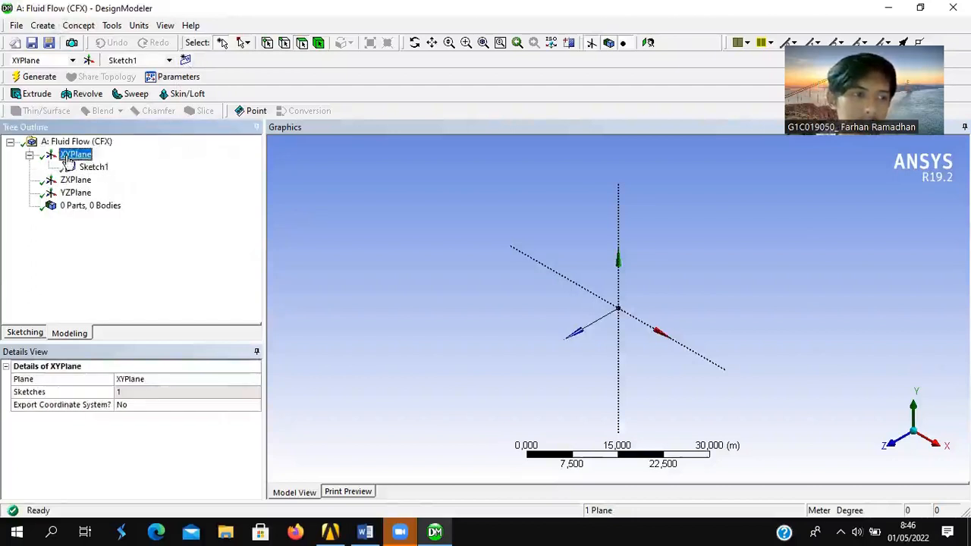
right_click(69, 157)
click(90, 164)
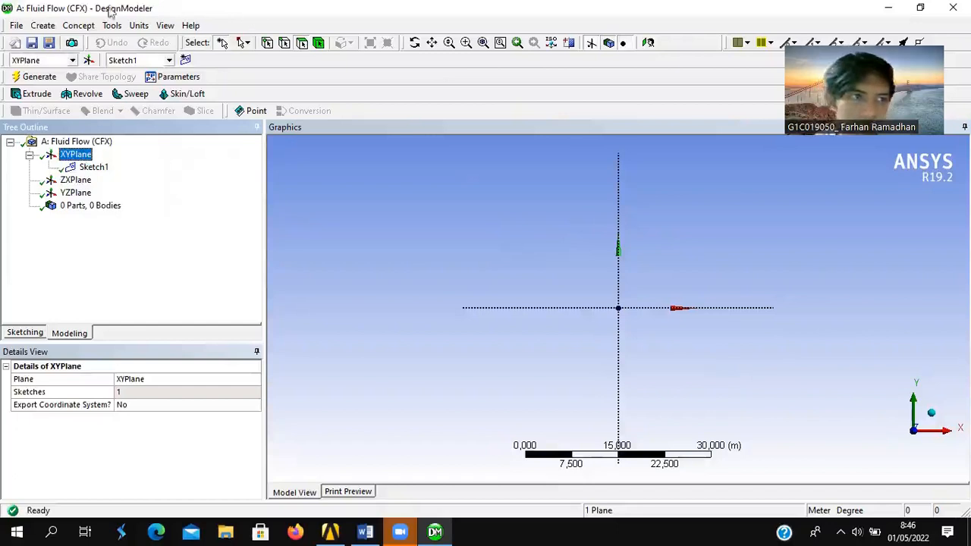
- Set the length unit of the geometry to Meter
click(136, 24)
click(154, 43)
click(139, 25)
click(153, 44)
- Sketch the cab's front vertical line about 5.4 m high and a base line about 24 m long along the X axis
click(25, 332)
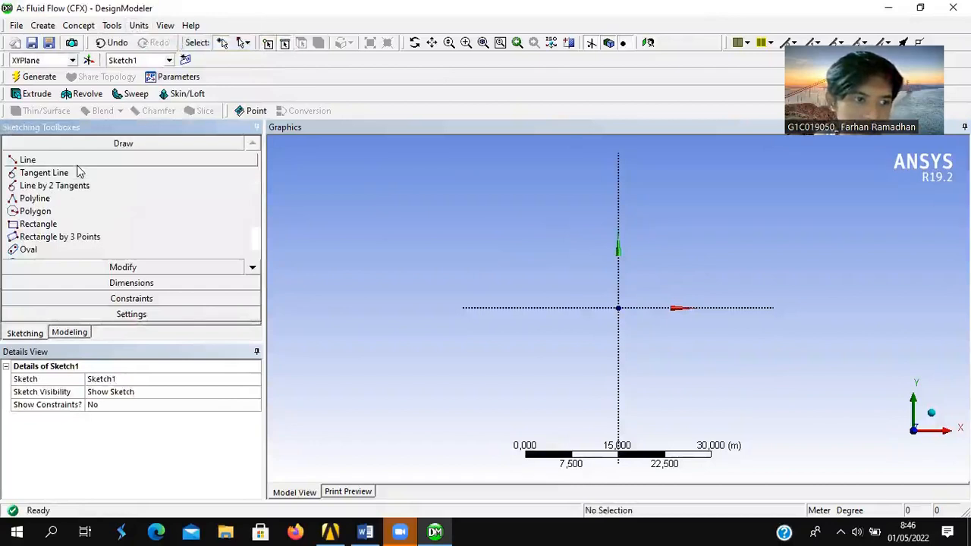
click(76, 161)
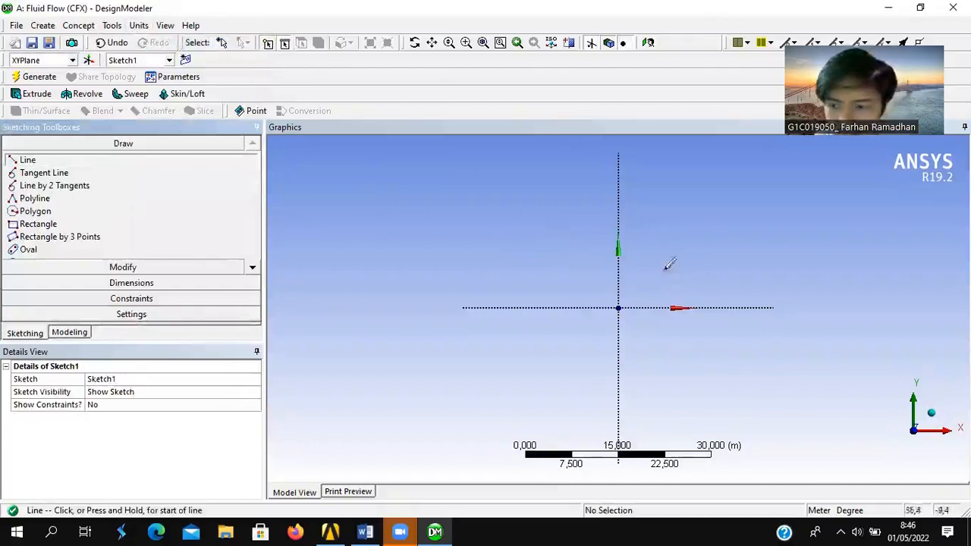
click(561, 267)
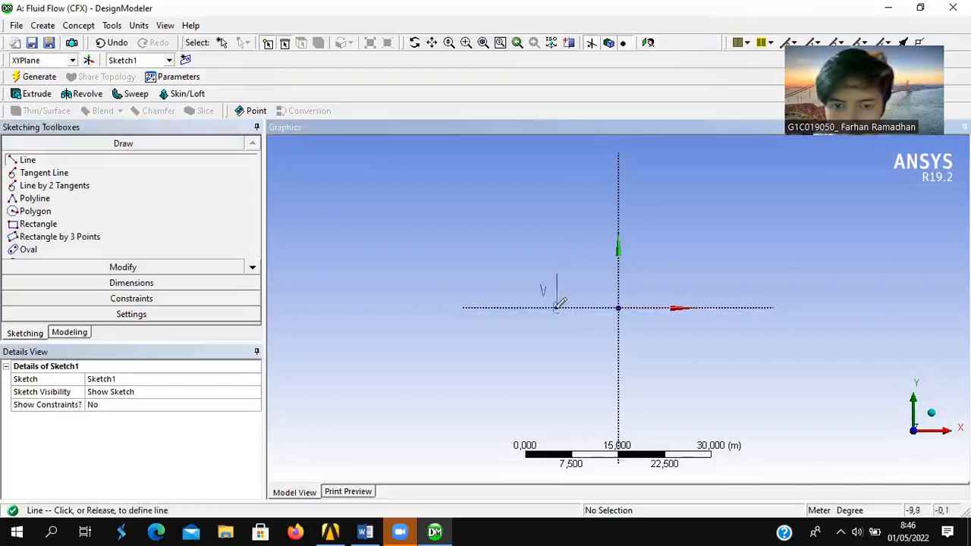
click(557, 308)
scroll(554, 319, up, 3)
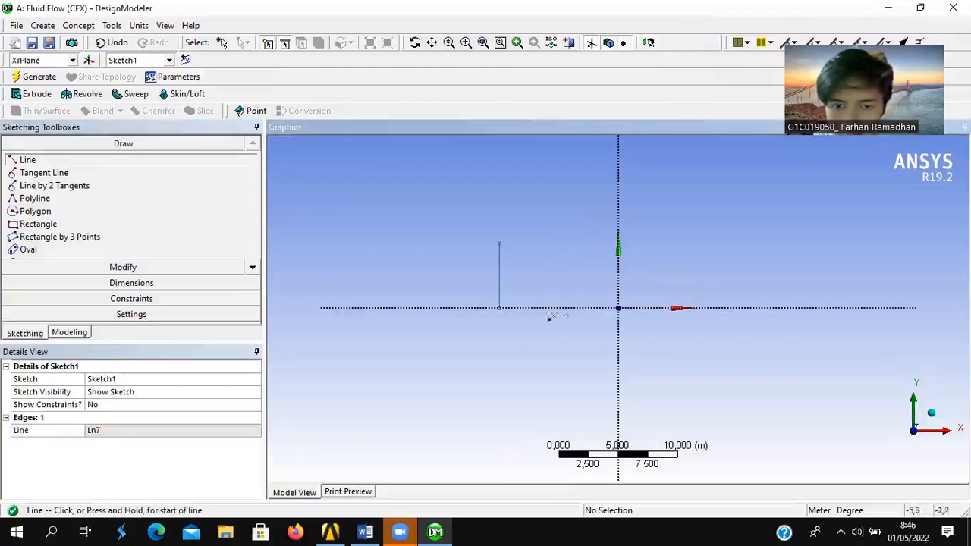
click(498, 307)
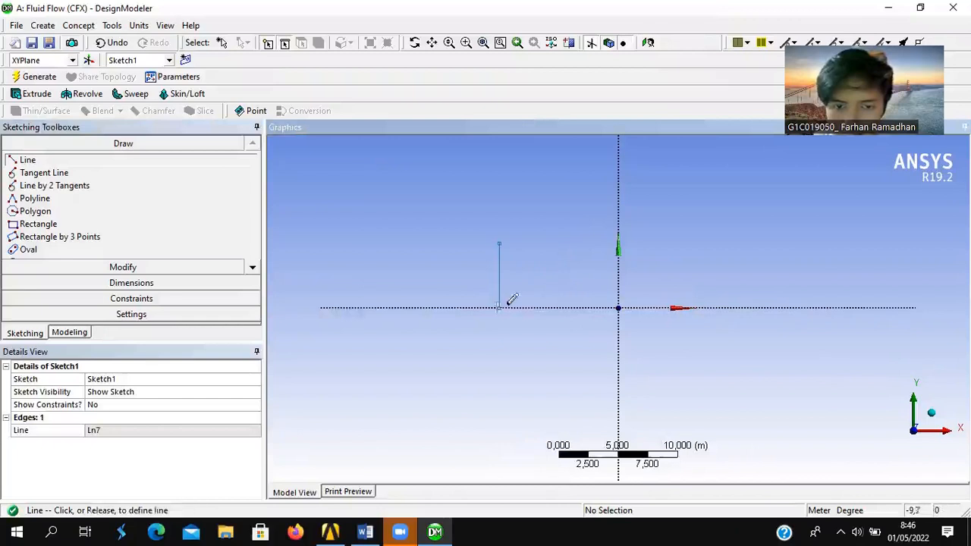
click(790, 306)
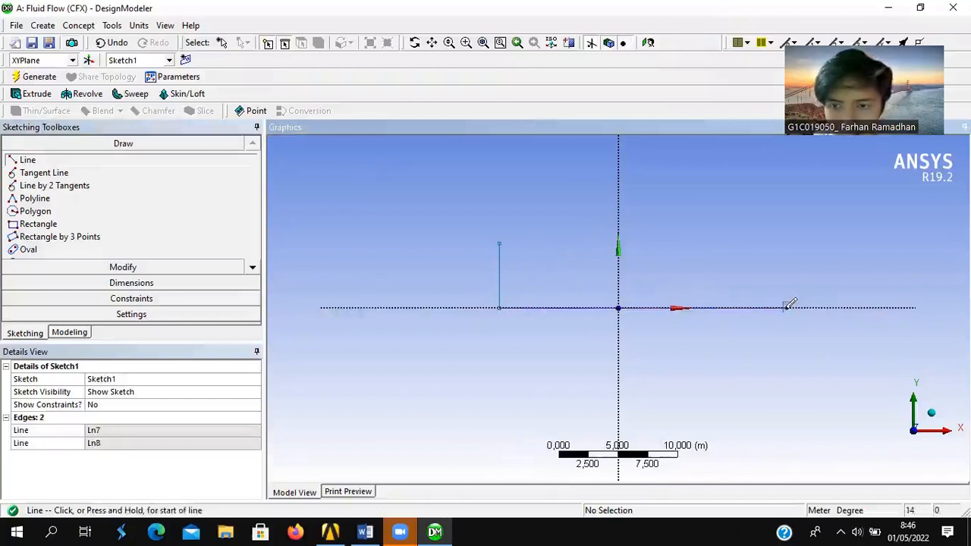
- Close the stepped truck outline with a rear edge about 10.7 m high, a cab roof, a vertical step on the Y axis and a box roof
click(788, 306)
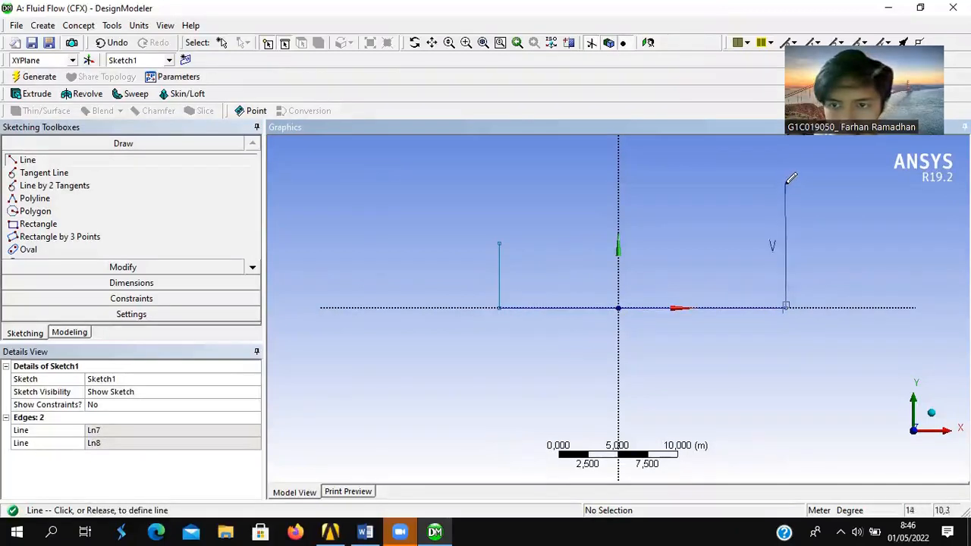
click(787, 184)
click(500, 244)
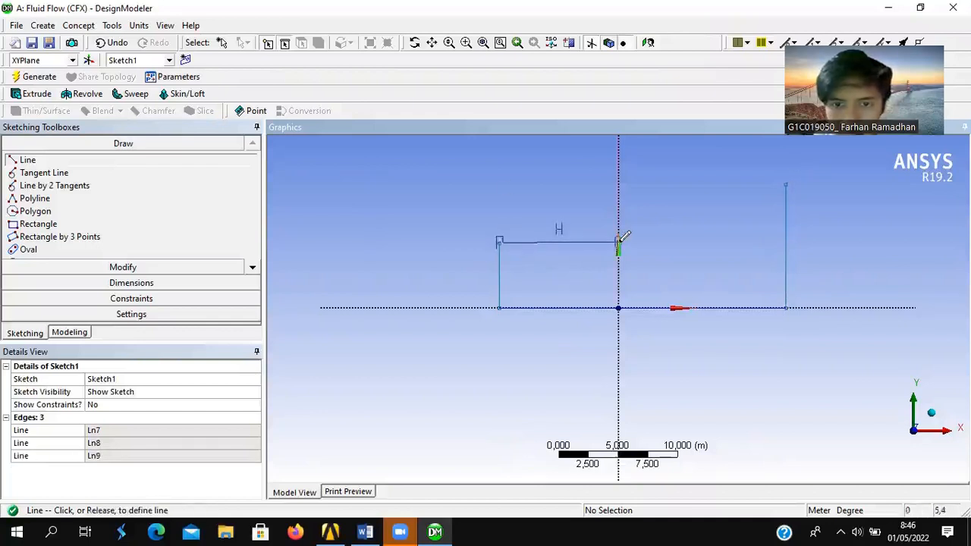
click(619, 243)
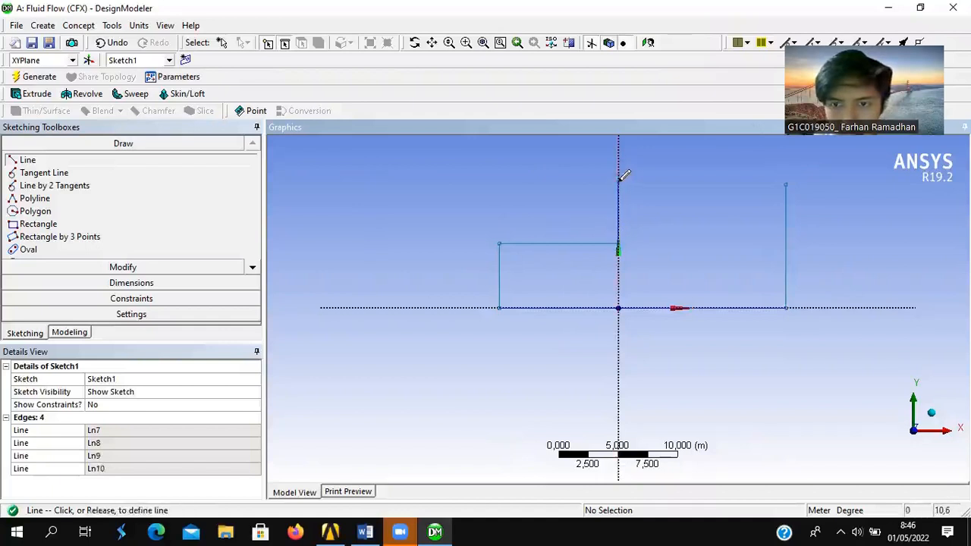
click(619, 180)
click(786, 180)
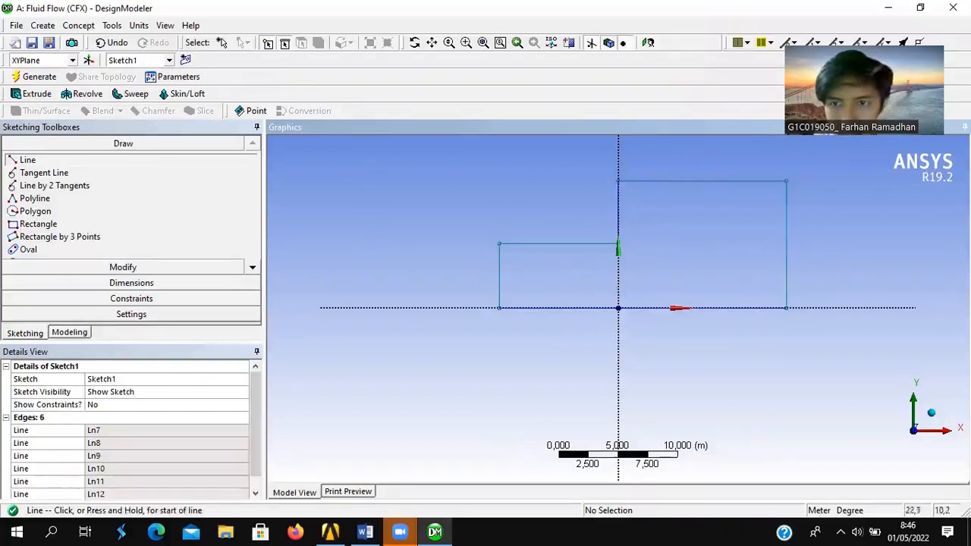
- Add horizontal dimensions below the outline from the Y axis to the cab's front end and to the box's rear end
click(133, 285)
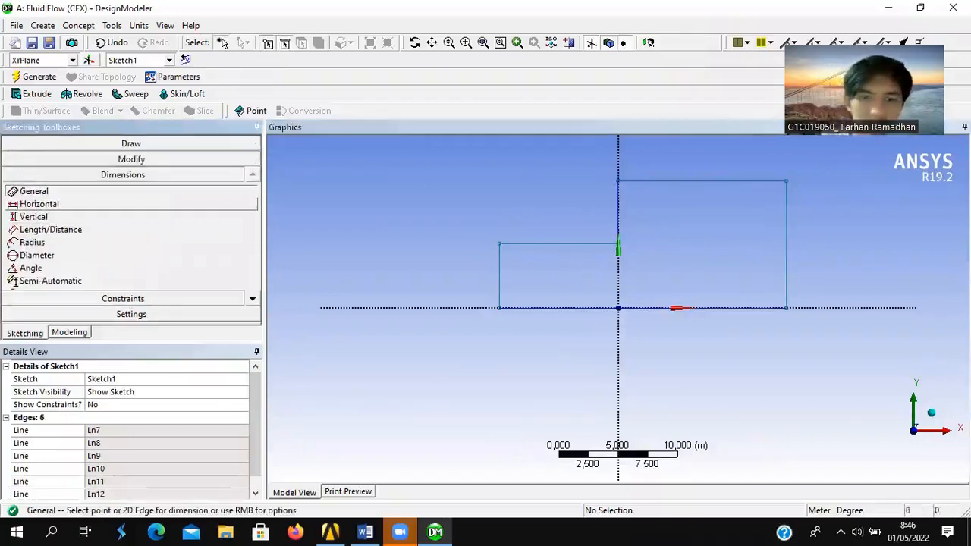
click(57, 203)
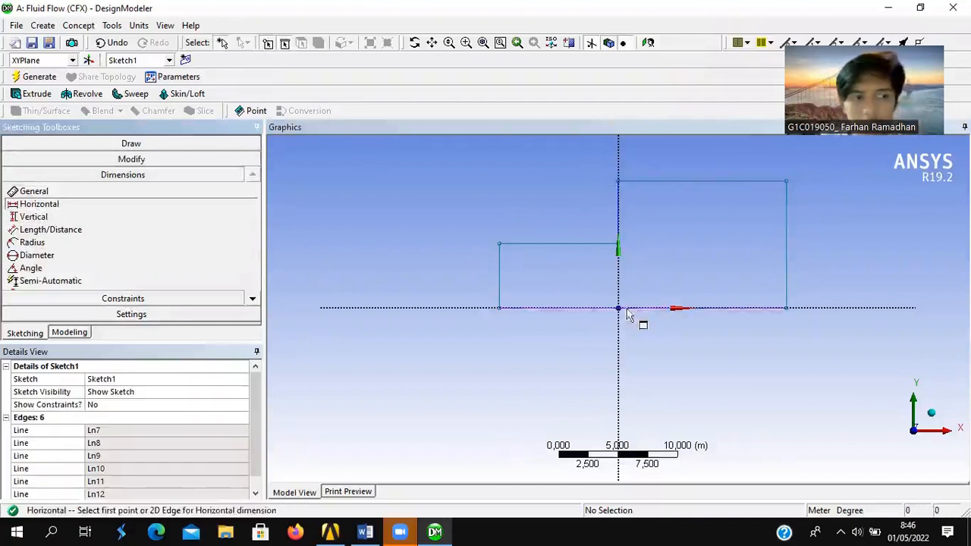
click(618, 262)
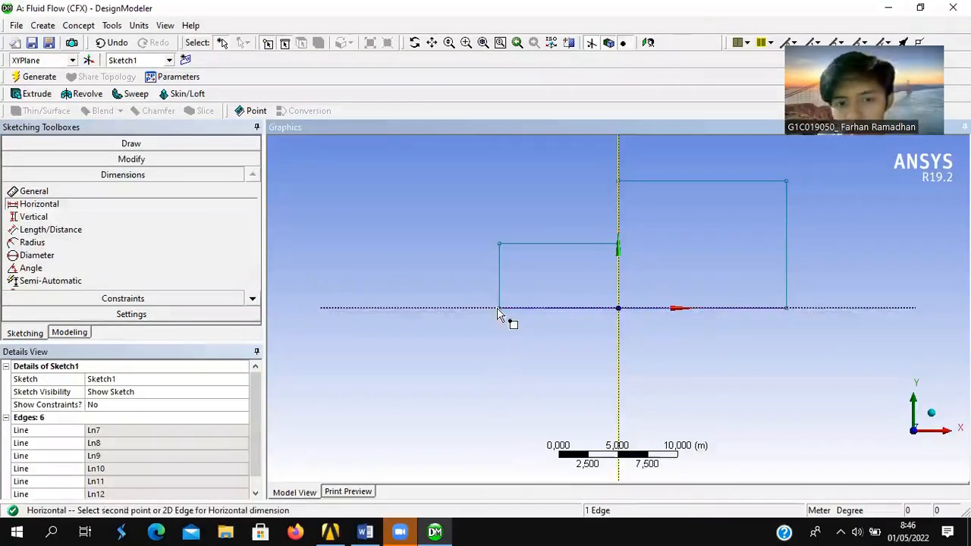
click(500, 309)
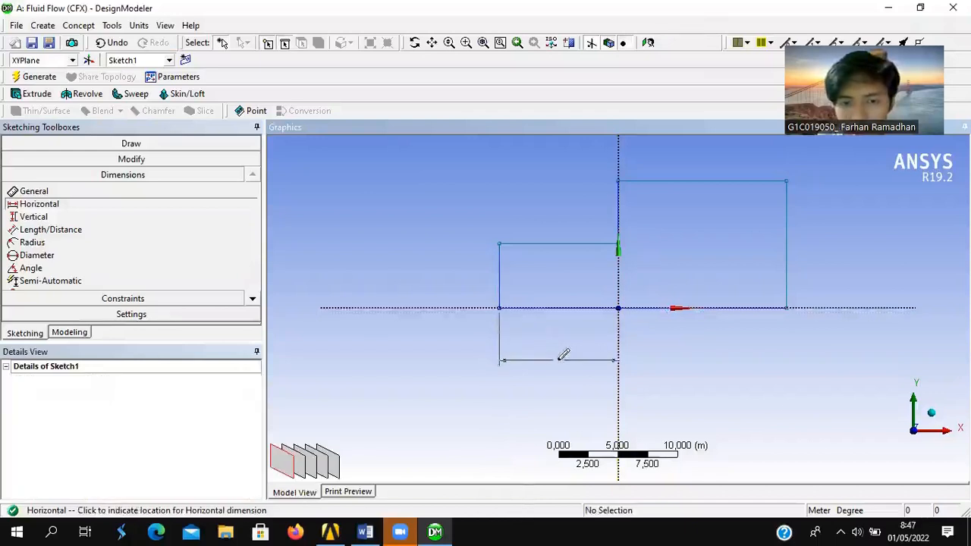
click(563, 357)
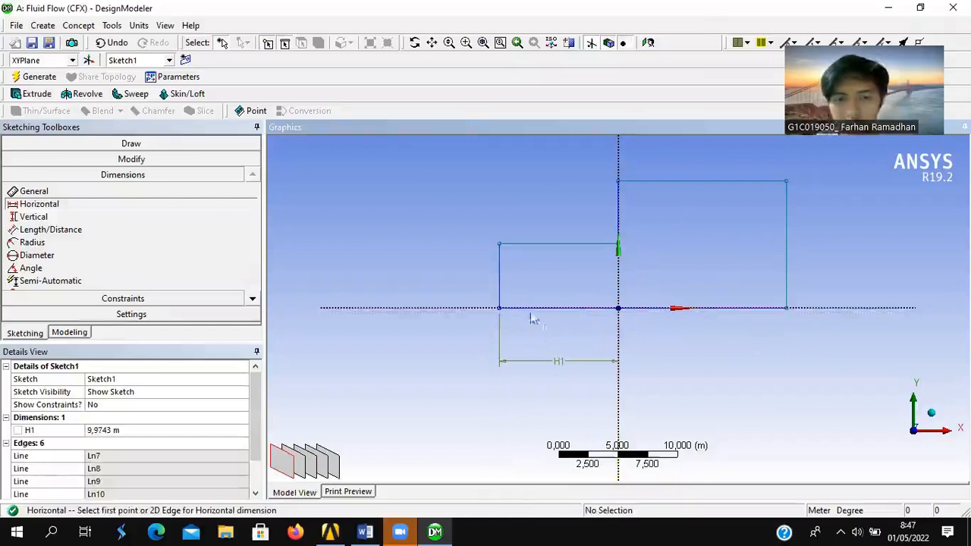
click(620, 160)
click(762, 312)
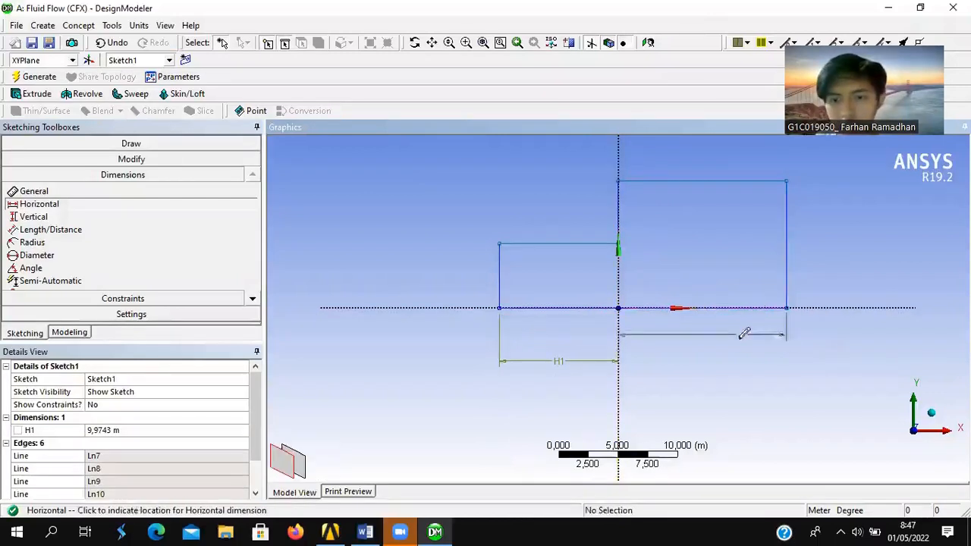
click(745, 358)
- Add height dimensions to the cab's front edge and the box's rear edge with the General dimension tool
click(34, 191)
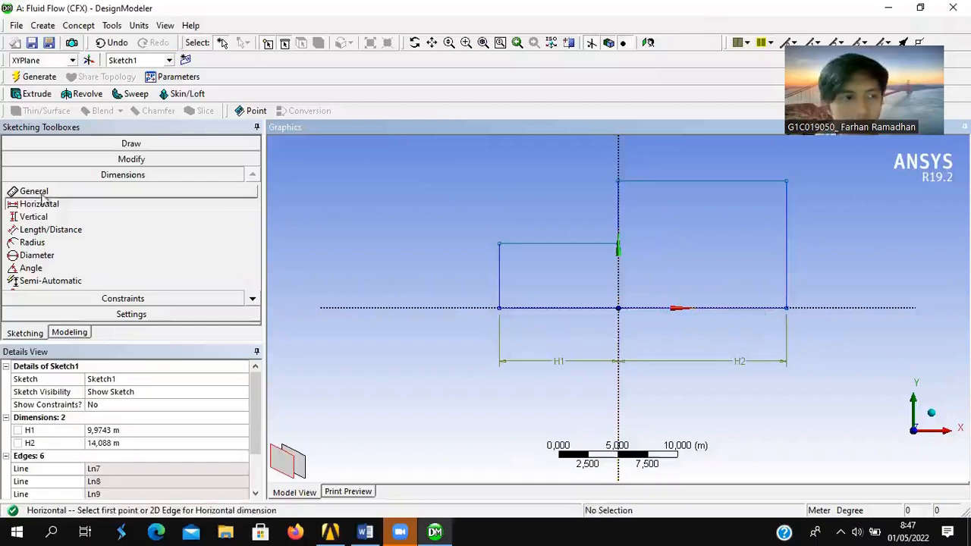
click(501, 277)
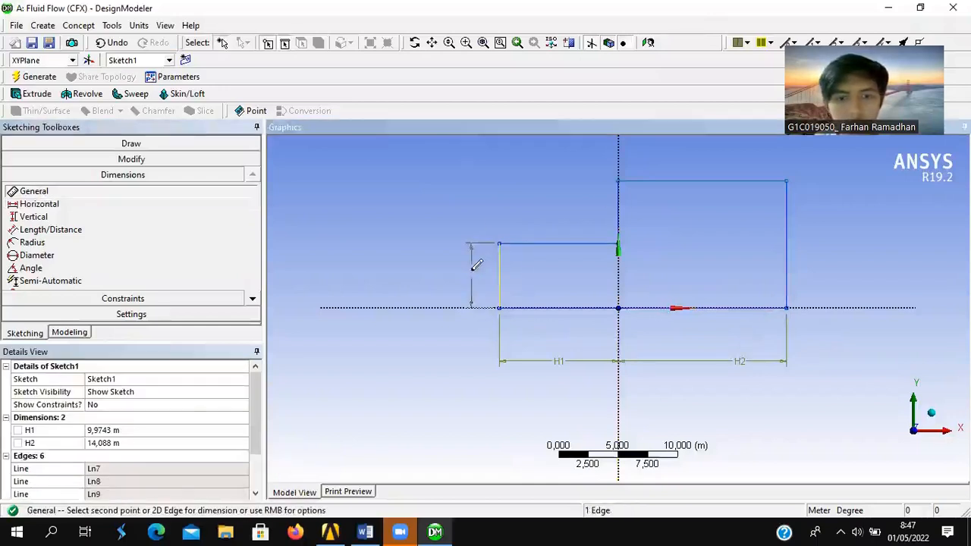
click(477, 265)
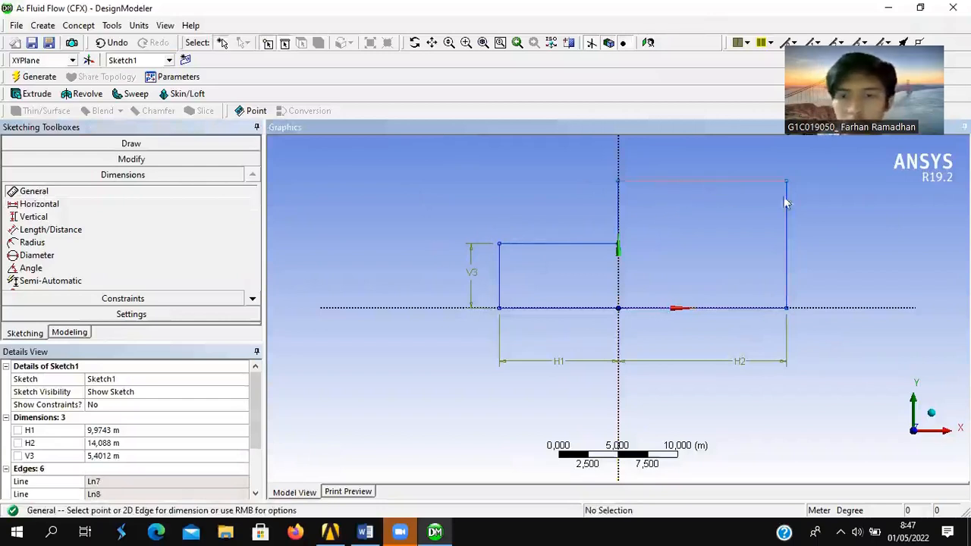
click(787, 239)
click(831, 242)
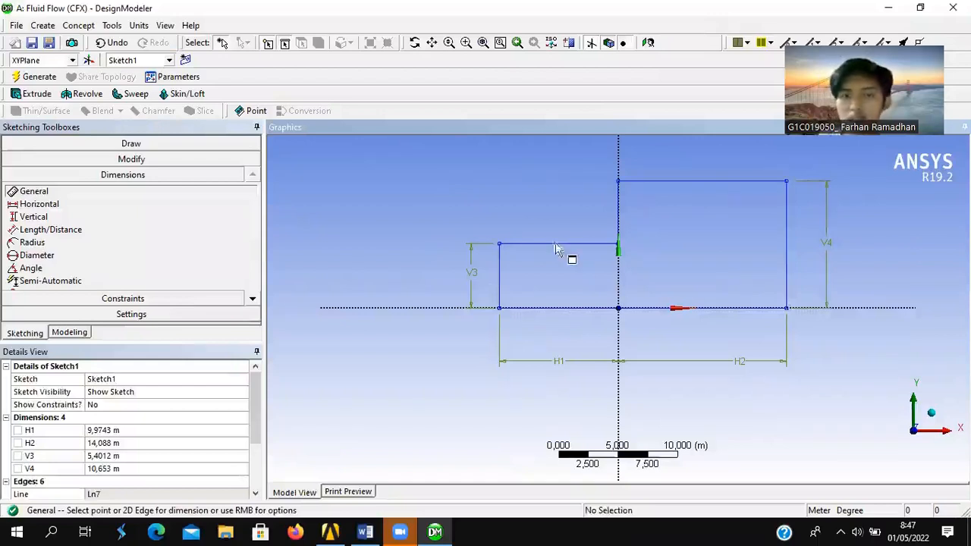
- Check the truck's reference dimensions in the Word drawing, then return to DesignModeler
click(432, 529)
click(432, 529)
click(361, 531)
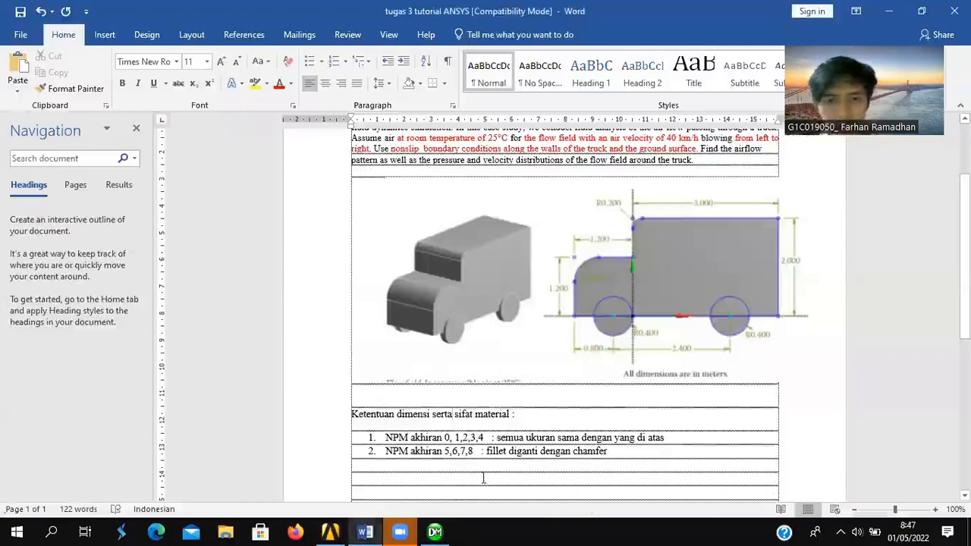
click(435, 531)
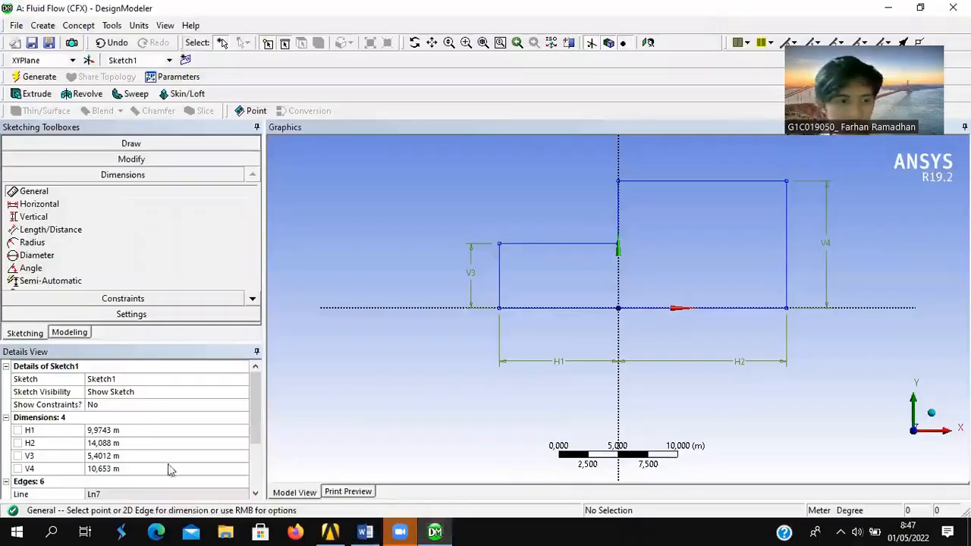
- Set the cab's length (H1) and the cab's front height (V3) both to 1,2 m
click(125, 430)
text(1,2)
key(Return)
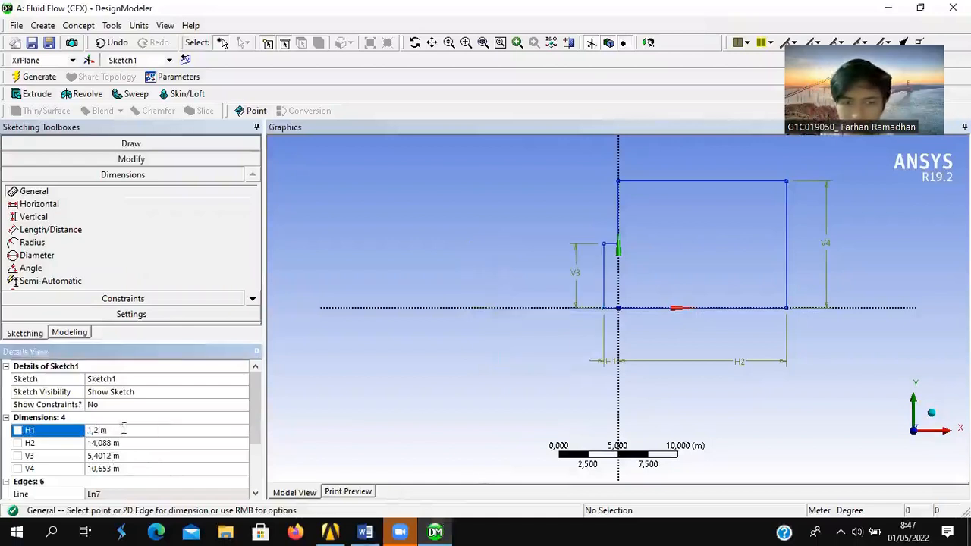
click(119, 456)
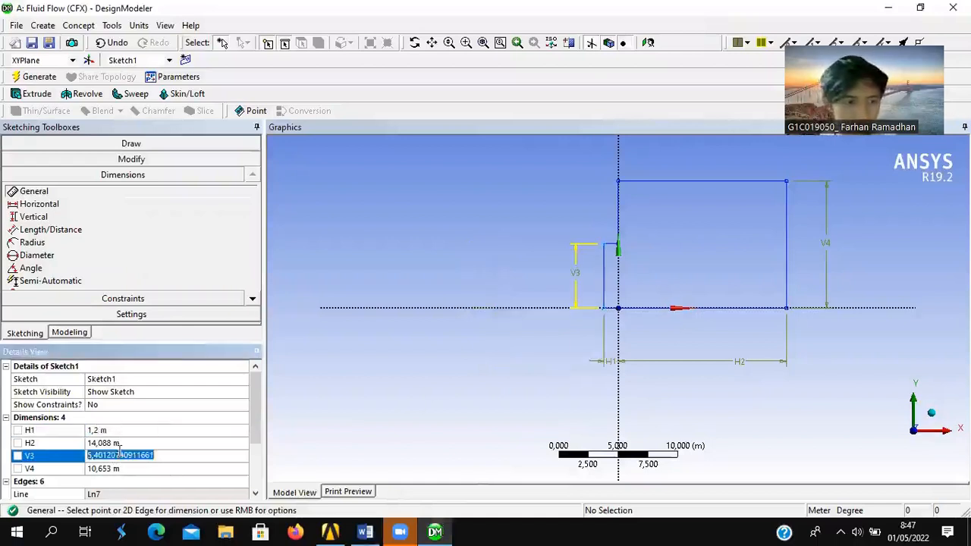
text(1,2)
key(Return)
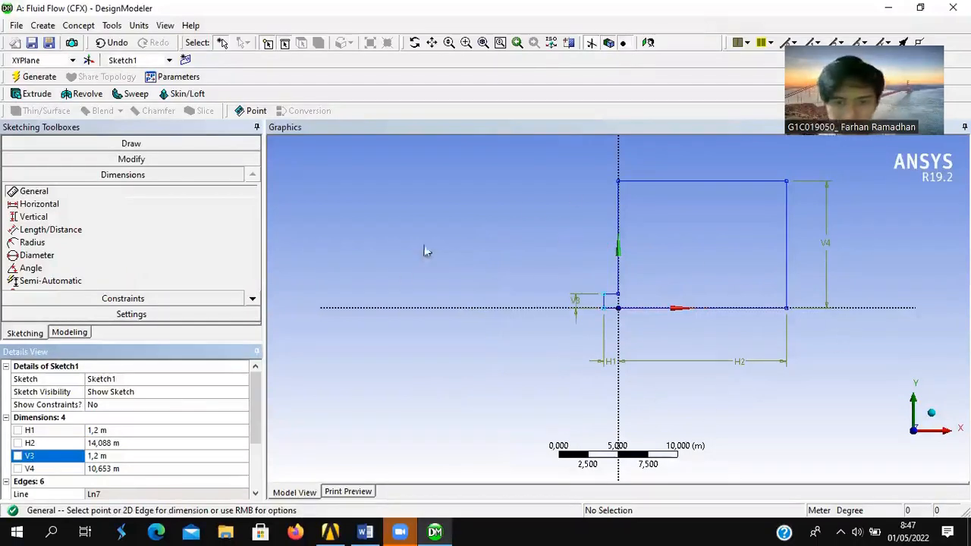
- Check the truck drawing in Word and set the box's length (H2) to 3 m and its height (V4) to 2 m in DesignModeler
click(435, 531)
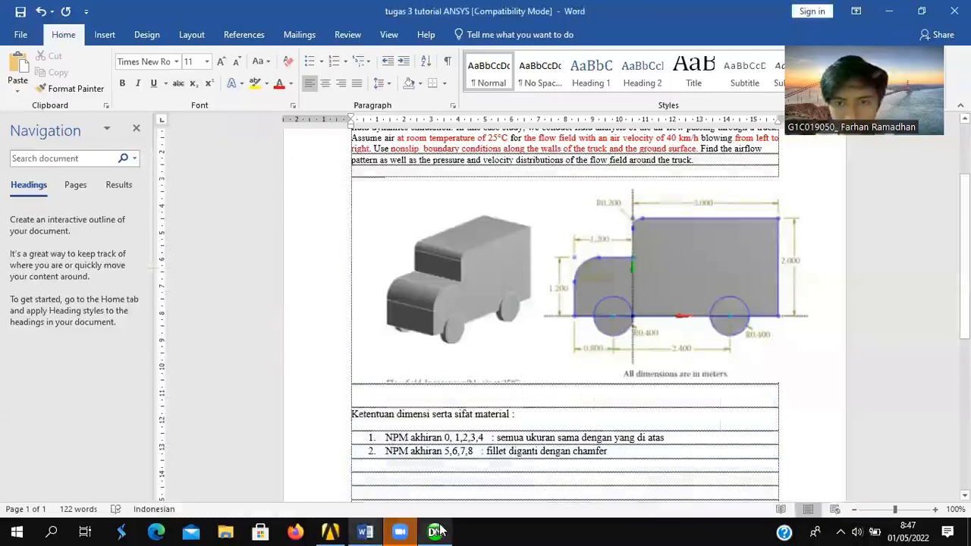
click(438, 531)
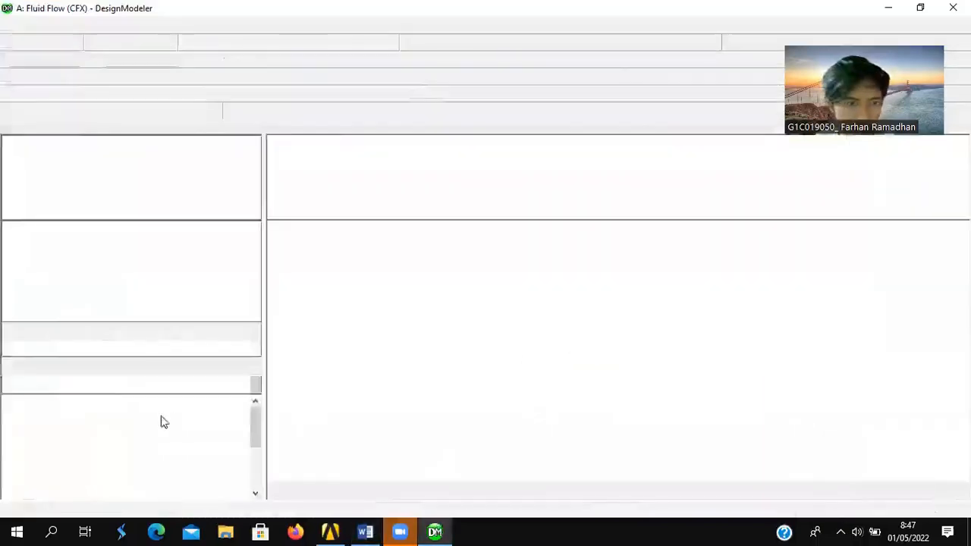
click(129, 444)
text(3)
key(Return)
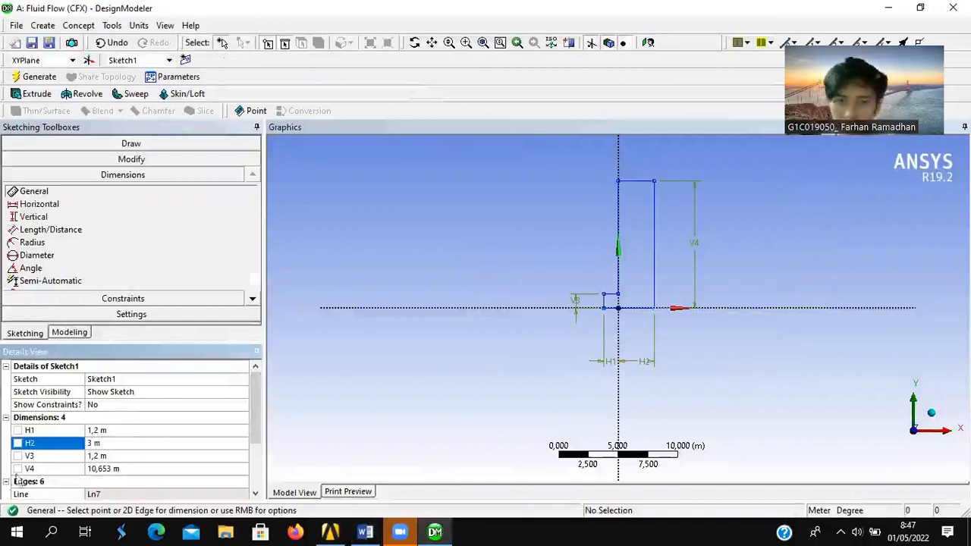
click(434, 531)
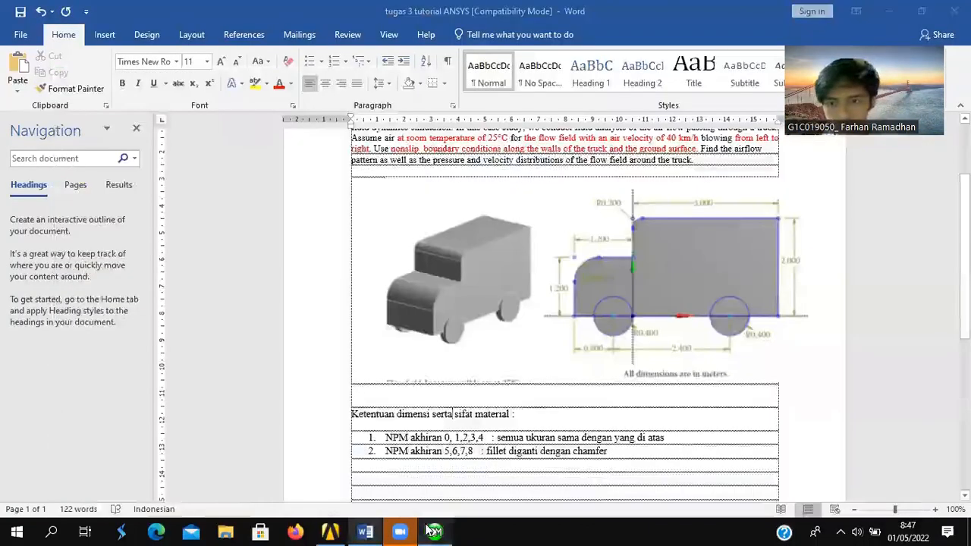
click(435, 531)
click(126, 468)
text(2)
key(Return)
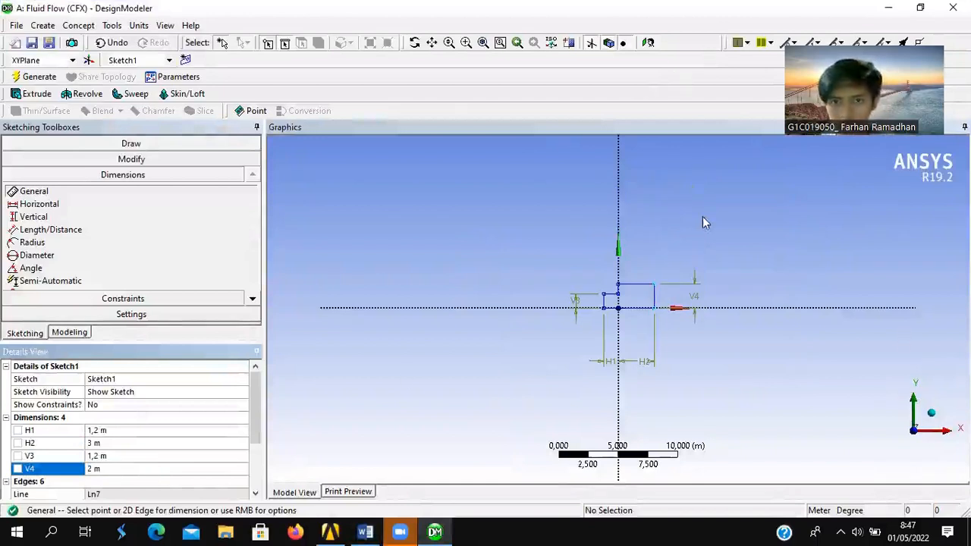
- Check the corner radii in the Word drawing and fillet the cab's upper front corner with a 0,5 m radius in DesignModeler
scroll(702, 216, up, 5)
scroll(665, 259, up, 2)
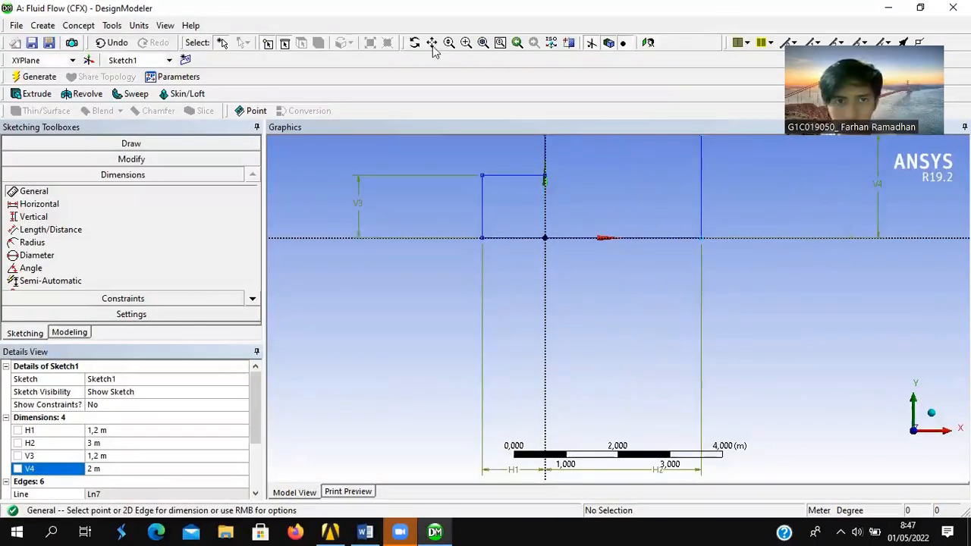
key(F7)
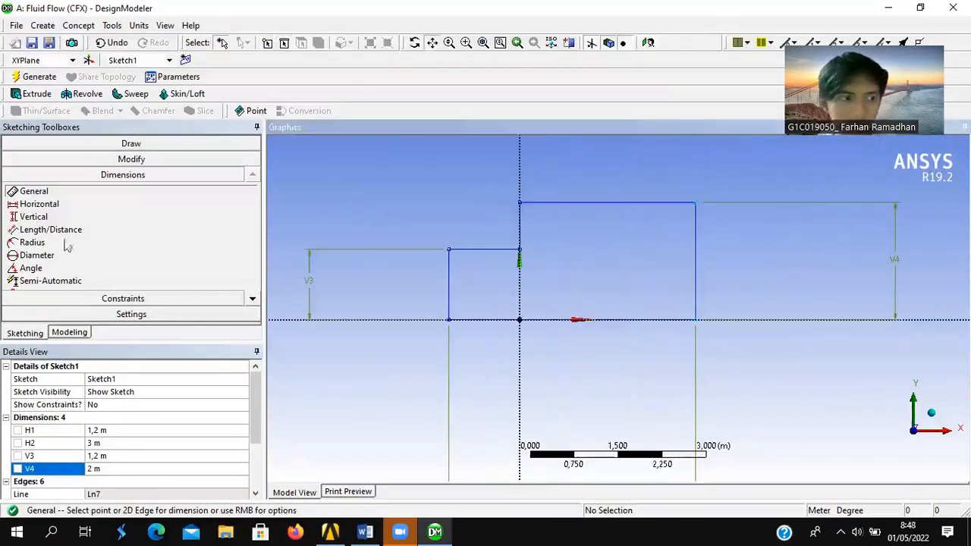
click(178, 161)
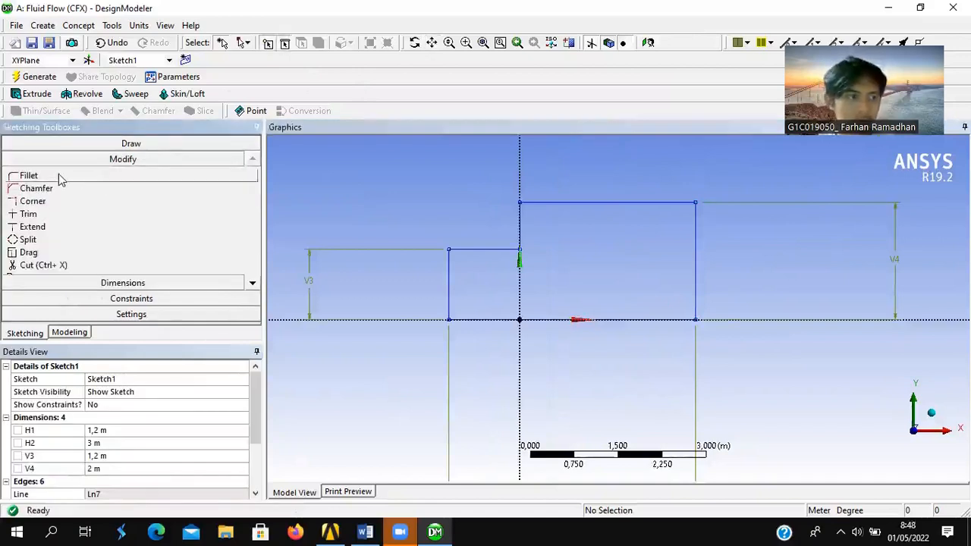
click(61, 178)
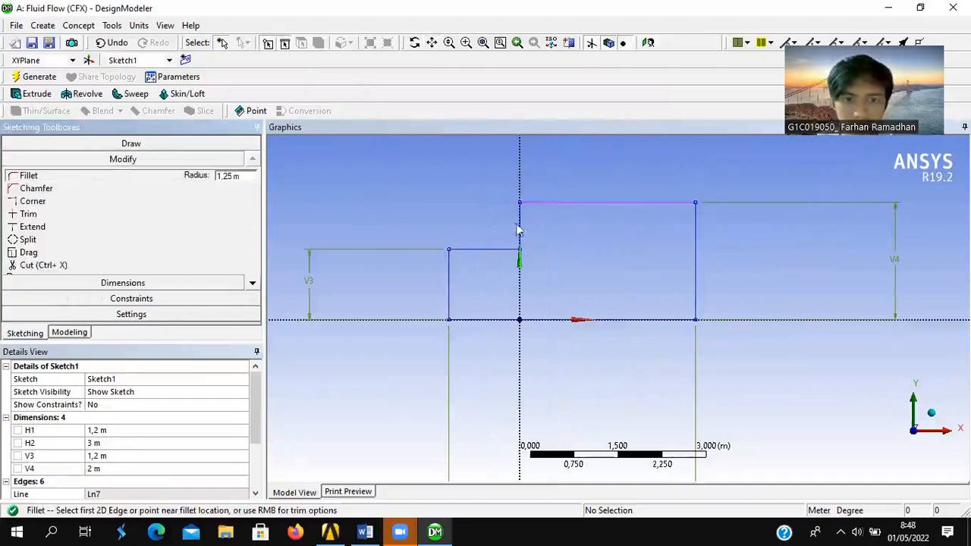
click(445, 532)
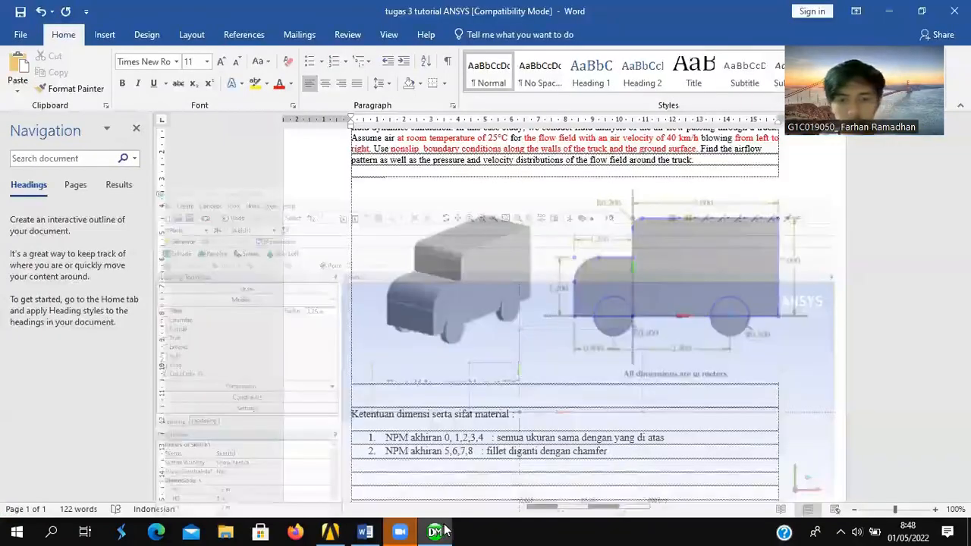
click(434, 531)
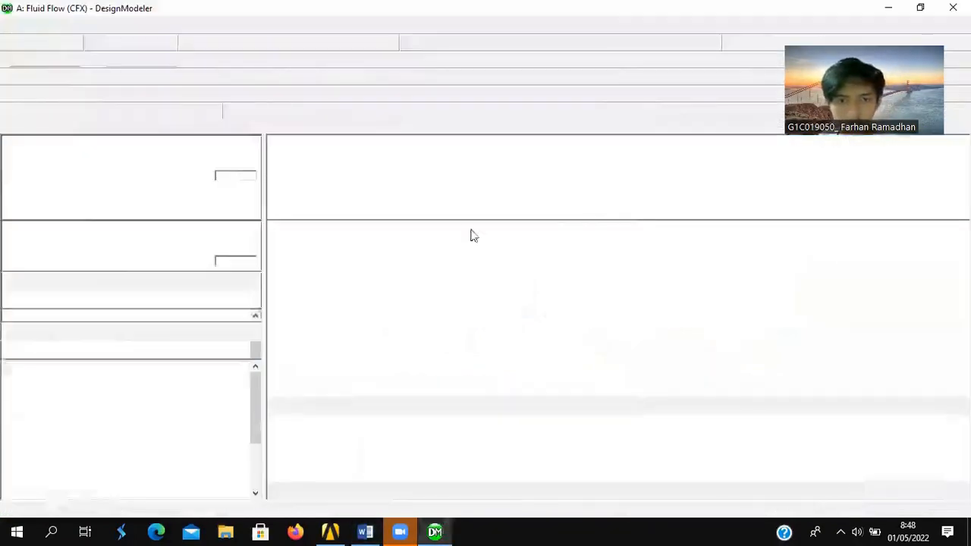
click(234, 177)
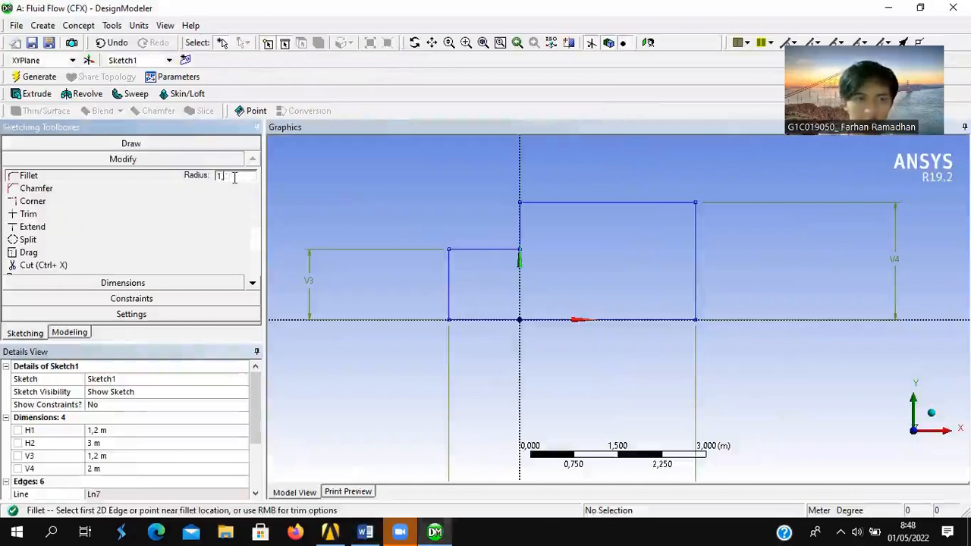
text(0,5)
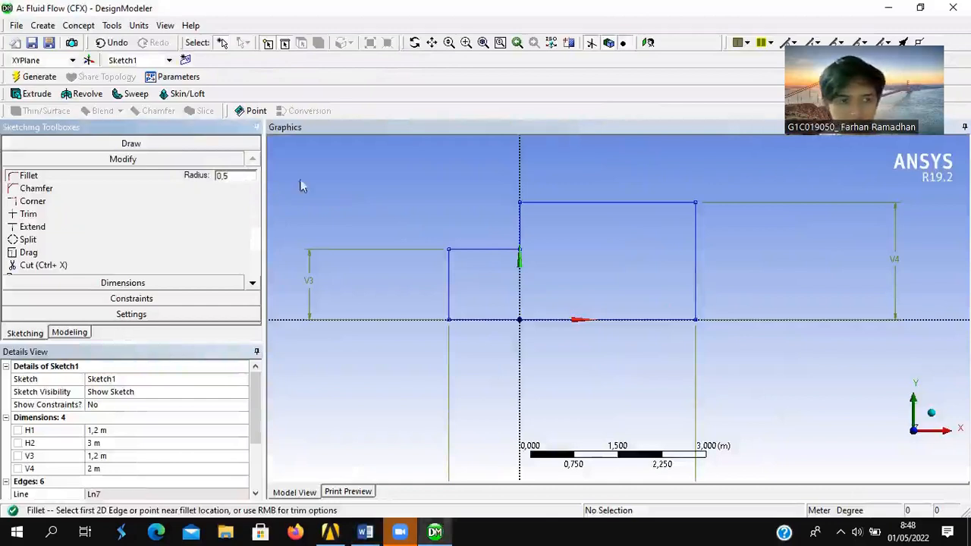
click(459, 270)
click(453, 279)
- Fillet the box's upper front corner with a 0,2 m radius and generate the model
click(232, 177)
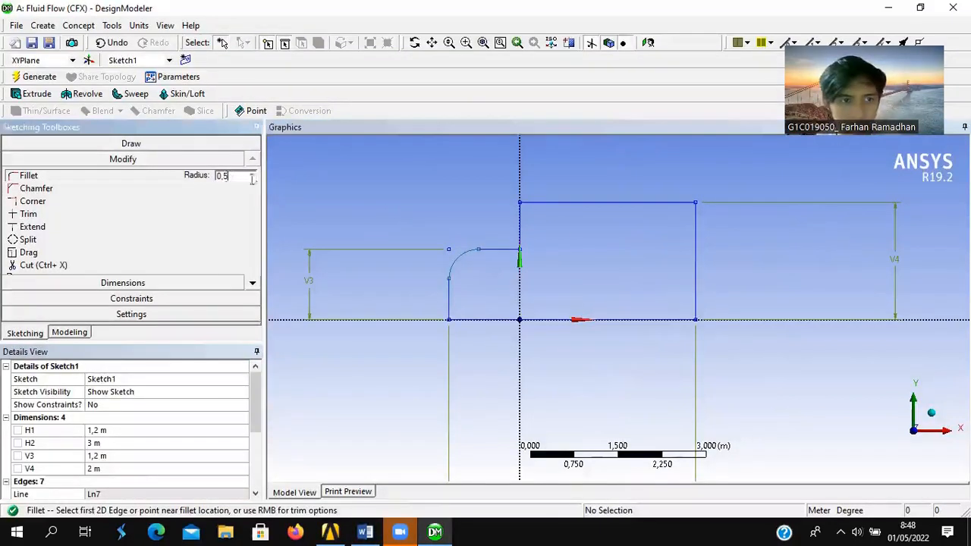
text(0,2)
key(Return)
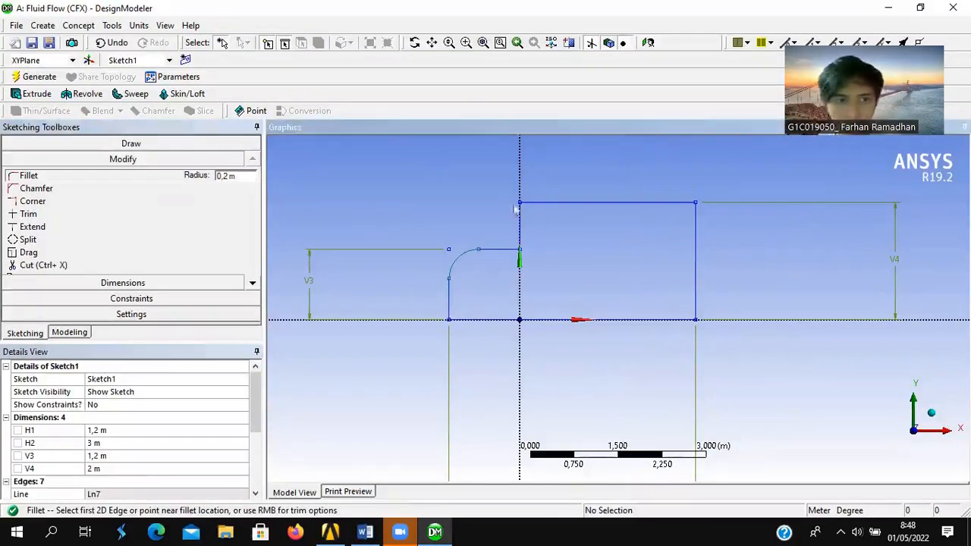
click(582, 202)
click(524, 230)
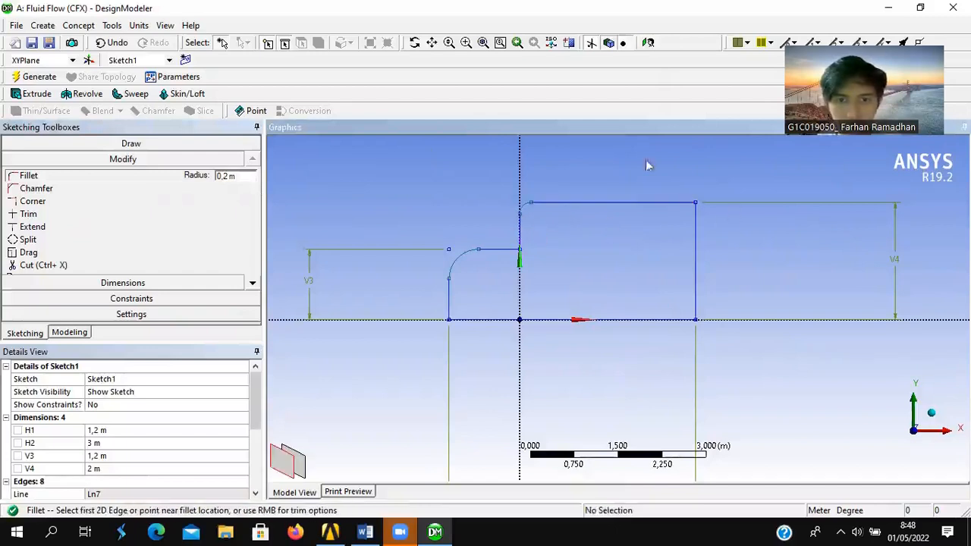
click(36, 78)
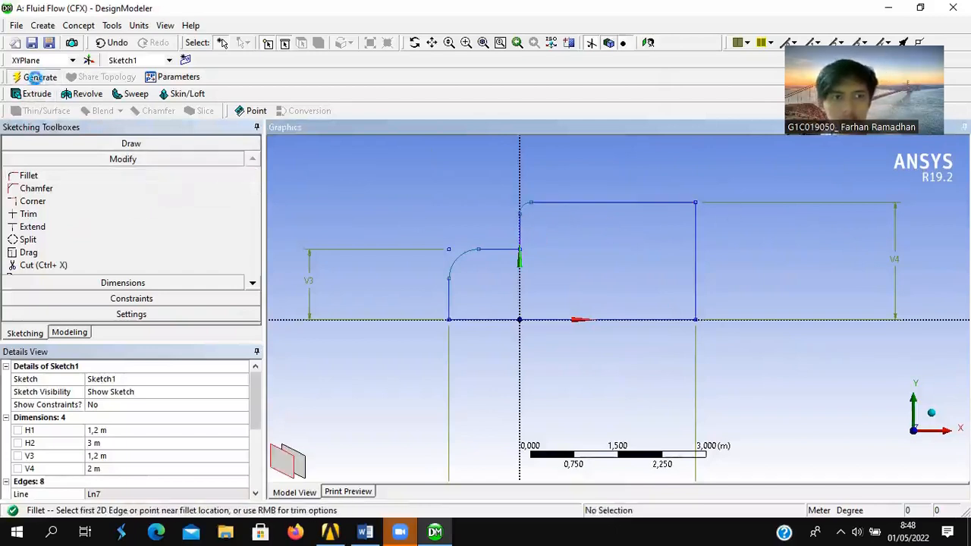
- Examine the filleted truck sketch in isometric view and face-on to the XY plane
click(933, 418)
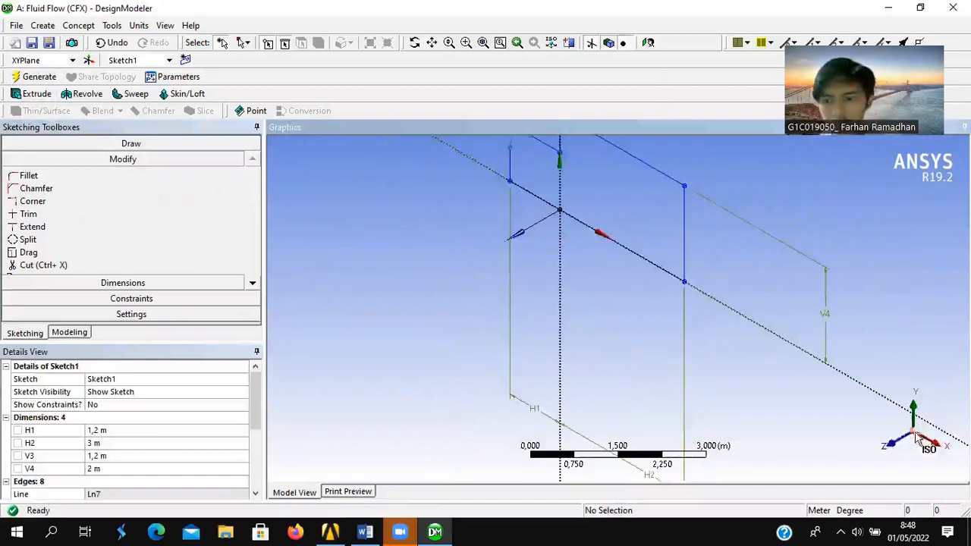
click(889, 444)
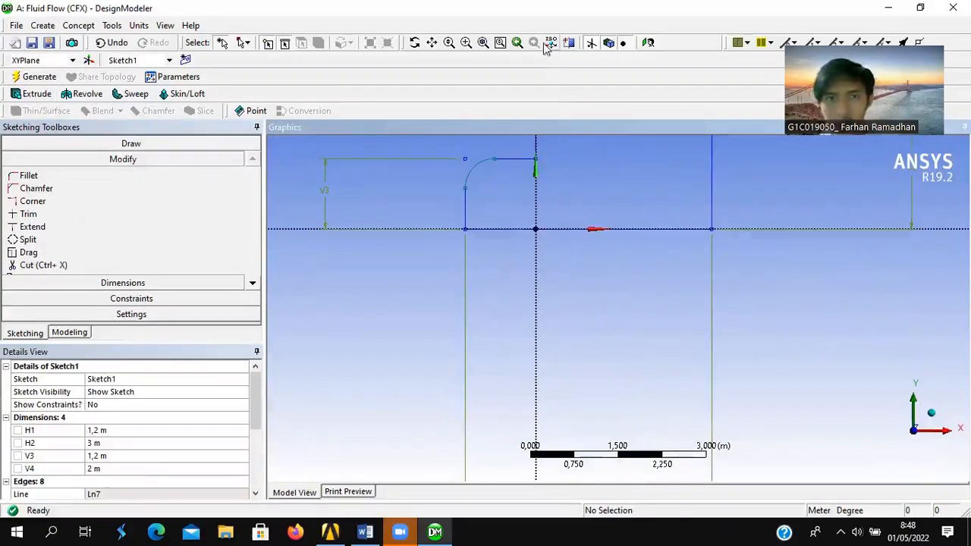
click(432, 43)
drag(590, 268, 582, 313)
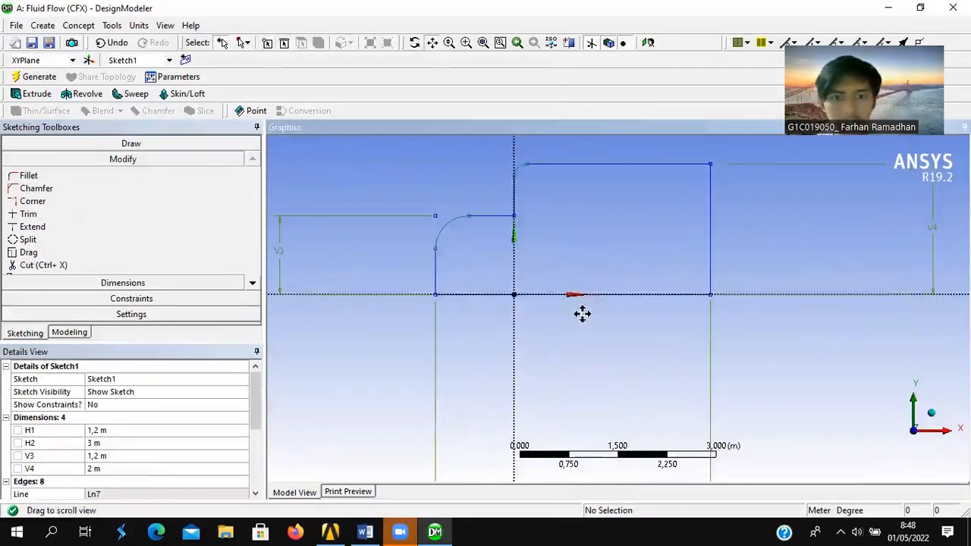
click(650, 42)
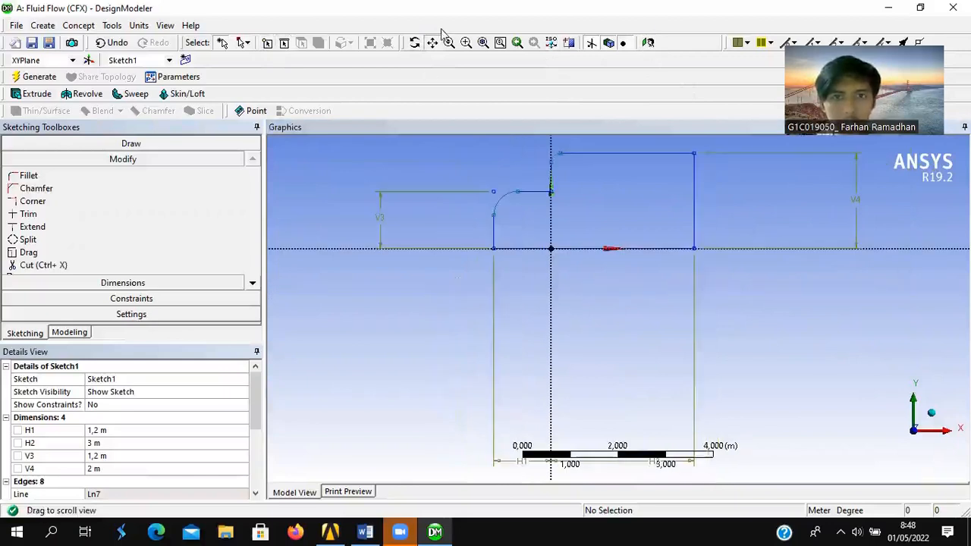
drag(668, 250, 699, 314)
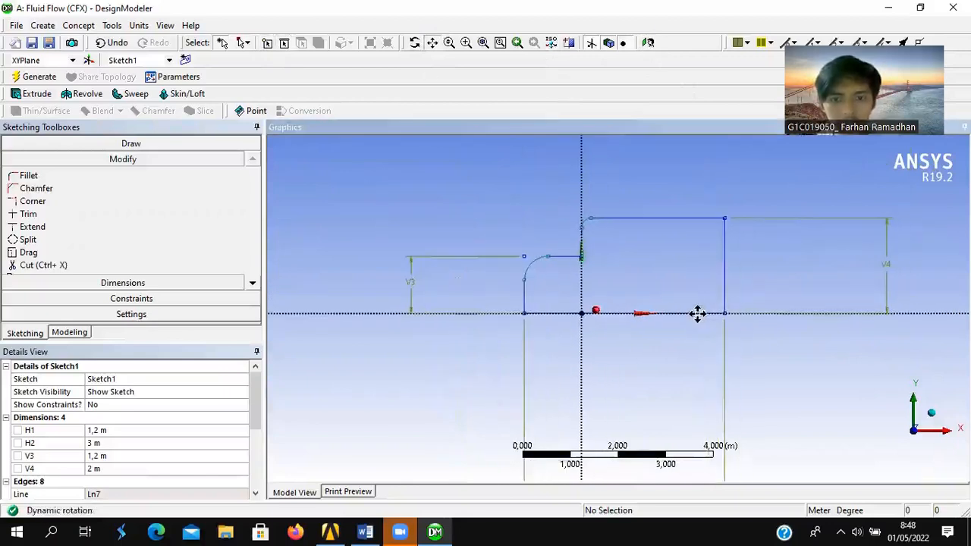
click(695, 287)
click(444, 208)
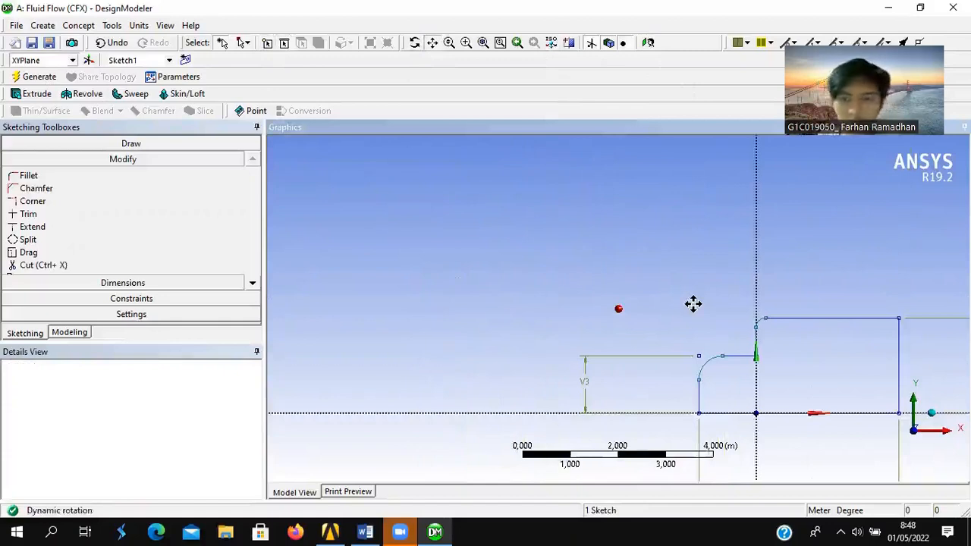
click(647, 43)
- Start an extrusion with Sketch1 as its geometry
click(36, 93)
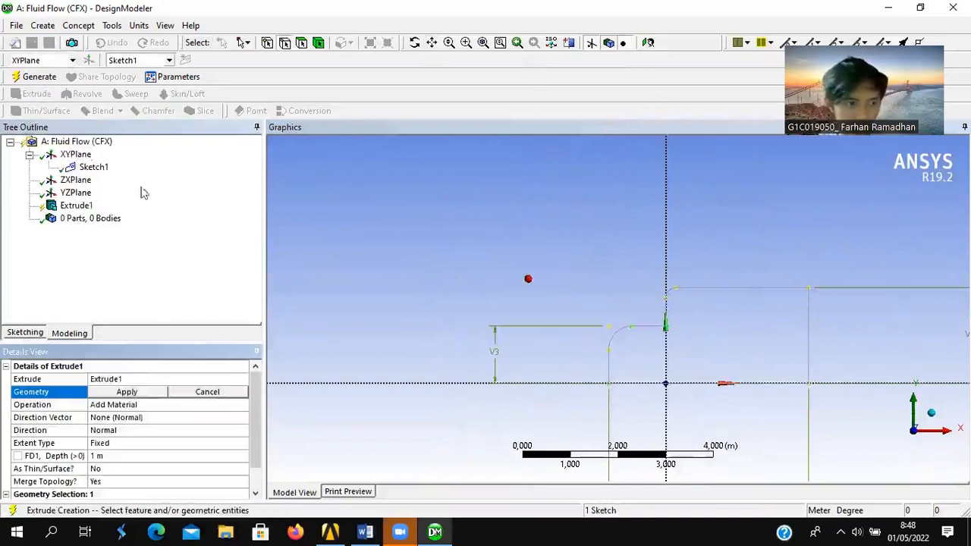
click(94, 167)
click(134, 394)
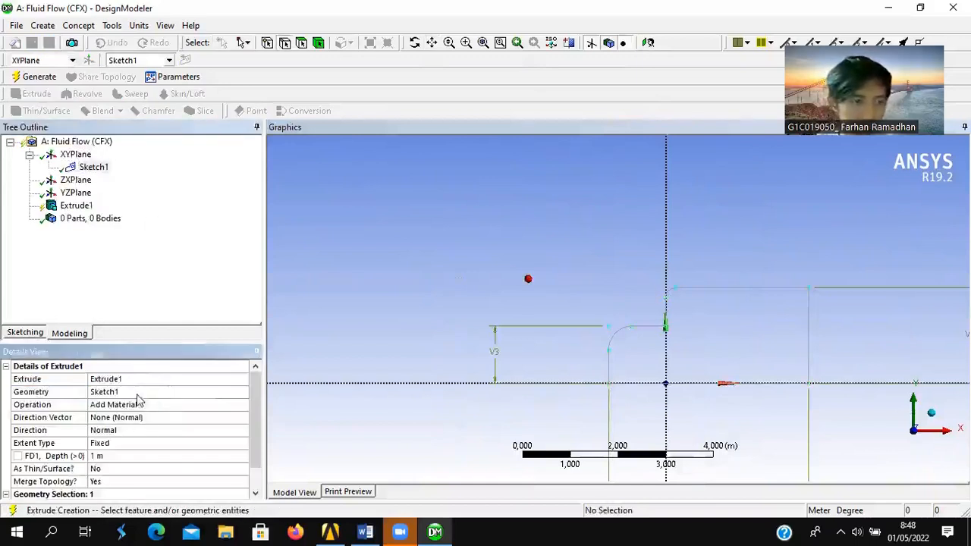
- Set the direction of the truck profile's extrusion to Both - Symmetric
click(156, 418)
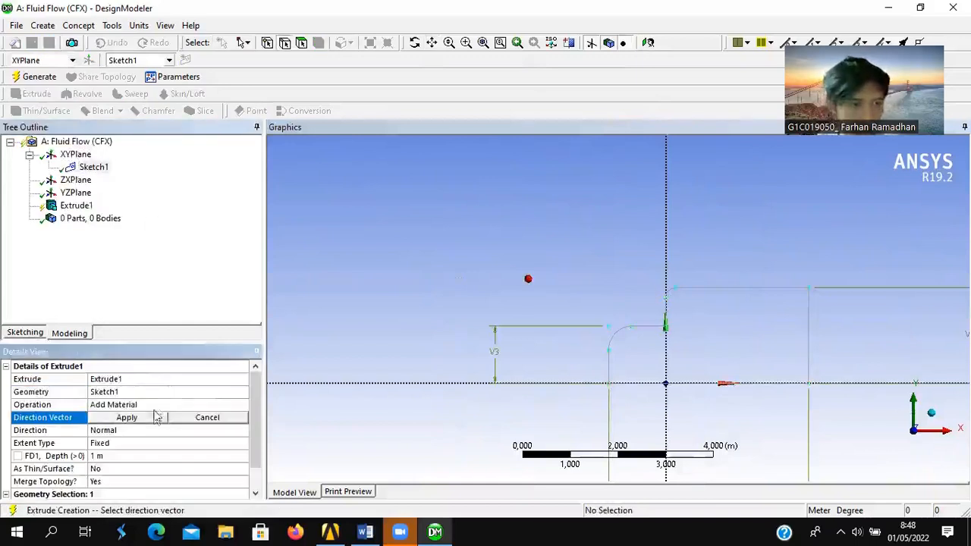
click(932, 413)
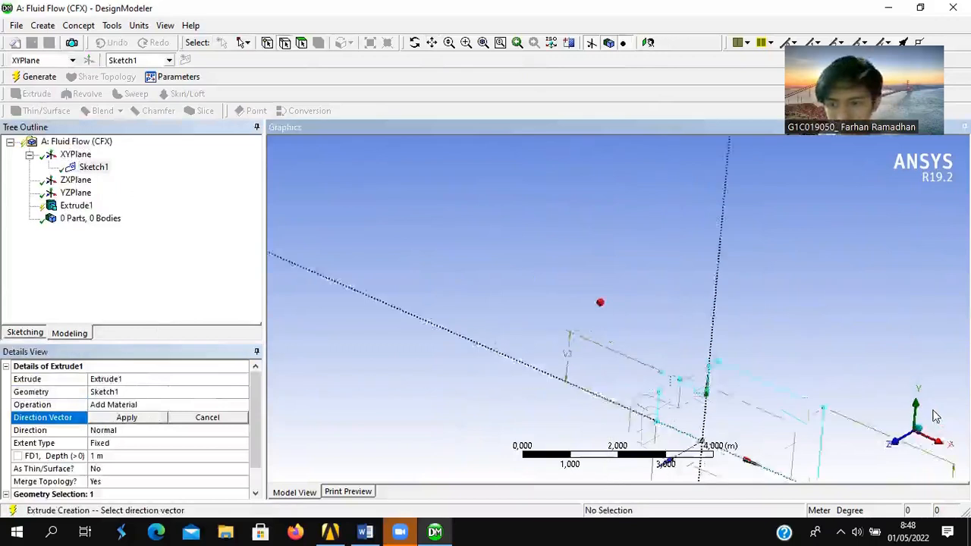
click(648, 43)
click(931, 417)
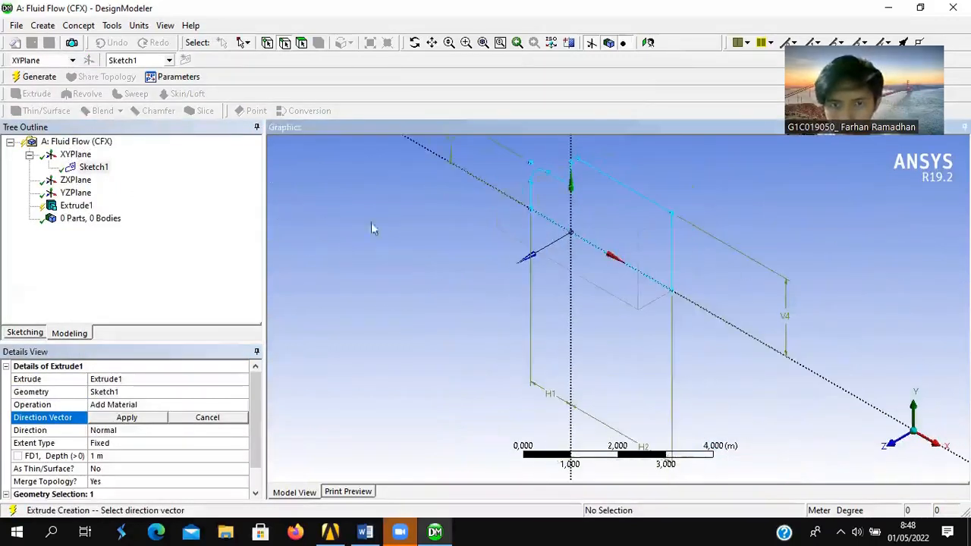
click(105, 445)
click(152, 430)
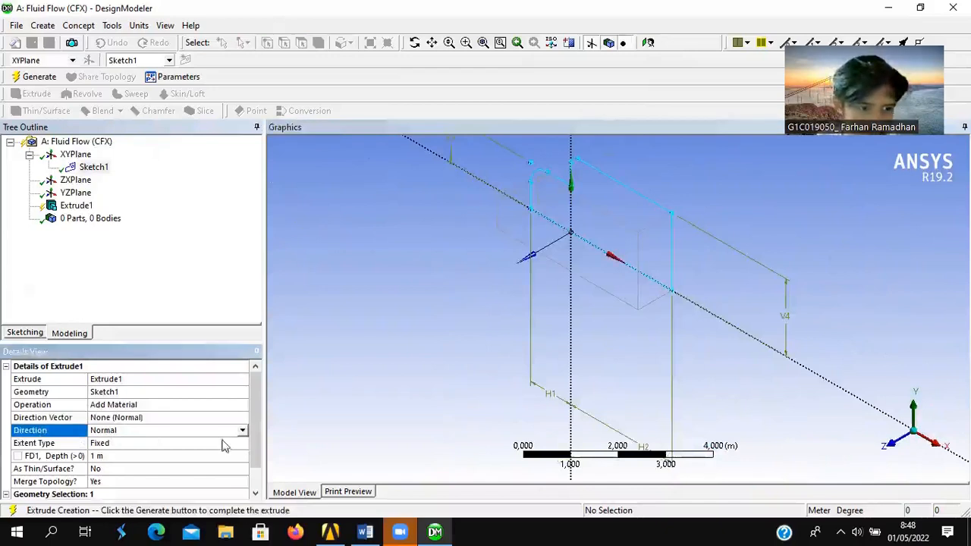
click(242, 431)
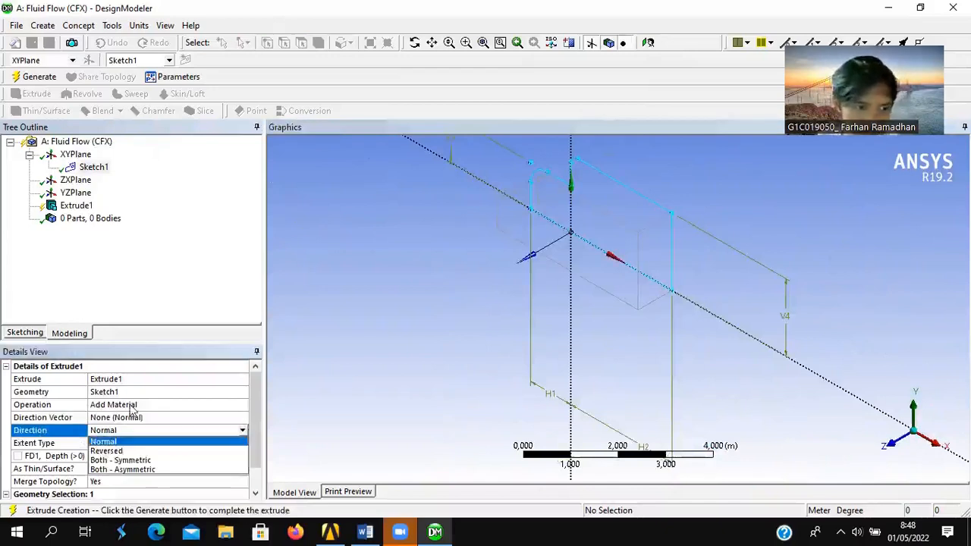
click(141, 461)
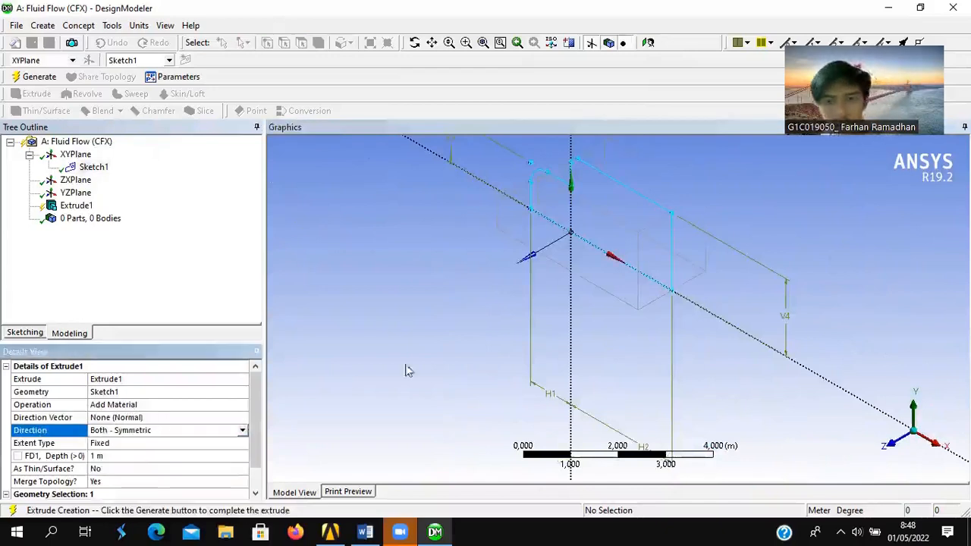
- Set the extrusion depth to 0,8 m and generate the truck body
click(128, 455)
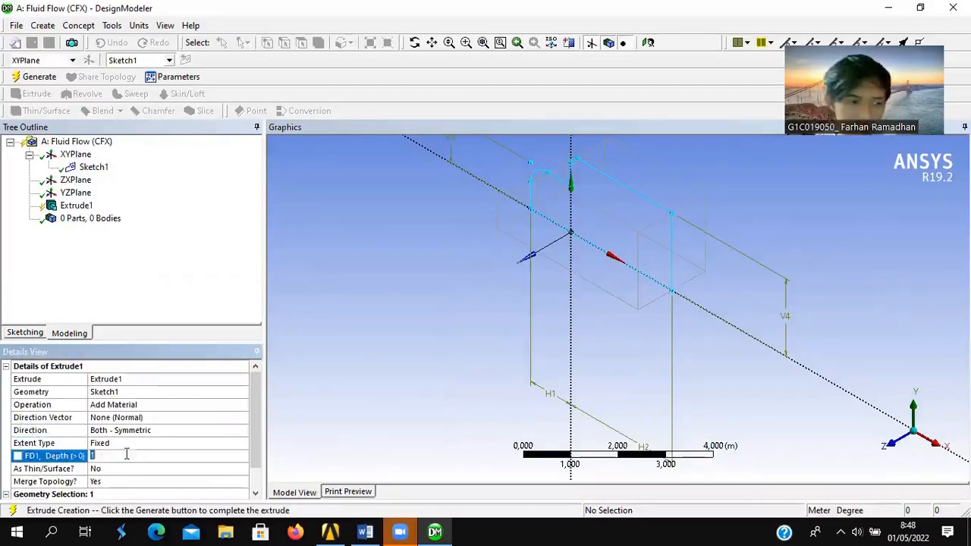
text(0,8)
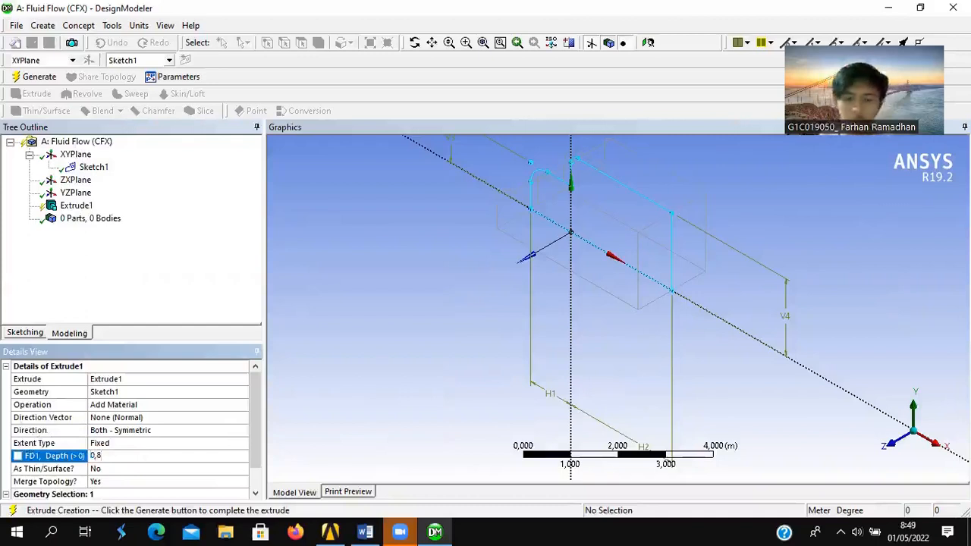
key(Return)
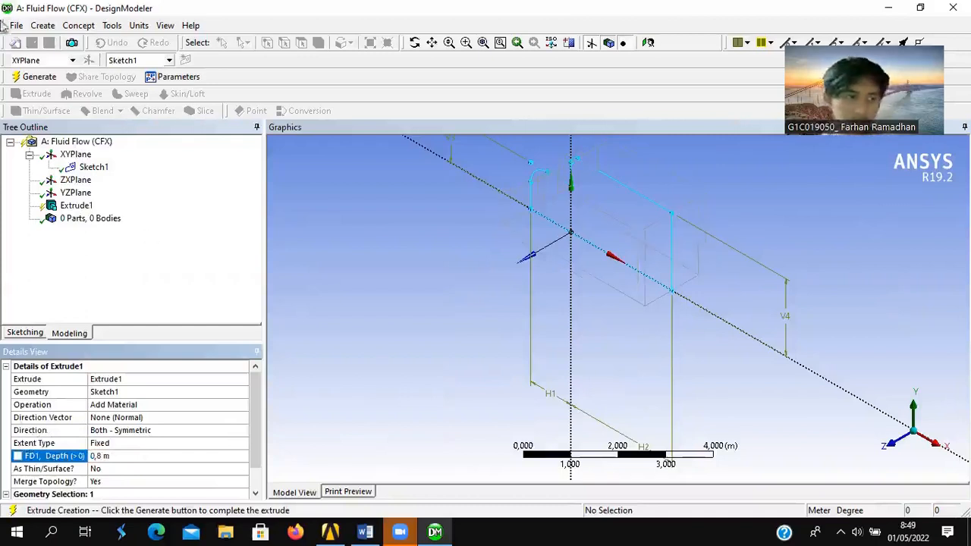
click(34, 77)
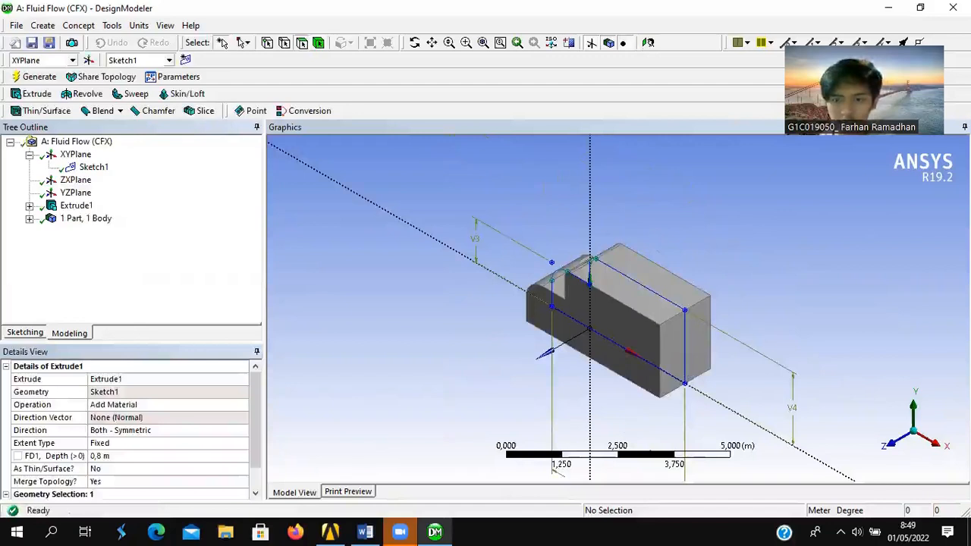
- Hide Sketch1 so only the extruded truck body is displayed, and view the body face-on to the XY plane
click(897, 445)
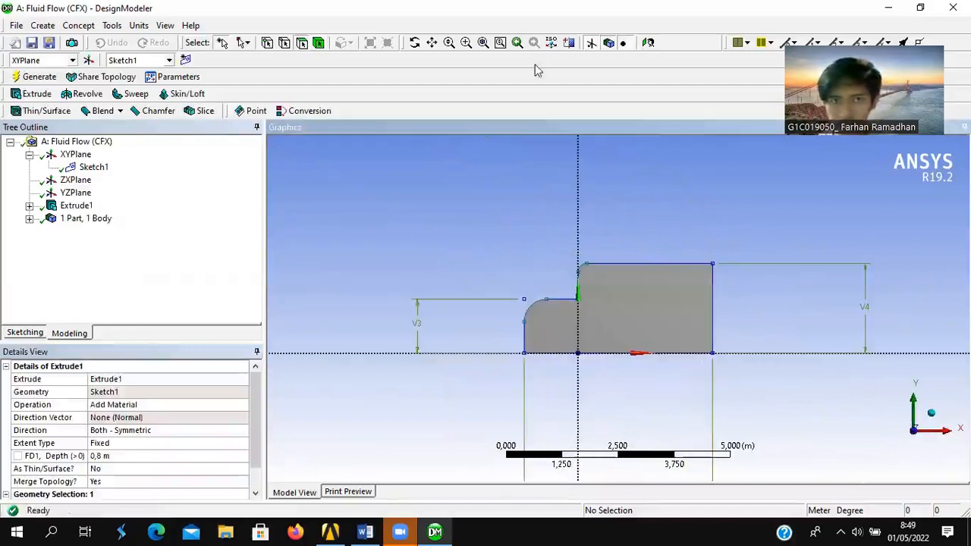
click(932, 414)
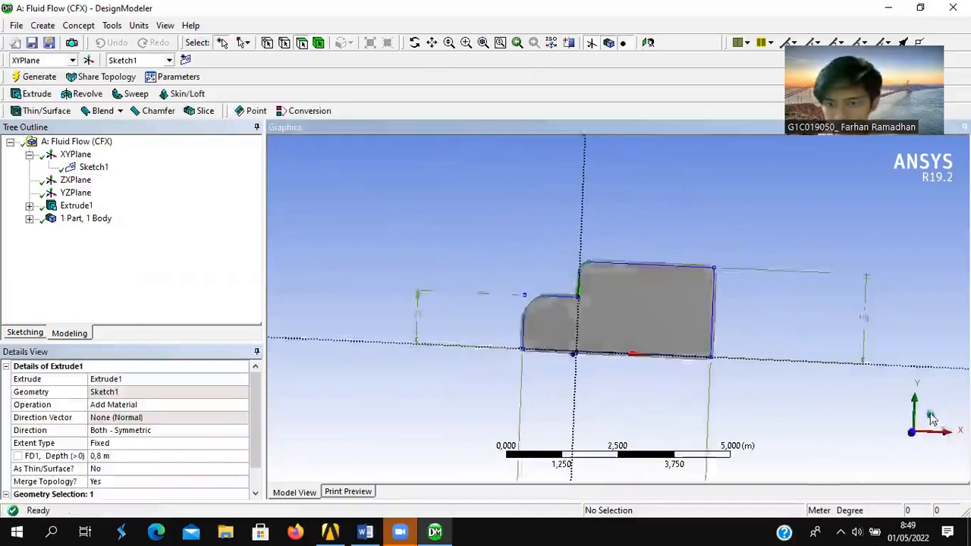
right_click(87, 167)
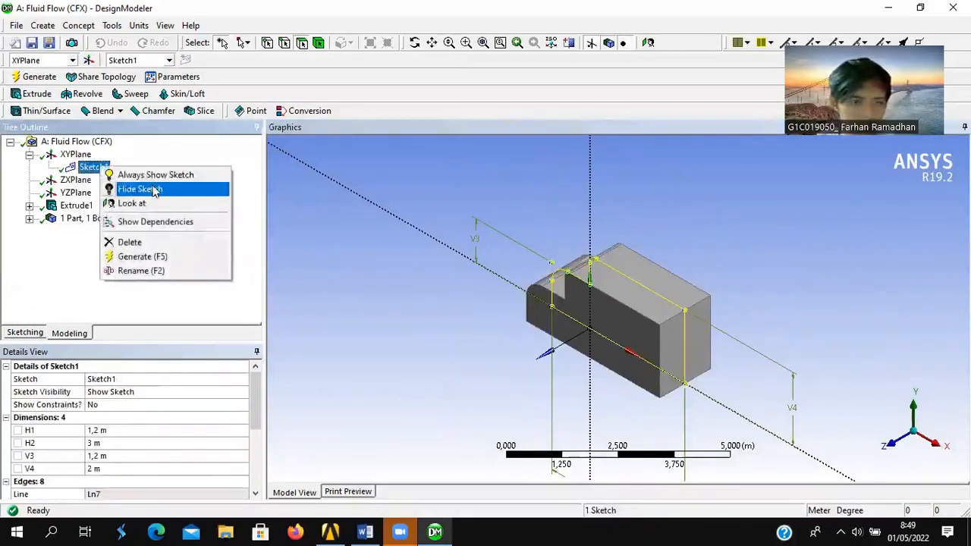
click(140, 189)
click(853, 430)
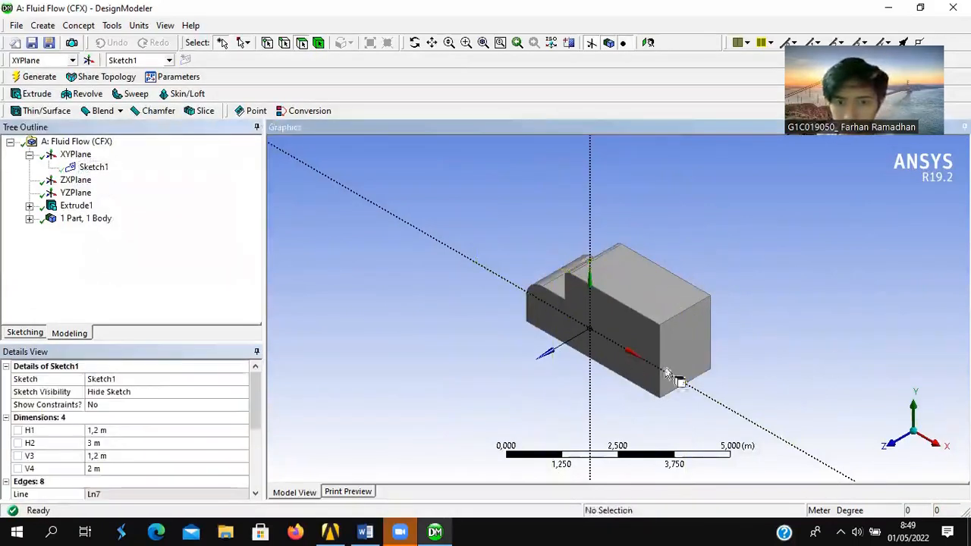
click(893, 443)
scroll(699, 330, down, 1)
scroll(710, 355, up, 3)
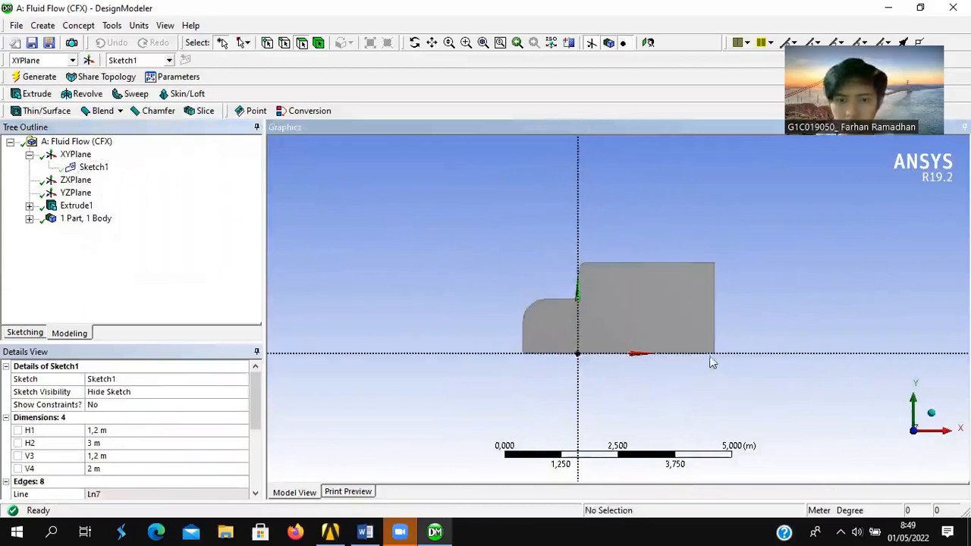
- Start a new plane of type From Face and view the truck from its +Z side
click(88, 60)
click(138, 393)
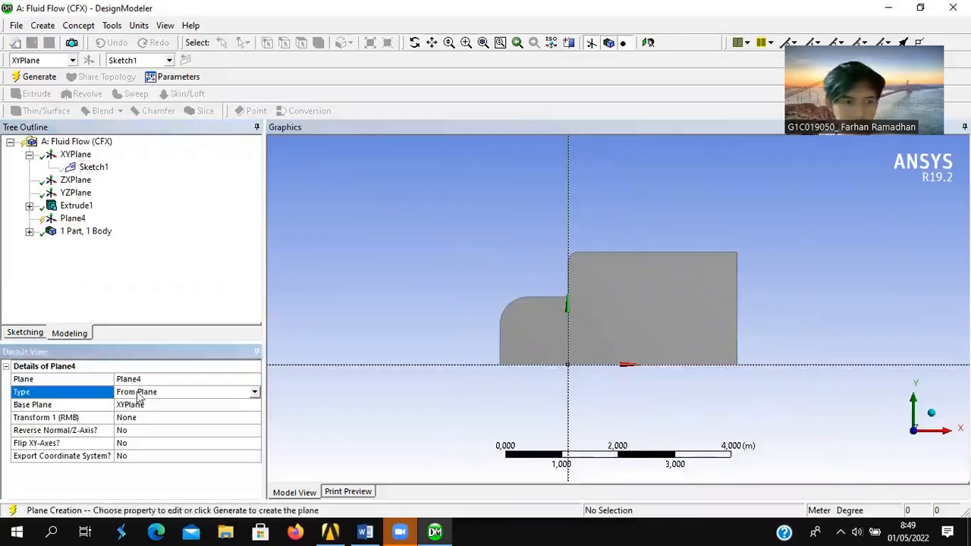
click(255, 393)
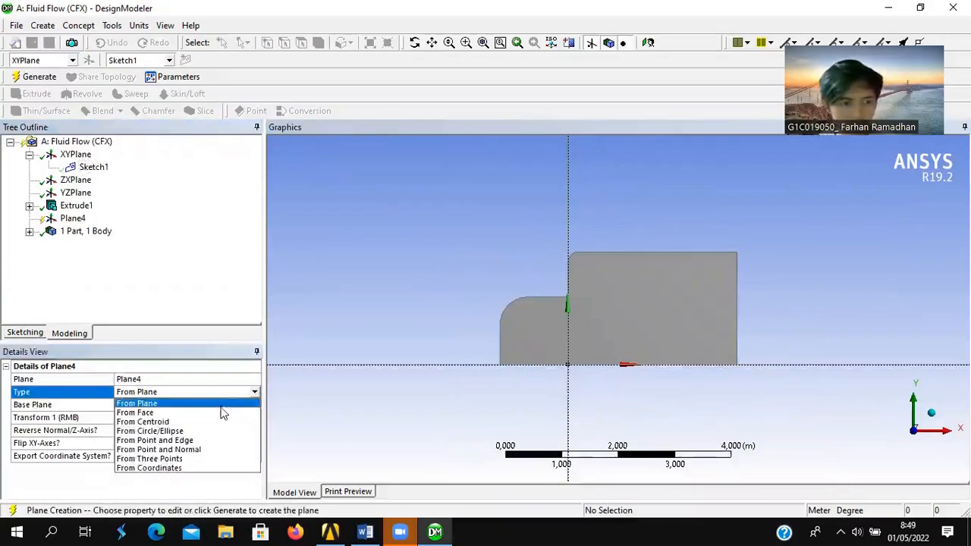
click(224, 413)
click(932, 413)
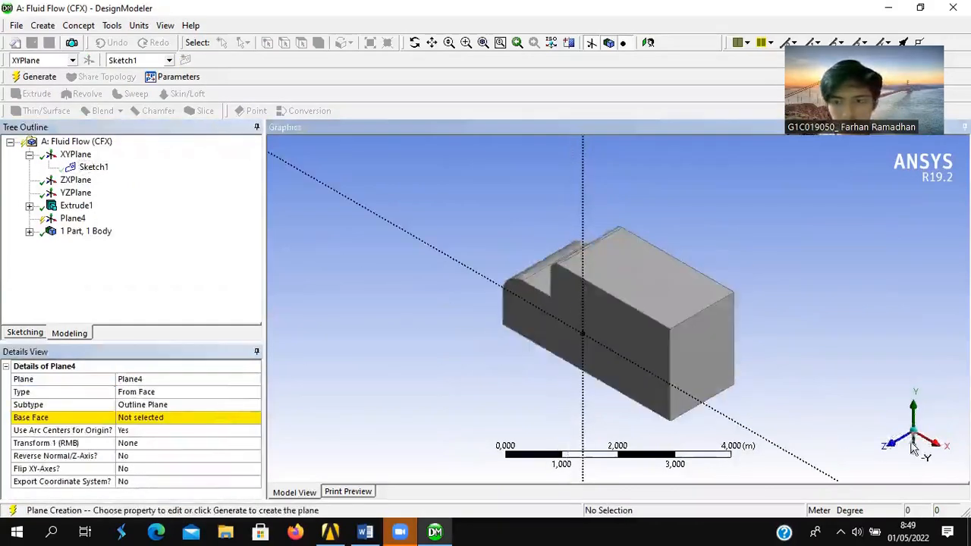
click(896, 443)
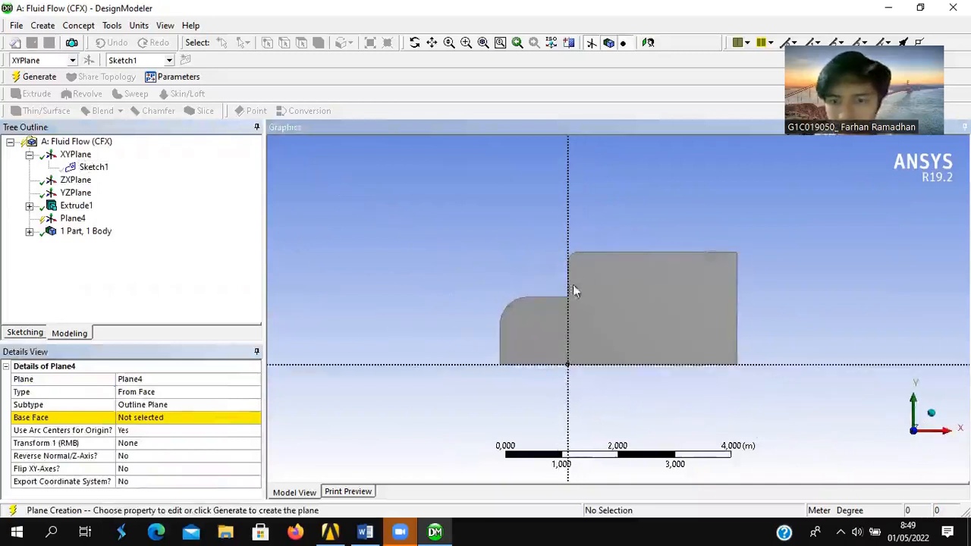
click(932, 414)
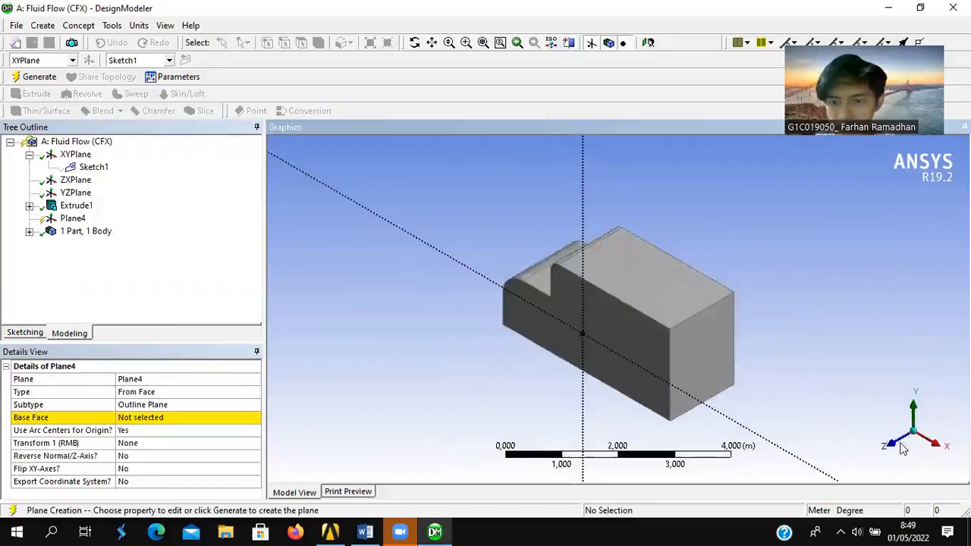
click(896, 443)
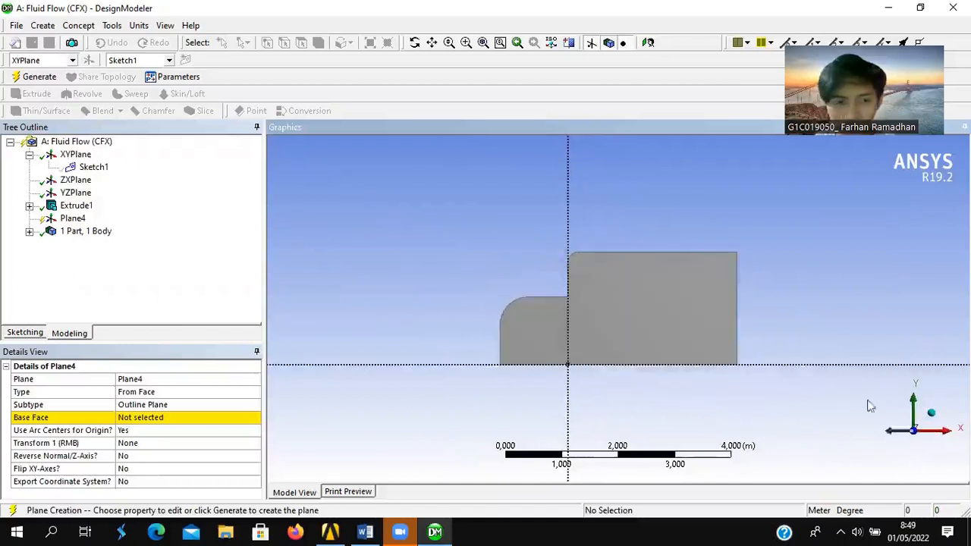
- Assign the truck's +Z side face as the new plane's base face
click(205, 422)
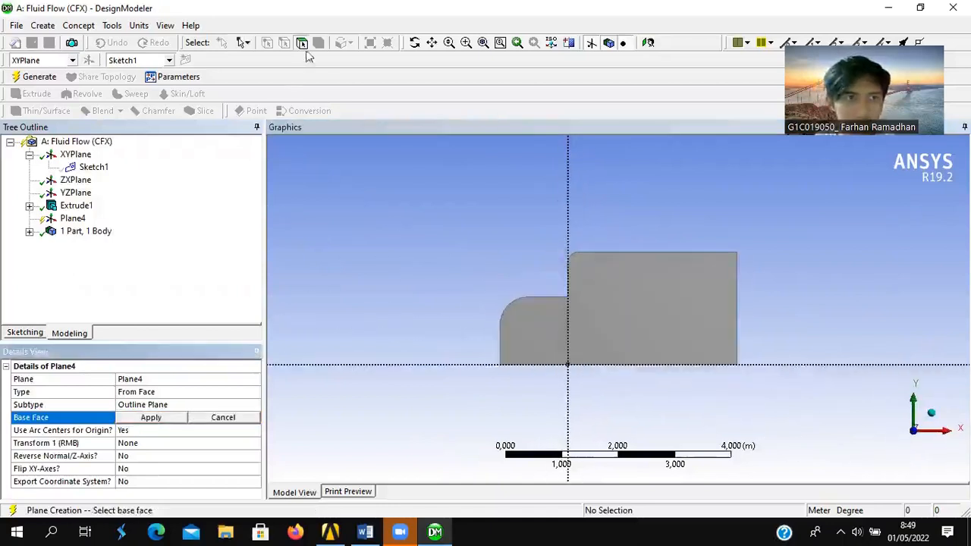
click(674, 302)
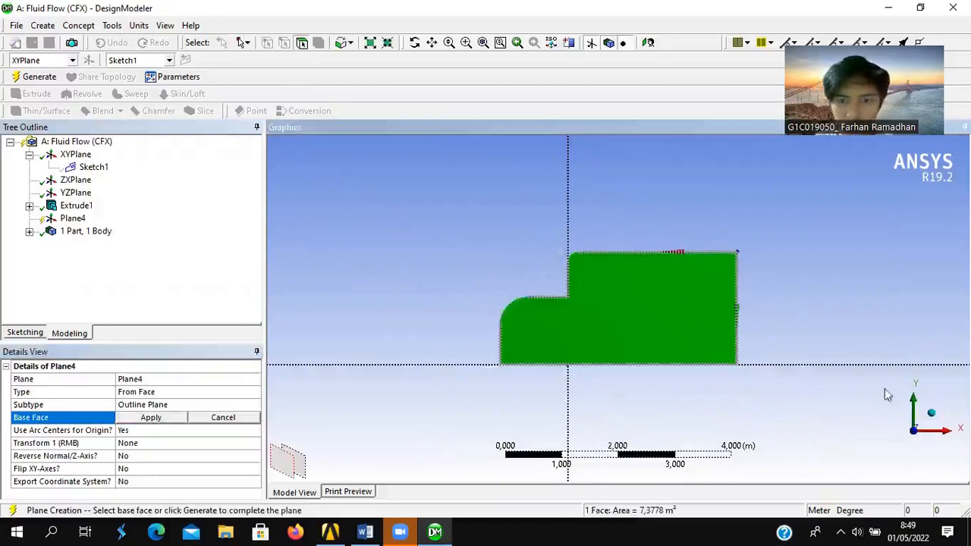
click(934, 419)
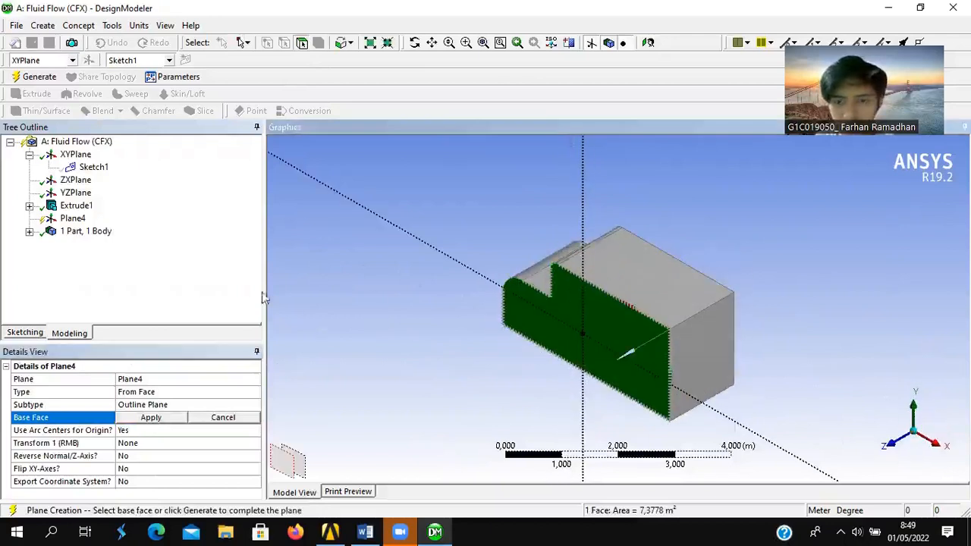
click(152, 419)
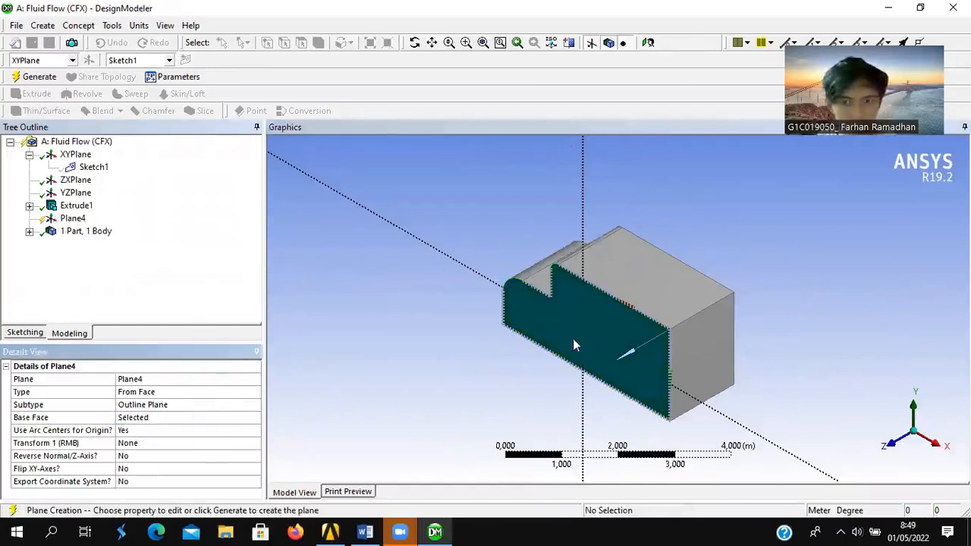
click(900, 449)
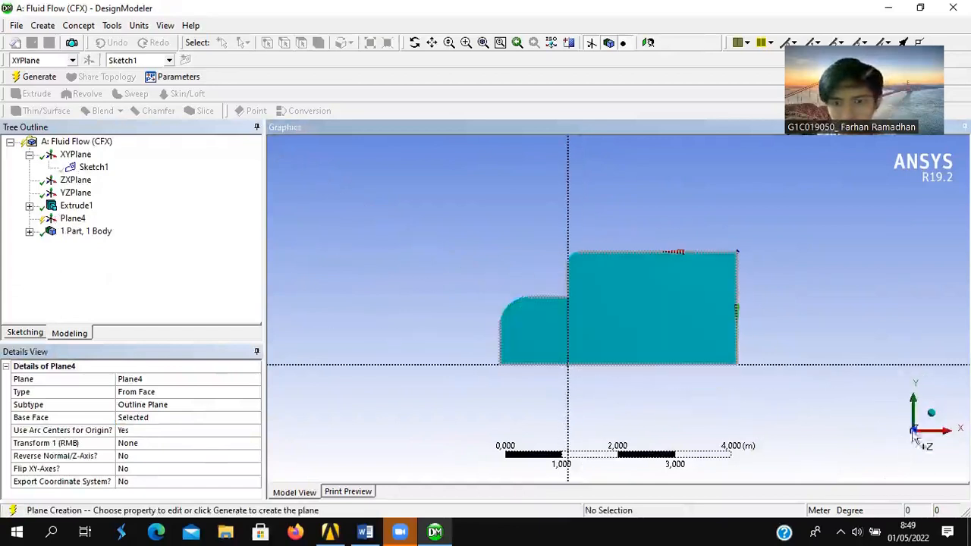
- Re-pick the truck's +Z side face at its lower rear corner as base face, placing the plane's origin there
click(150, 431)
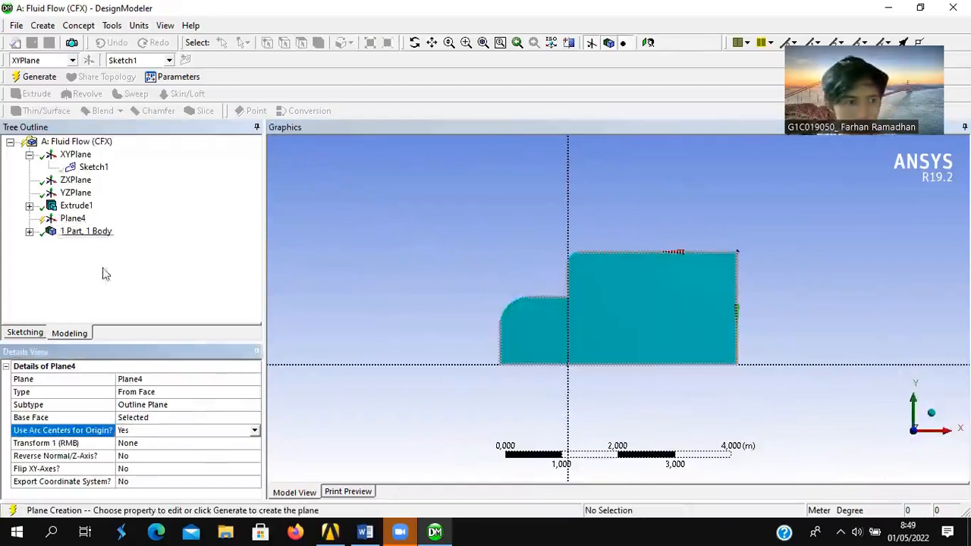
click(234, 432)
click(234, 435)
click(244, 419)
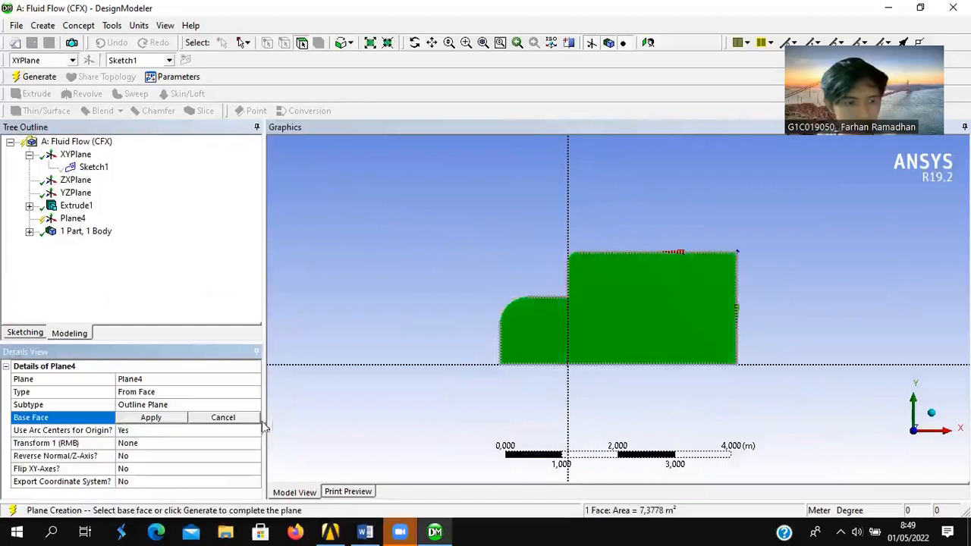
click(735, 361)
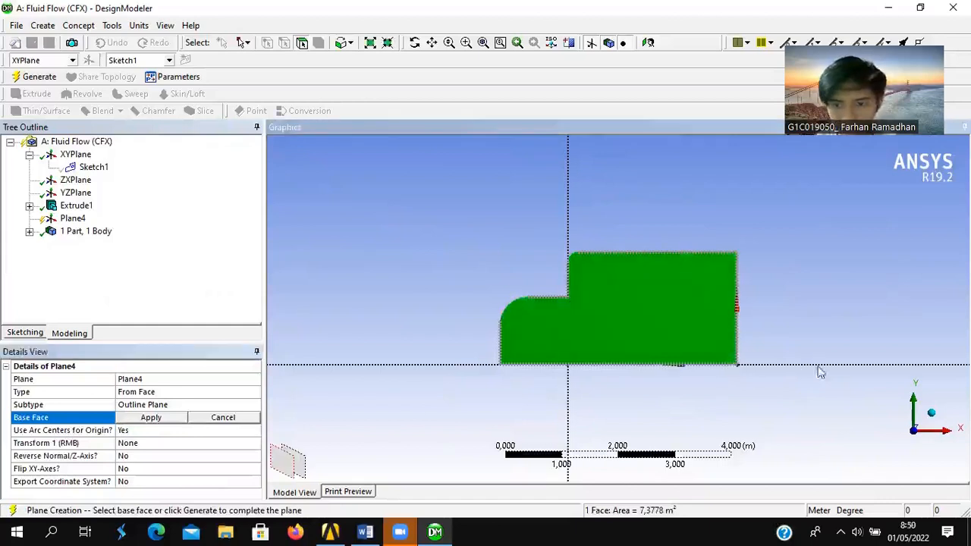
click(931, 413)
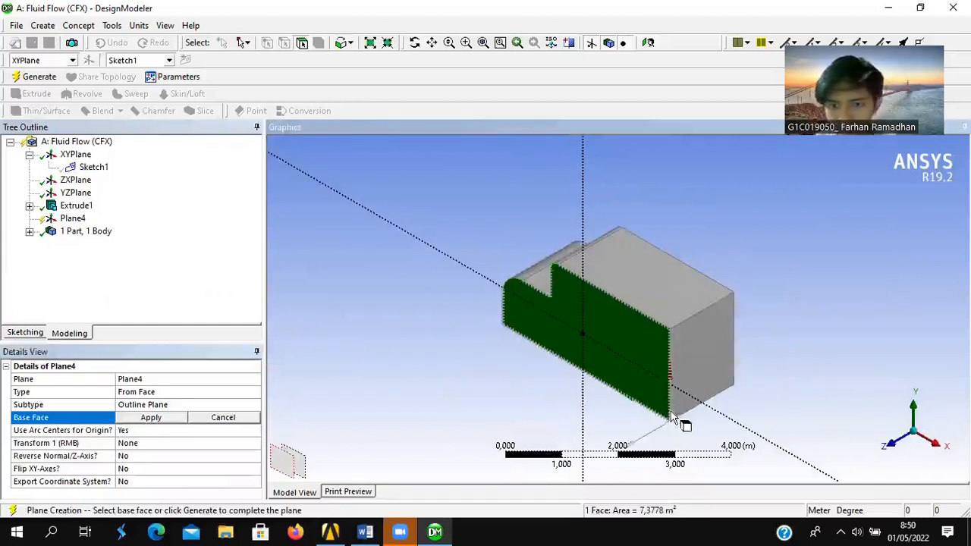
click(911, 444)
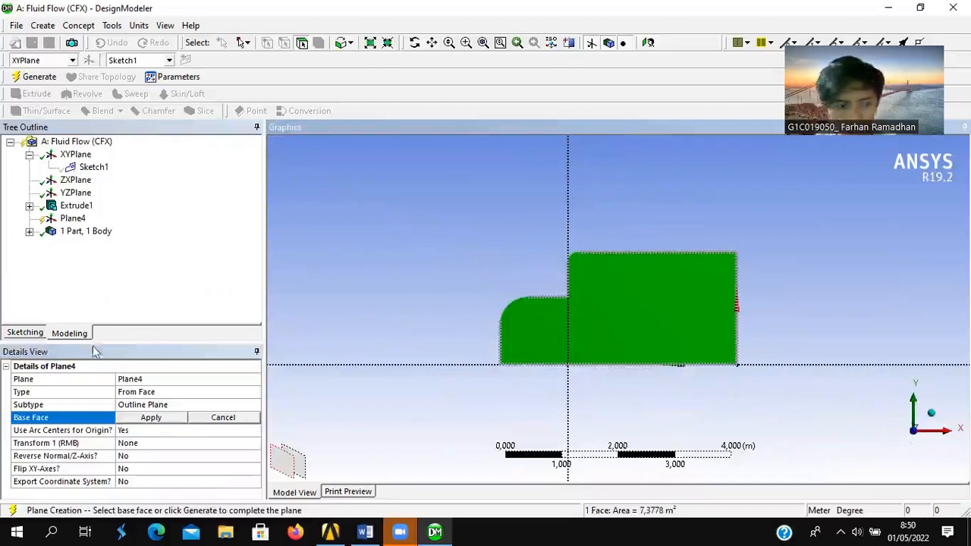
click(150, 418)
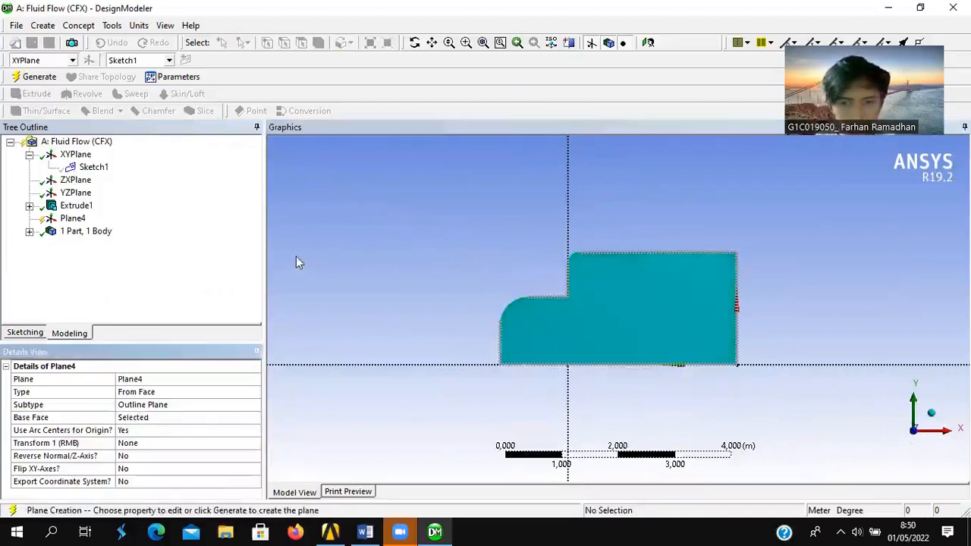
- Generate the new plane and inspect its axes in isometric view and face-on to the truck's side
click(40, 77)
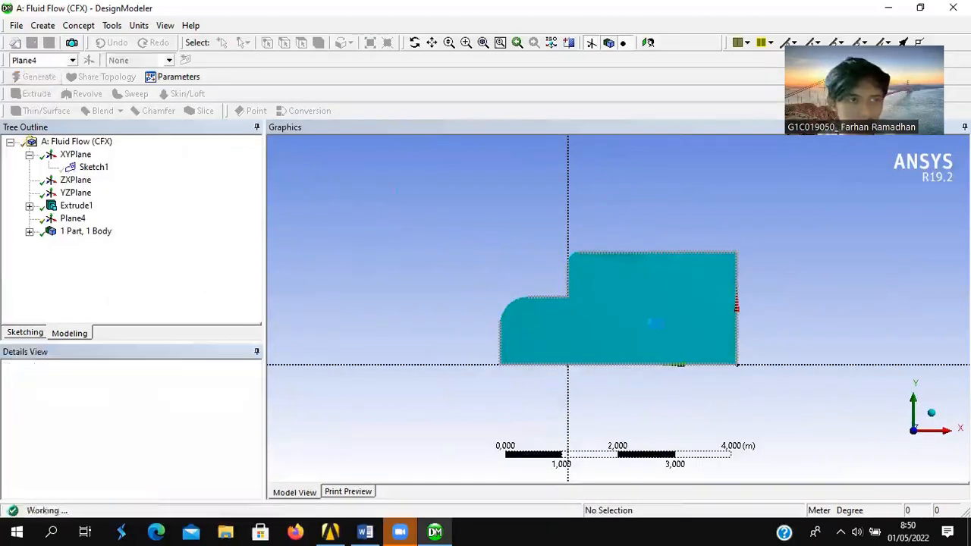
click(931, 413)
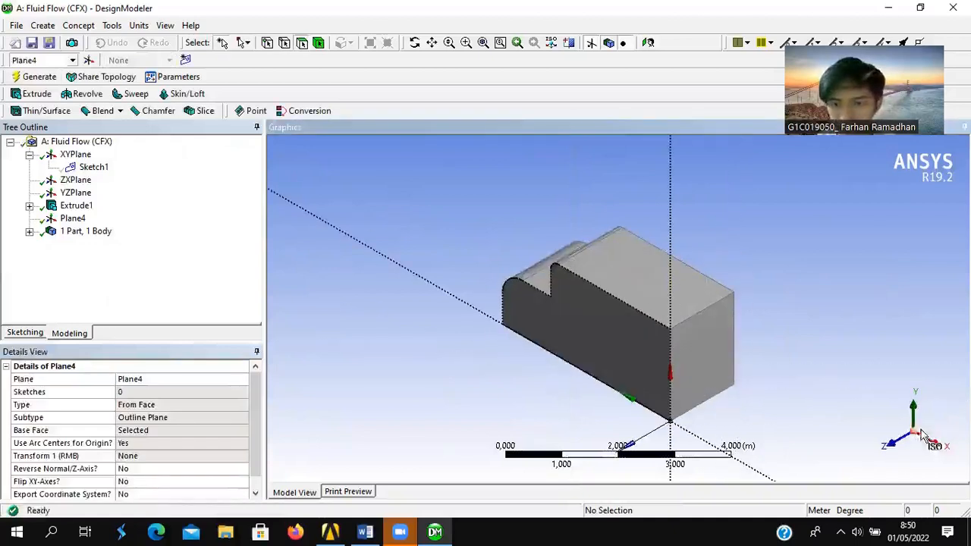
click(899, 445)
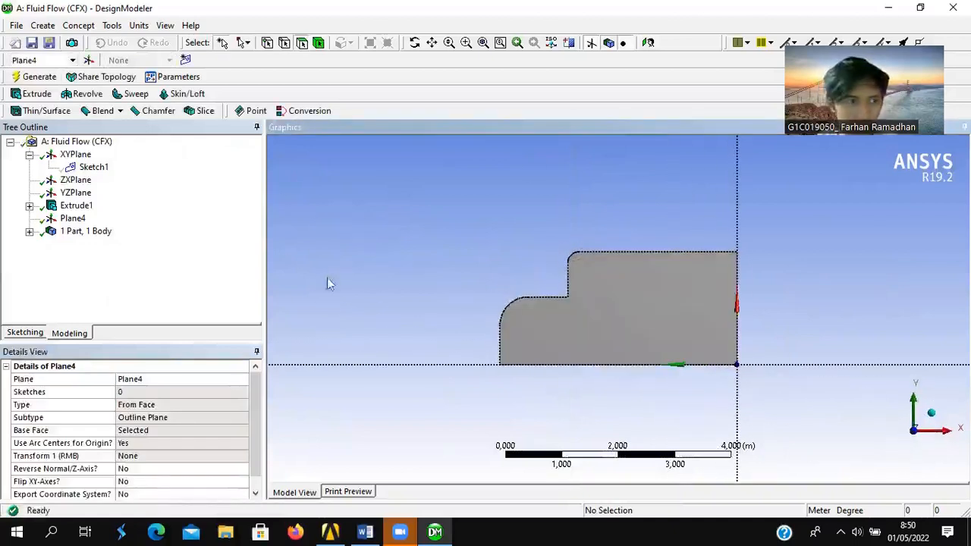
- Create a new sketch on the plane at the truck's side face and open it for sketching
click(73, 218)
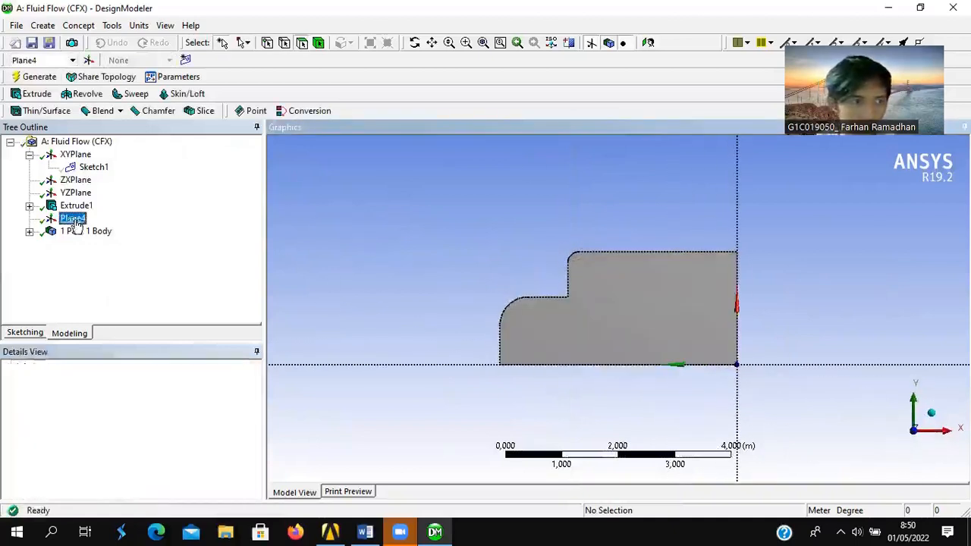
click(186, 61)
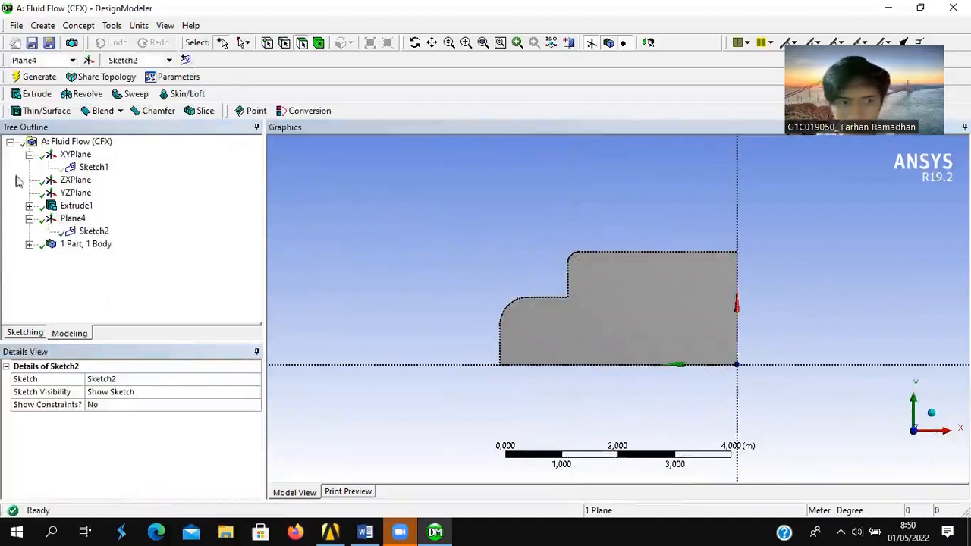
click(93, 230)
click(25, 333)
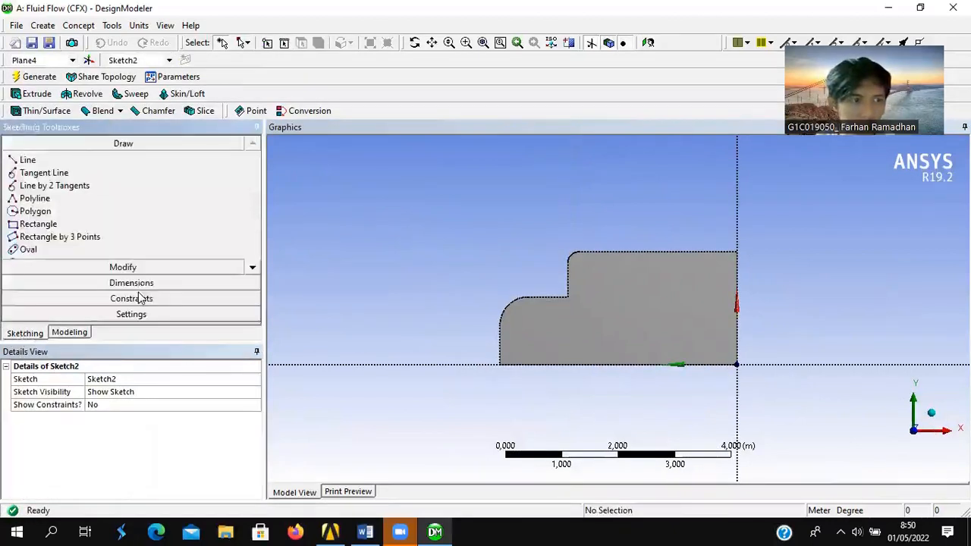
- Sketch two wheel circles centred on the truck's bottom edge, the front about 0,44 m and the rear about 0,79 m in radius
click(29, 160)
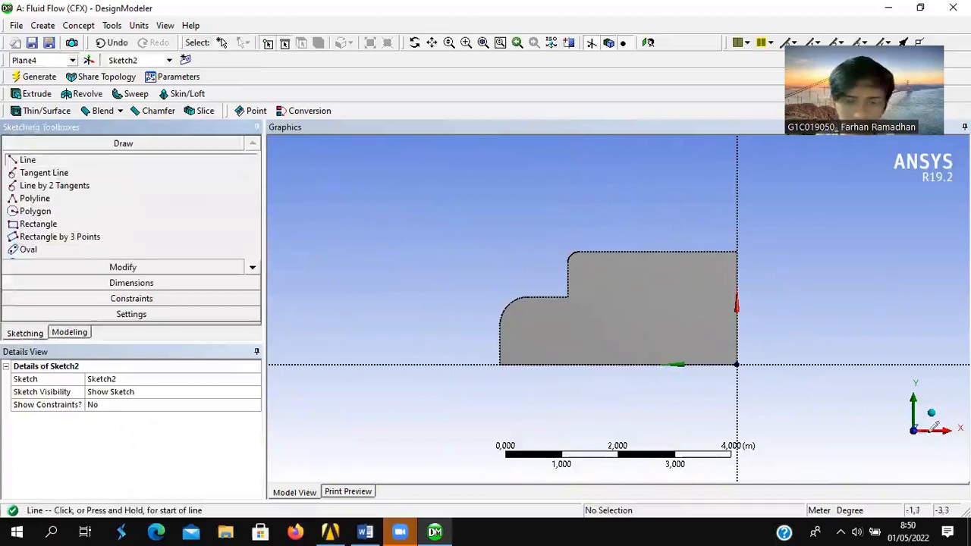
scroll(767, 376, up, 3)
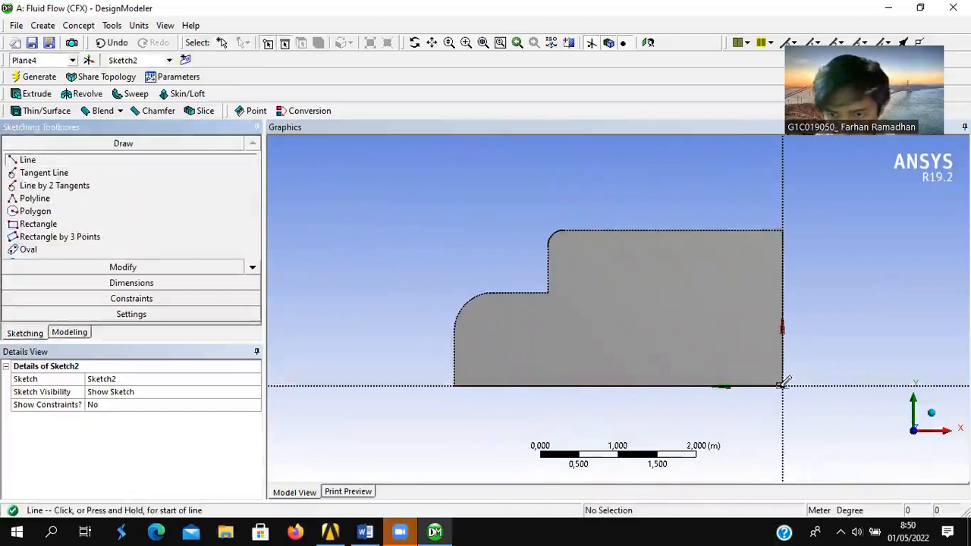
scroll(217, 247, down, 1)
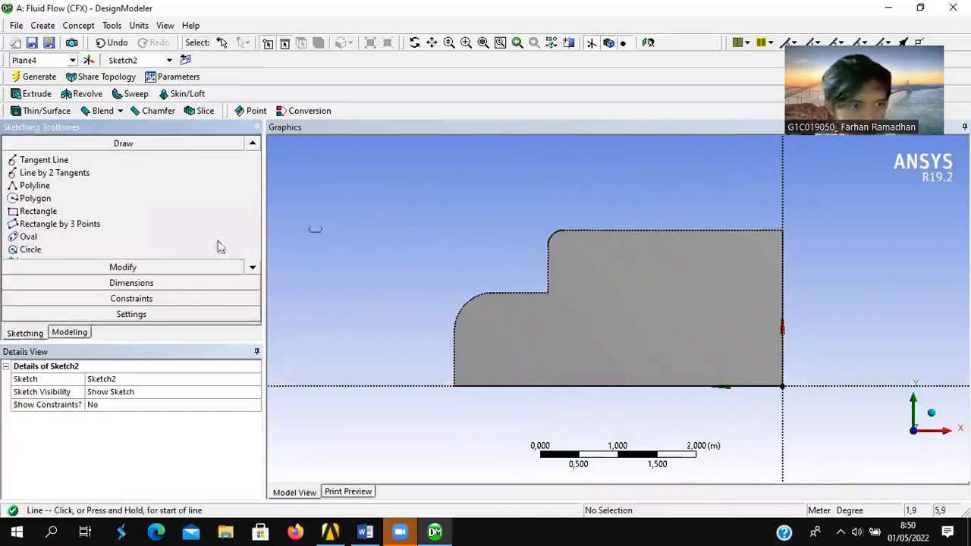
click(38, 250)
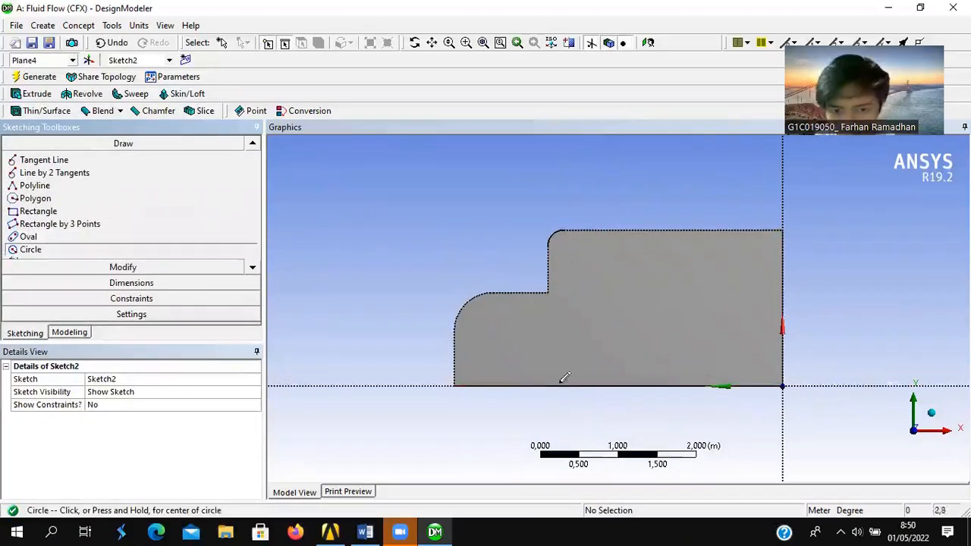
drag(542, 387, 565, 361)
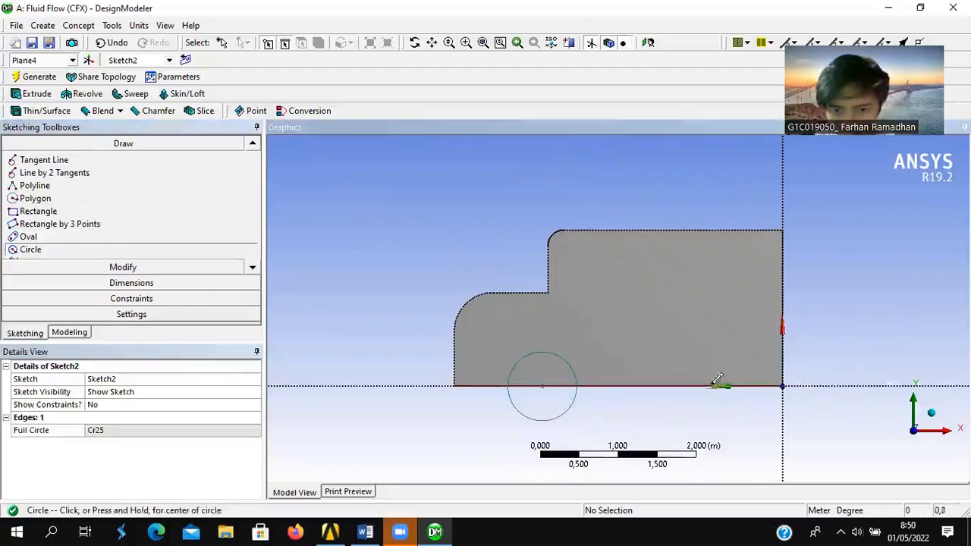
drag(655, 386, 716, 383)
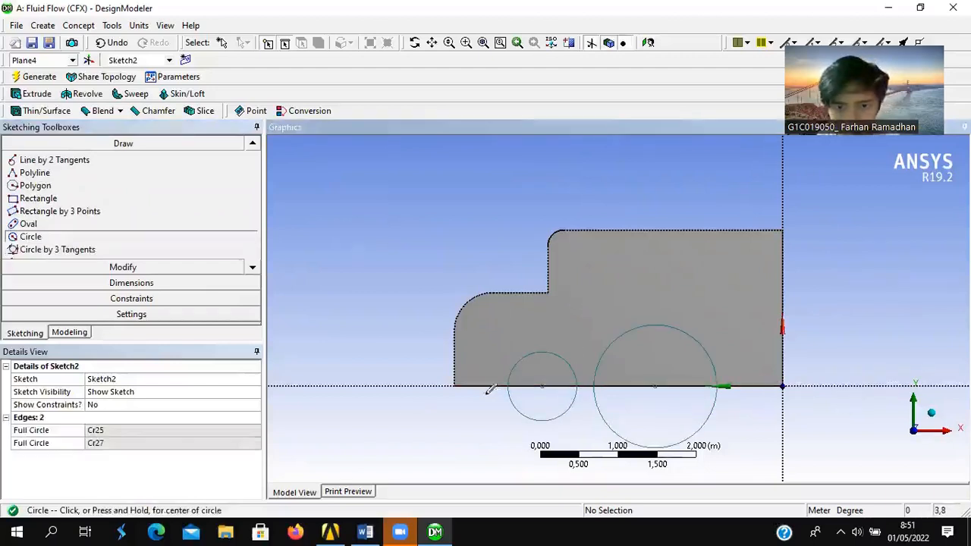
- Add a radius dimension to both the front and the rear wheel circle
click(145, 282)
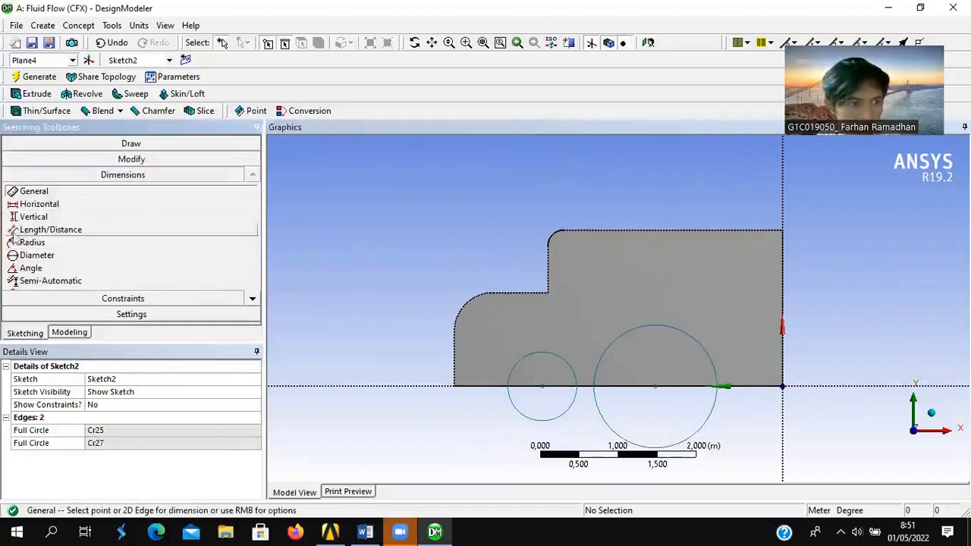
click(32, 242)
click(513, 410)
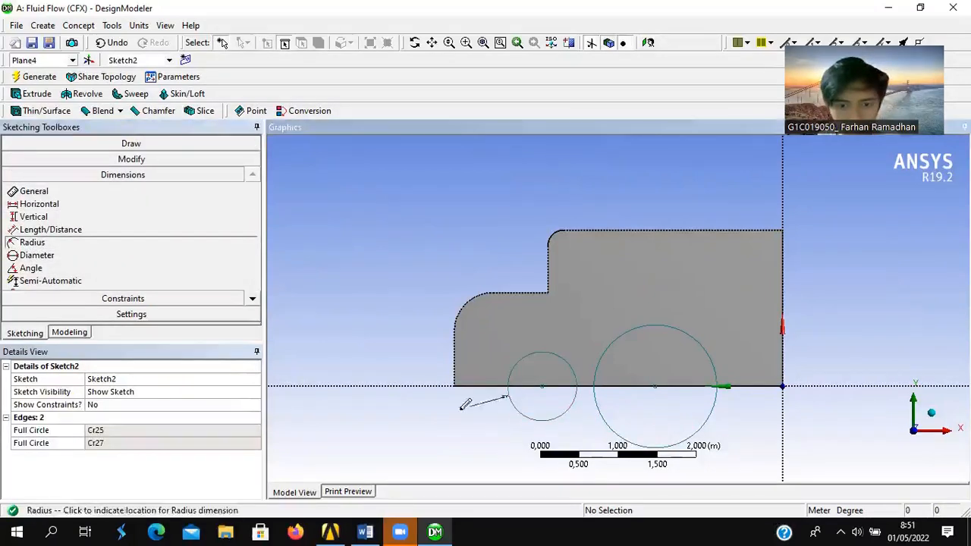
click(461, 408)
click(613, 434)
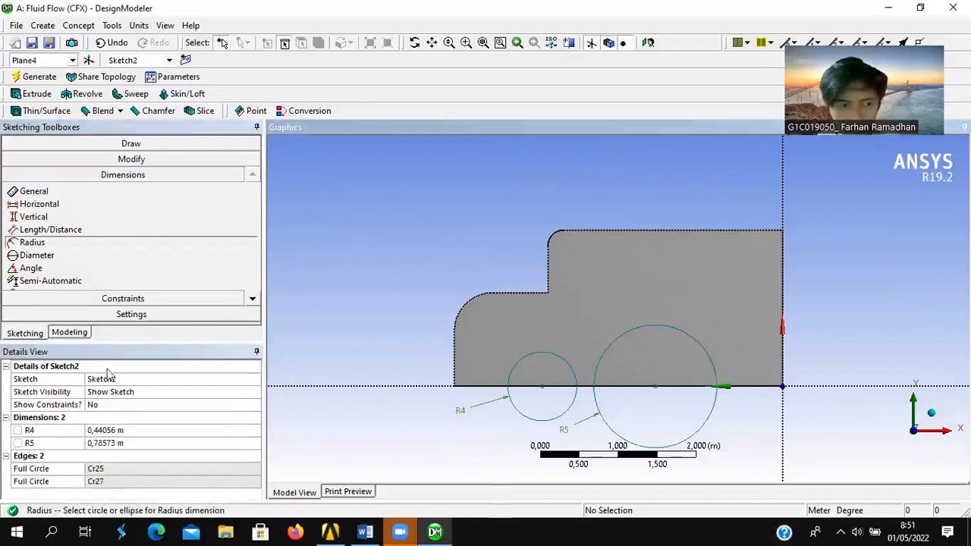
- Set the radius of both wheel circles to 0,4 m
click(115, 430)
text(0,4)
key(Return)
click(128, 443)
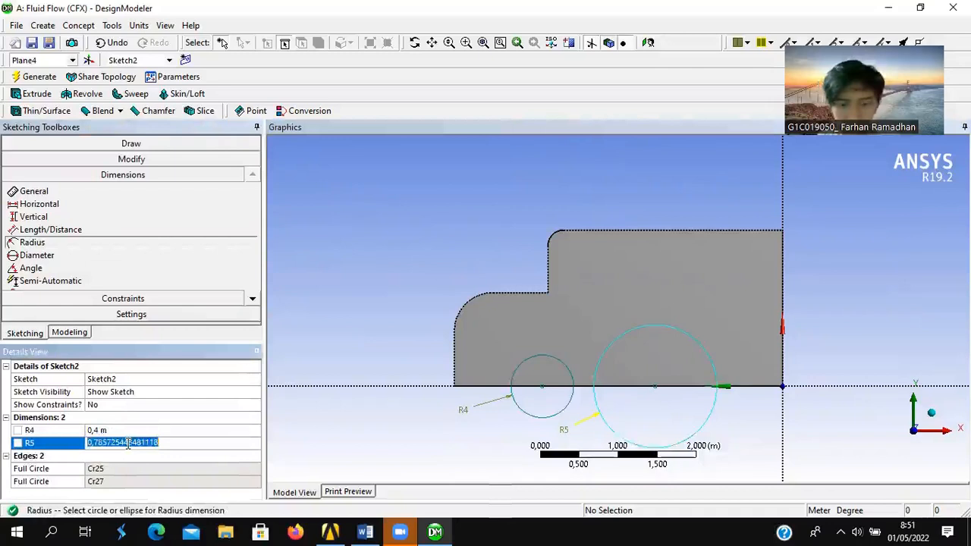
text(0,4)
key(Return)
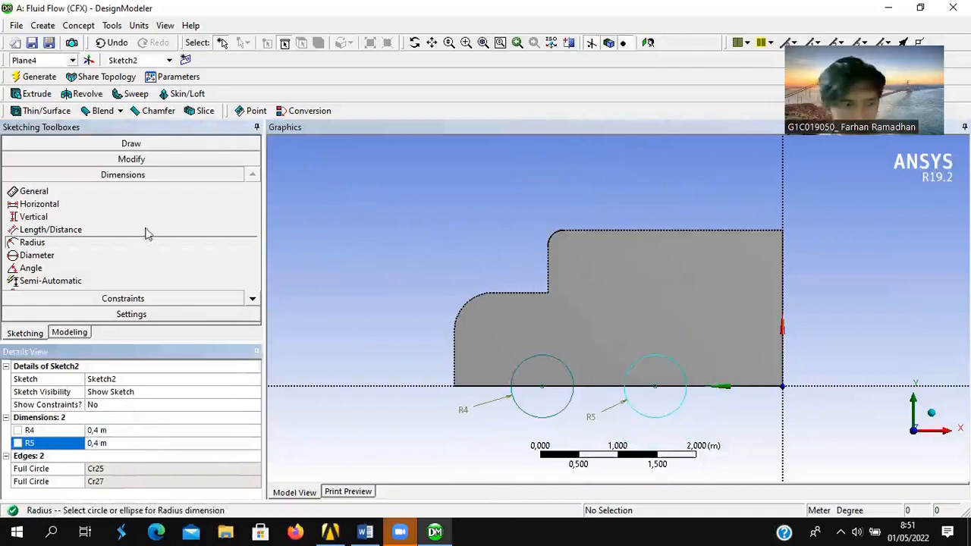
- Try to add a Horizontal dimension between the centres of the two wheel circles
click(67, 205)
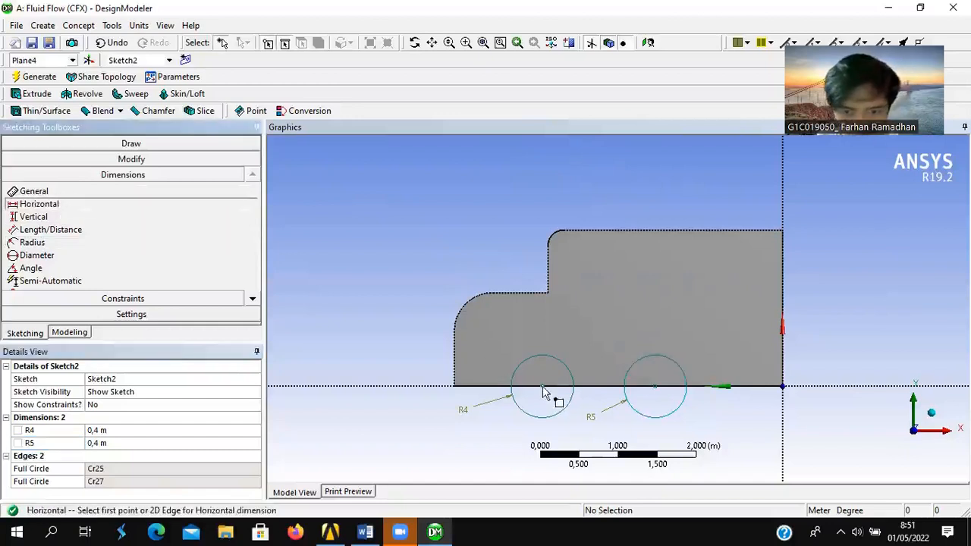
click(543, 388)
click(656, 387)
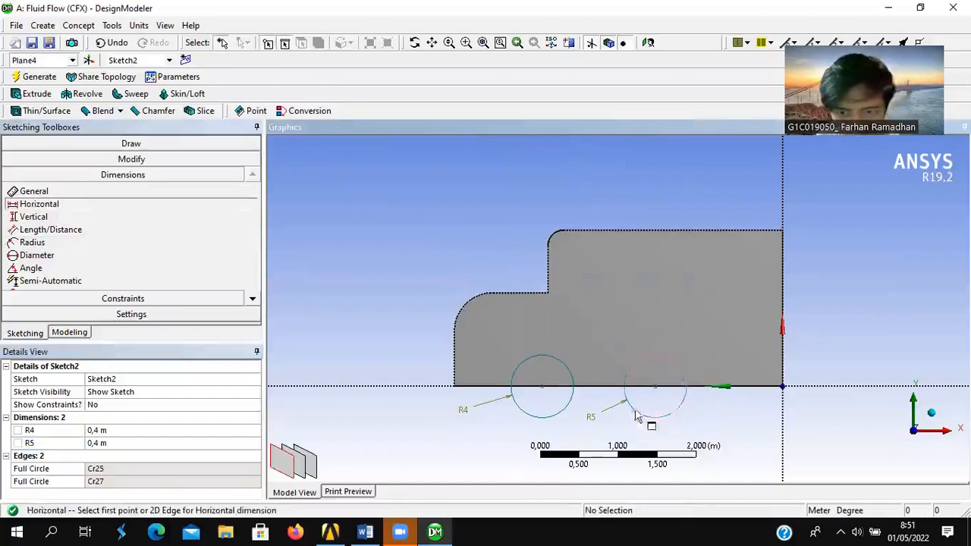
click(541, 388)
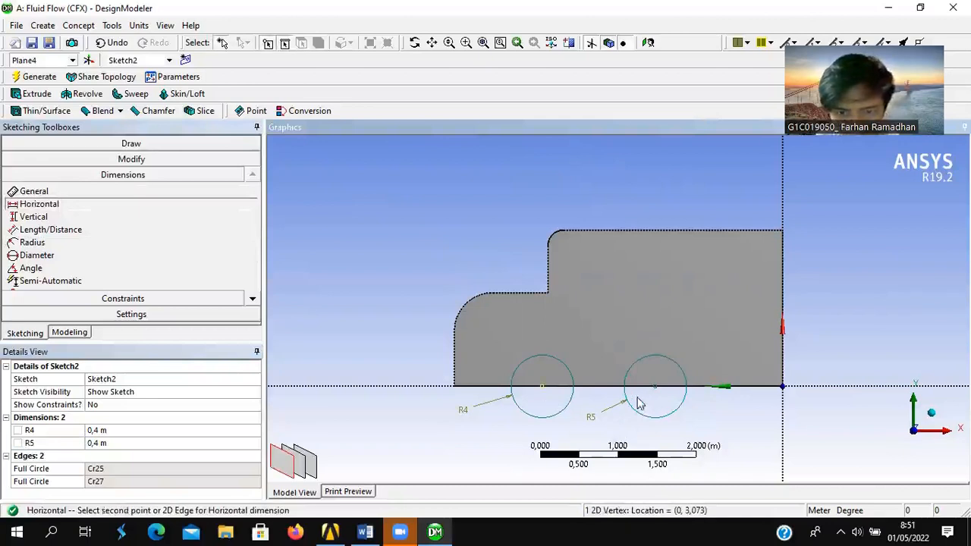
click(655, 388)
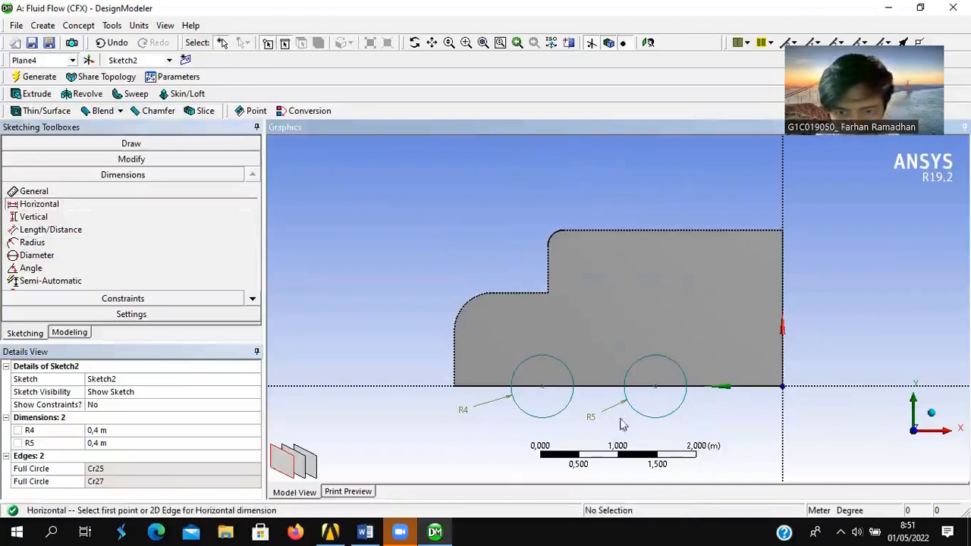
- Add a Length/Distance dimension between the two wheel centres and set it to 2,4 m
click(50, 229)
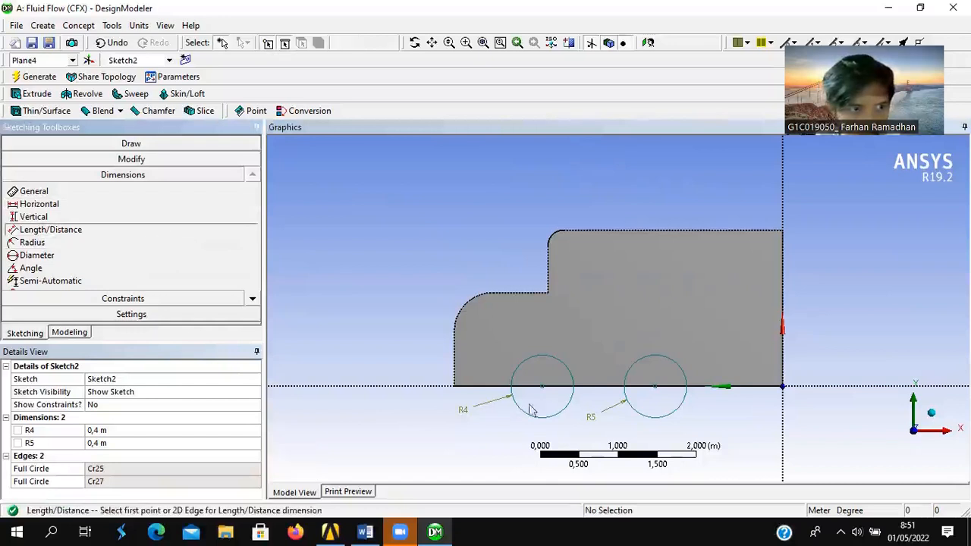
click(543, 389)
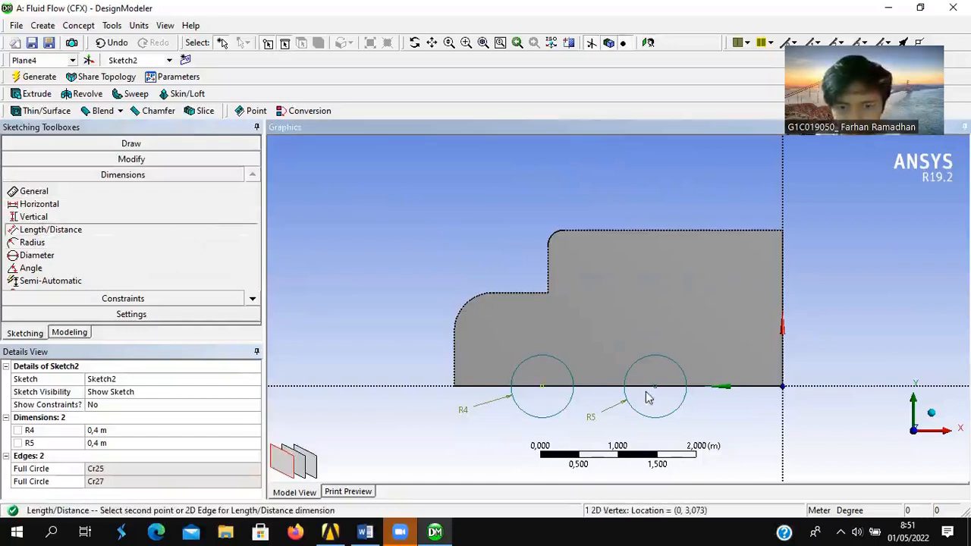
click(656, 389)
click(592, 419)
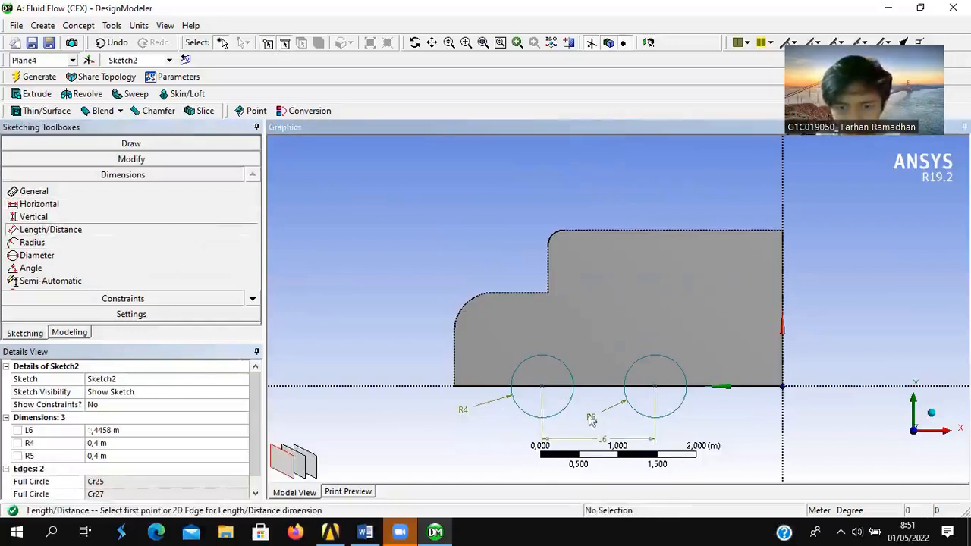
click(137, 430)
click(378, 531)
click(377, 531)
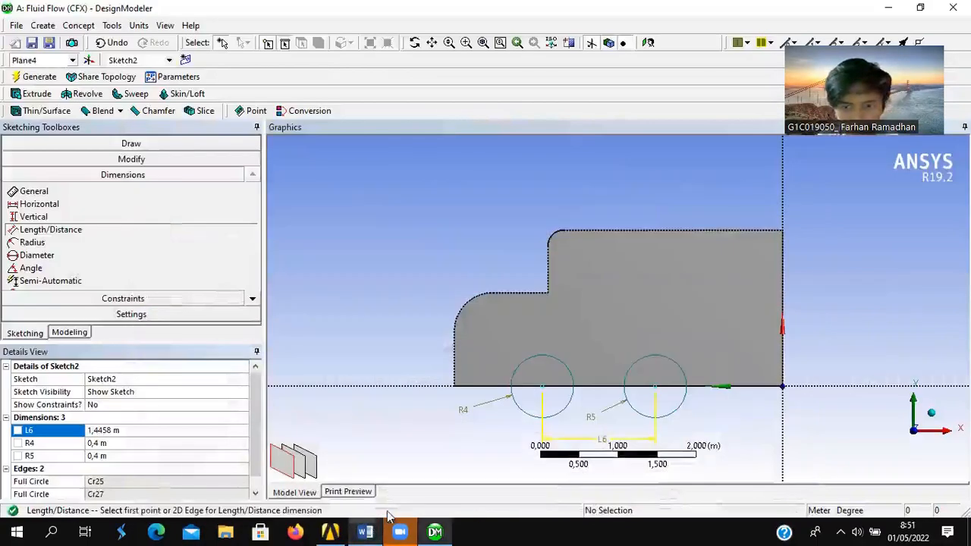
click(138, 430)
text(2,4)
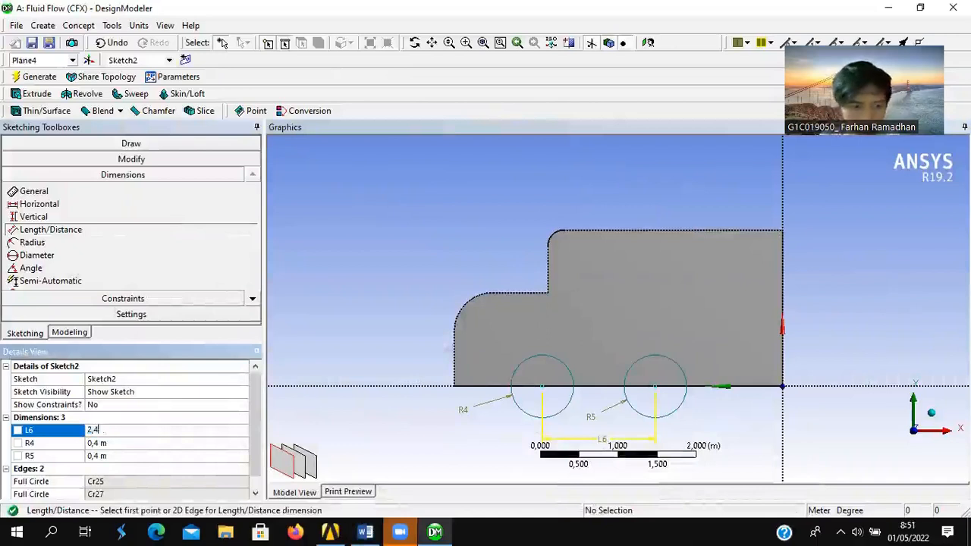
key(Return)
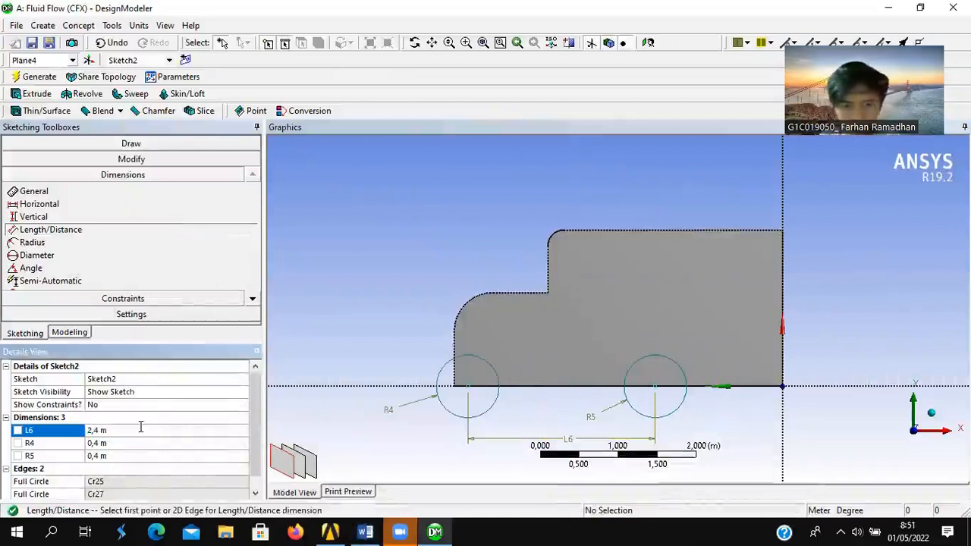
- Dimension the distance from the front wheel's centre to the truck's vertical front edge and set it to 0,8 m
click(468, 385)
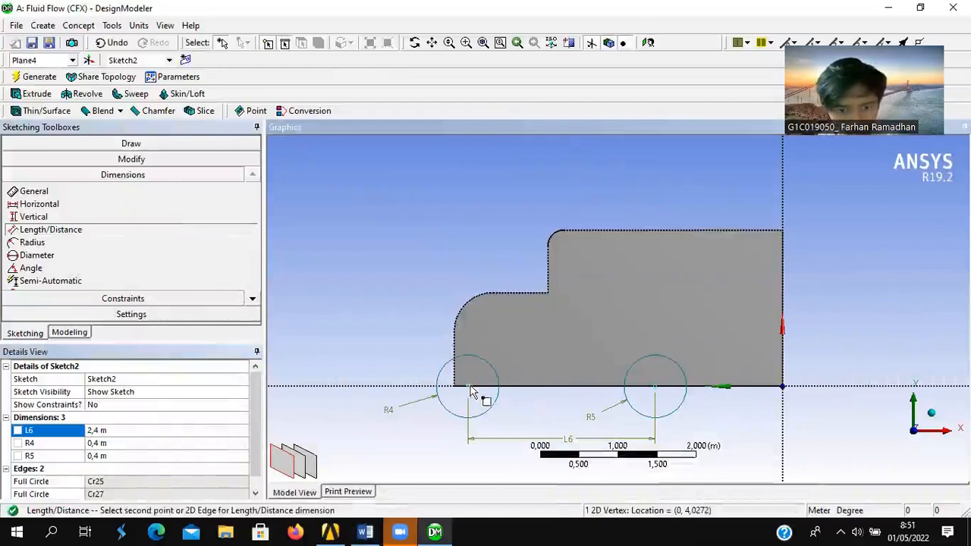
click(455, 349)
click(438, 434)
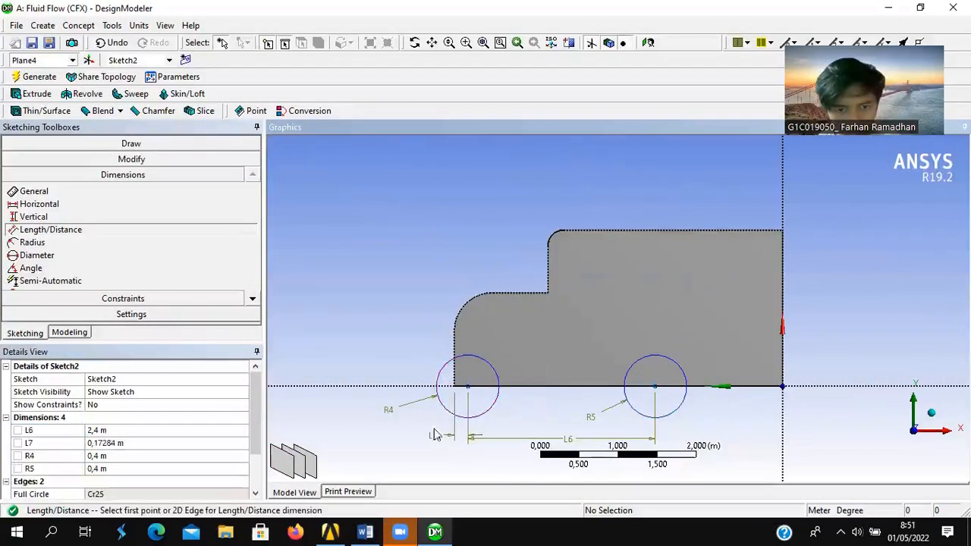
click(111, 443)
text(0)
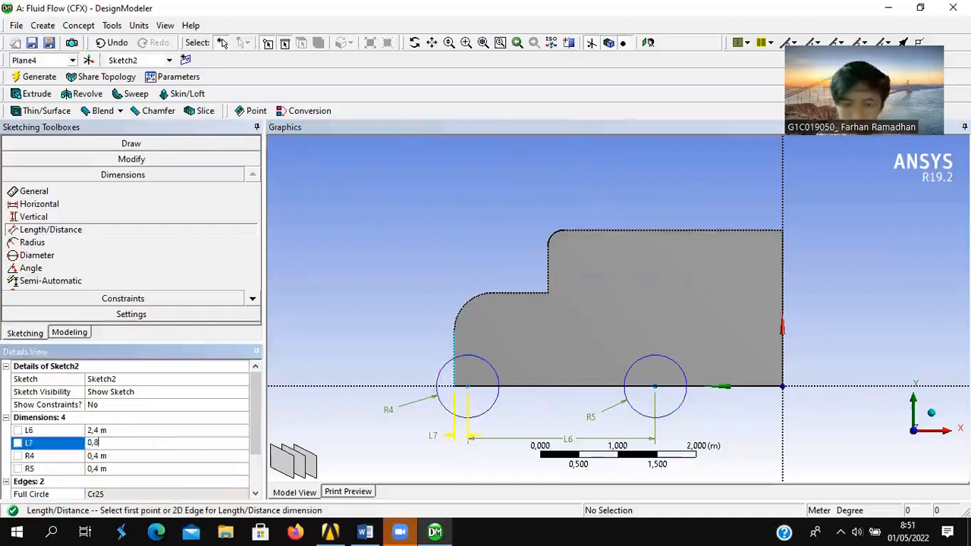
text(,8)
key(Return)
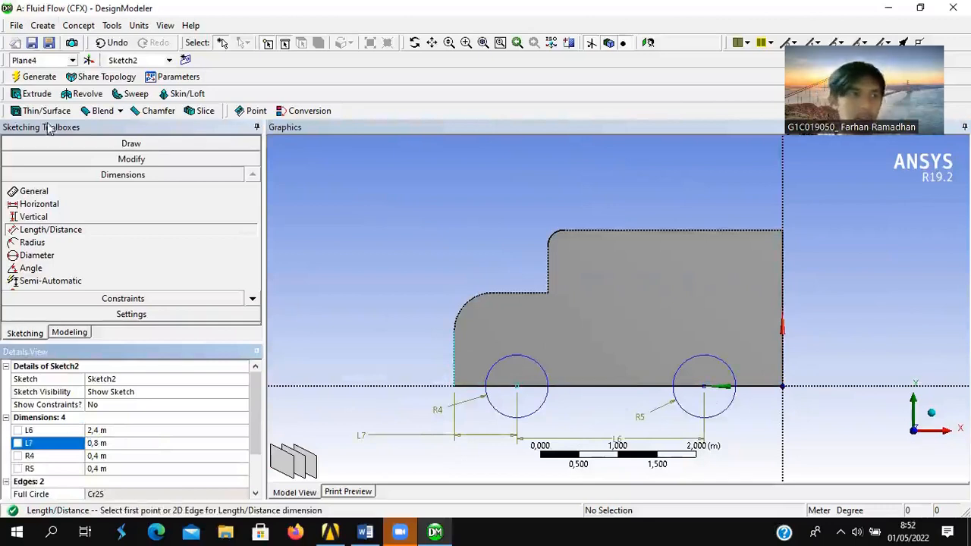
- Start an extrusion of the wheel sketch with direction Both - Symmetric and preview it in isometric view
click(38, 94)
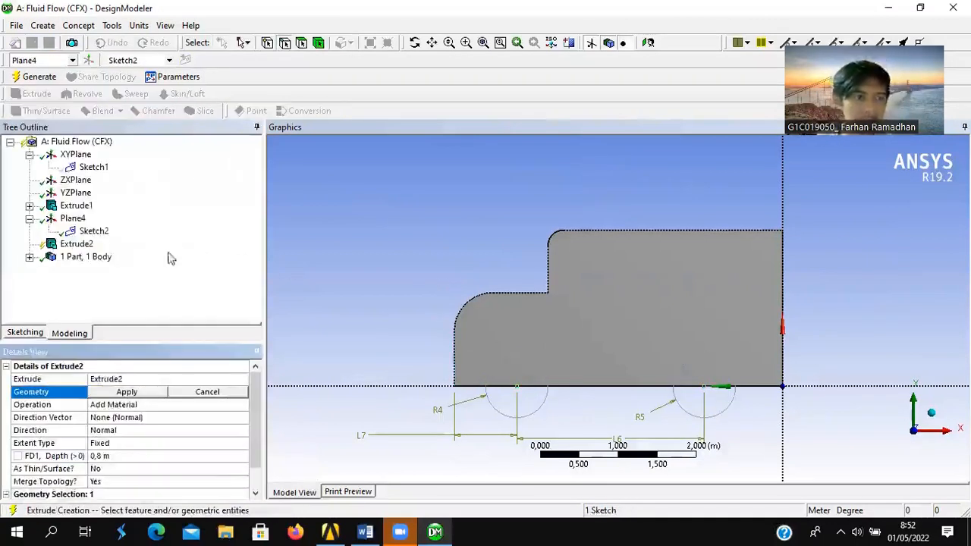
click(121, 392)
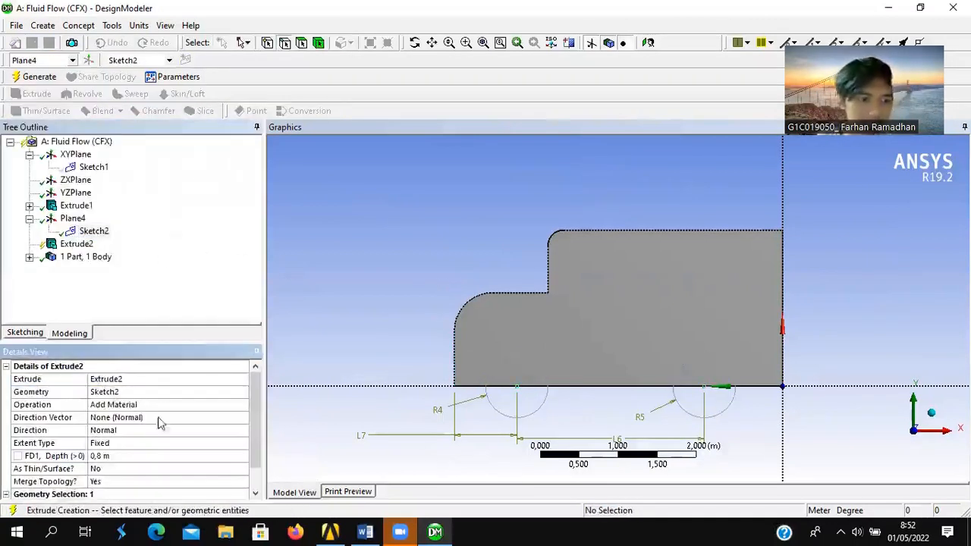
click(133, 431)
click(243, 430)
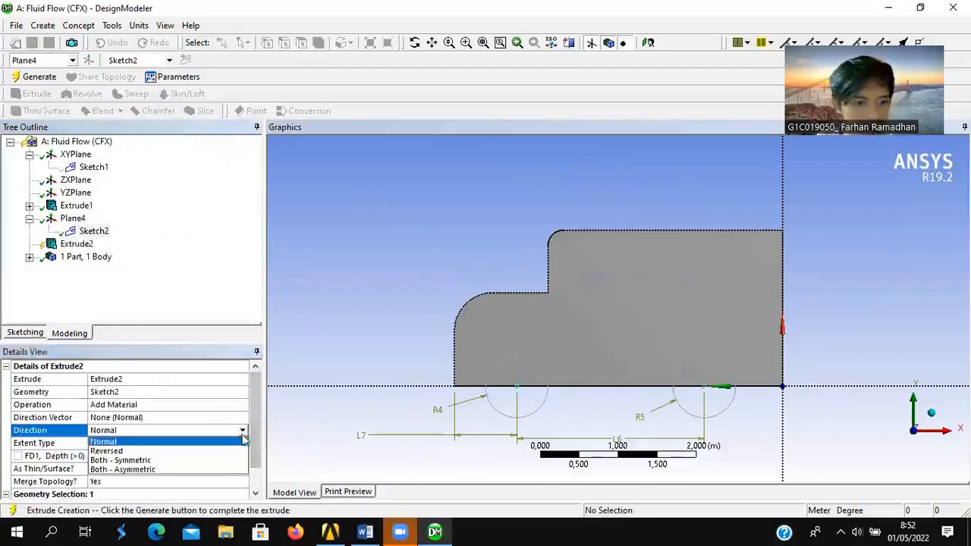
click(209, 461)
click(932, 413)
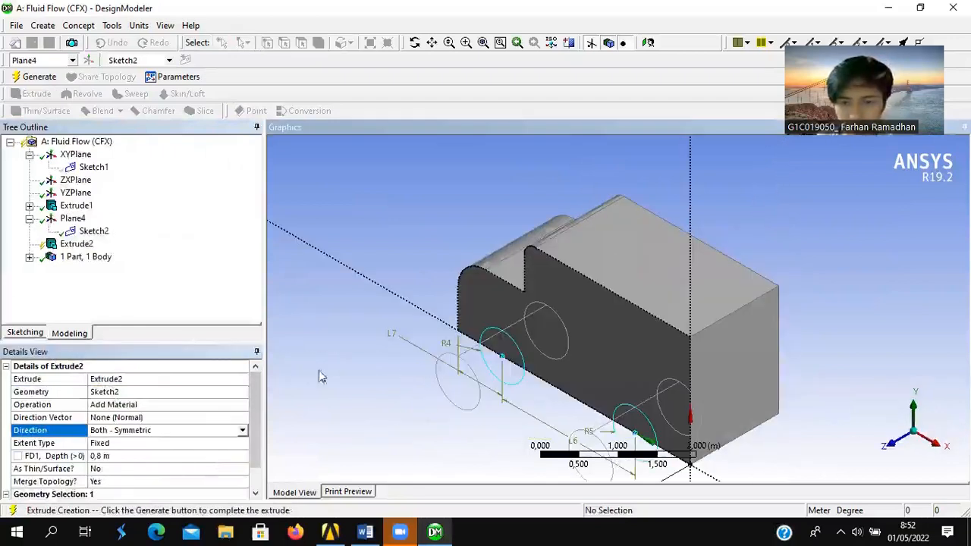
- Set the wheel extrusion's depth to 0,1 m and consult the dimensioned truck drawing in the Word document
click(118, 456)
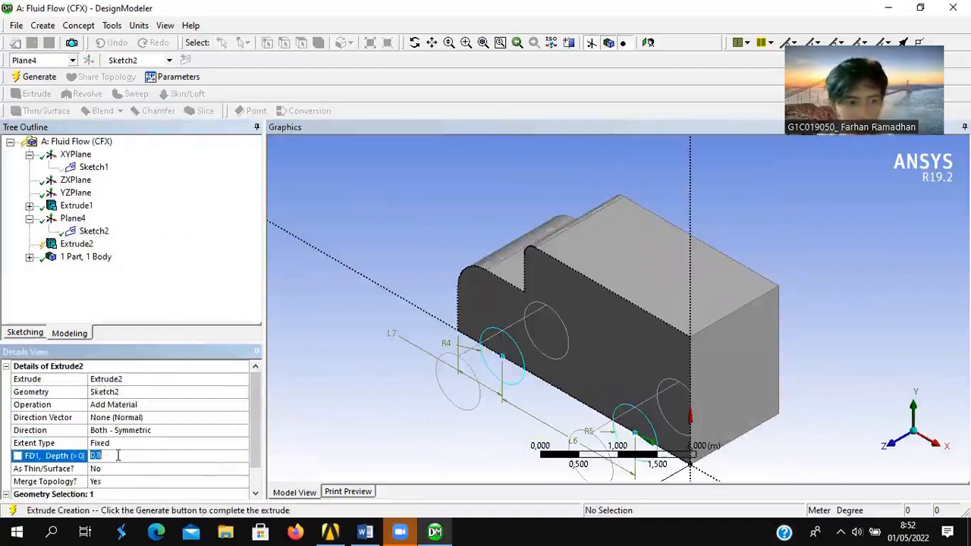
text(0)
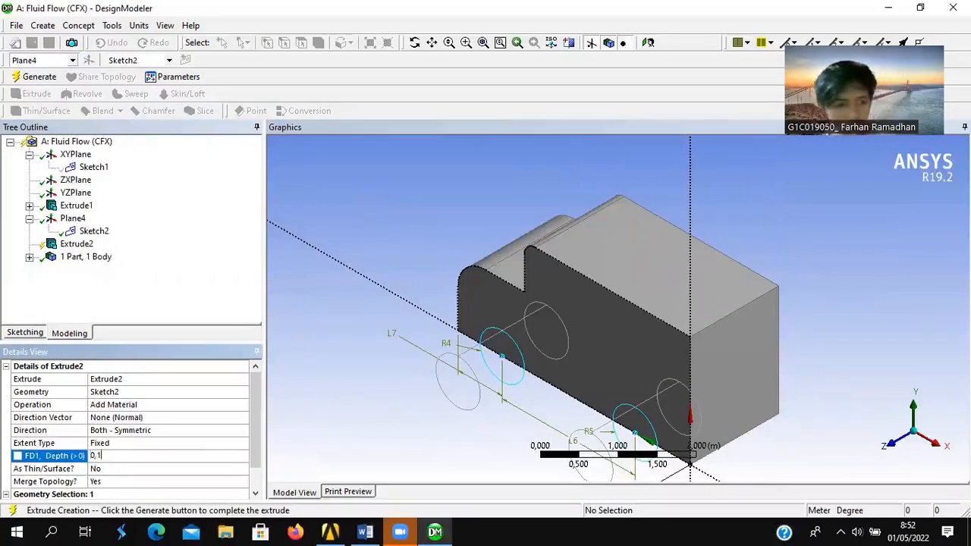
click(434, 529)
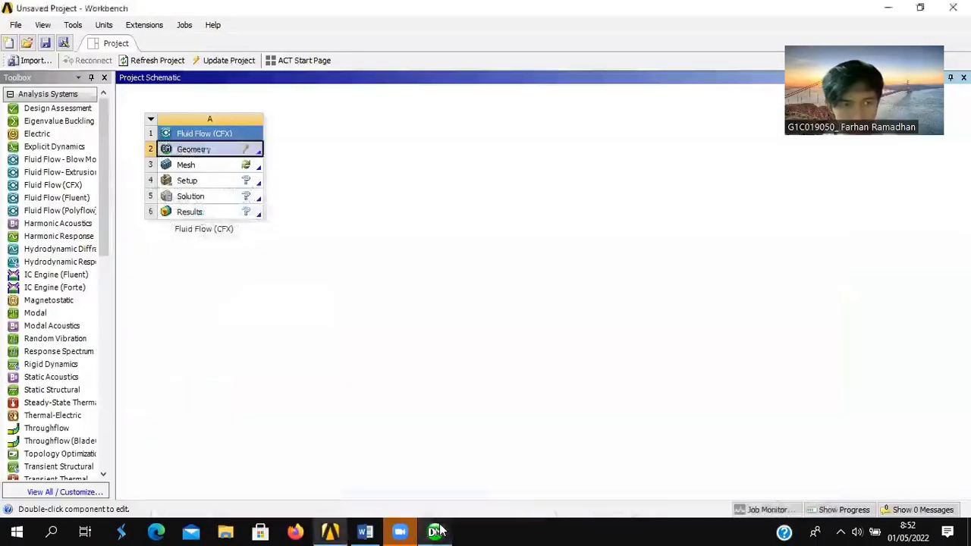
click(434, 529)
click(365, 530)
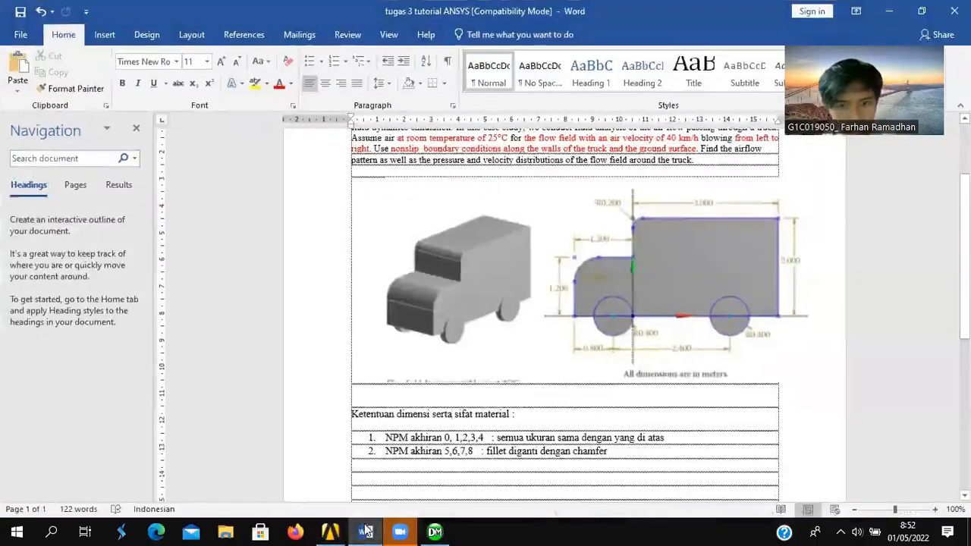
click(435, 532)
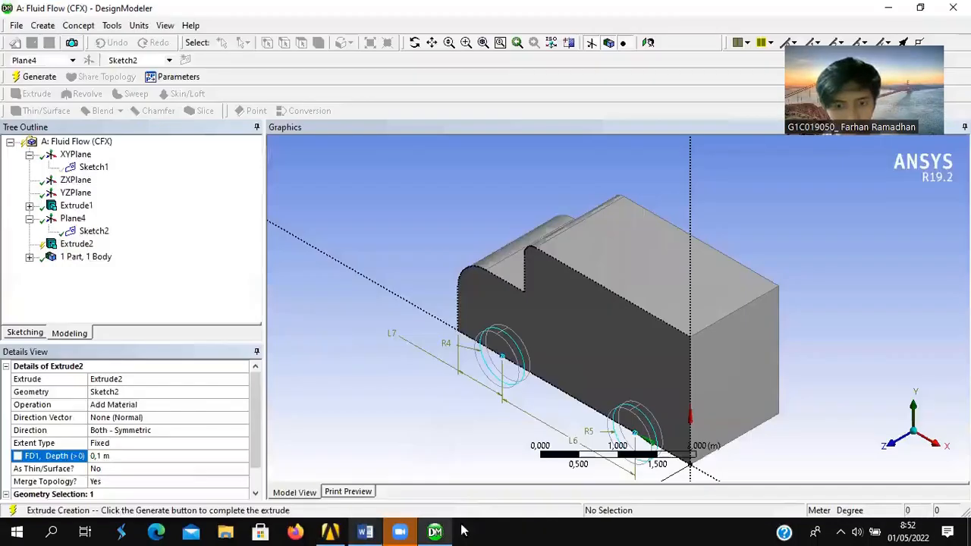
- Generate the wheel extrusion to add the two wheels to the truck body
click(82, 246)
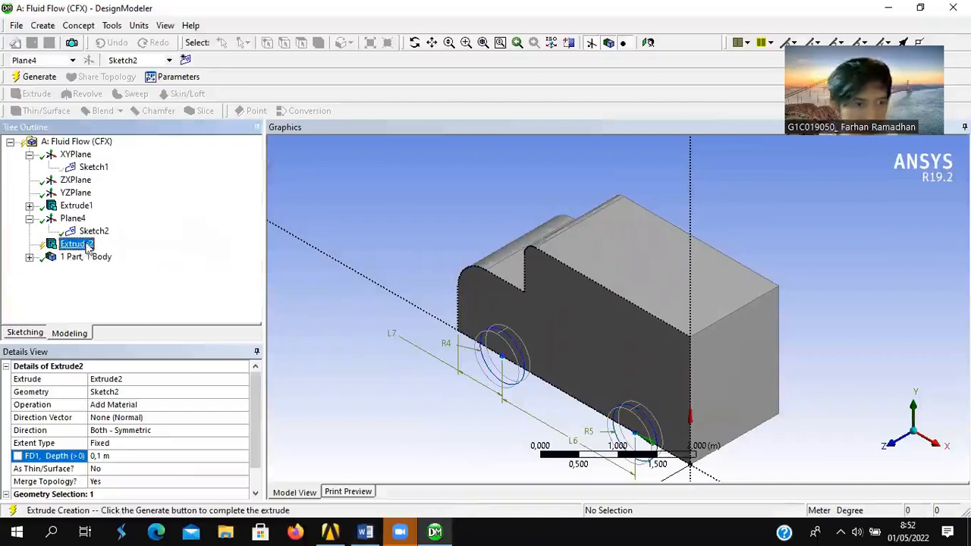
right_click(88, 247)
click(122, 262)
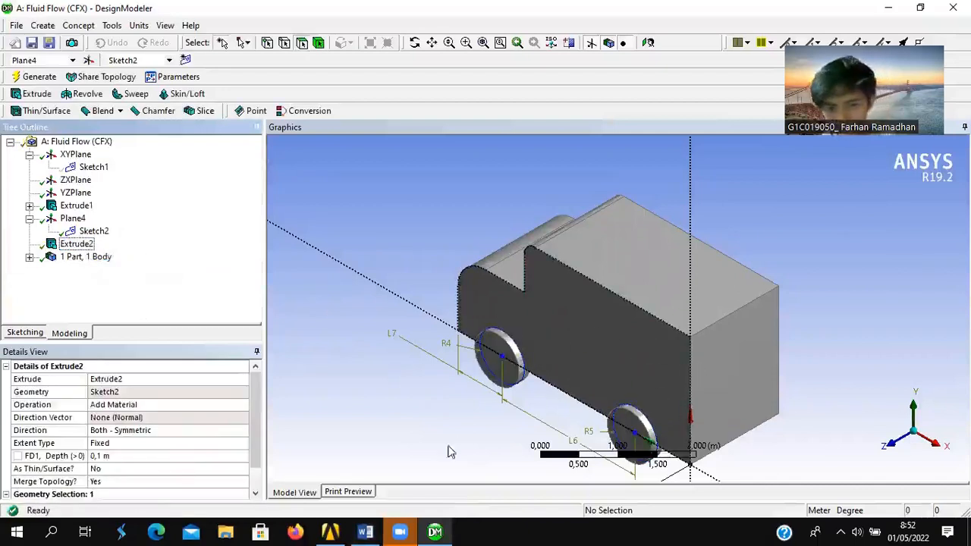
- Hide the wheel sketch, Sketch2, under Plane4
click(91, 233)
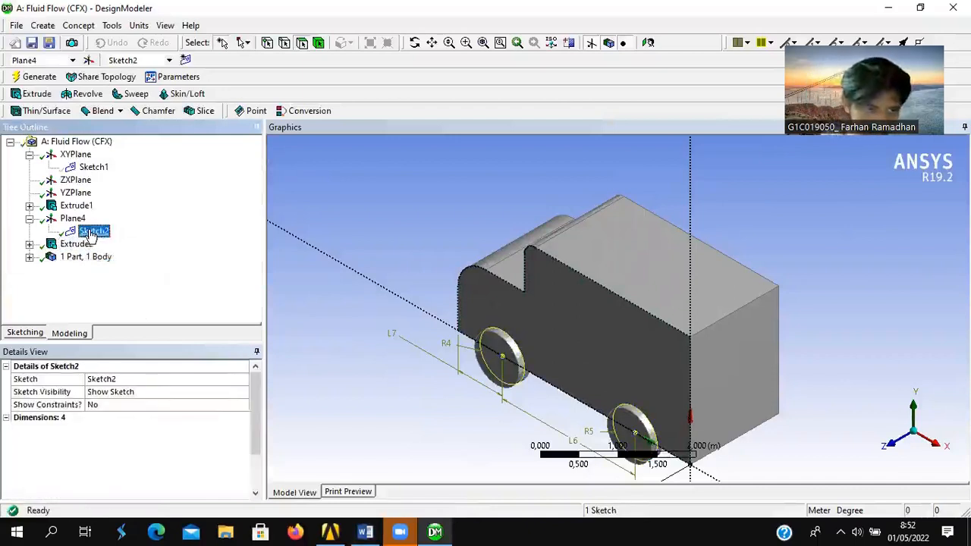
right_click(91, 234)
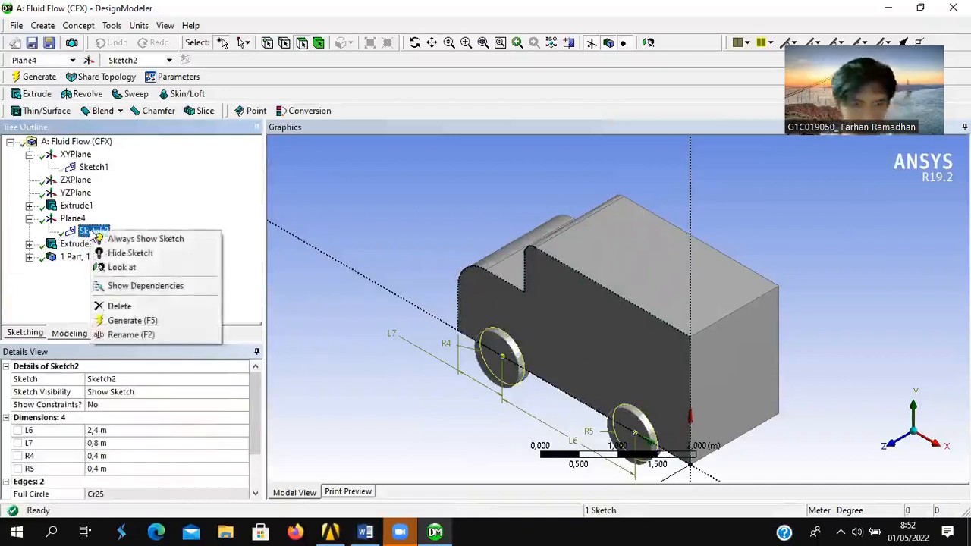
click(149, 254)
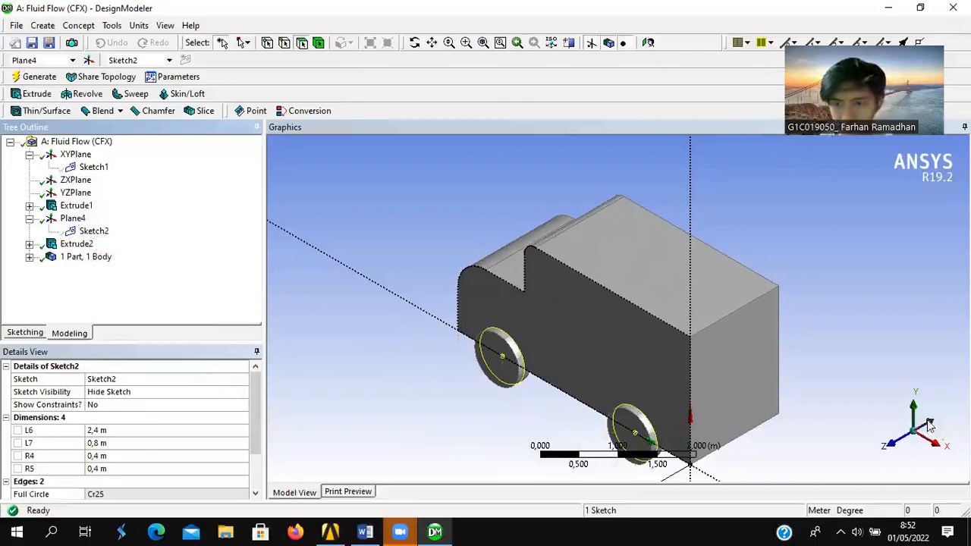
- Start a new plane for the truck's opposite side and set its type to From Face
click(930, 425)
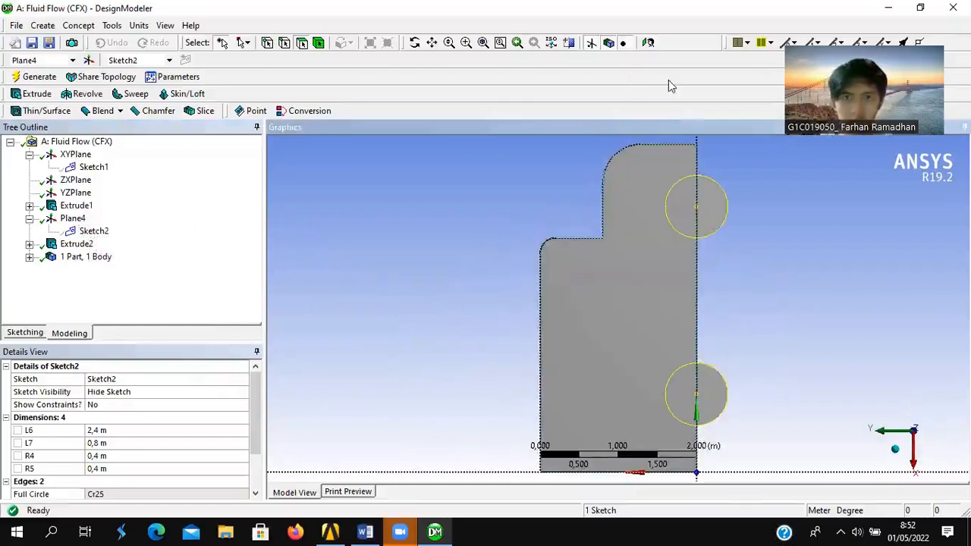
click(895, 449)
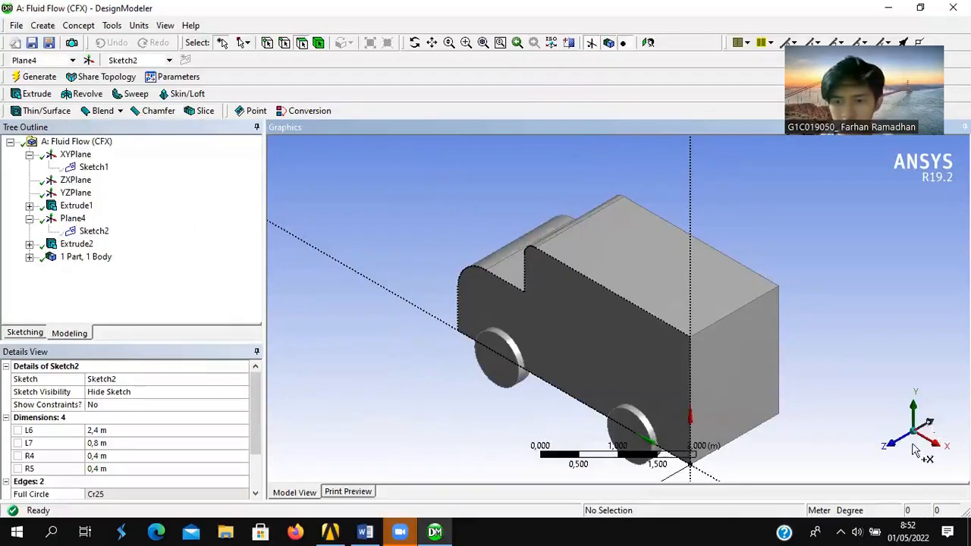
click(915, 450)
click(914, 451)
click(915, 452)
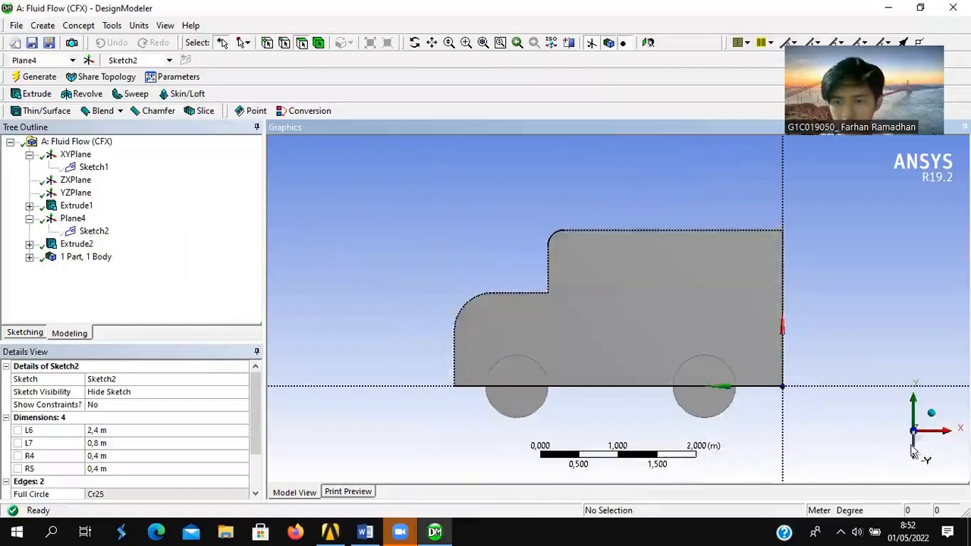
click(907, 440)
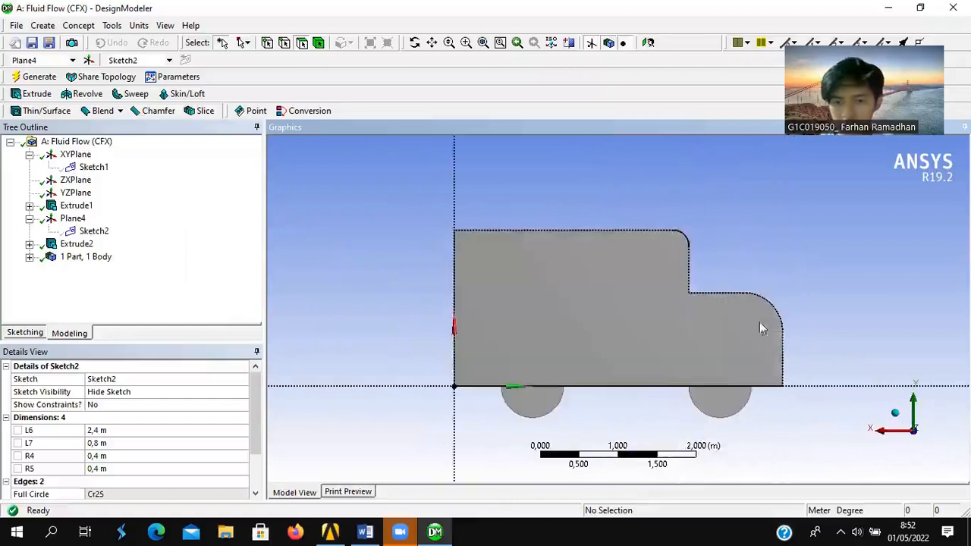
click(89, 60)
click(70, 256)
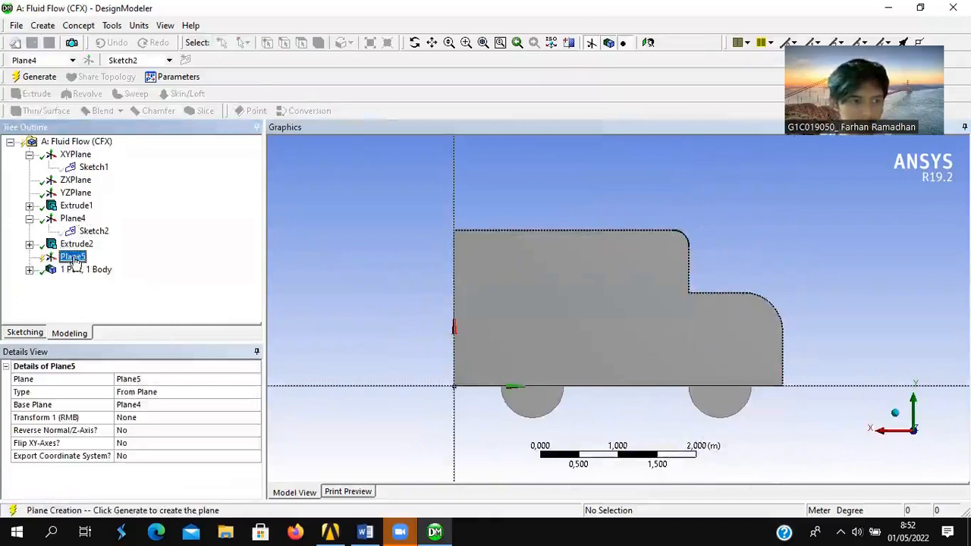
click(170, 400)
click(244, 400)
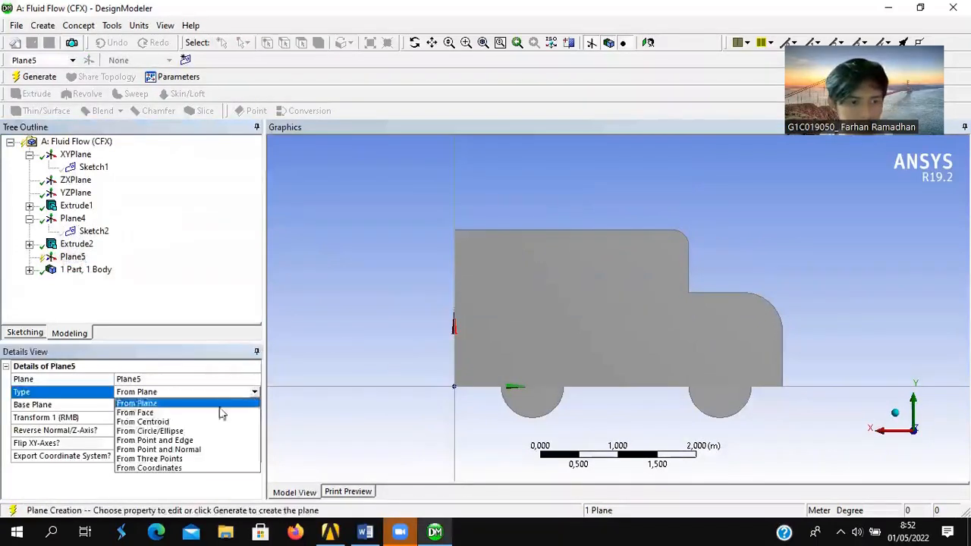
click(195, 412)
click(152, 418)
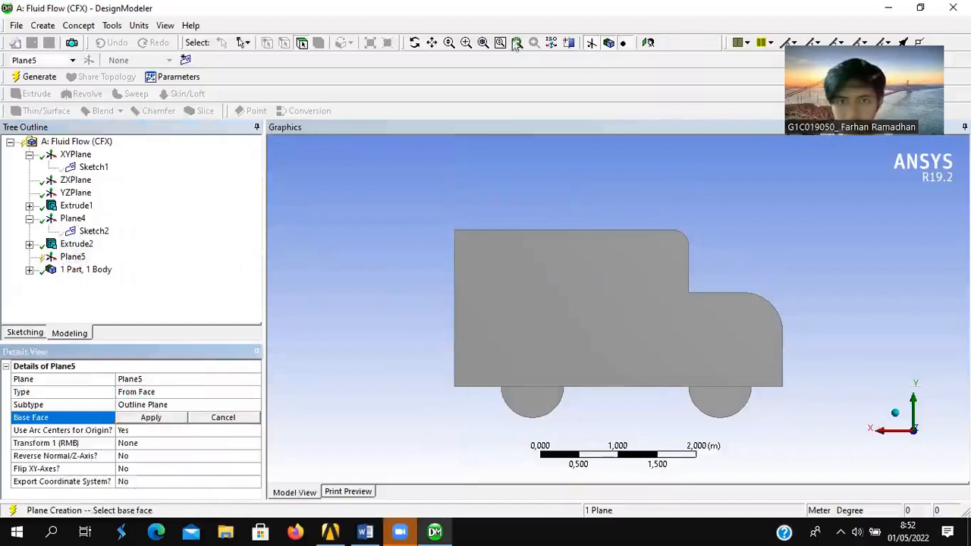
- Assign the truck's opposite, wheel-less side face as the new plane's base face and generate the plane
click(551, 44)
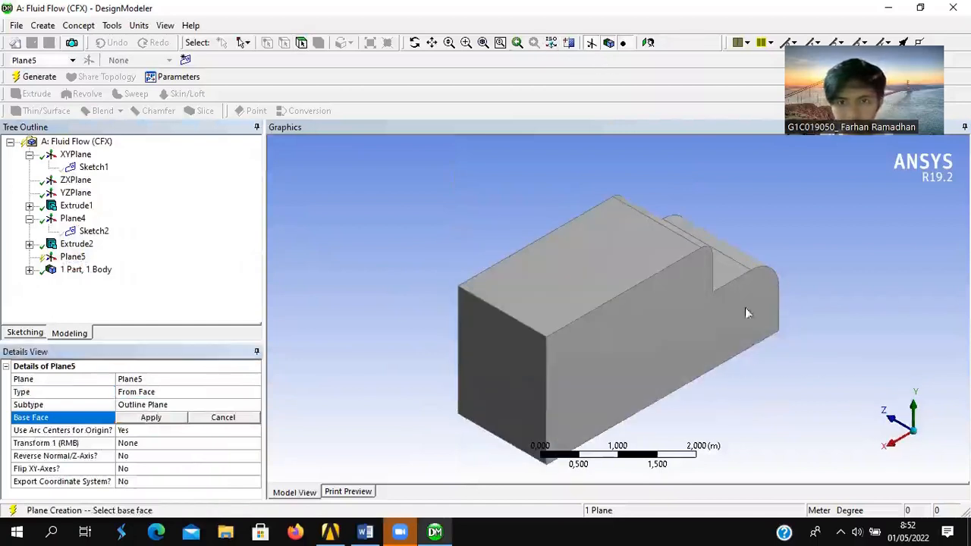
click(643, 376)
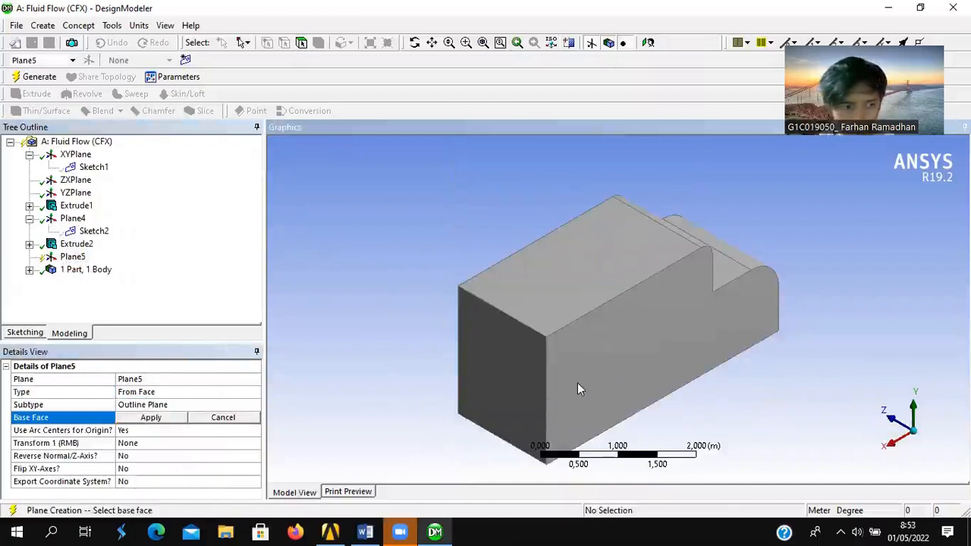
middle_drag(853, 389, 846, 375)
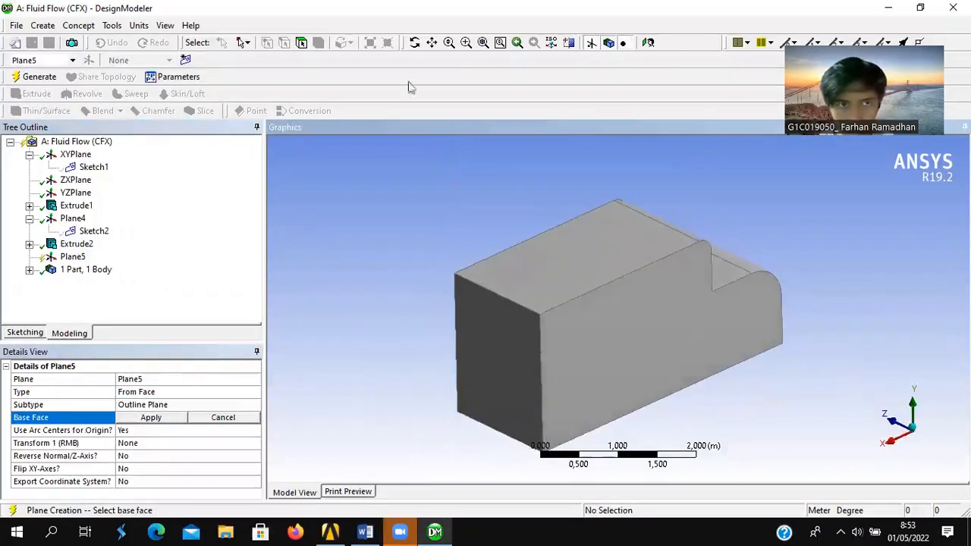
click(642, 372)
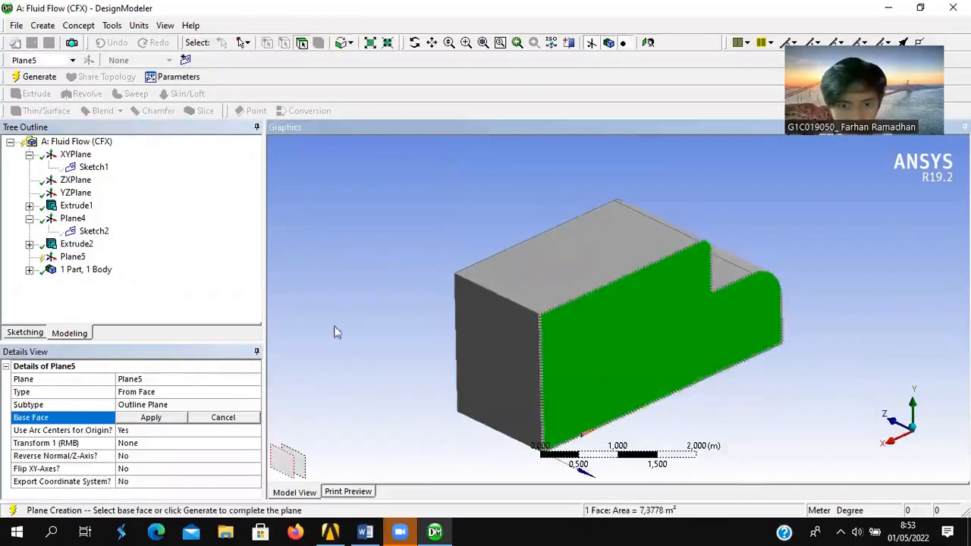
middle_drag(828, 419, 778, 402)
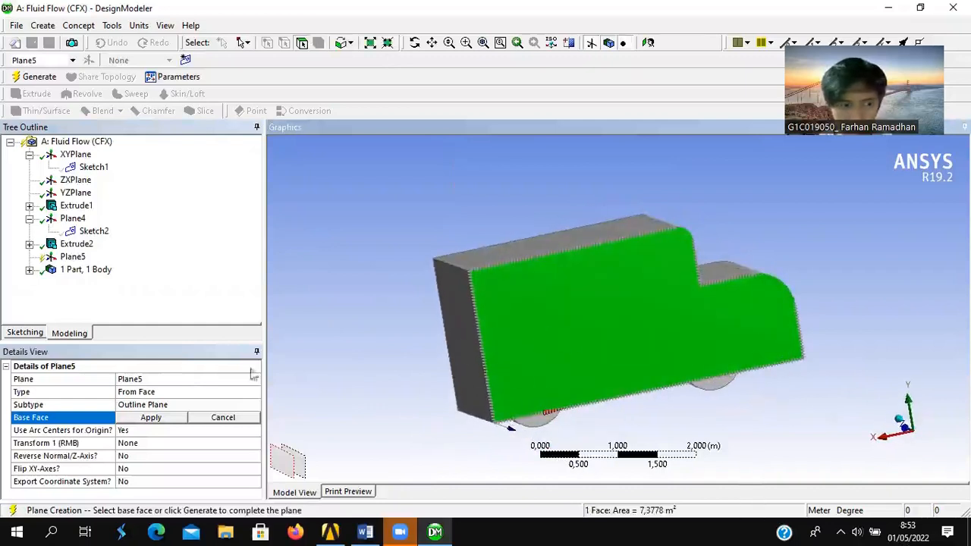
click(150, 418)
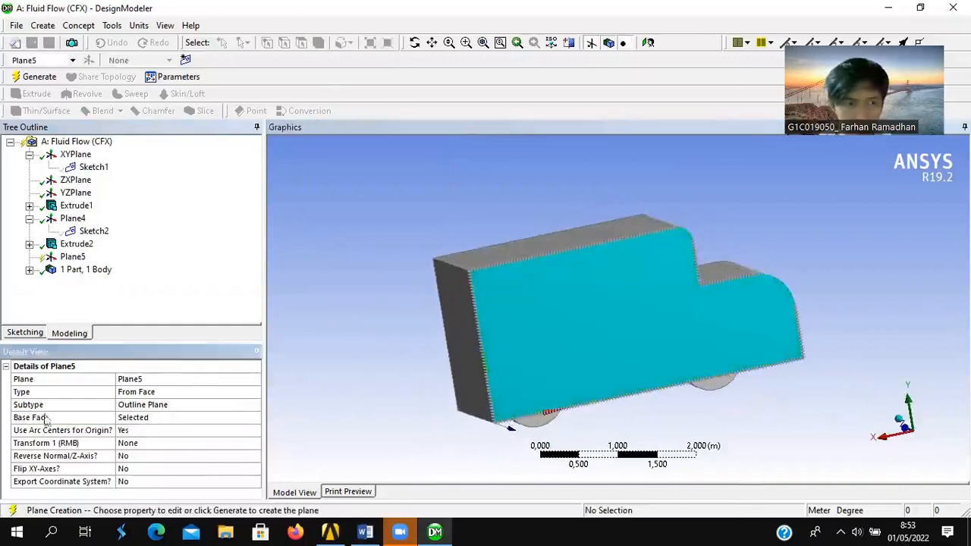
click(44, 78)
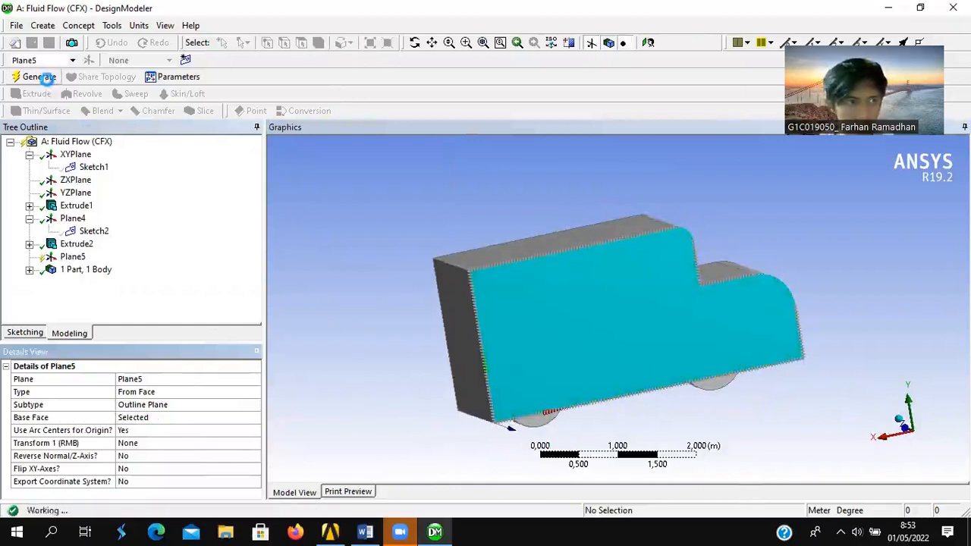
- Create a sketch on Plane5 and draw two wheel circles centred on the truck's bottom edge, about 2,37 m apart, over the existing wheels' outlines
click(186, 60)
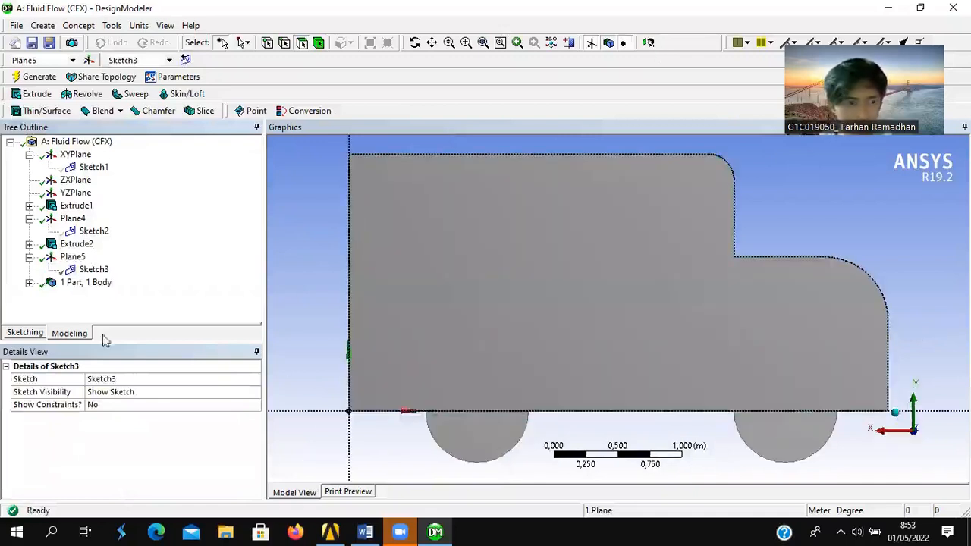
click(21, 336)
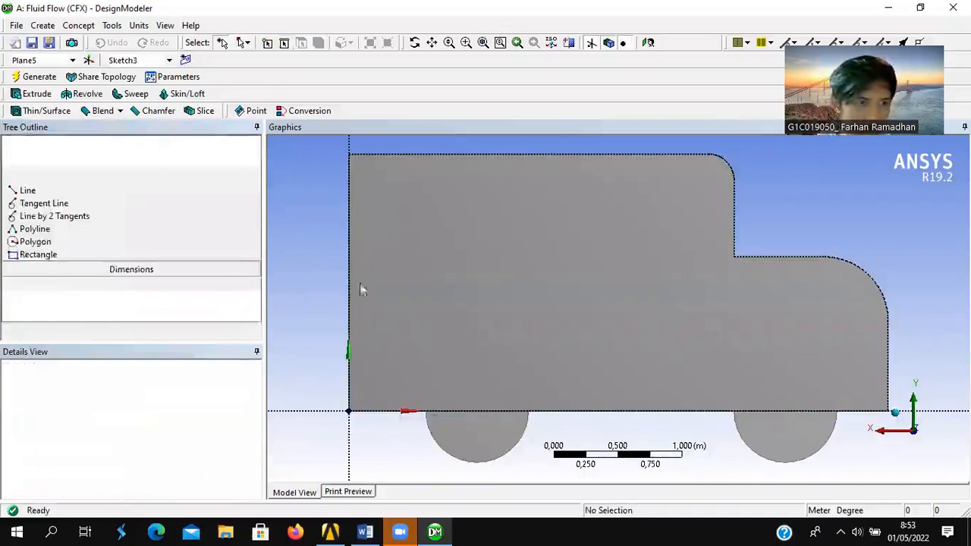
click(254, 267)
click(254, 268)
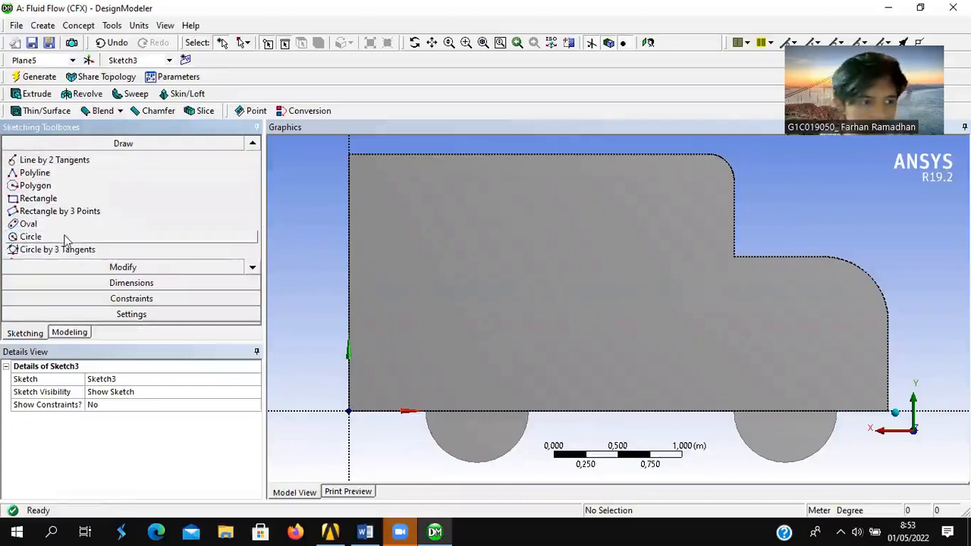
click(30, 237)
click(482, 411)
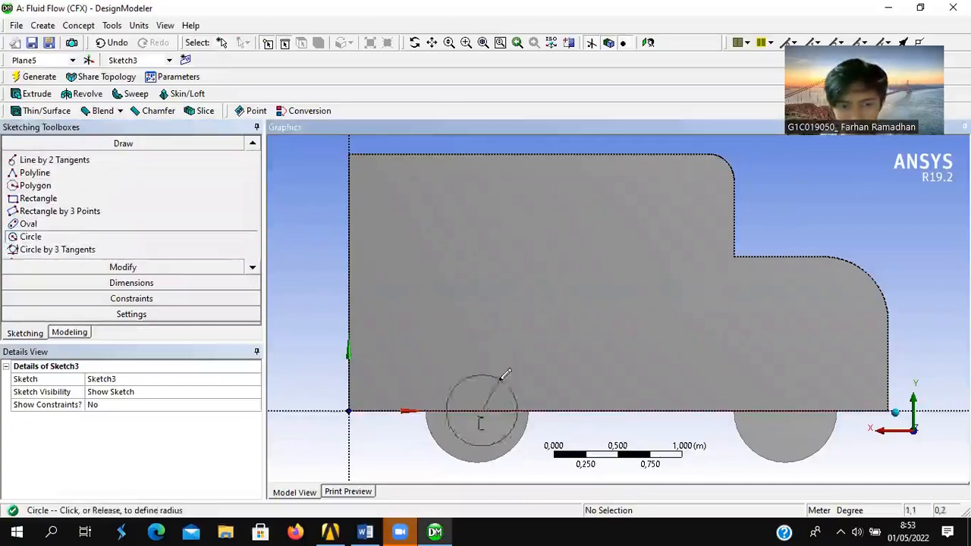
click(519, 376)
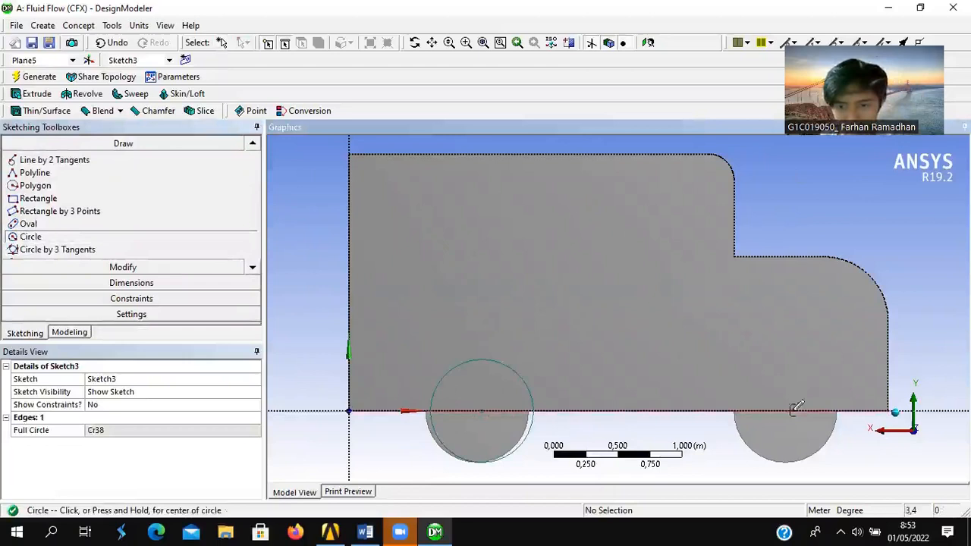
click(787, 410)
click(822, 370)
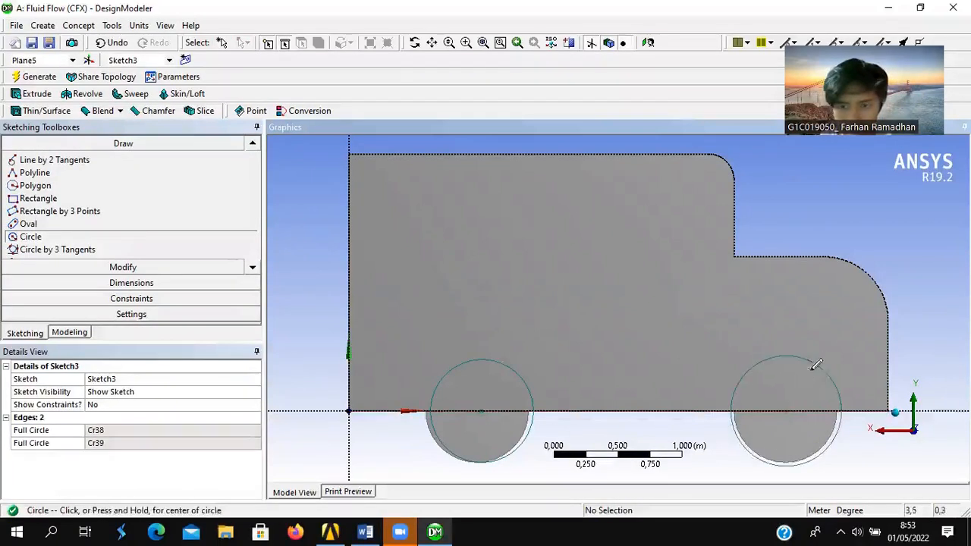
- Dimension the distance between the two wheel circles' centres in Sketch3 and set it to 2,4 m
click(123, 267)
click(129, 282)
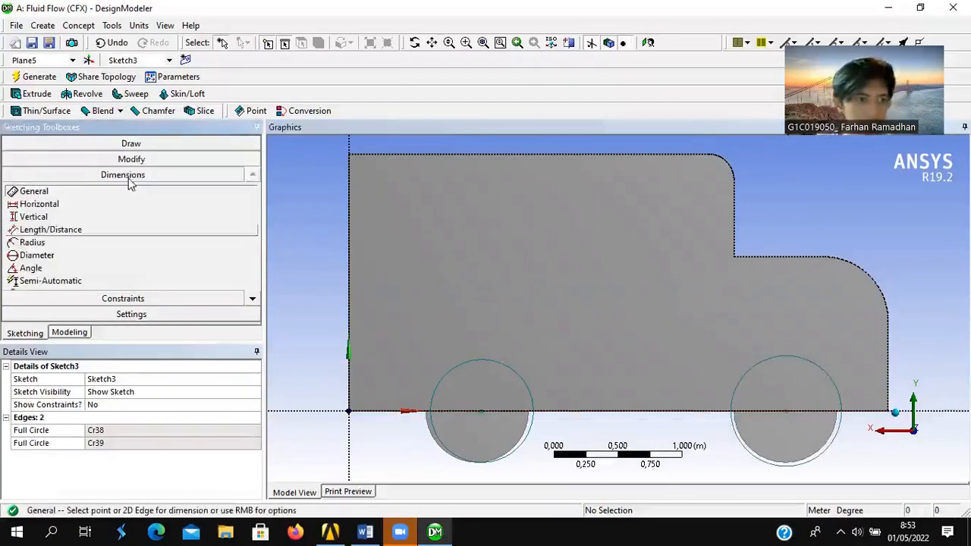
click(49, 229)
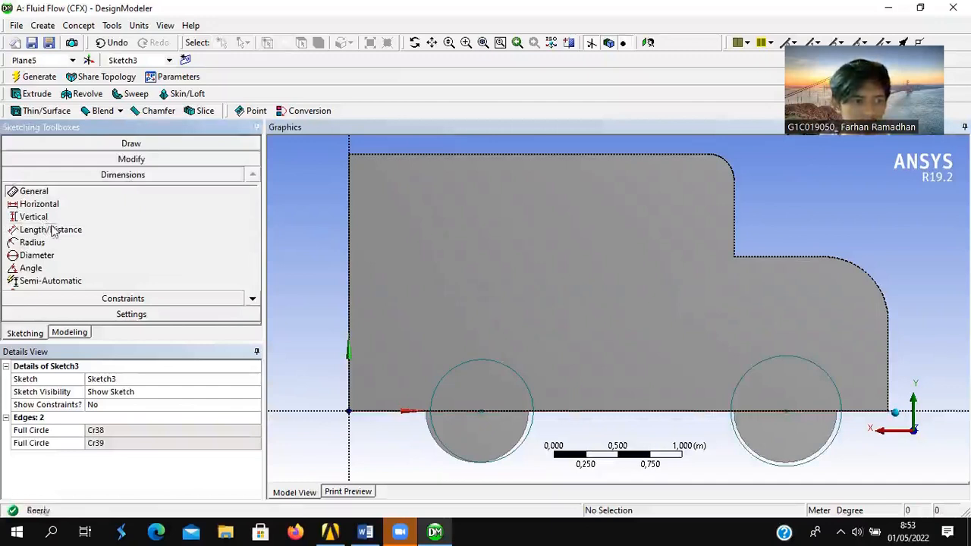
click(482, 411)
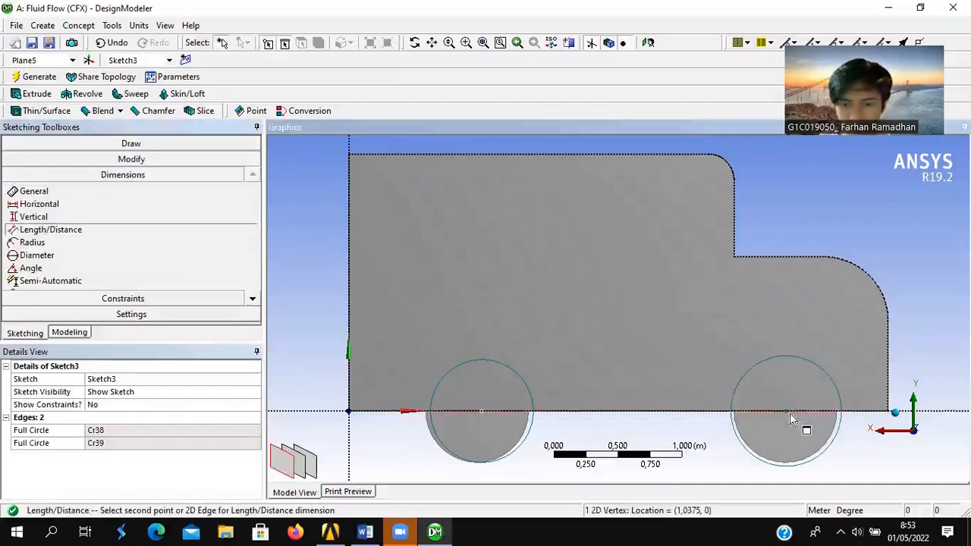
click(789, 413)
click(652, 472)
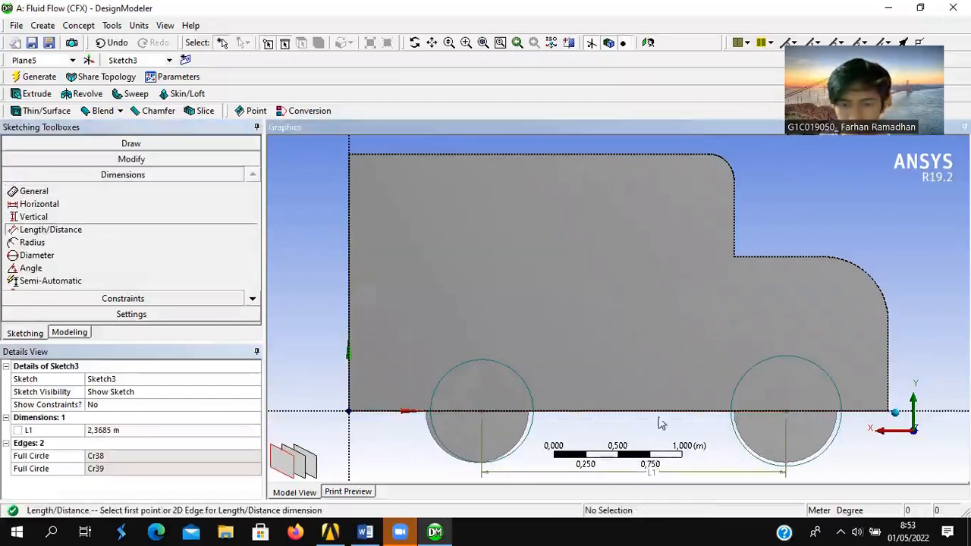
click(131, 430)
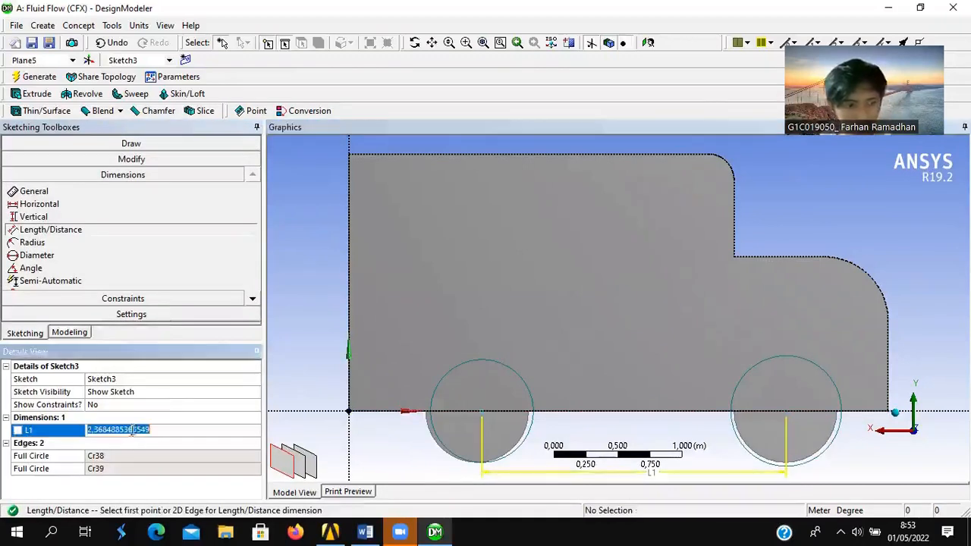
text(1)
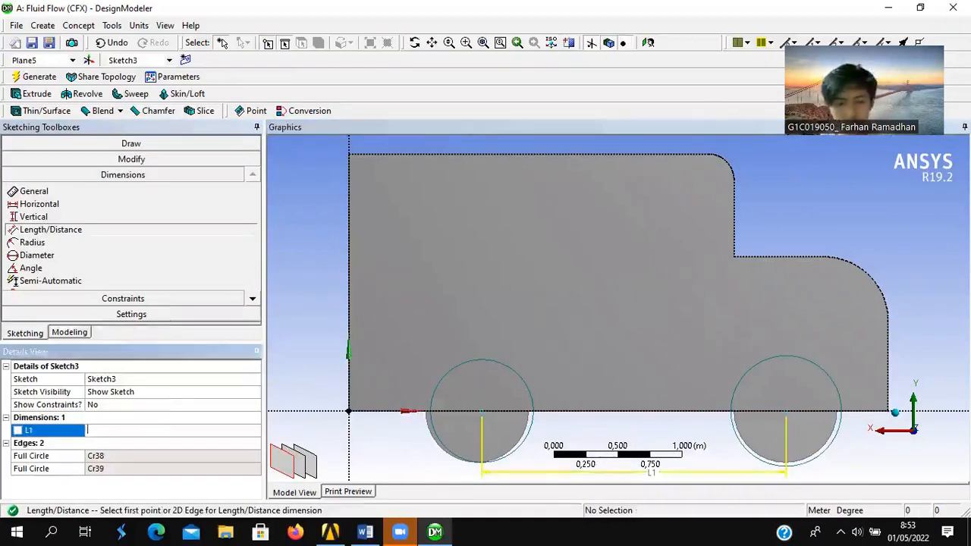
key(Return)
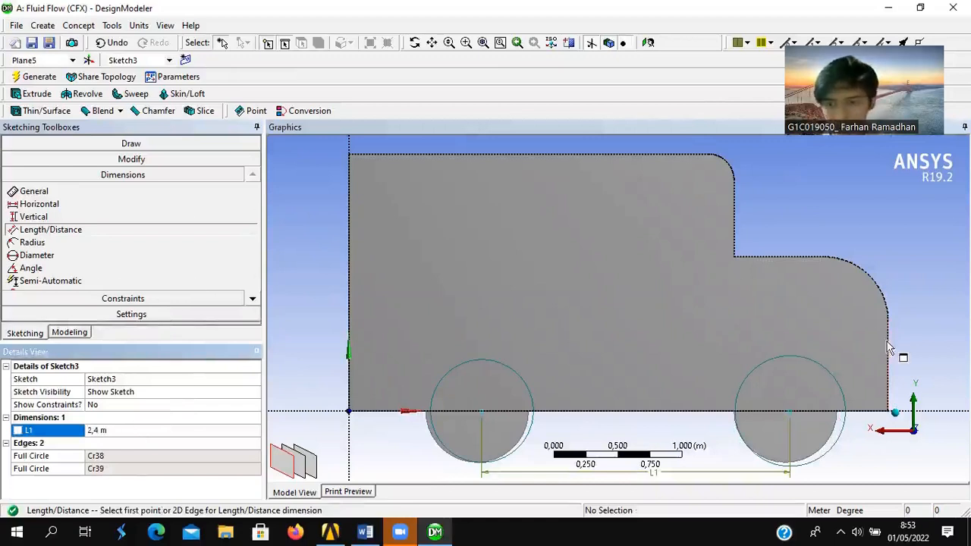
- Dimension the distance from the front wheel circle's centre to the truck's vertical front edge and set it to 0,8 m
click(790, 411)
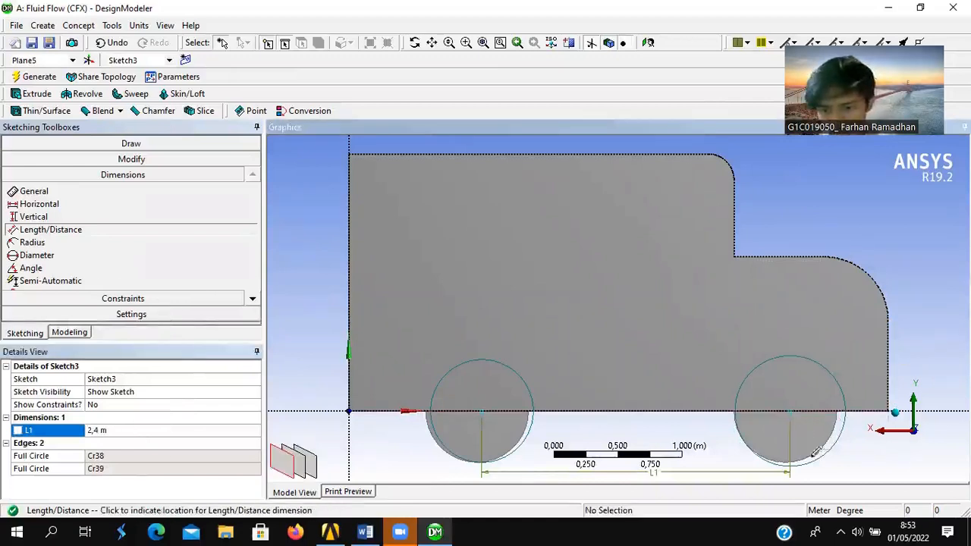
click(827, 467)
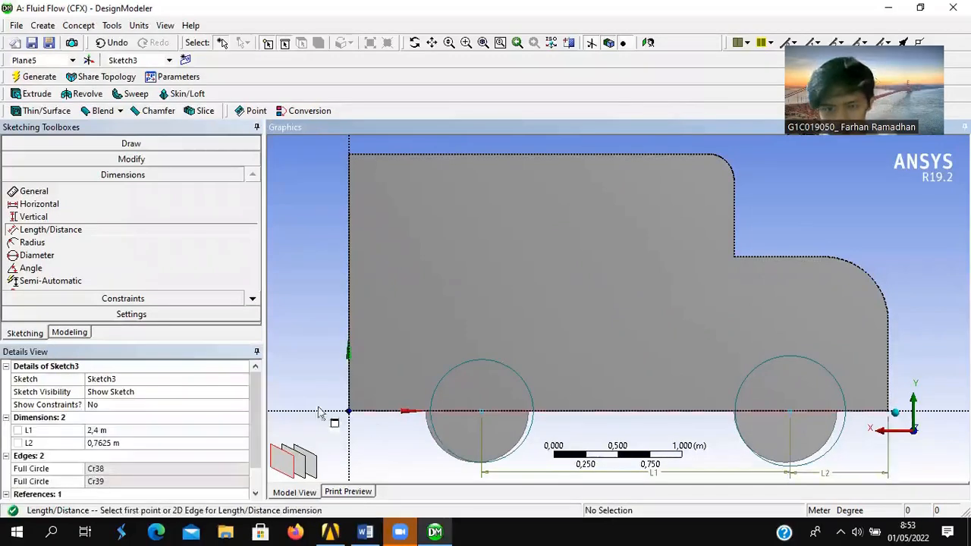
click(142, 442)
text(0)
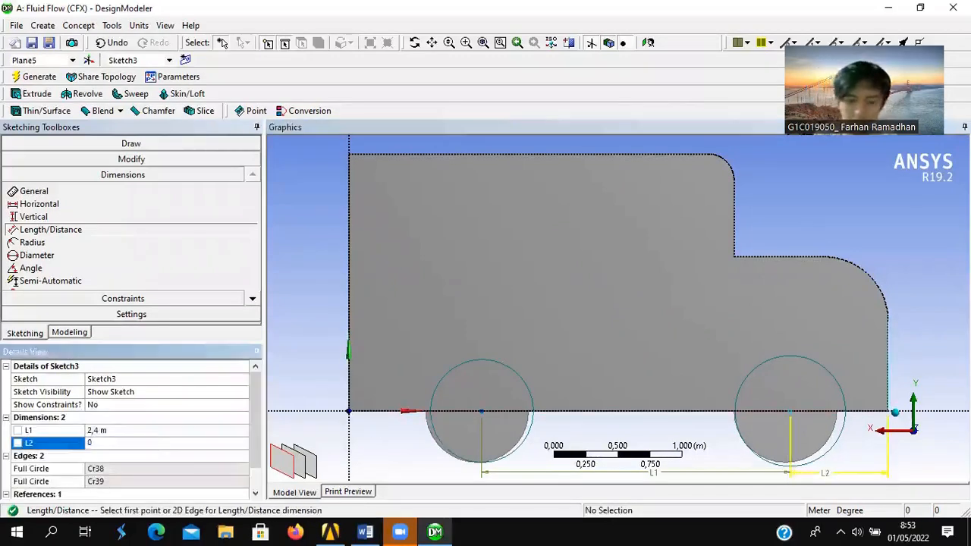
text(,8)
key(Return)
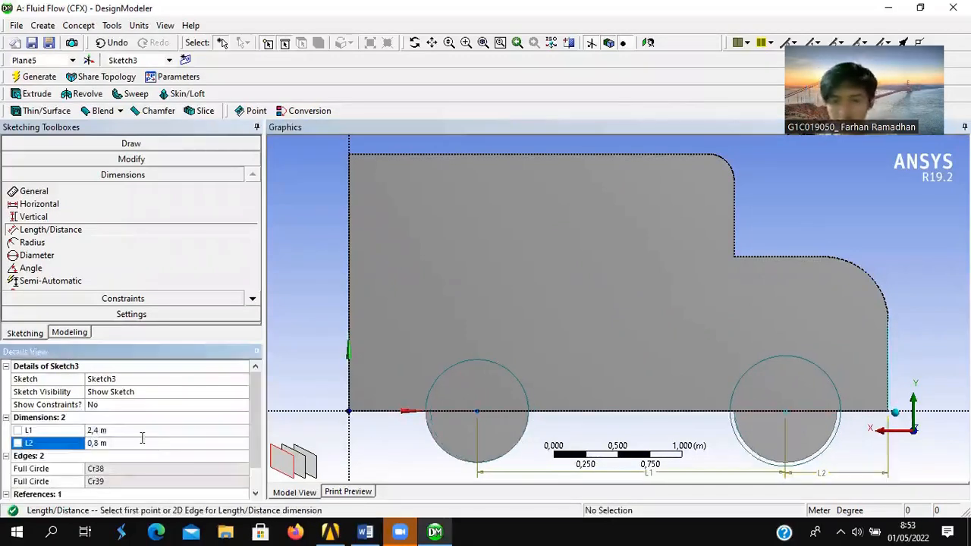
- Add radius dimensions to both wheel circles and set each radius to 0,4 m
click(34, 242)
click(512, 450)
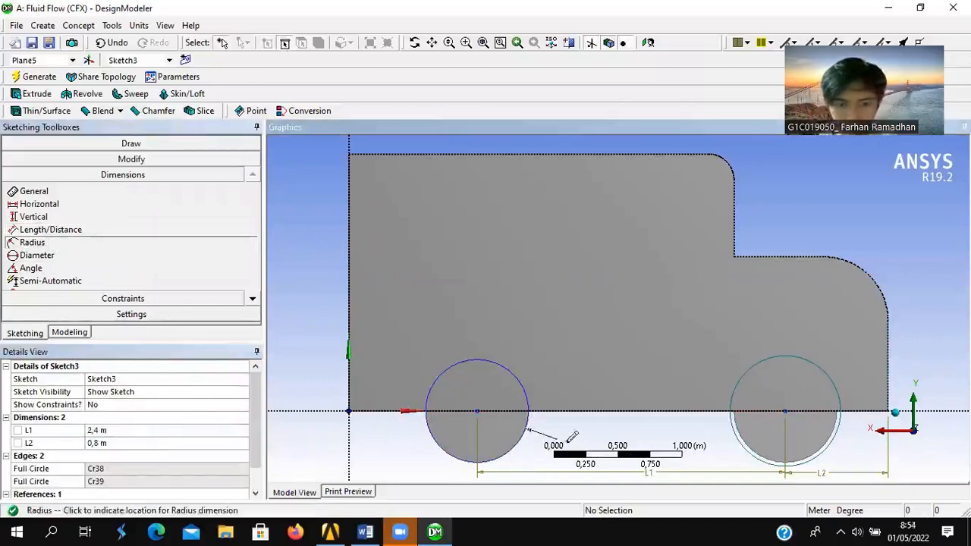
click(571, 437)
click(733, 427)
click(692, 438)
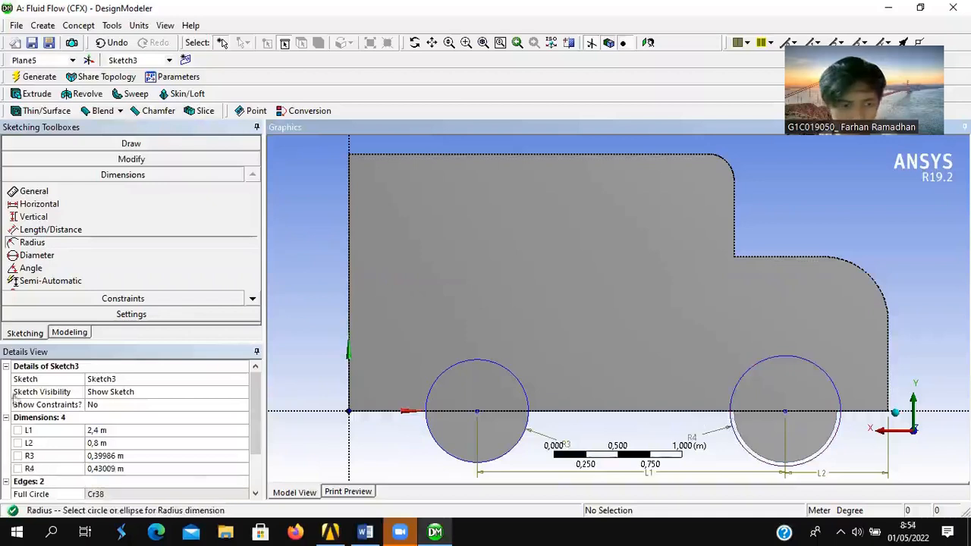
click(104, 456)
text(0,4)
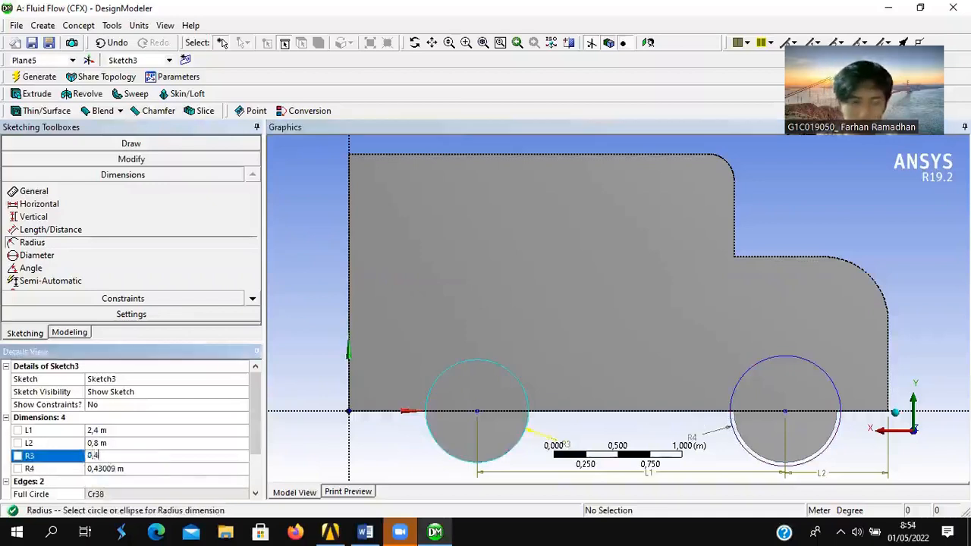
click(104, 464)
text(0,4)
key(Return)
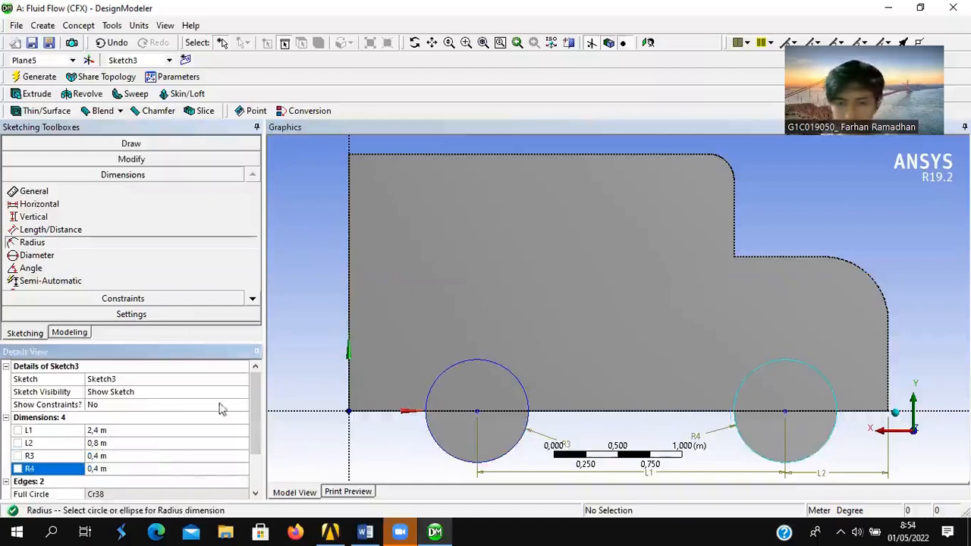
- Extrude Sketch3 by 0,1 m with Add Material and direction Both - Symmetric, and generate the wheels
click(35, 93)
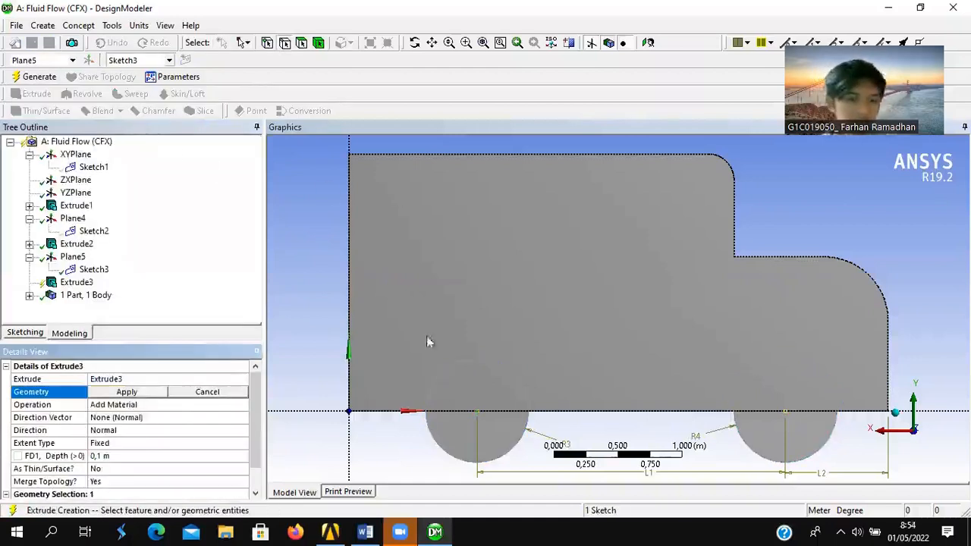
click(94, 269)
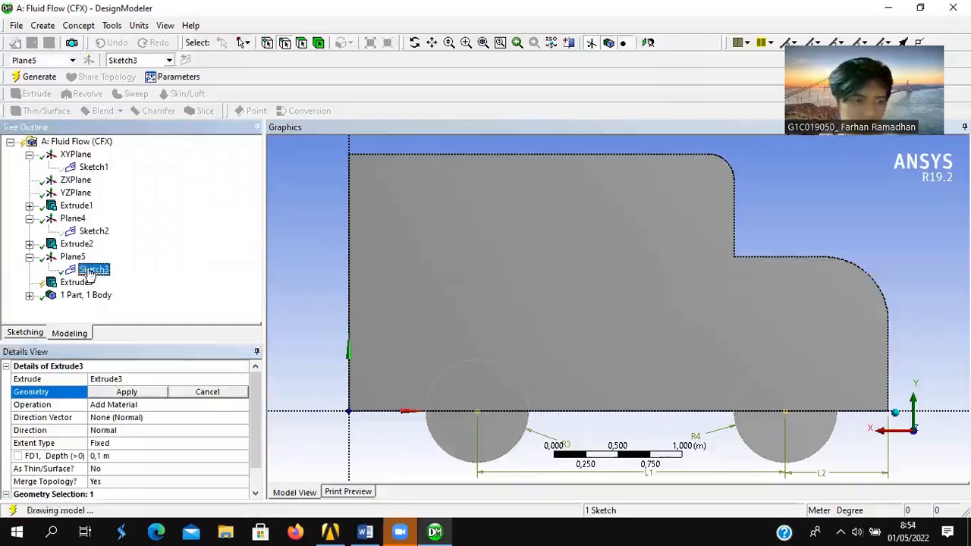
click(126, 392)
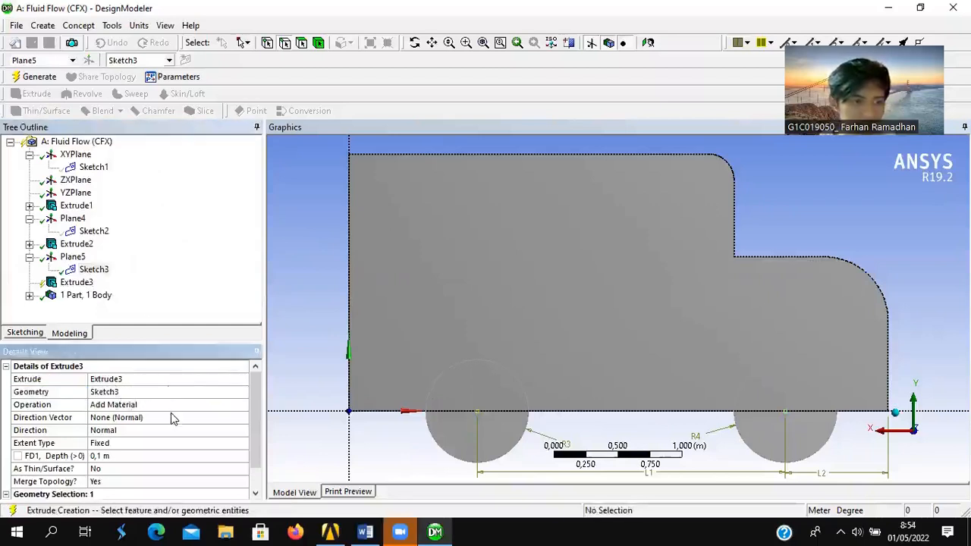
click(173, 418)
click(228, 431)
click(242, 430)
click(129, 461)
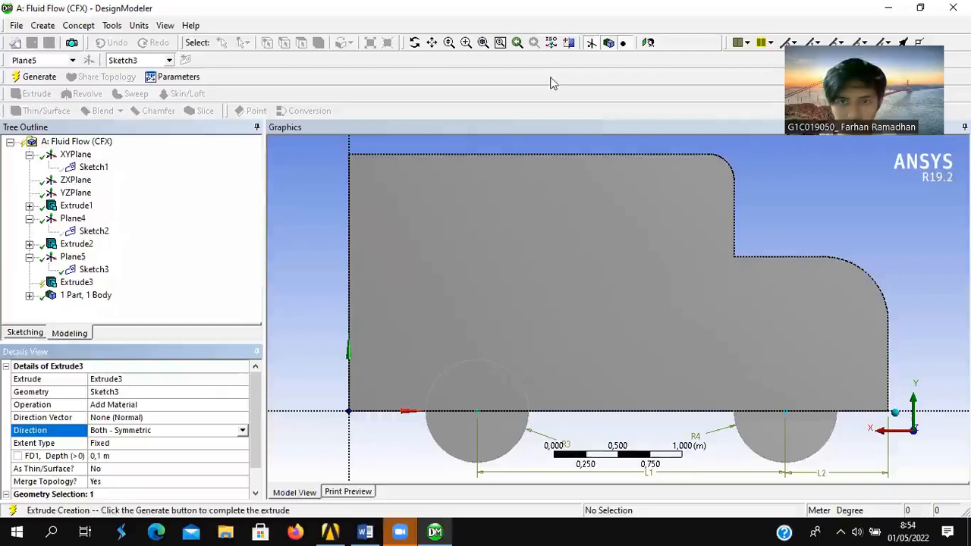
click(551, 42)
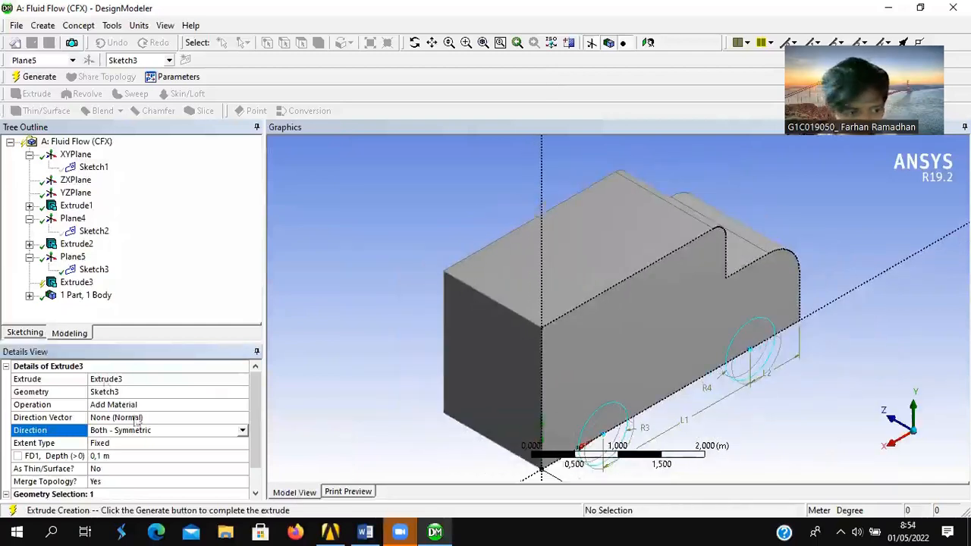
click(77, 282)
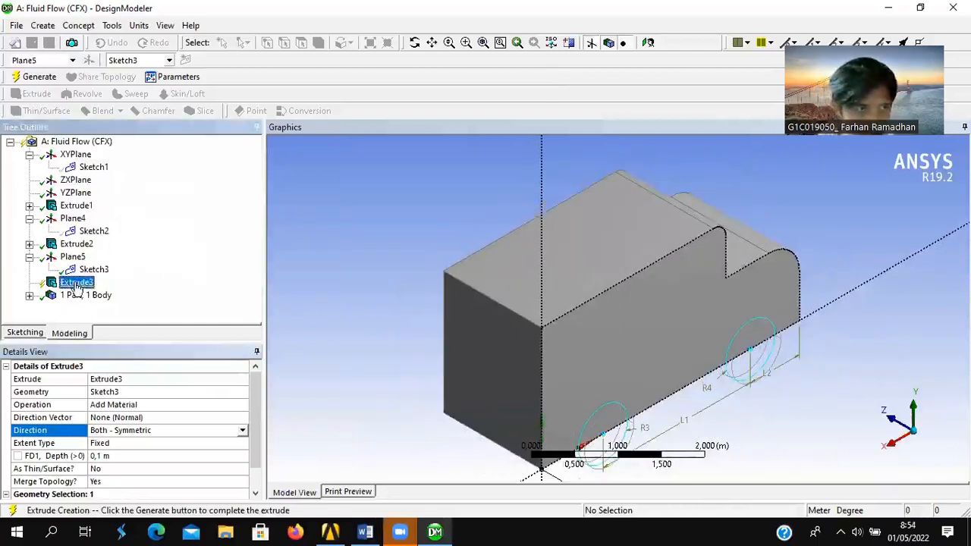
click(43, 79)
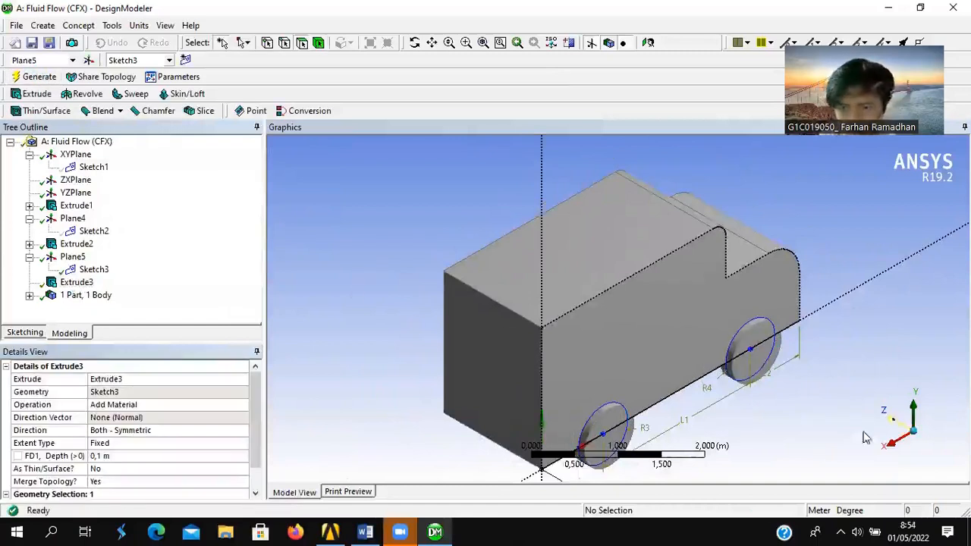
- Hide the wheel sketch, Sketch3, under Plane5
click(91, 273)
right_click(131, 296)
click(152, 314)
- Inspect the truck's wheels on both sides from below, above, the side and in isometric view
middle_drag(616, 314, 582, 341)
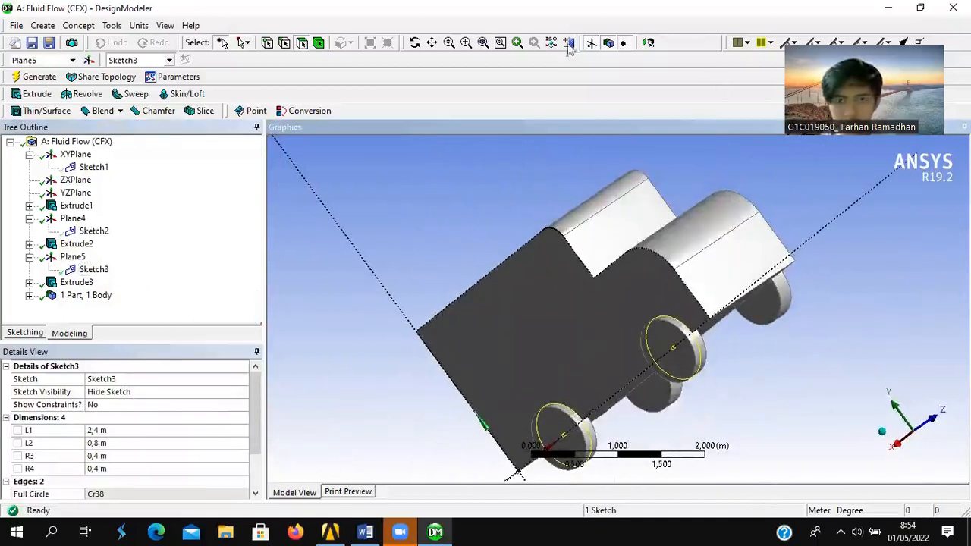
click(883, 438)
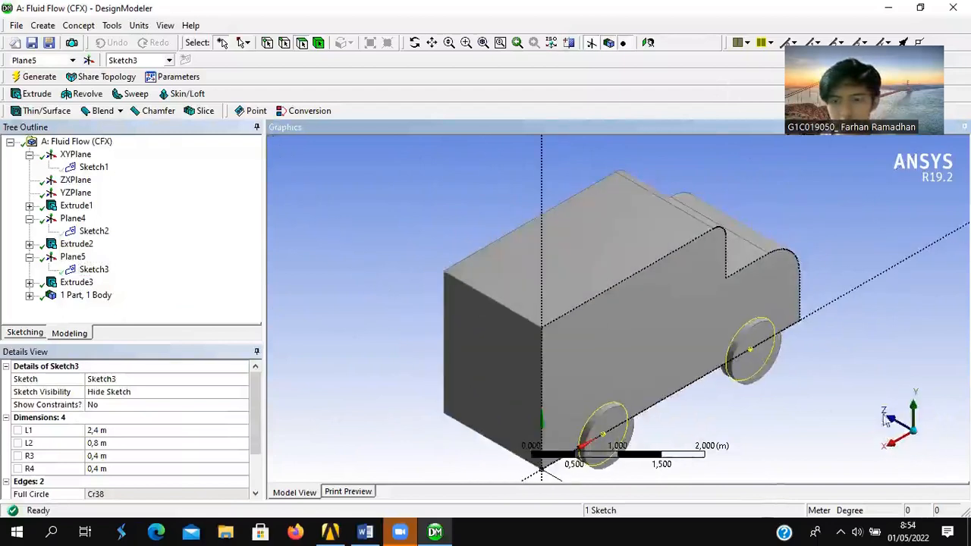
middle_drag(705, 403, 577, 133)
click(552, 43)
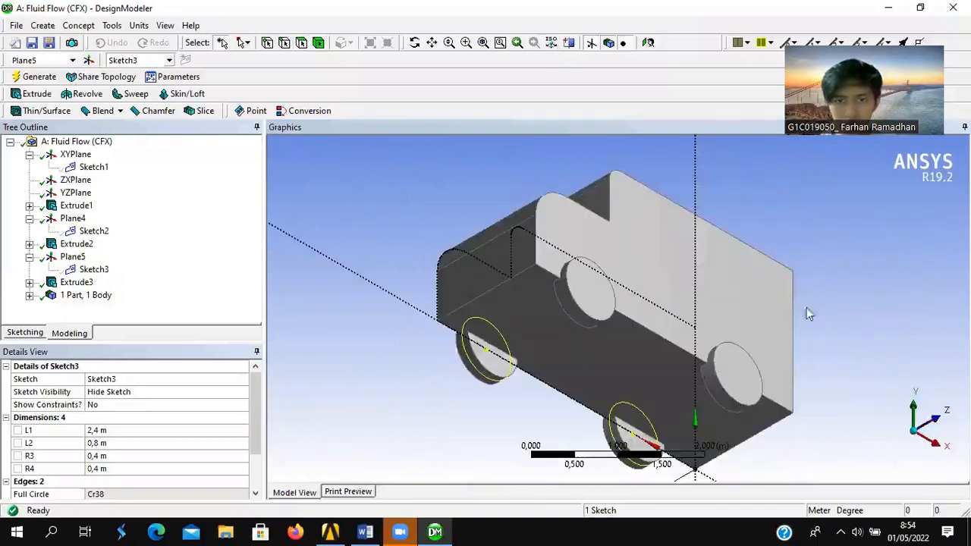
click(915, 435)
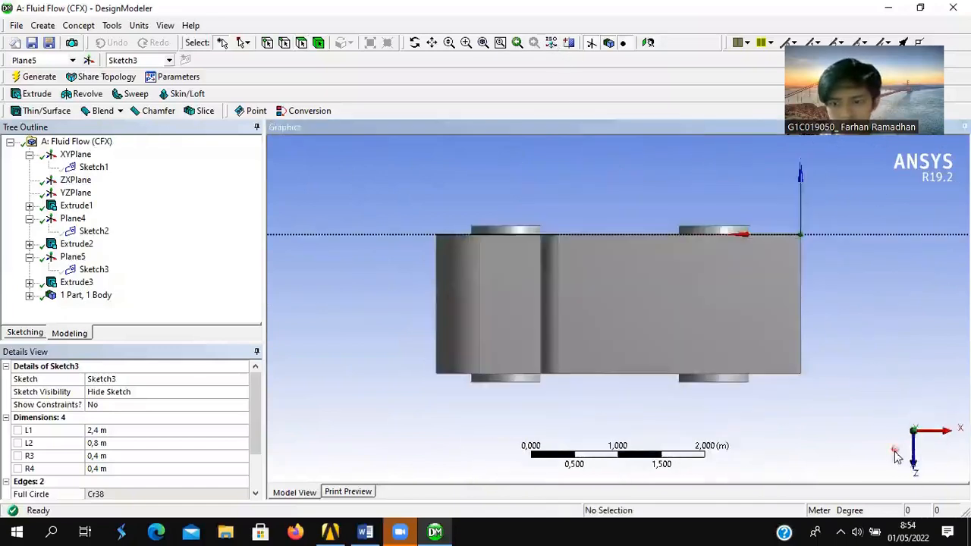
click(896, 449)
mouse_move(685, 297)
middle_down()
mouse_move(603, 321)
mouse_move(642, 197)
middle_up()
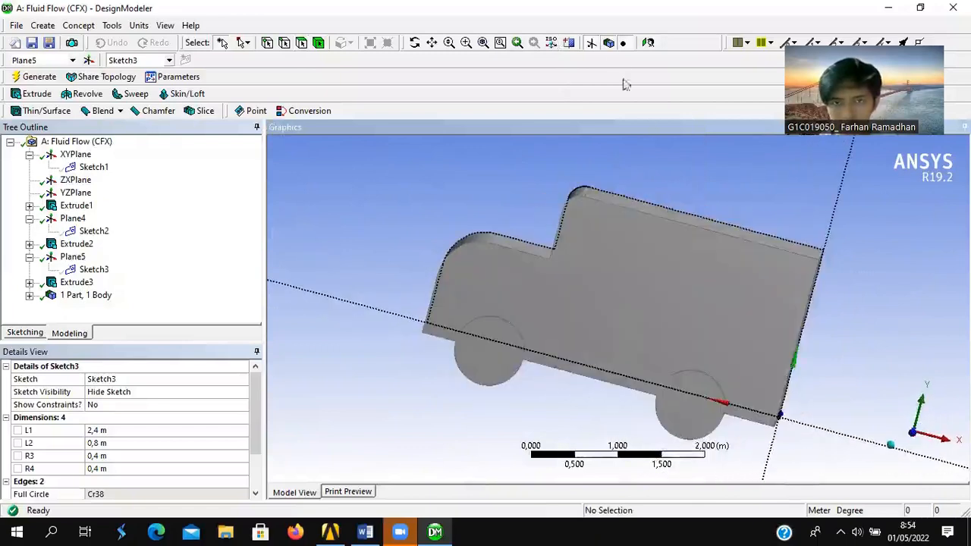
click(648, 43)
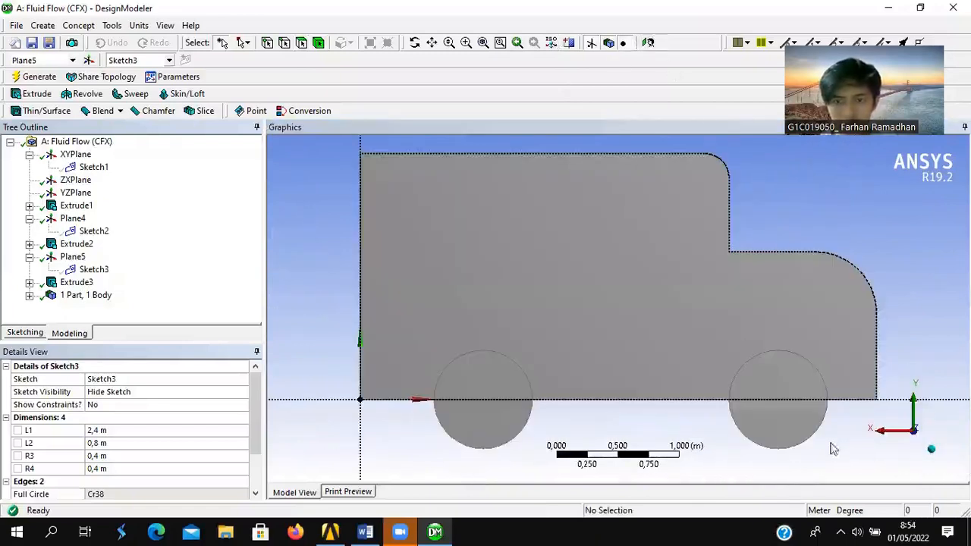
click(890, 439)
click(552, 43)
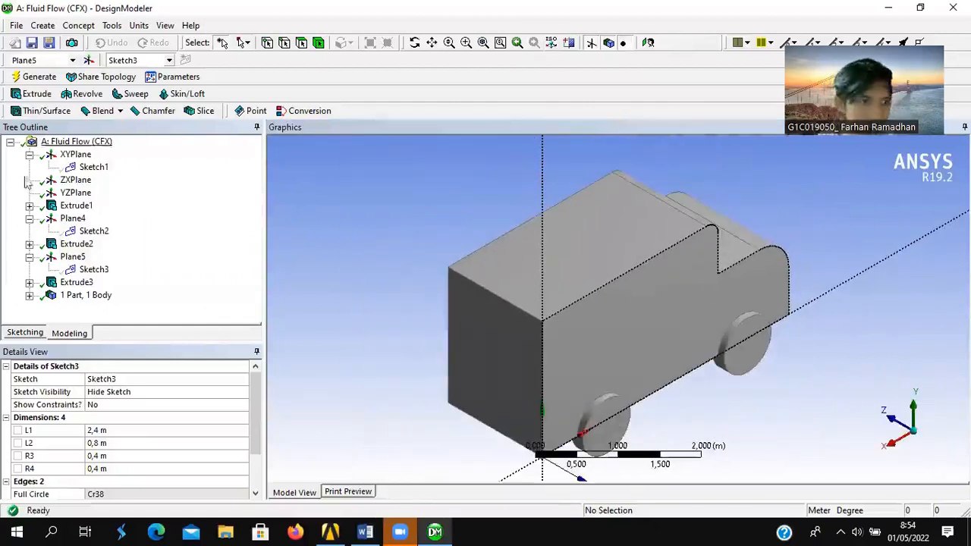
- Collapse the Plane5, Plane4 and XYPlane branches of the model tree
click(29, 257)
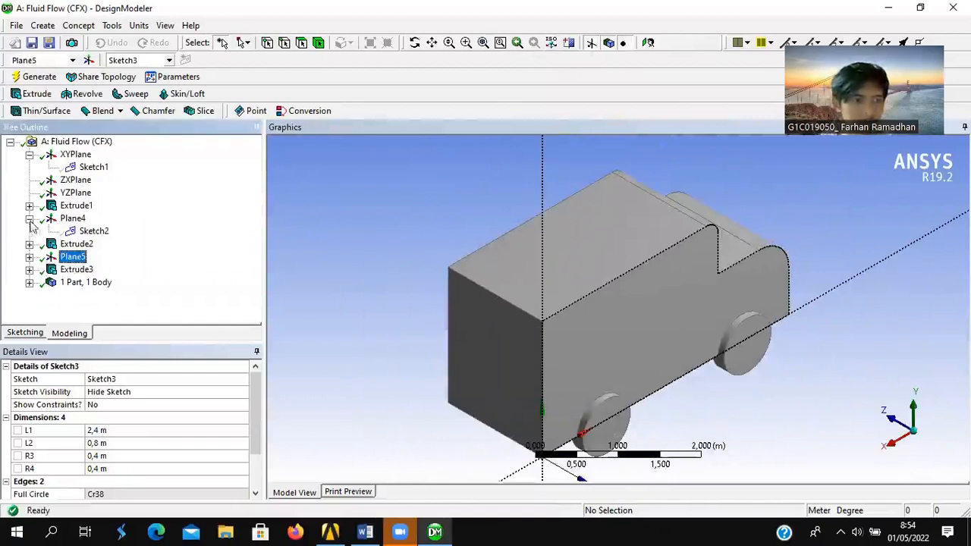
click(28, 218)
click(29, 154)
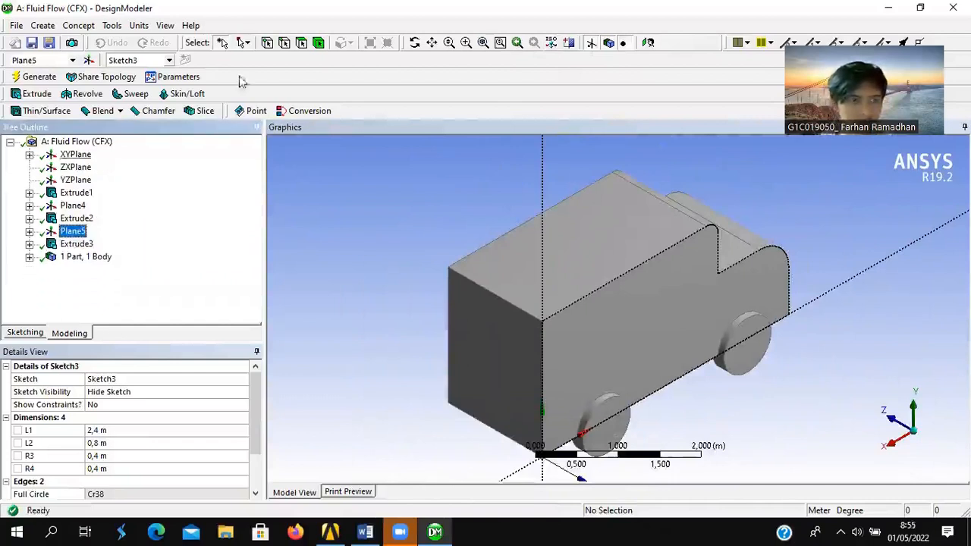
- Add a box-shaped Enclosure feature with a non-uniform cushion around all bodies of the truck
click(139, 26)
click(112, 26)
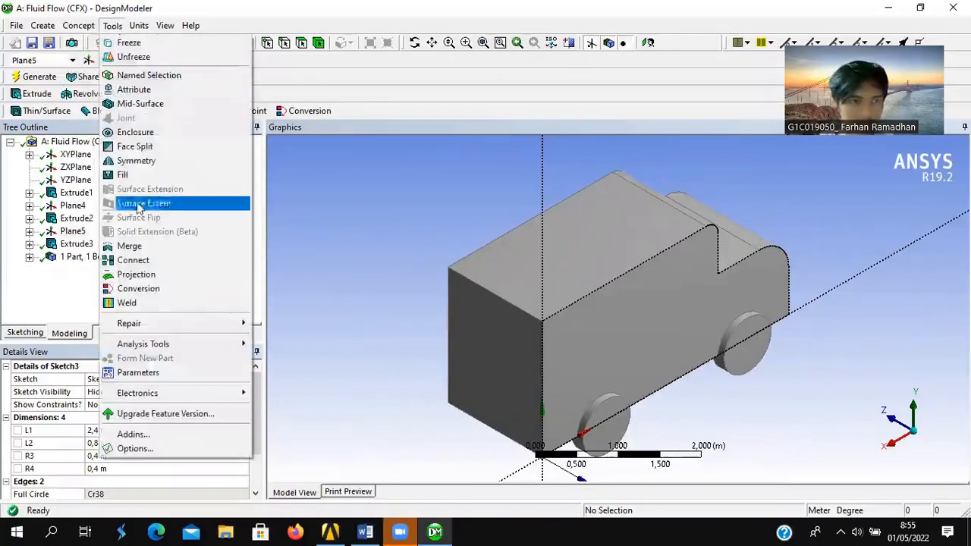
click(173, 133)
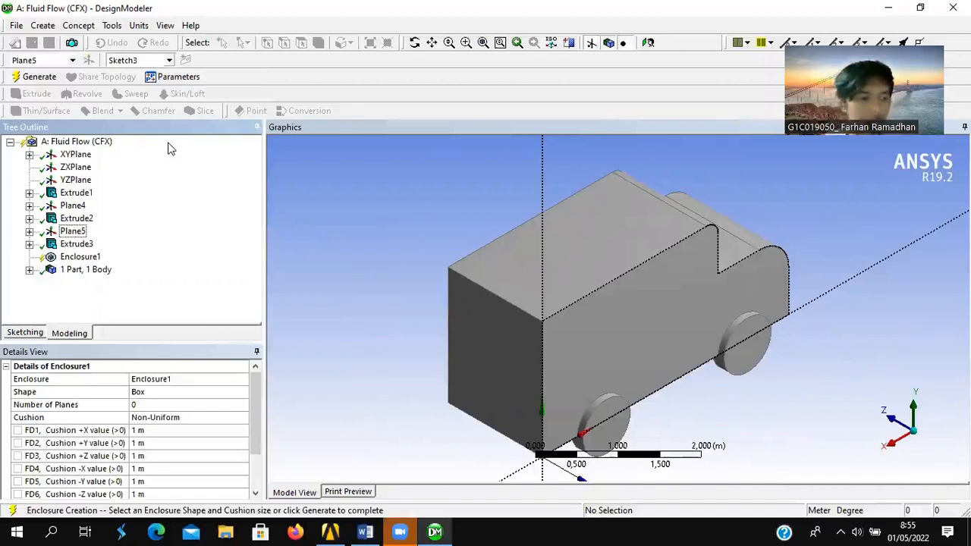
click(91, 257)
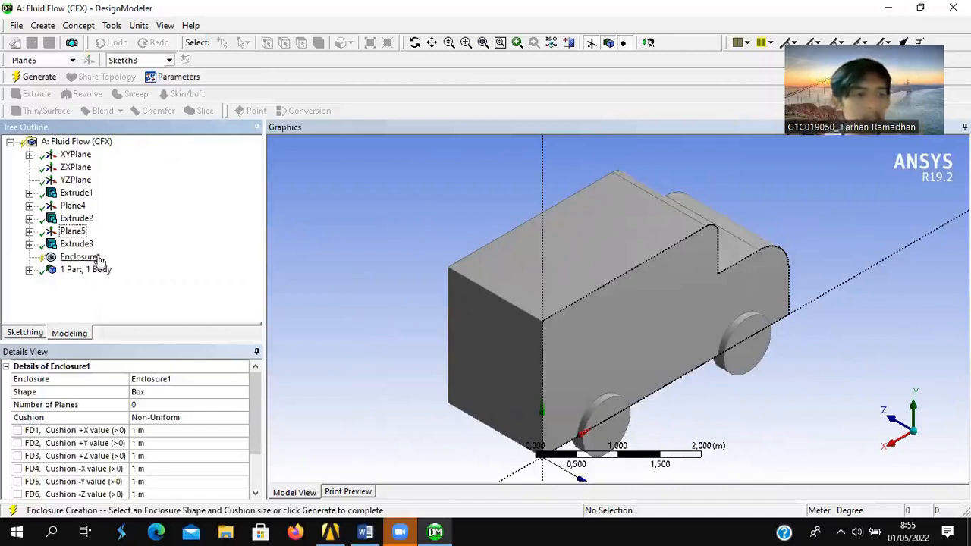
scroll(155, 439, down, 2)
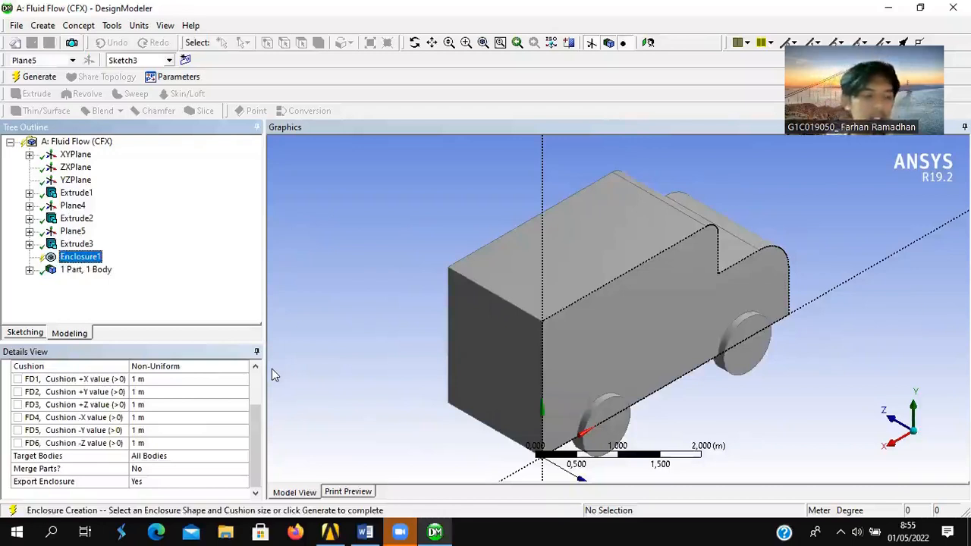
- Set the enclosure's positive-direction cushions to 3 m in +X, 1,5 m in +Y and 1 m in +Z
click(206, 381)
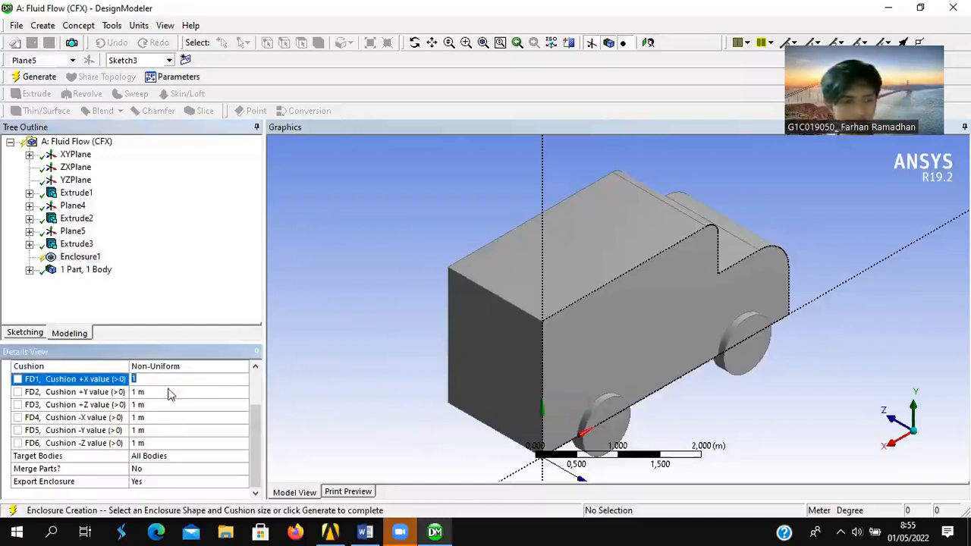
text(3)
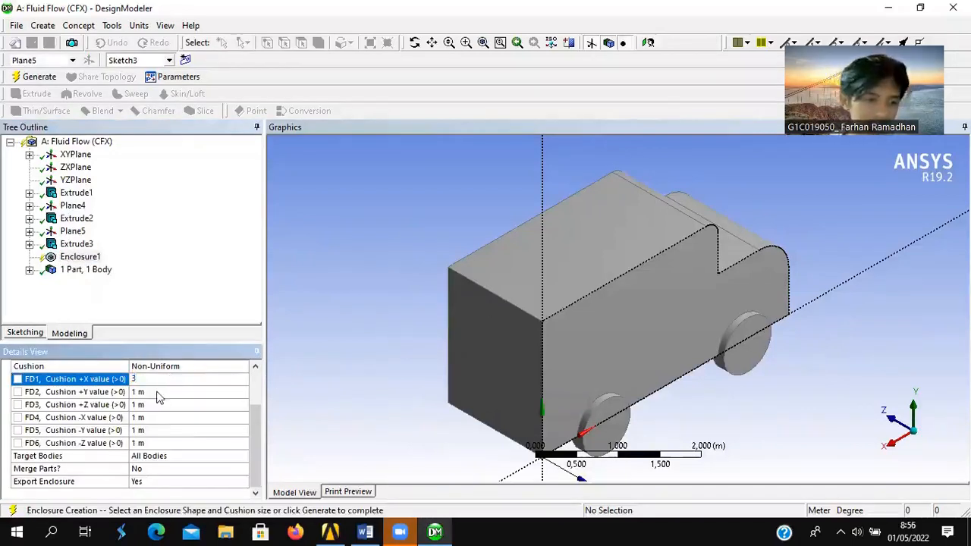
click(134, 393)
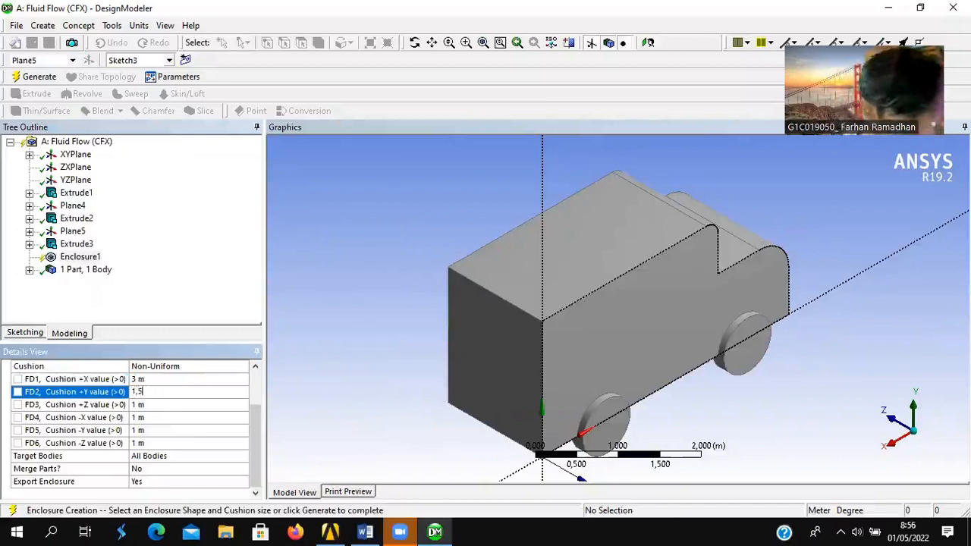
text(1,5)
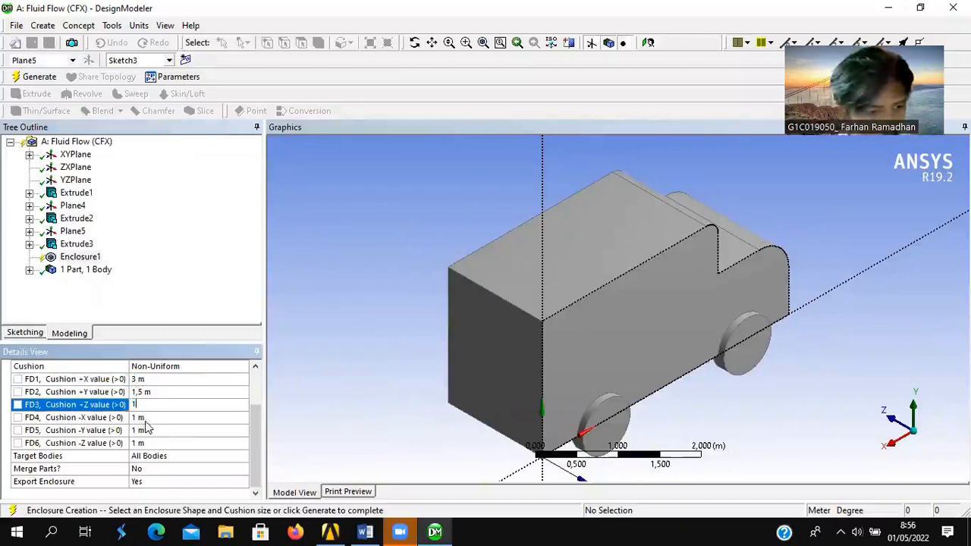
- Set the enclosure's negative-direction cushions to 3 m in -X, 1e-6 m in -Y and 1 m in -Z
click(147, 419)
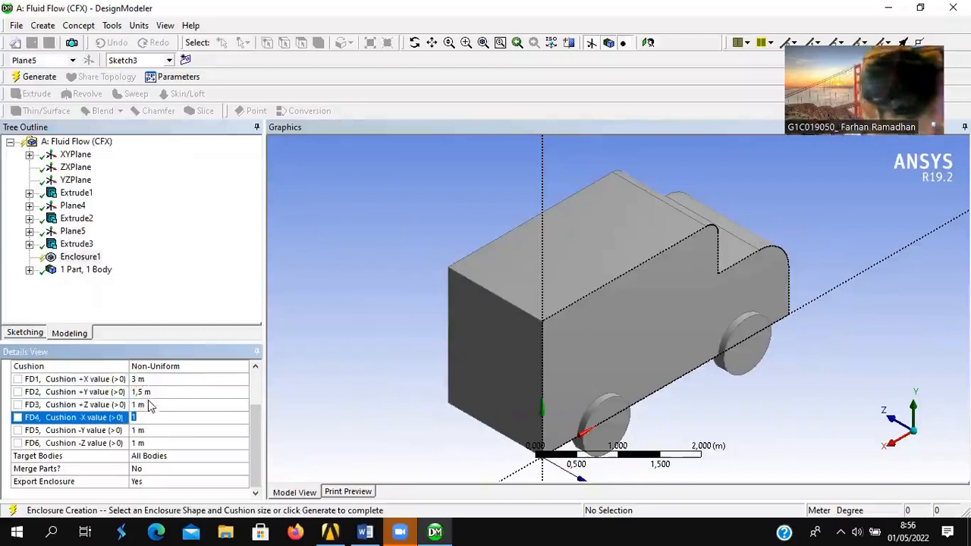
text(3)
click(160, 431)
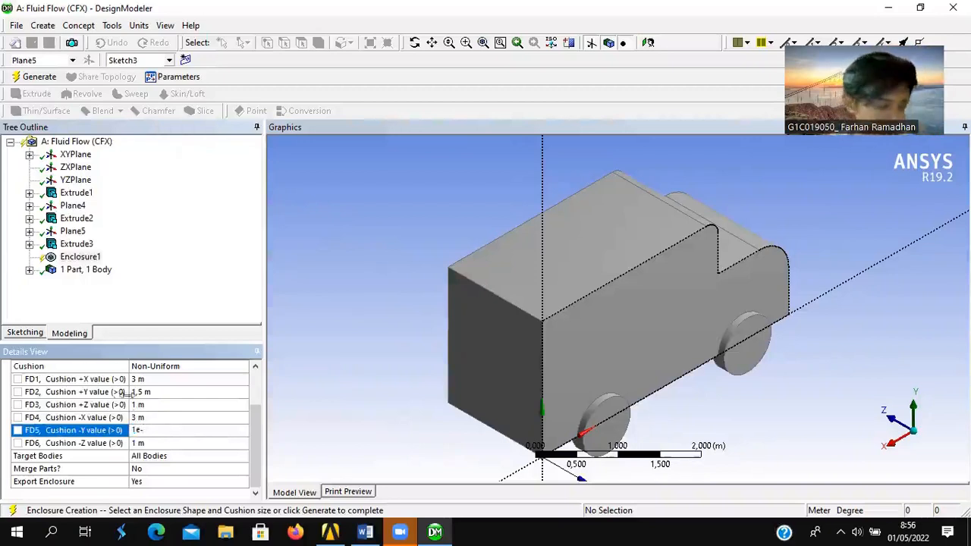
text(1e-6)
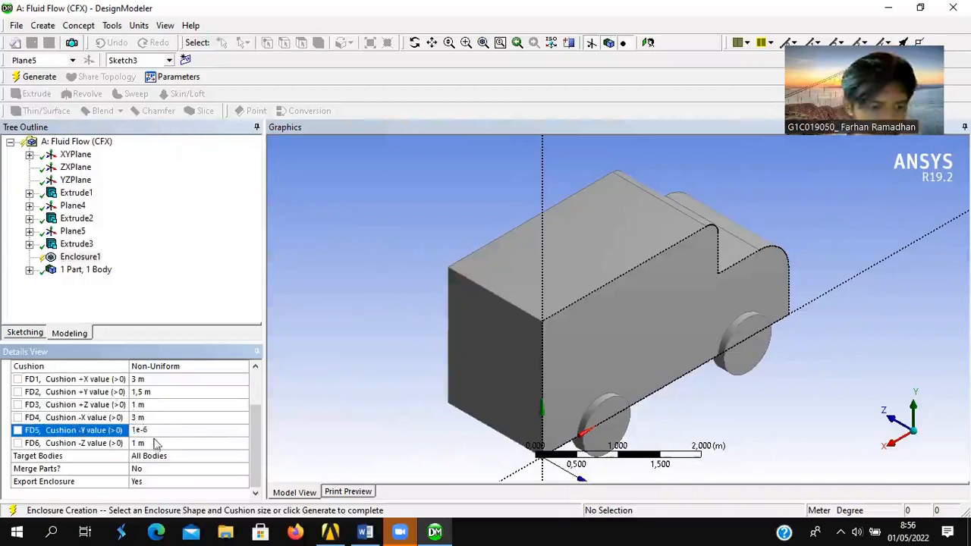
click(156, 444)
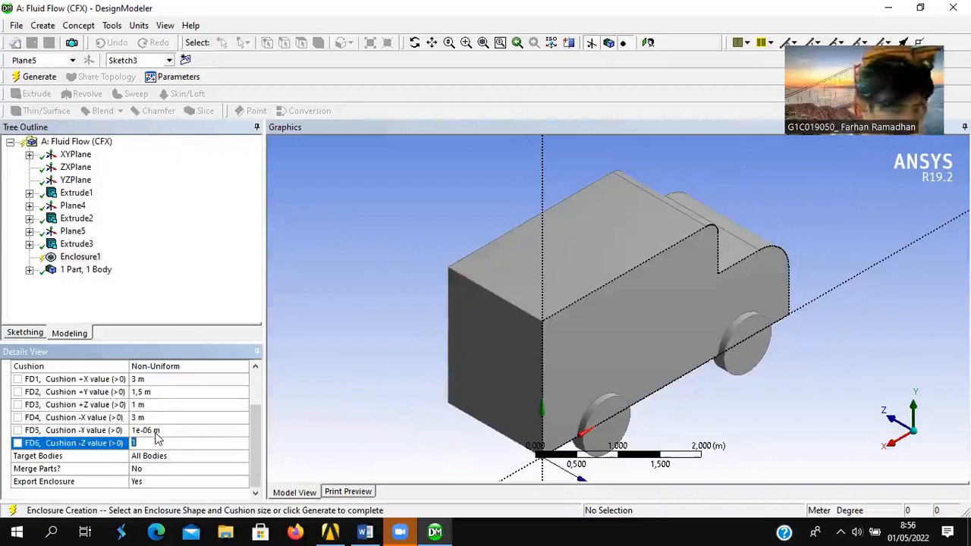
click(199, 313)
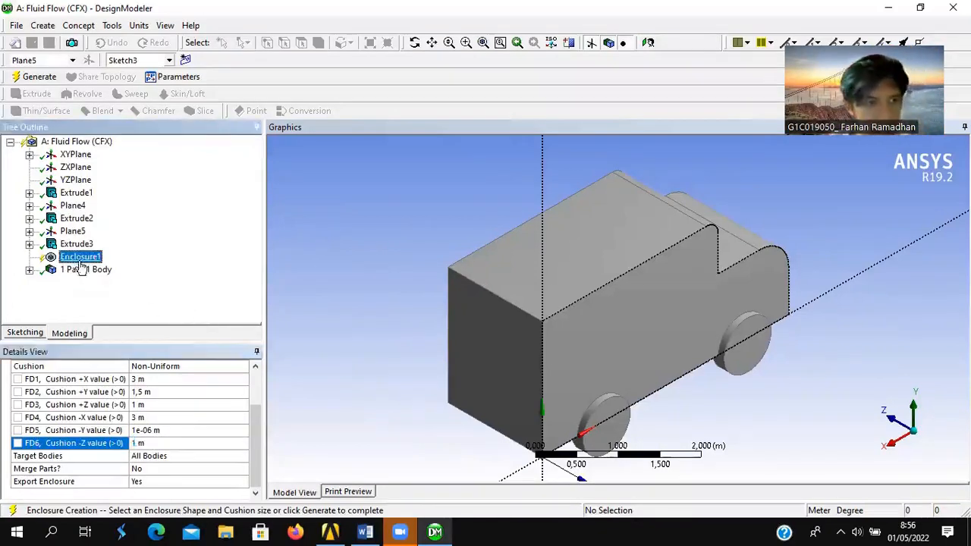
- Generate the non-uniform box enclosure around the vehicle and check its extents around the body
right_click(80, 259)
click(136, 283)
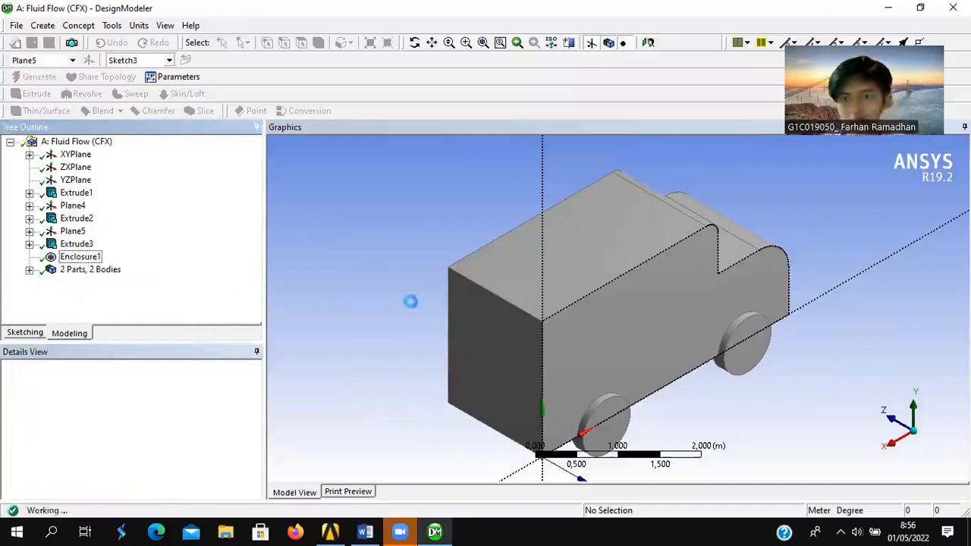
middle_drag(809, 386, 774, 304)
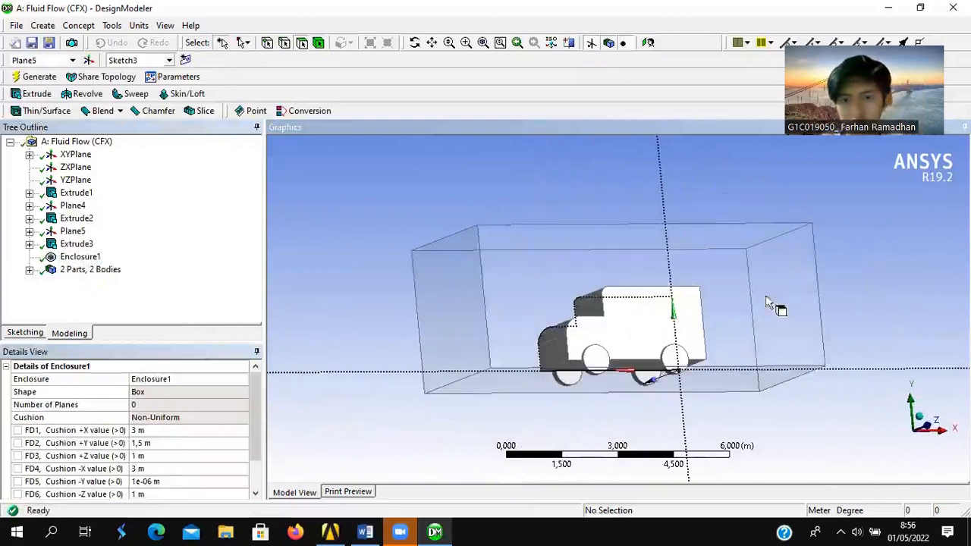
click(648, 43)
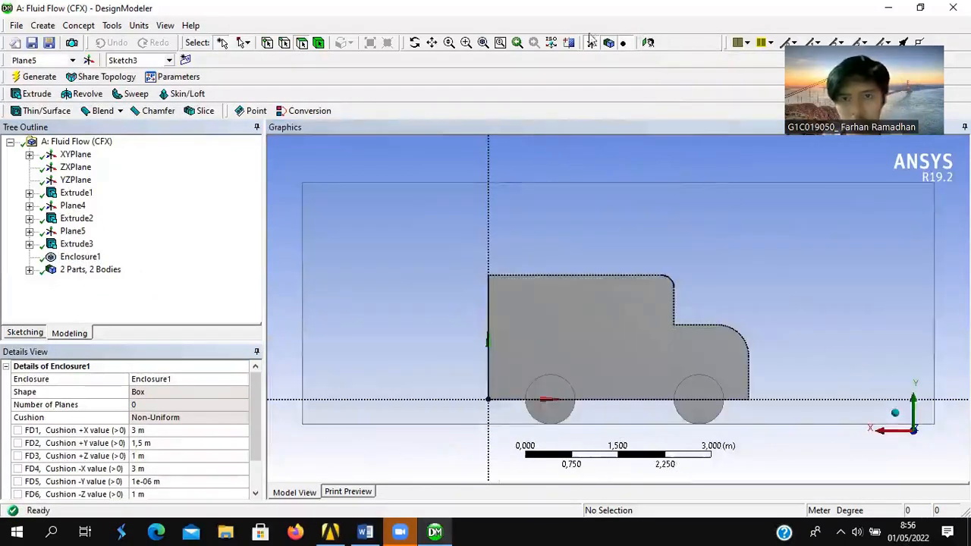
click(552, 43)
middle_drag(767, 284, 730, 279)
scroll(730, 278, down, 1)
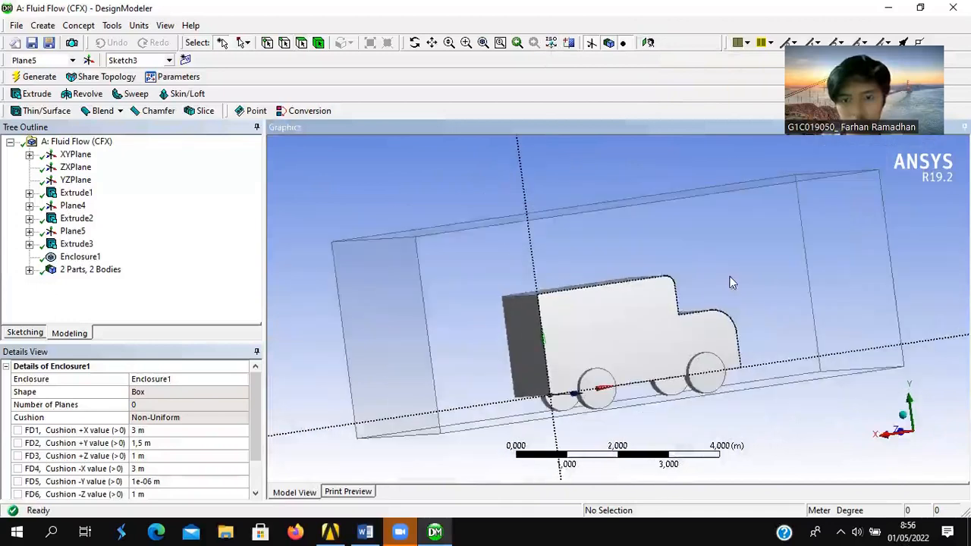
scroll(689, 242, down, 1)
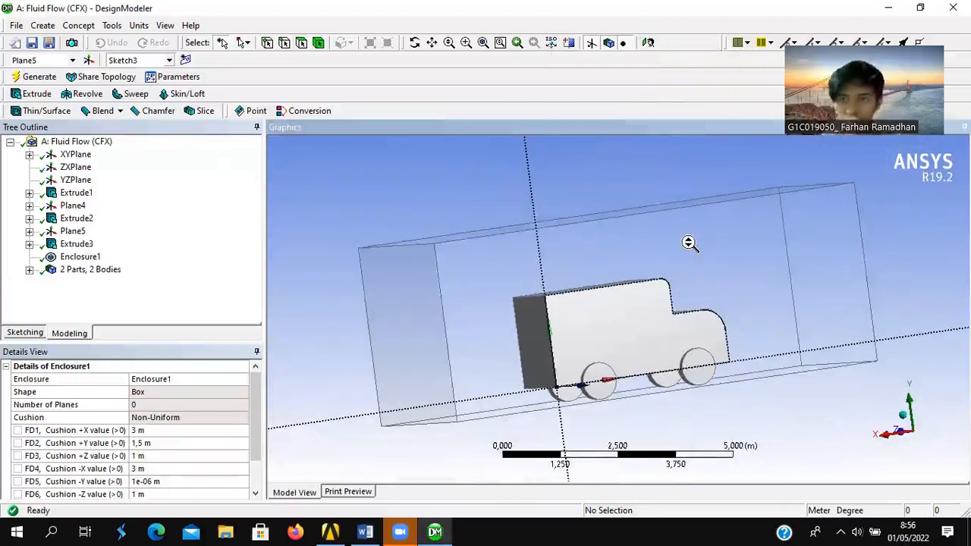
mouse_move(585, 272)
middle_down()
mouse_move(585, 253)
mouse_move(585, 273)
middle_up()
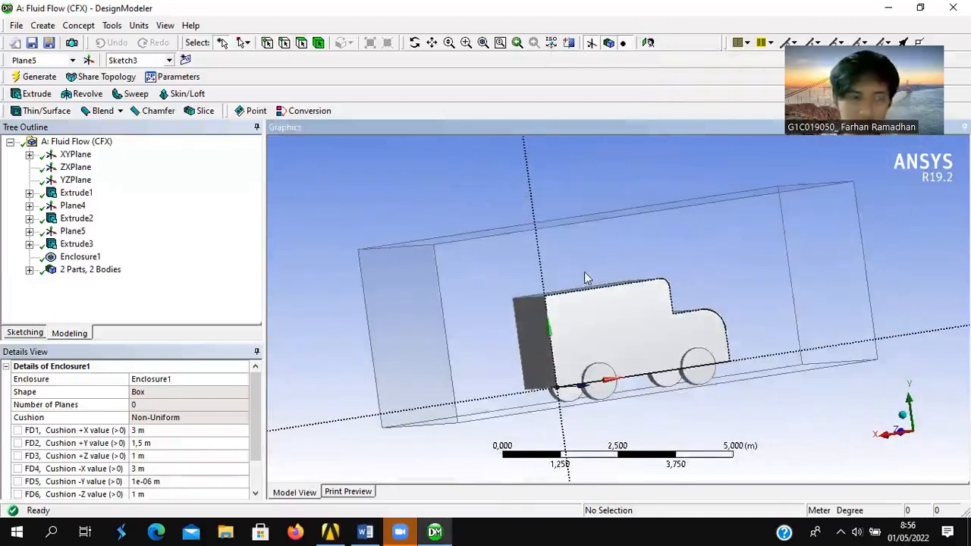
- Suppress the vehicle's solid body so only the fluid enclosure body stays active
click(29, 270)
click(88, 283)
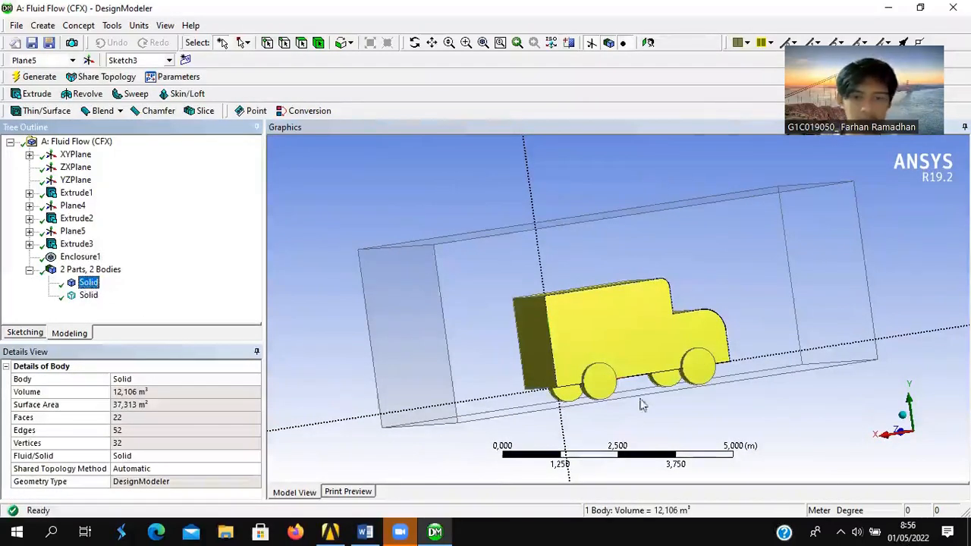
middle_drag(772, 412, 746, 389)
click(88, 295)
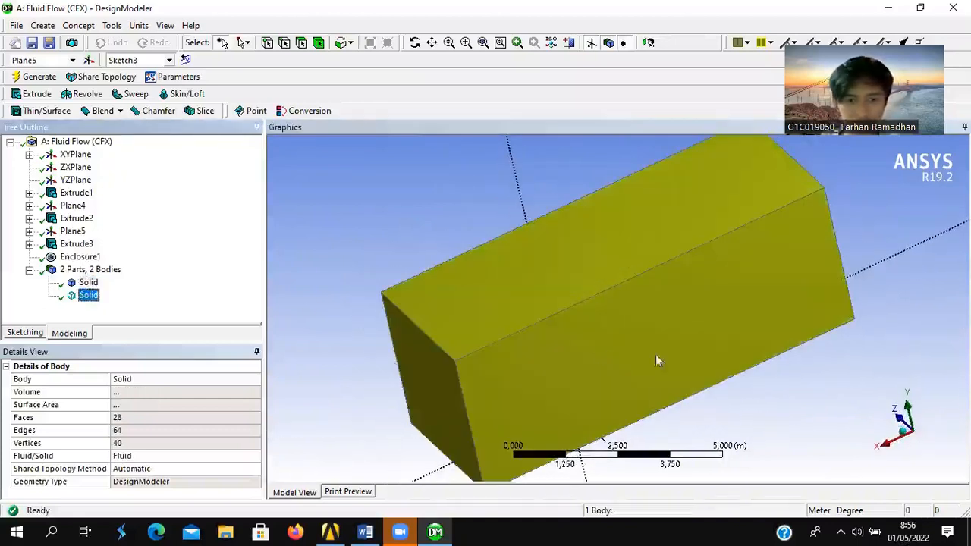
click(83, 283)
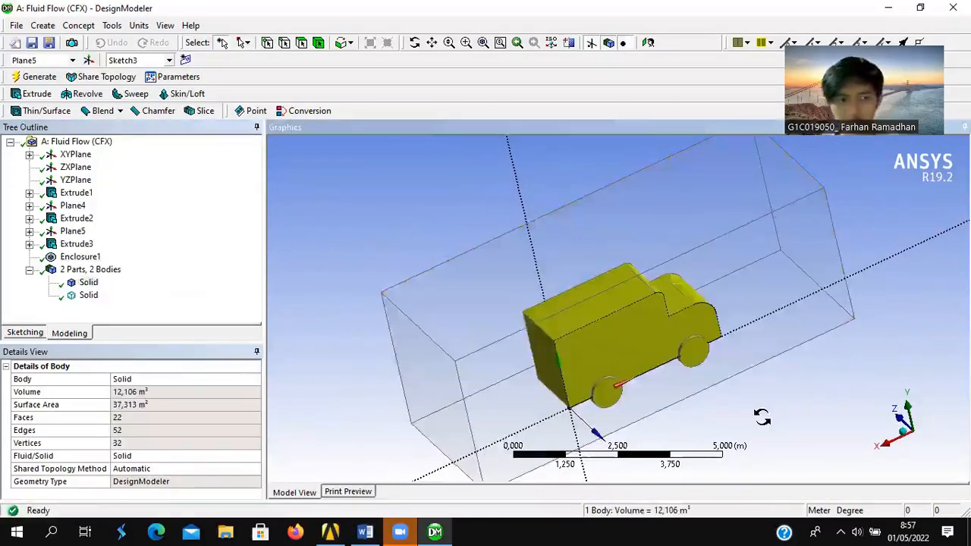
click(90, 283)
right_click(90, 283)
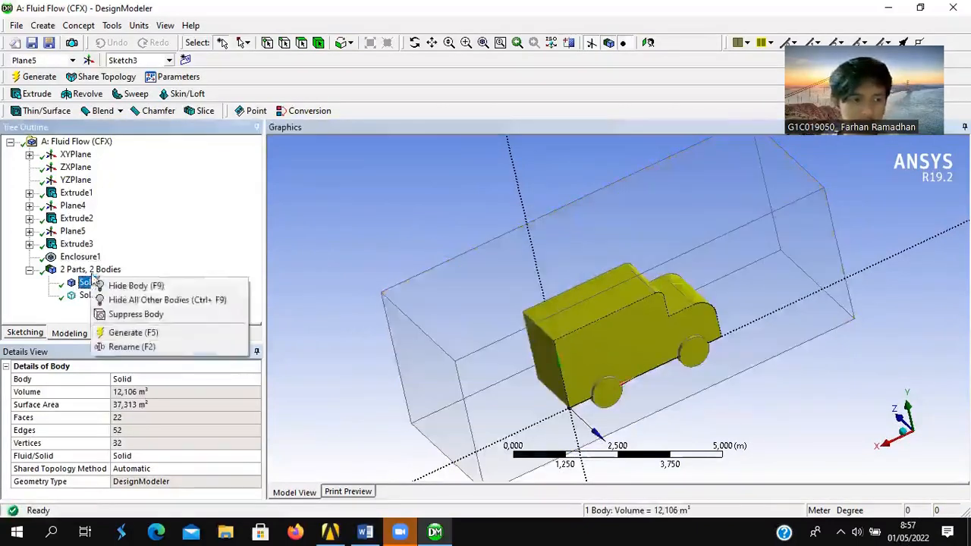
click(195, 322)
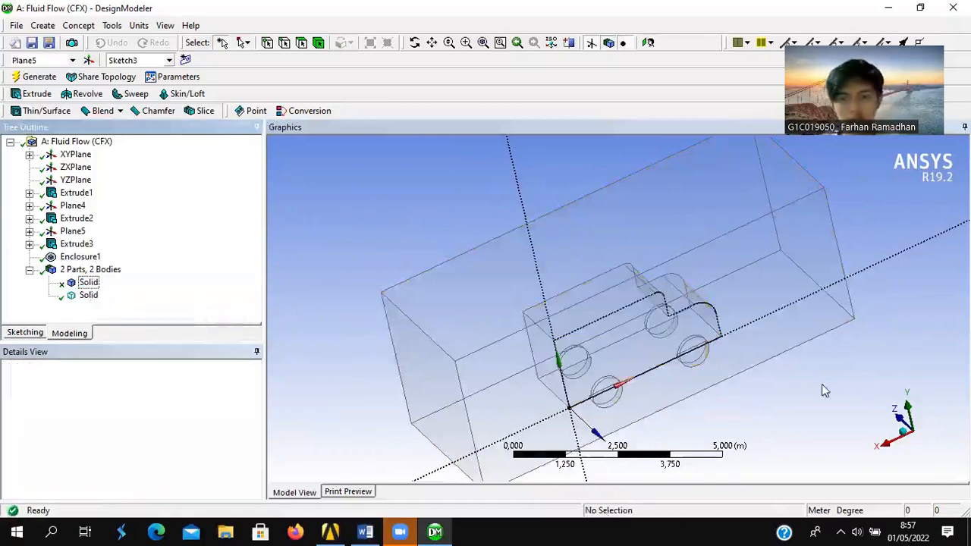
middle_drag(822, 384, 621, 274)
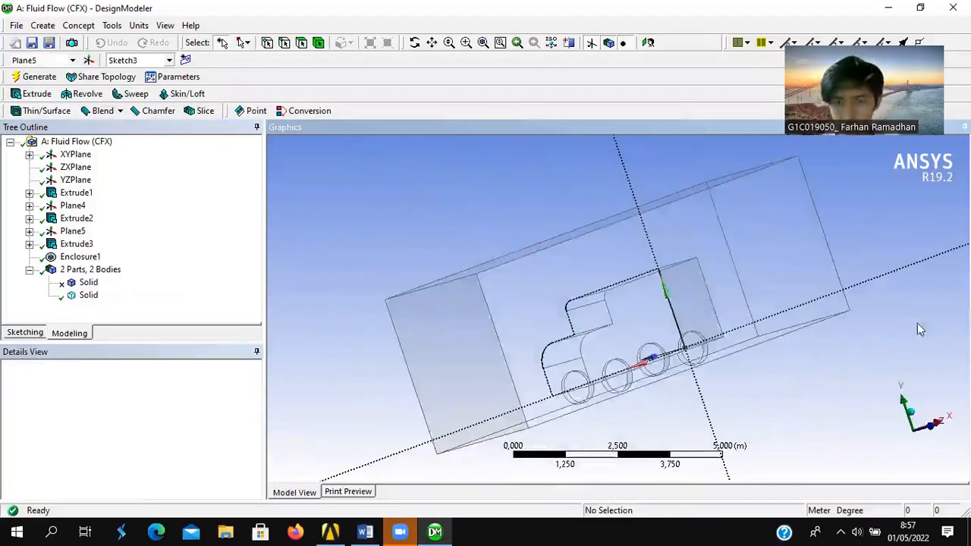
middle_drag(918, 323, 873, 343)
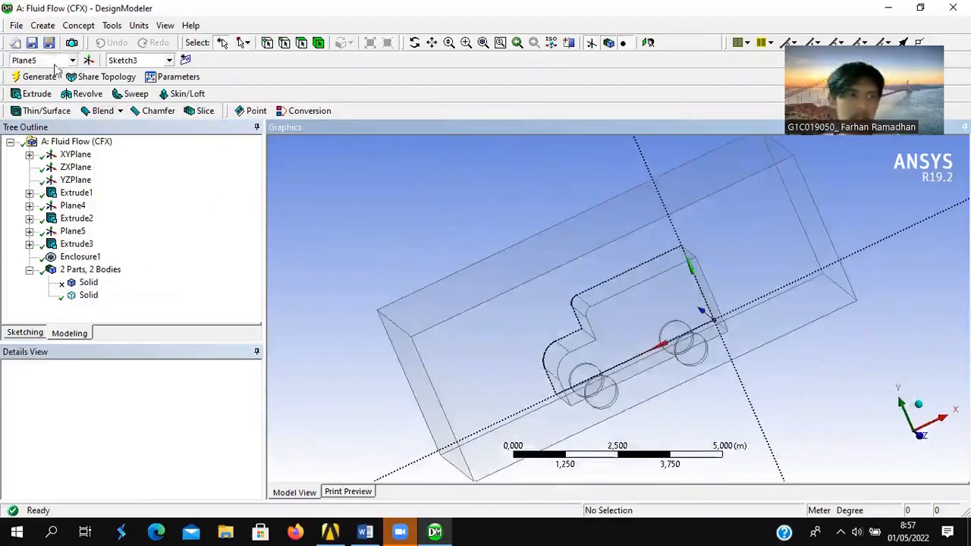
- Close DesignModeler and open the Mesh cell of the Fluid Flow (CFX) system for editing from Workbench
click(16, 27)
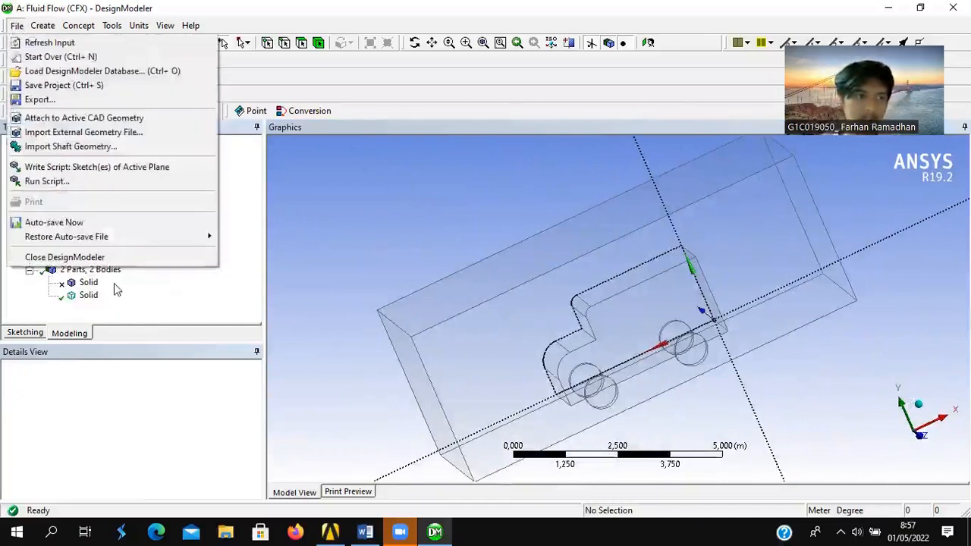
click(64, 257)
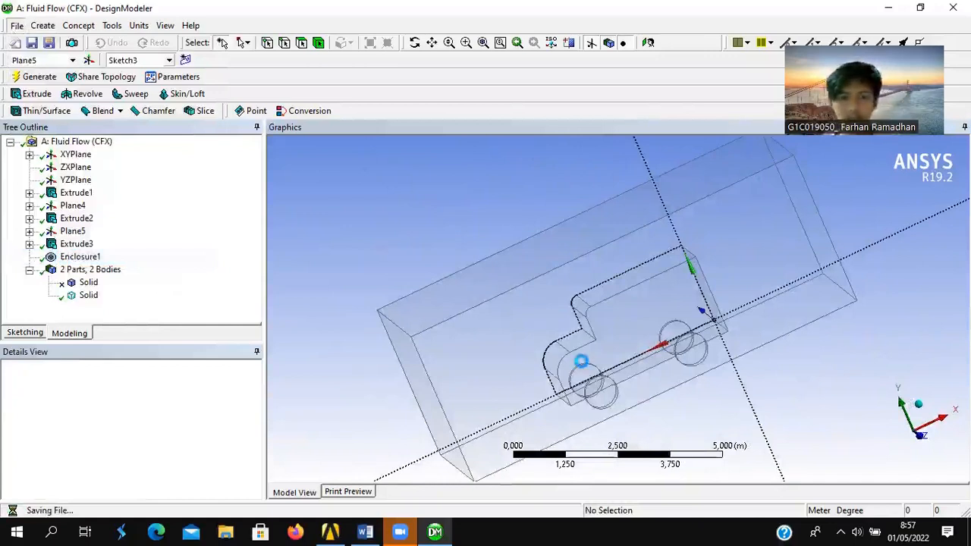
click(331, 531)
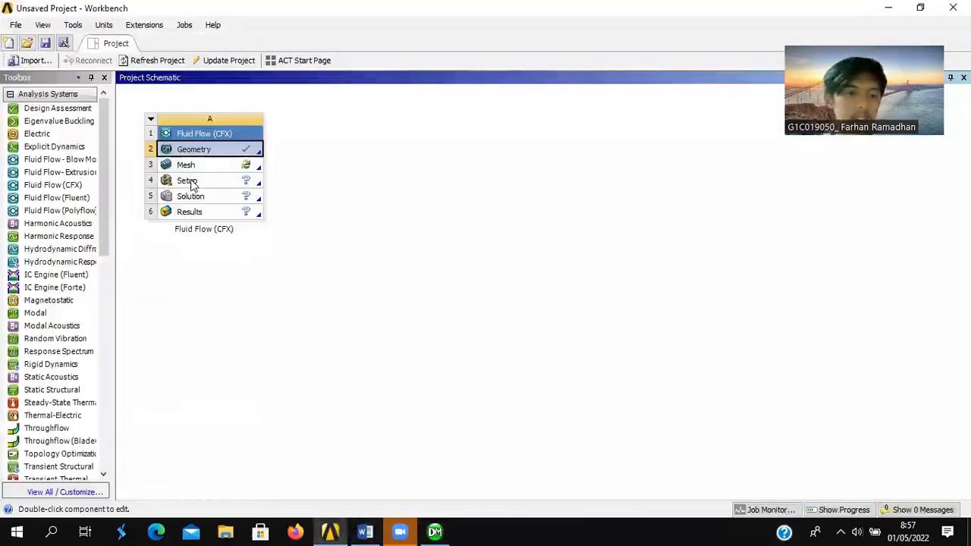
click(213, 168)
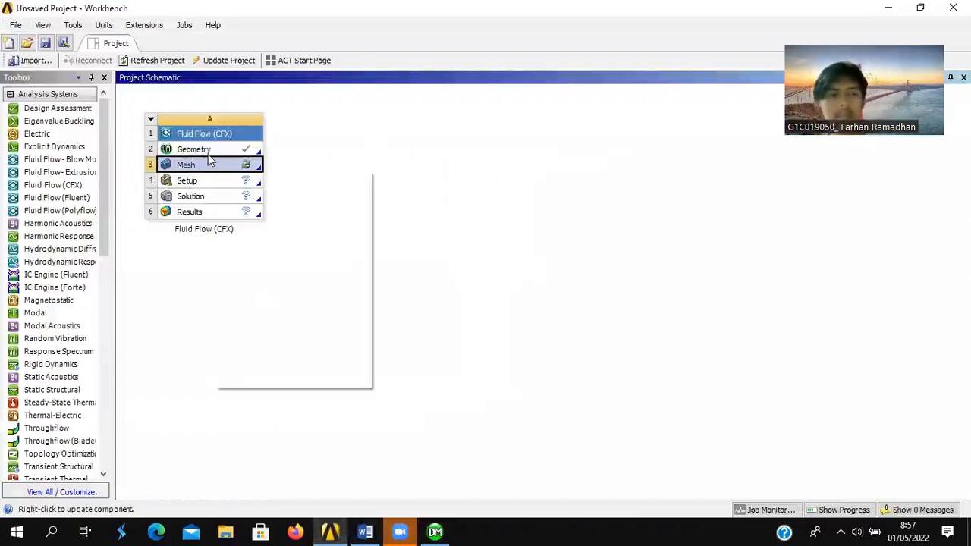
right_click(211, 161)
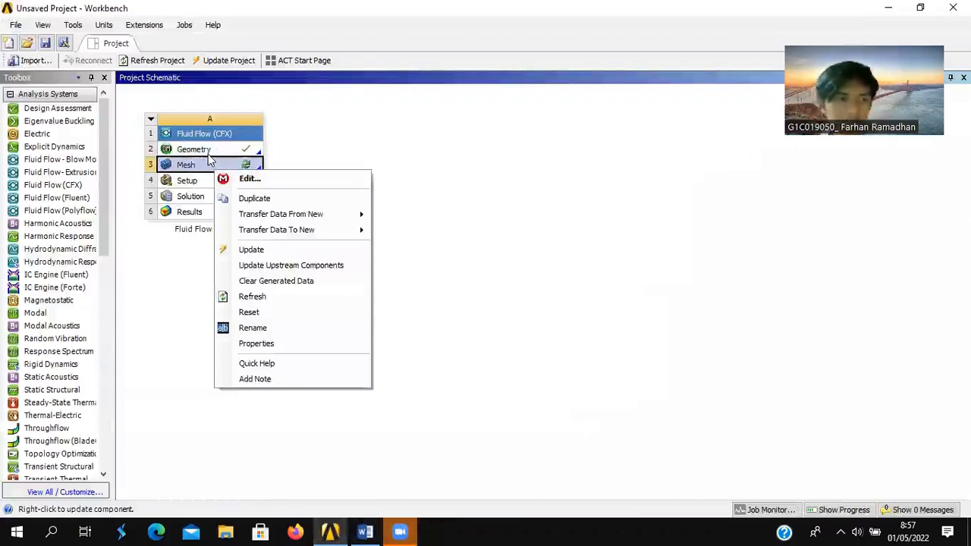
click(231, 180)
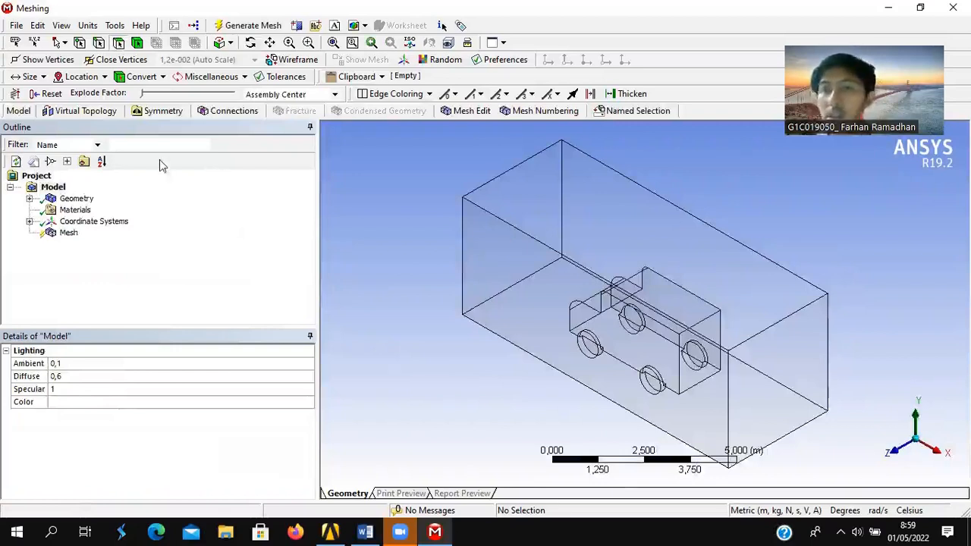
- Set the Fluid/Solid material property of the enclosure body under Geometry to Fluid
click(30, 198)
click(87, 210)
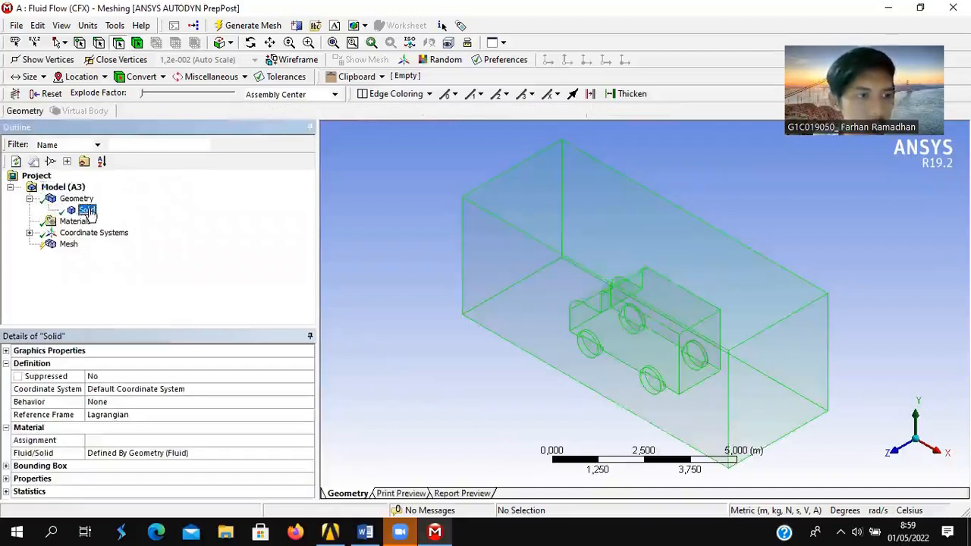
click(154, 454)
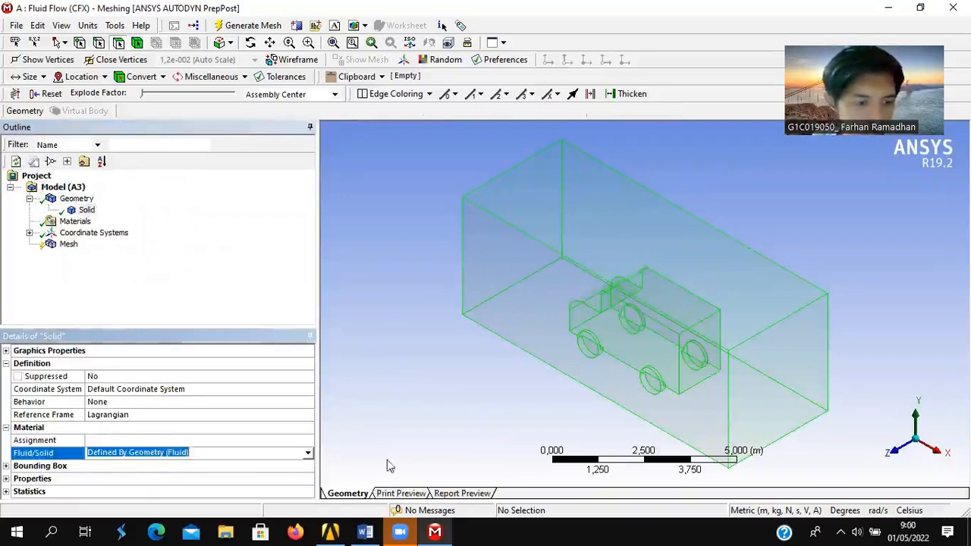
click(308, 454)
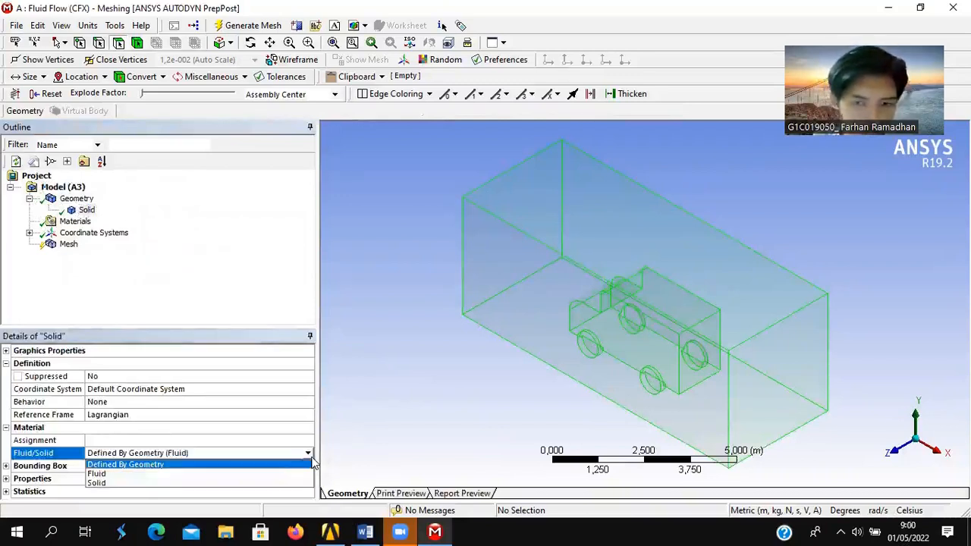
click(247, 474)
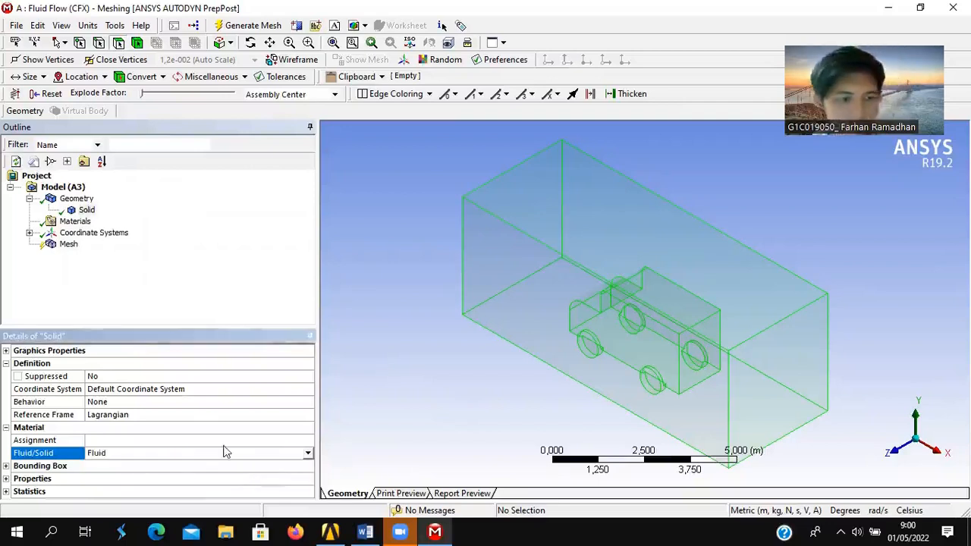
- Set the global mesh element size to 0,2 m
click(70, 223)
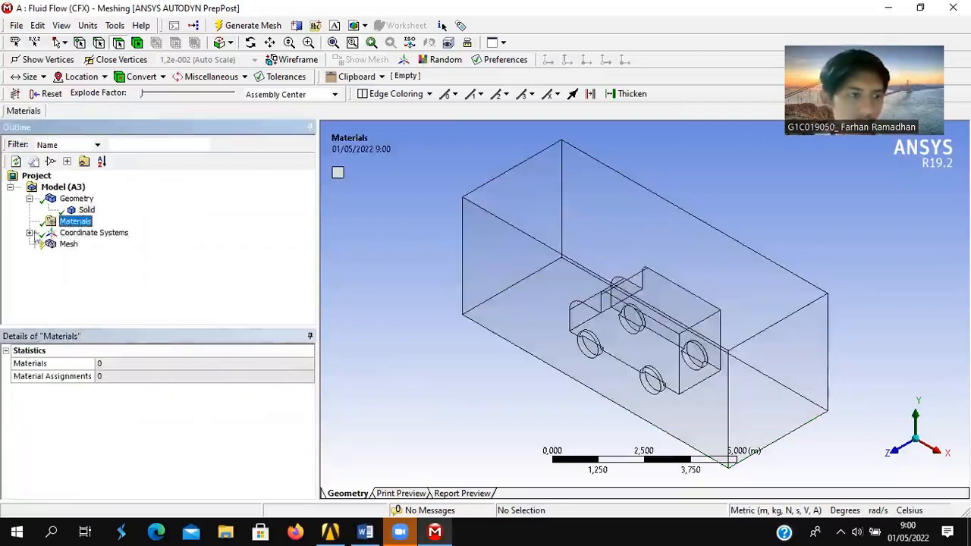
key(Up)
click(66, 244)
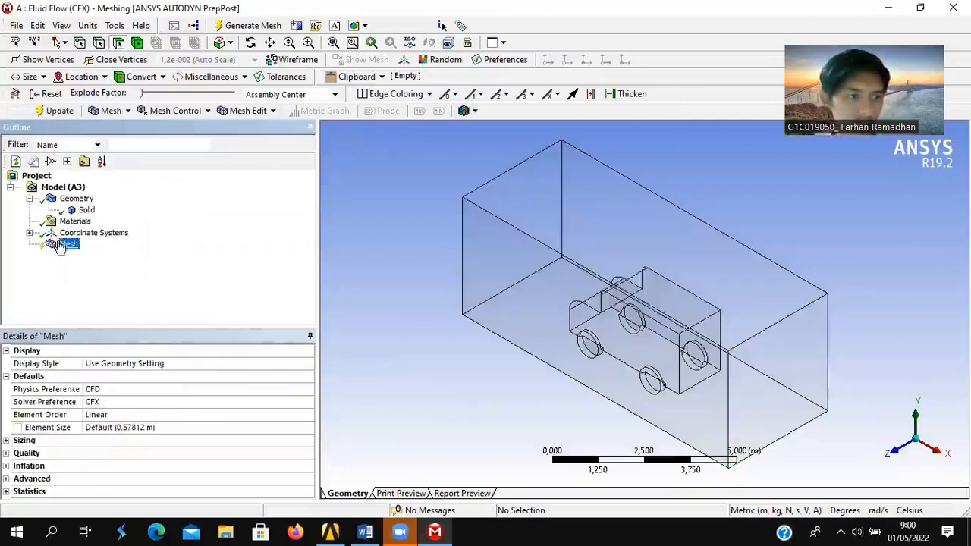
click(6, 440)
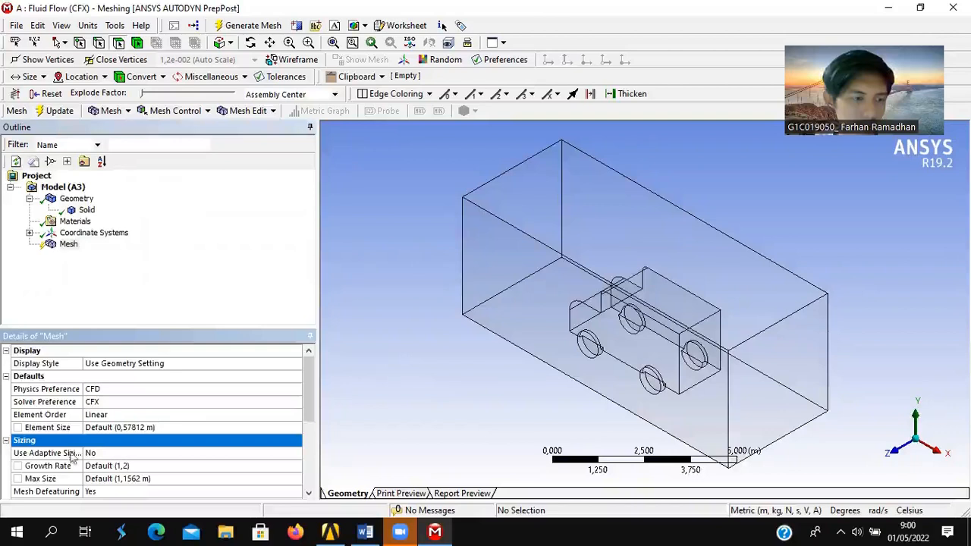
click(128, 430)
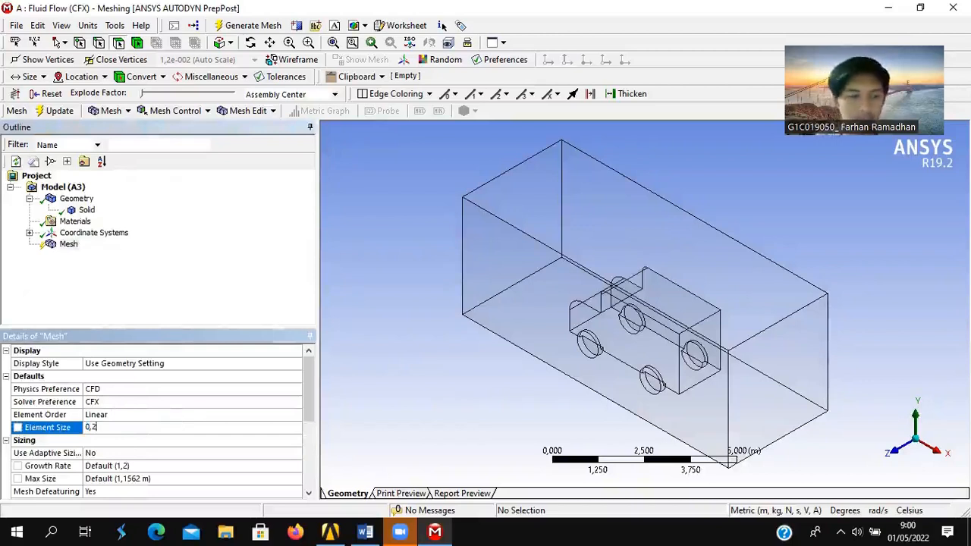
click(175, 468)
- Turn on adaptive sizing for the mesh and set its resolution to 0
click(181, 454)
click(298, 466)
click(298, 453)
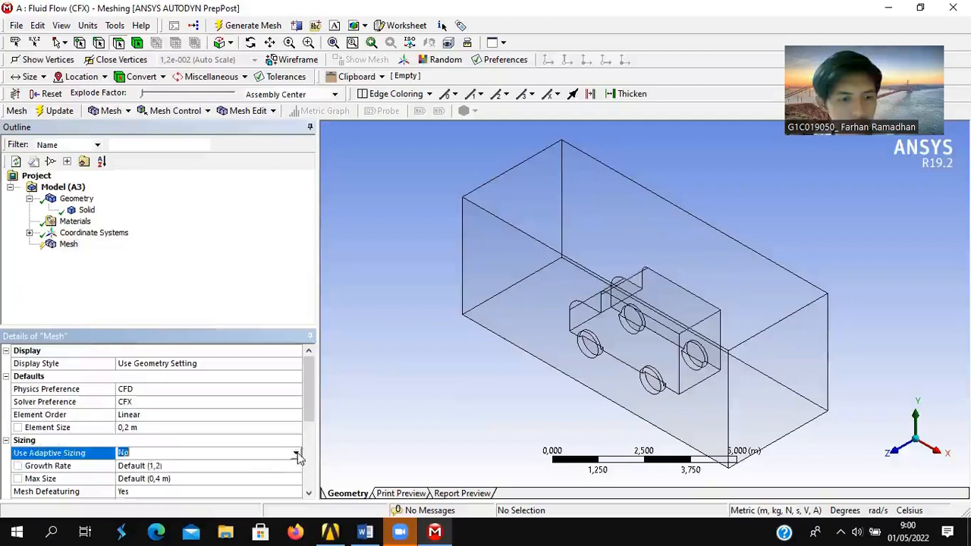
click(296, 453)
click(250, 474)
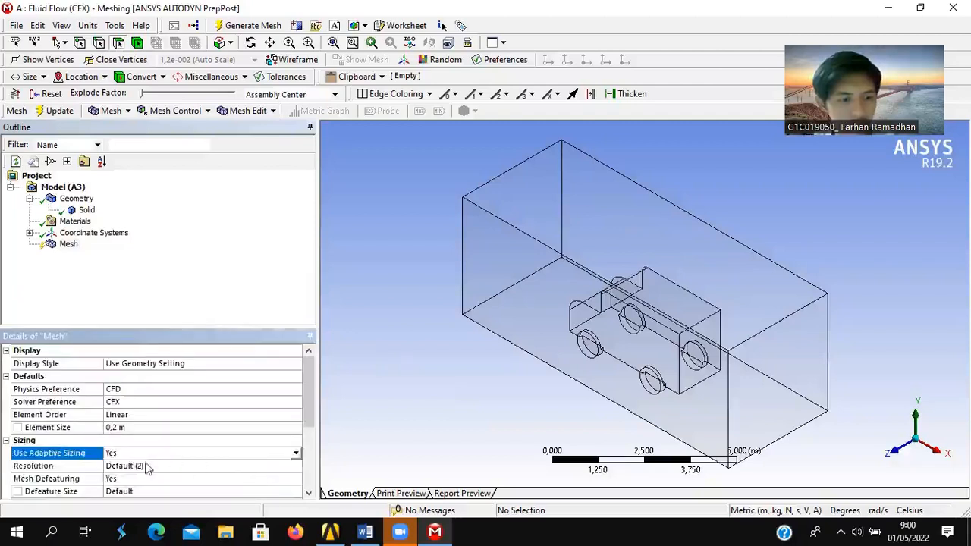
click(171, 467)
click(251, 294)
scroll(205, 470, down, 3)
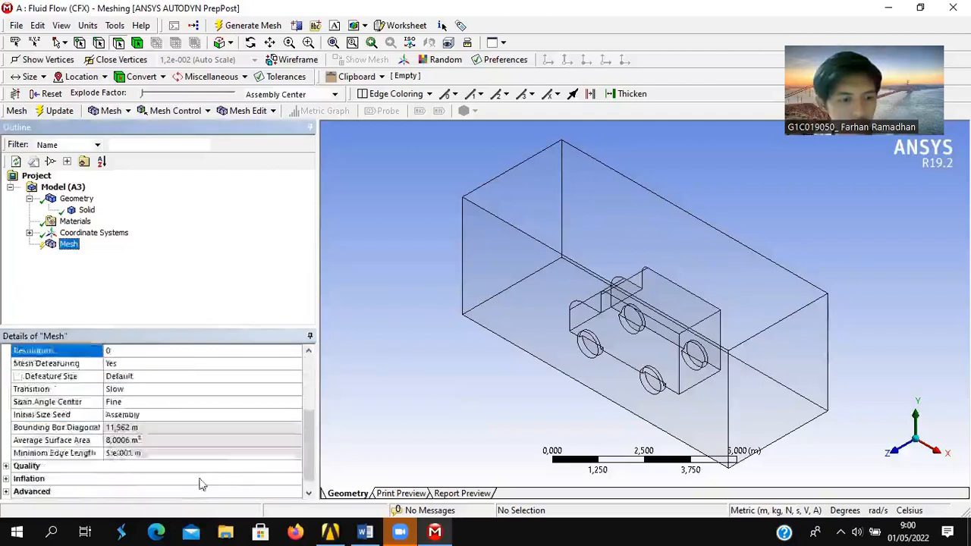
scroll(211, 471, up, 5)
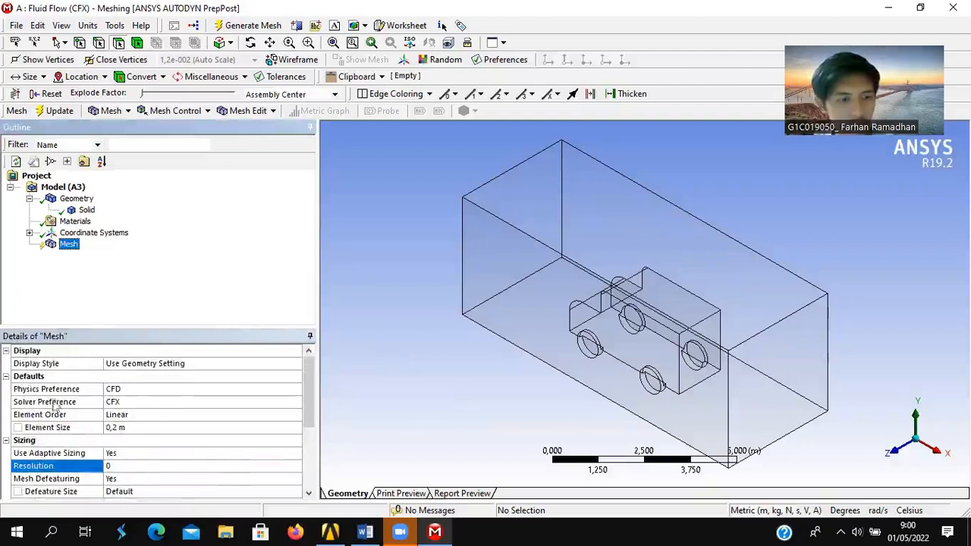
- Collapse the Display, Defaults and Sizing groups of the mesh details and update the mesh
click(6, 377)
click(6, 351)
click(6, 376)
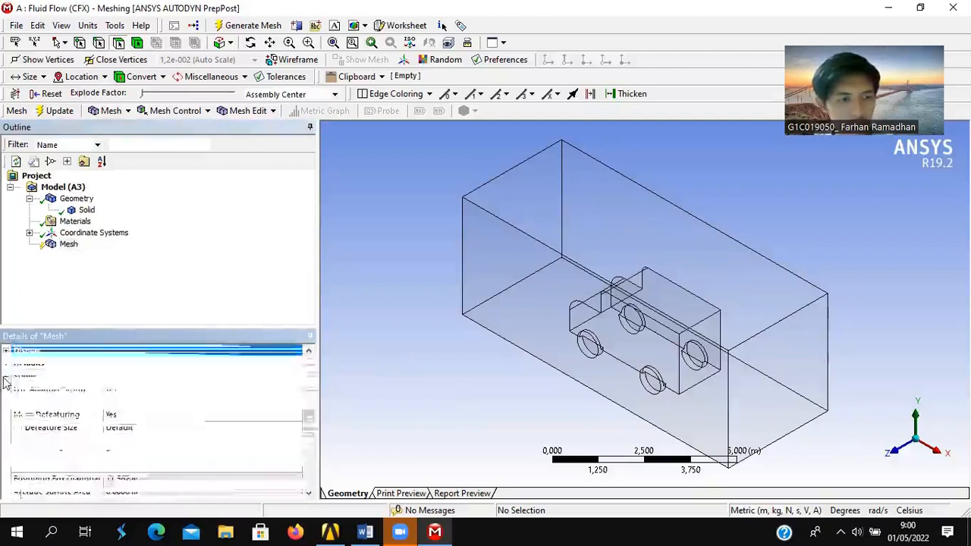
click(66, 244)
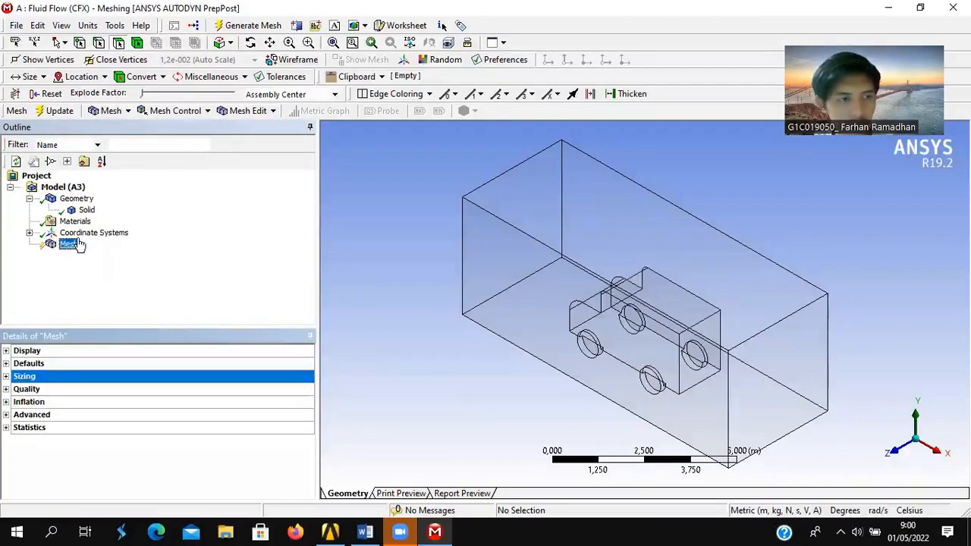
right_click(76, 244)
click(96, 273)
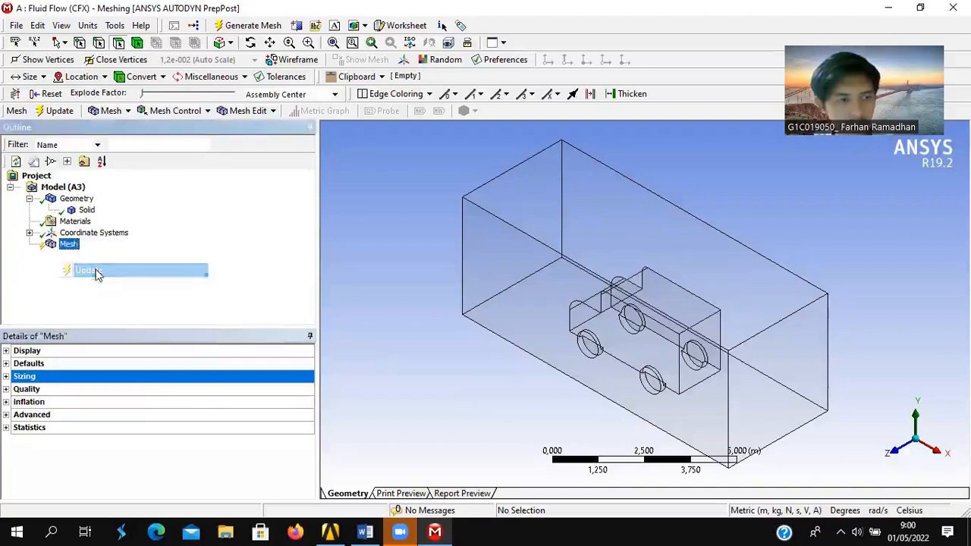
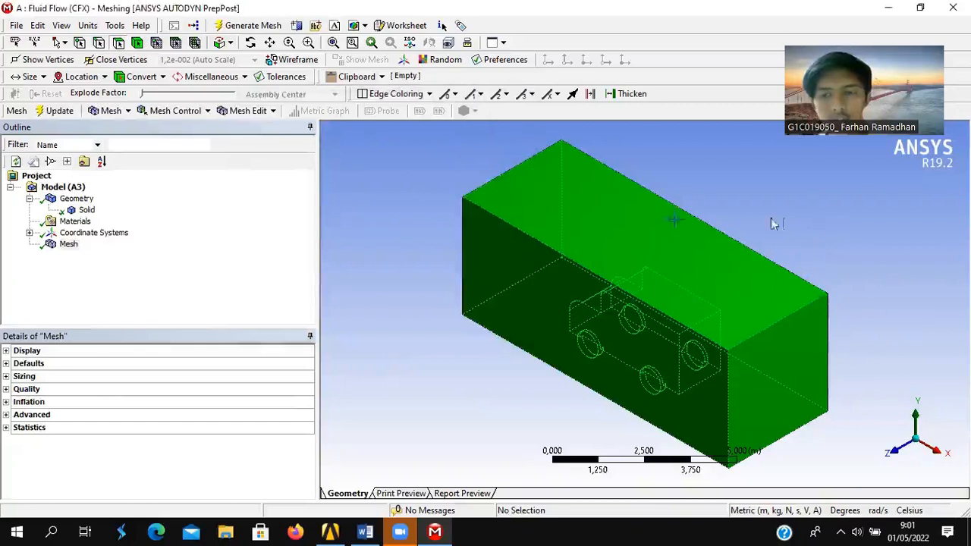
- Inspect the enclosure body, the coordinate systems and the generated mesh of the fluid domain from several angles
middle_drag(856, 321, 543, 318)
click(85, 211)
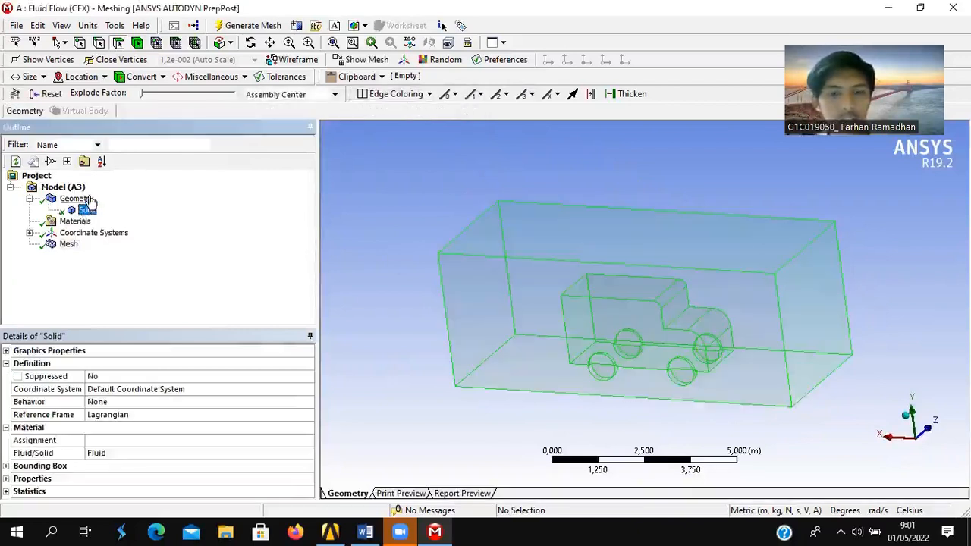
click(85, 198)
click(85, 211)
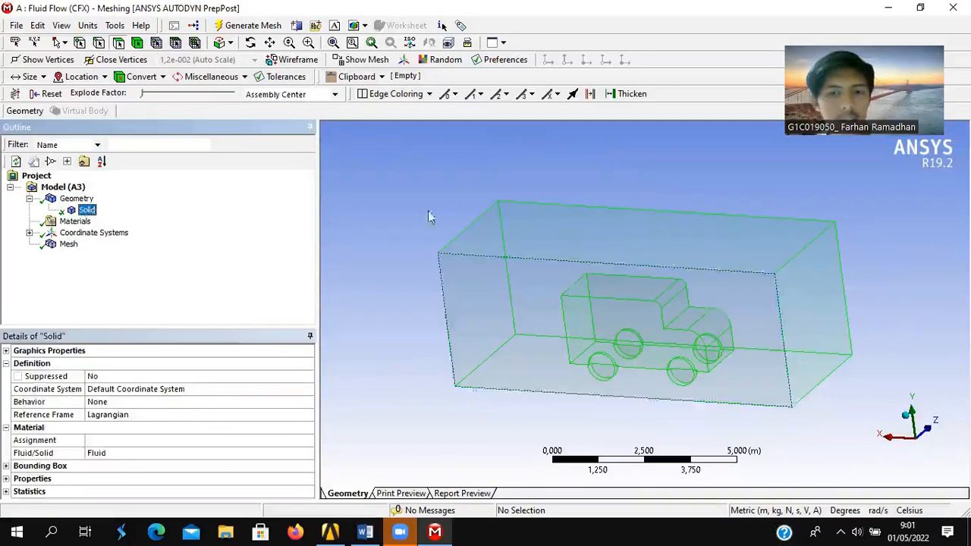
click(91, 232)
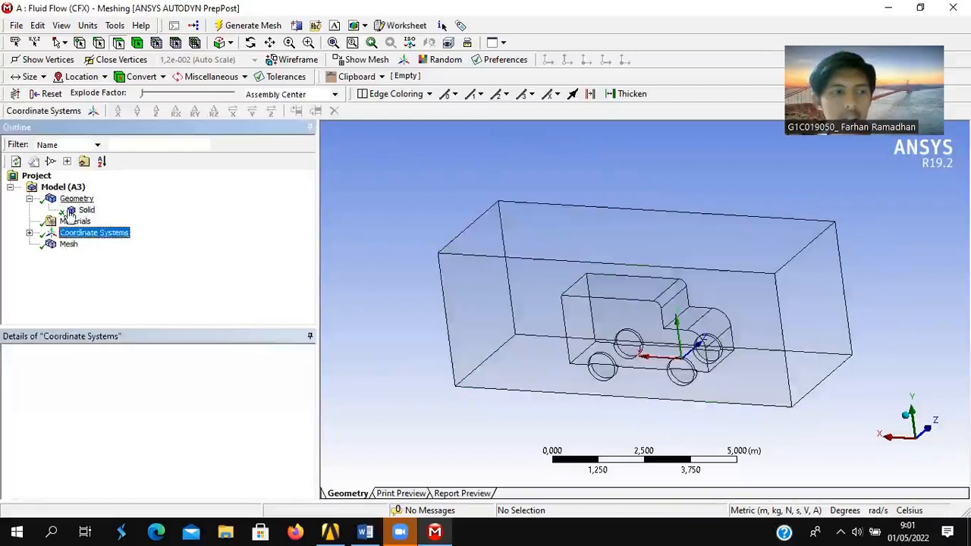
click(68, 244)
middle_drag(402, 219, 700, 270)
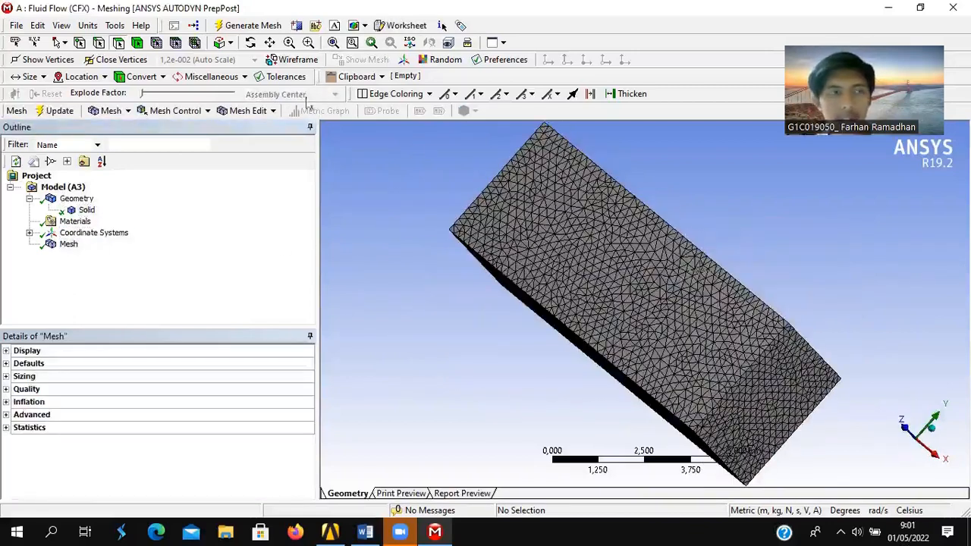
- Switch to the Workbench project and open the Setup cell of the Fluid Flow (CFX) system for editing
click(16, 25)
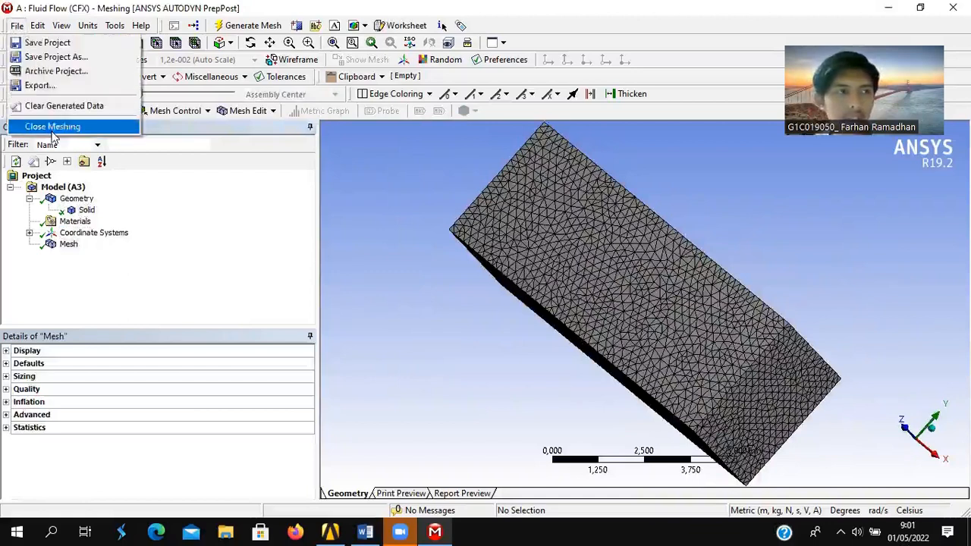
click(194, 243)
click(331, 532)
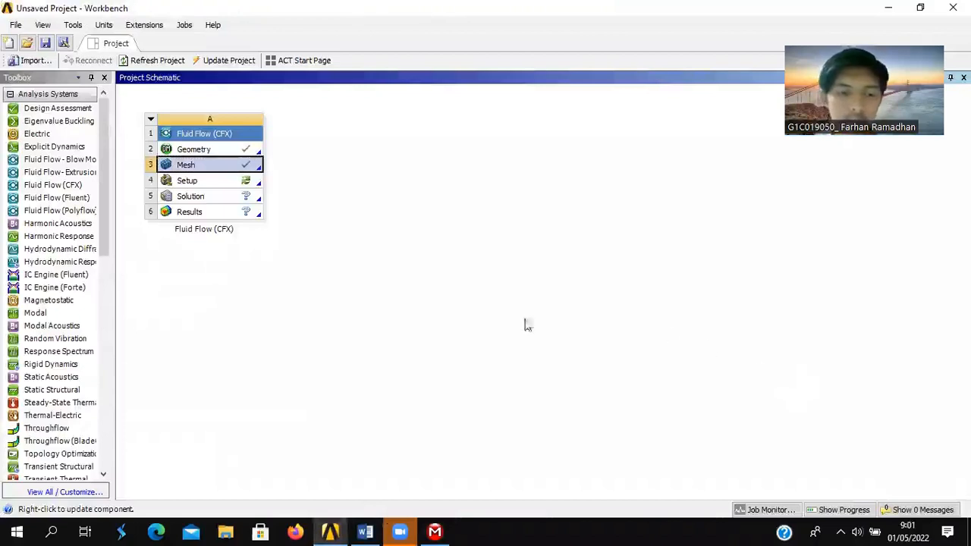
click(224, 184)
right_click(226, 188)
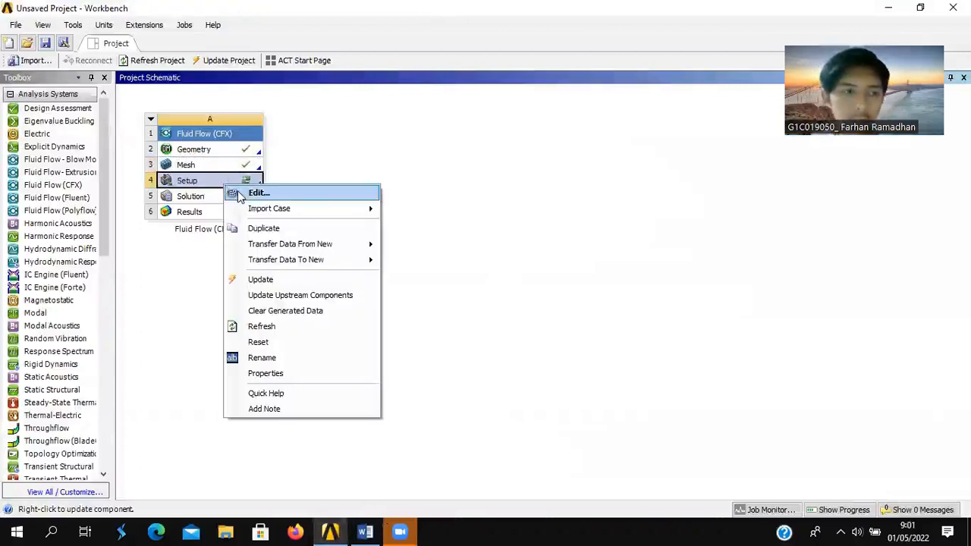
click(258, 193)
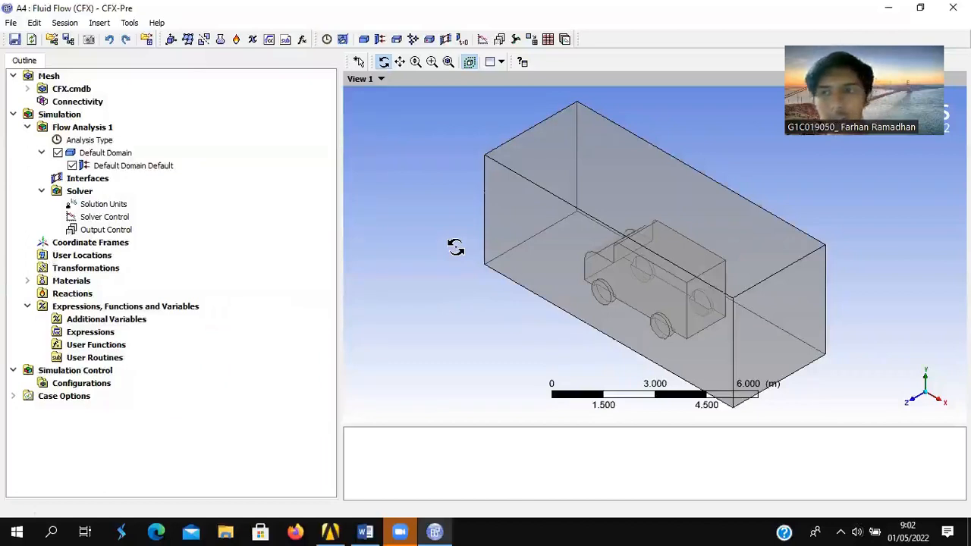
- Set the analysis type of Flow Analysis 1 to Steady State and accept it
double_click(91, 141)
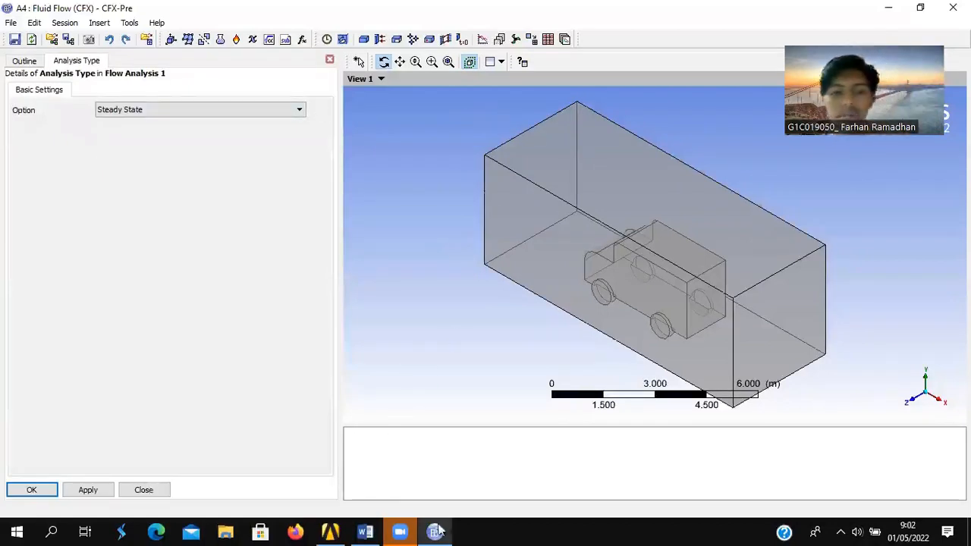
click(147, 109)
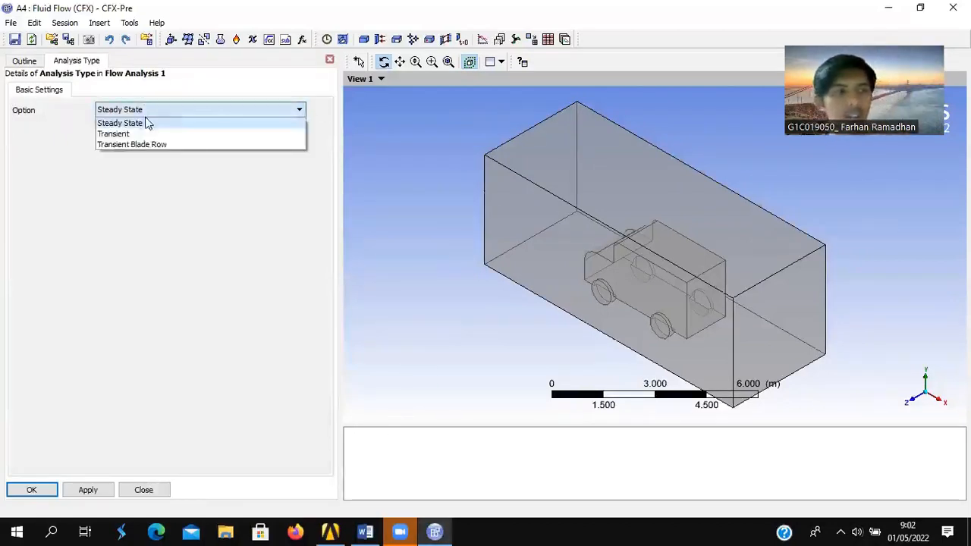
click(151, 128)
click(33, 491)
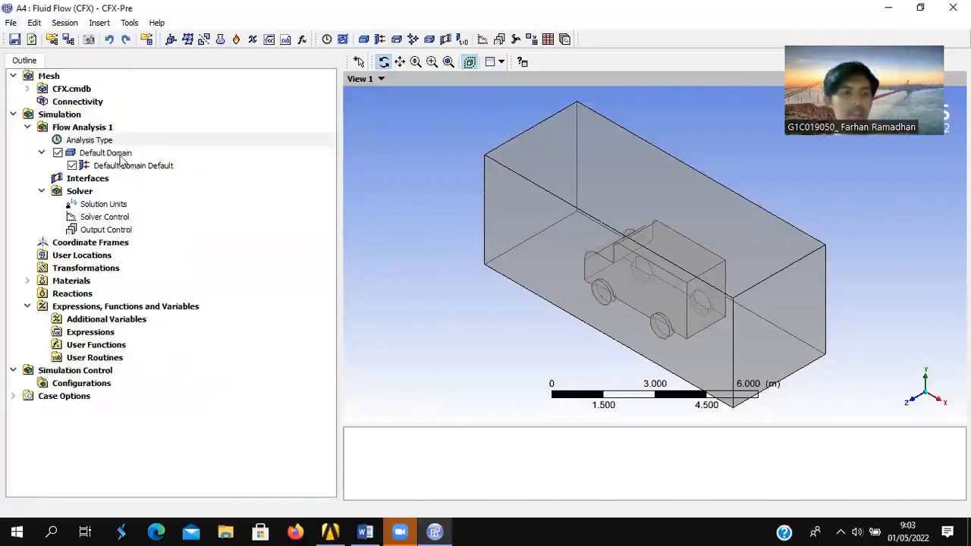
- Review the boundary details, sources and basic settings of the Default Domain Default boundary and close it
click(114, 153)
double_click(114, 166)
click(119, 90)
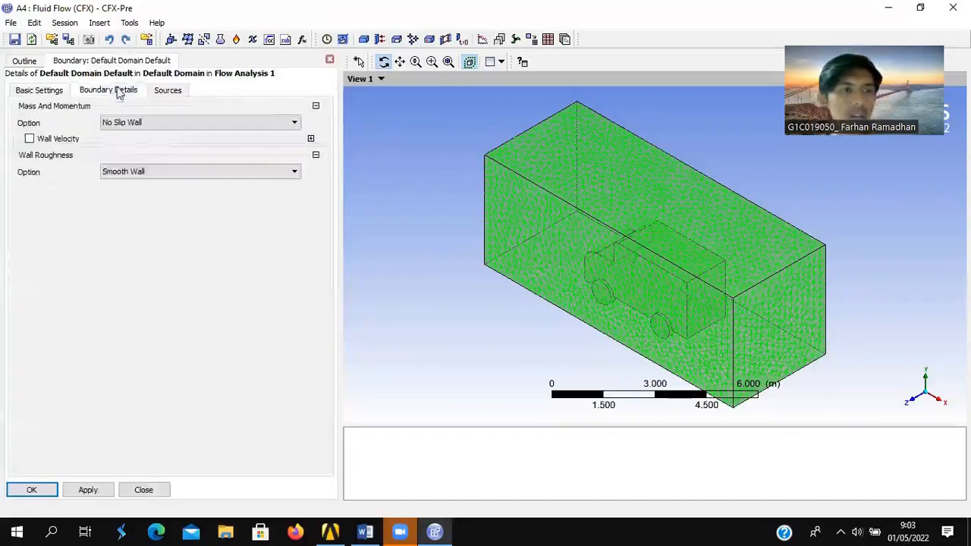
click(167, 91)
click(47, 91)
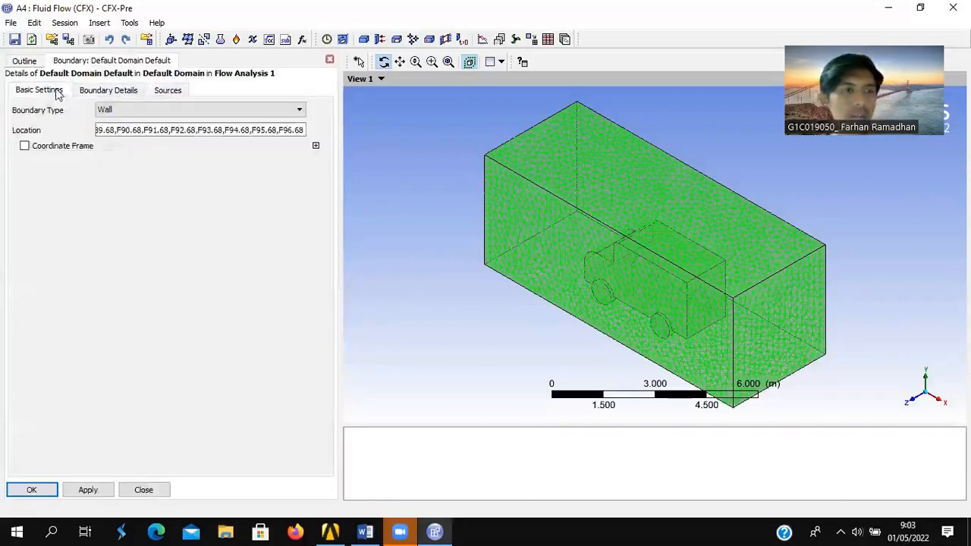
click(329, 62)
- Insert a new boundary named Inlet in the Default Domain
click(106, 153)
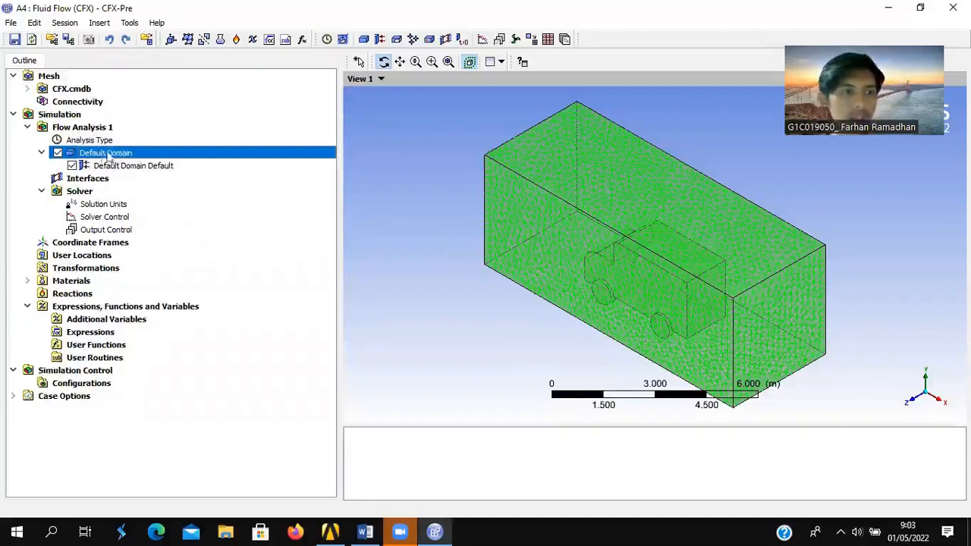
right_click(117, 155)
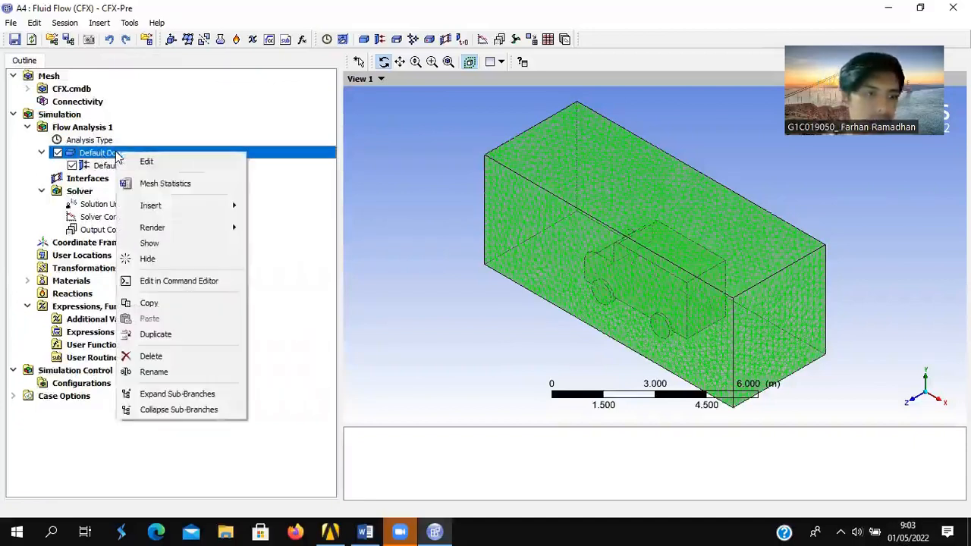
mouse_move(230, 206)
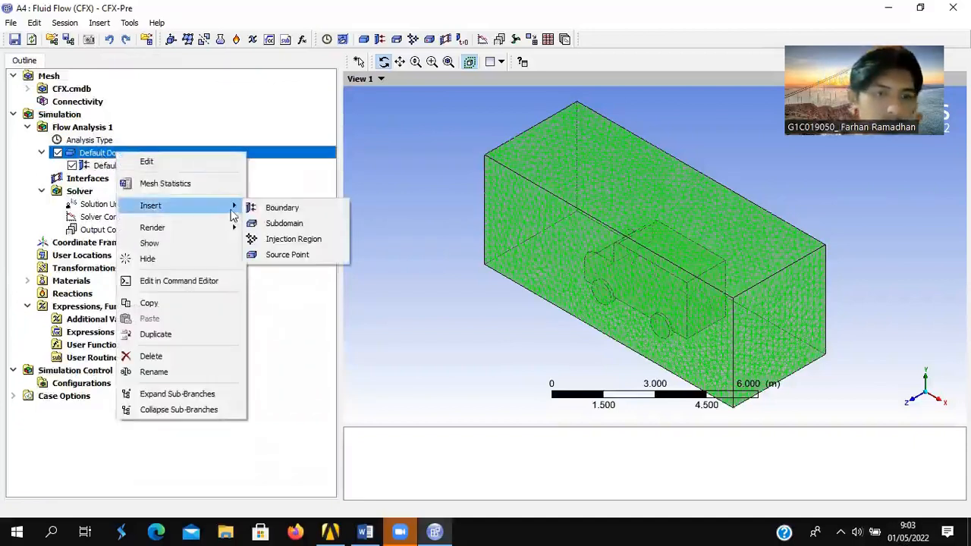
click(273, 211)
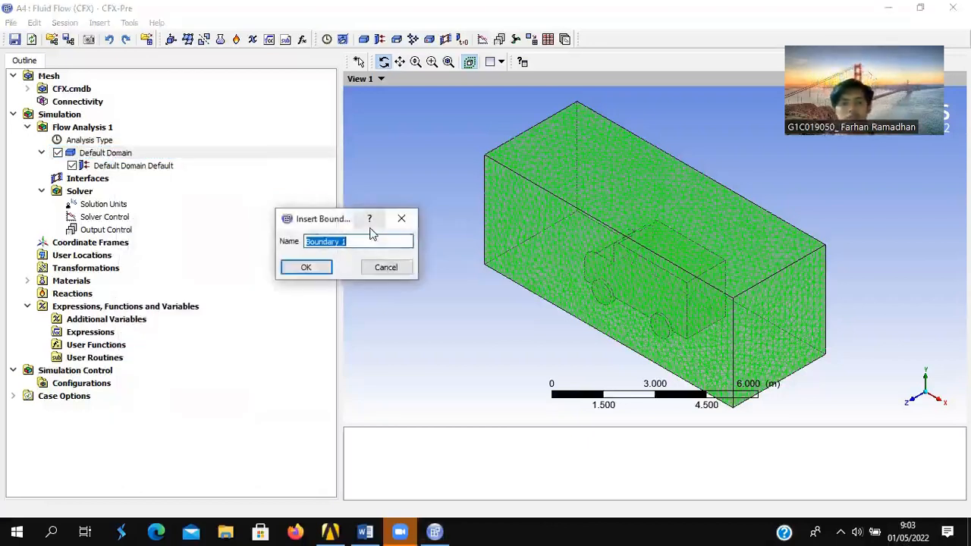
text(Inlet)
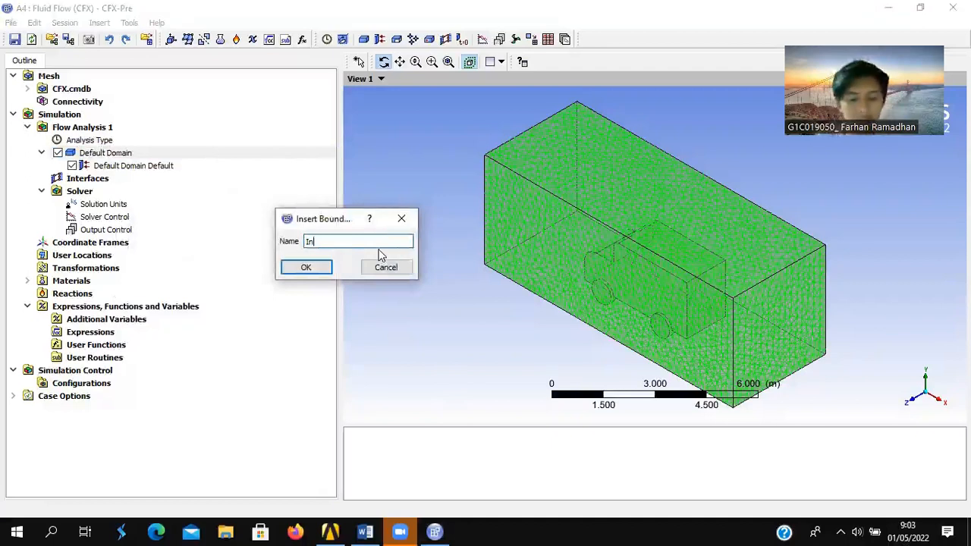
click(308, 268)
- Try to set the unit of the Inlet boundary's normal speed to km hr^-1
click(91, 89)
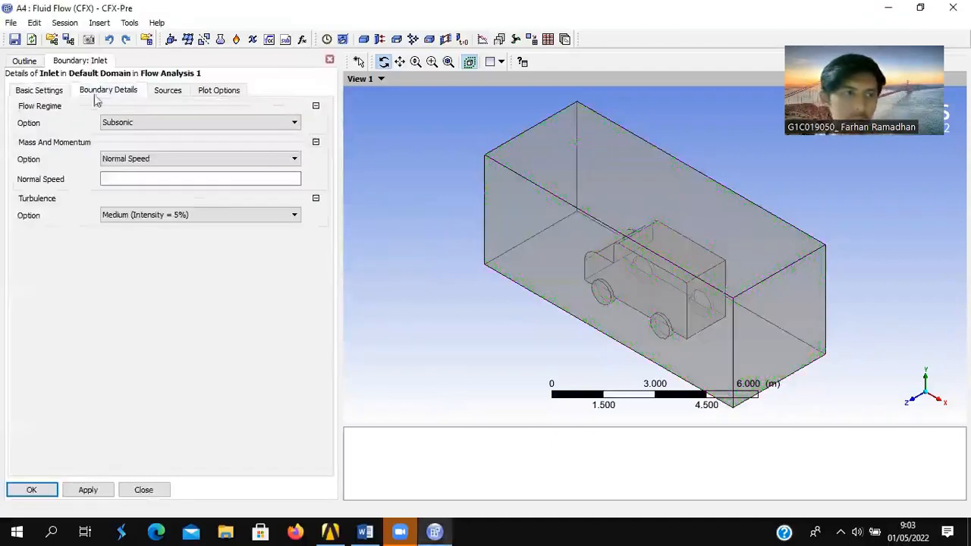
click(166, 91)
click(127, 90)
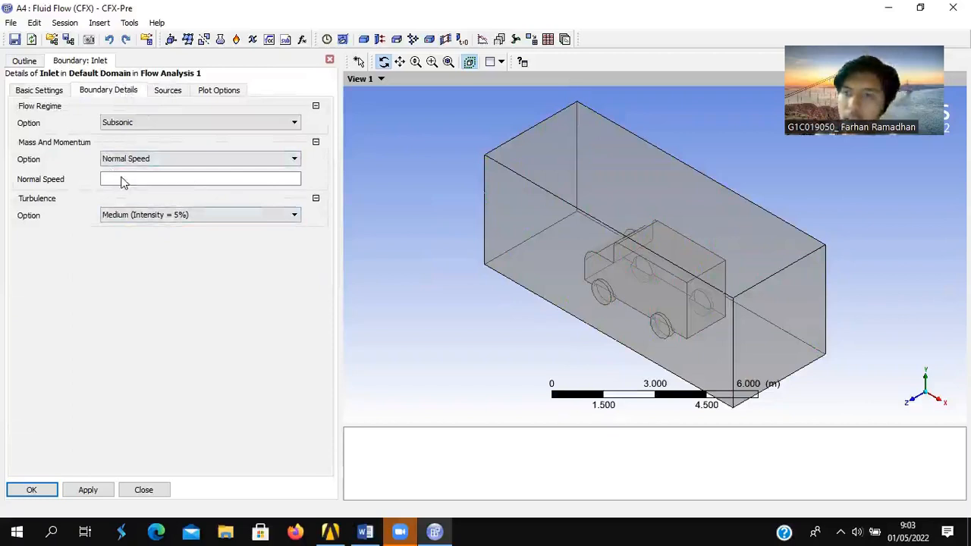
click(202, 184)
click(277, 178)
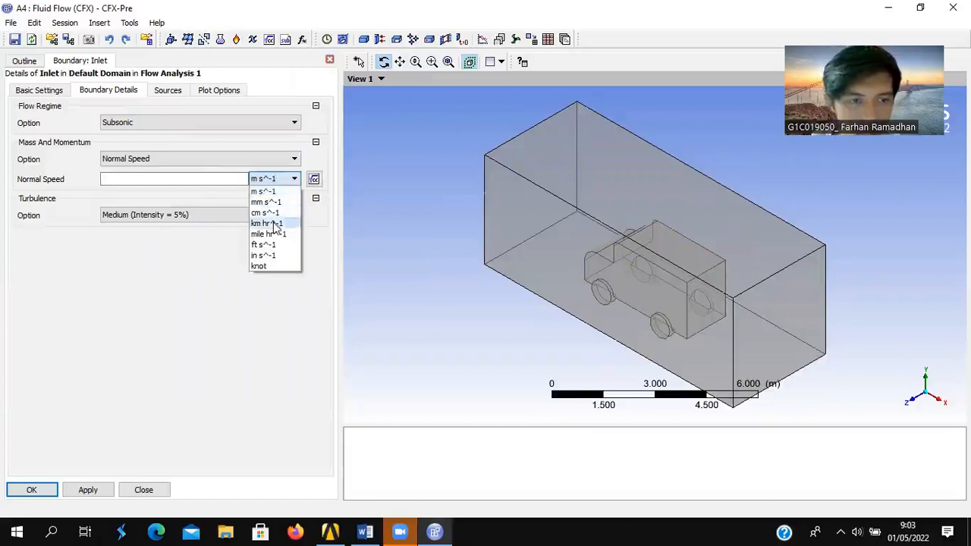
click(274, 225)
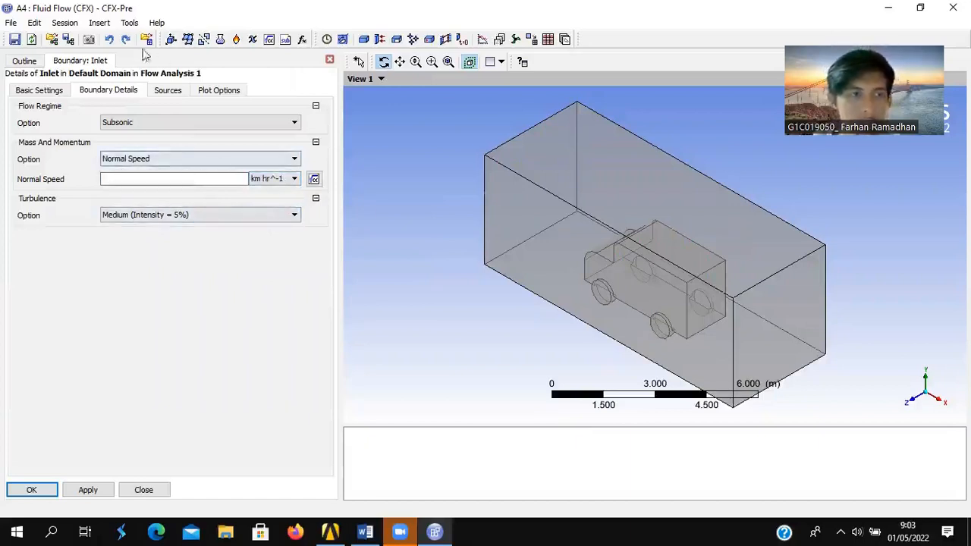
click(149, 180)
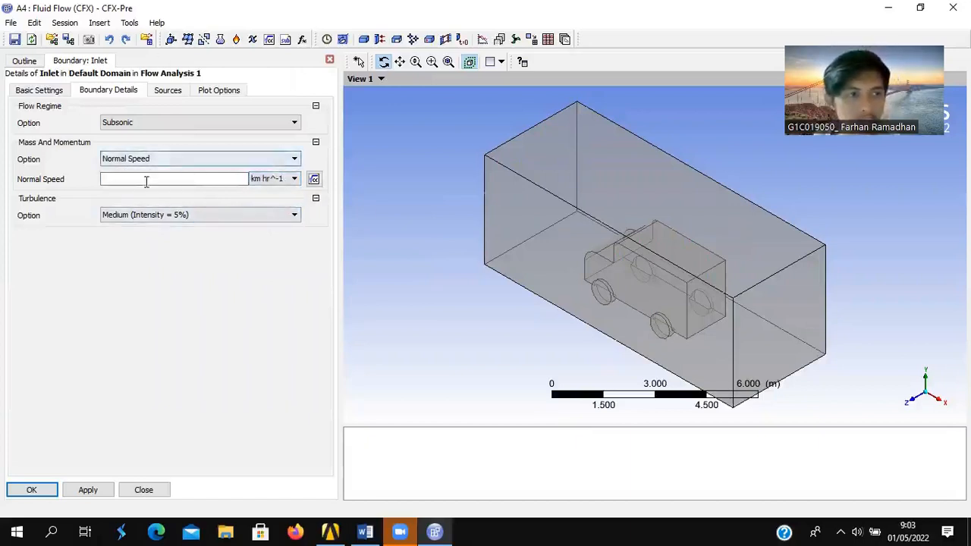
- Check the required air velocity in the Word assignment and set the Inlet's normal speed to 40 km hr^-1
click(367, 531)
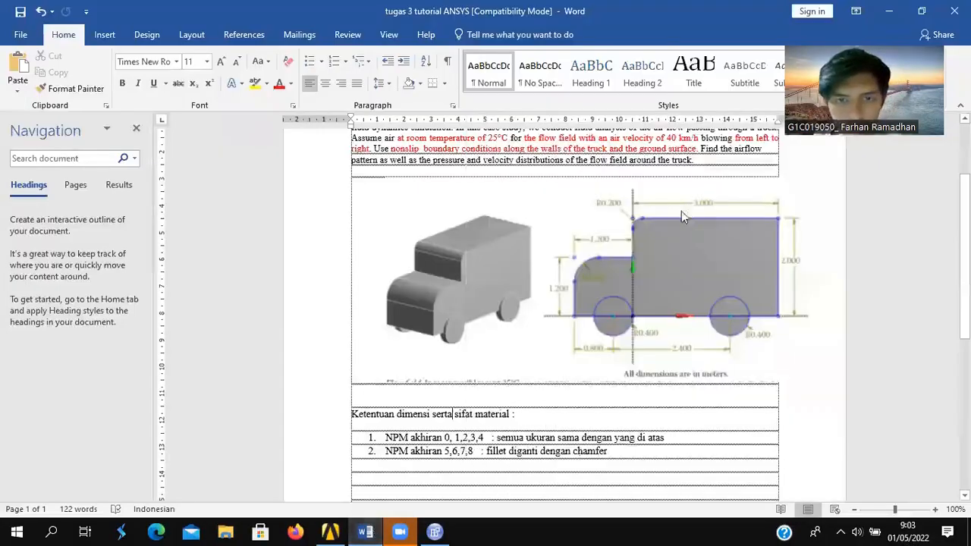
scroll(689, 216, up, 1)
key(alt+Tab)
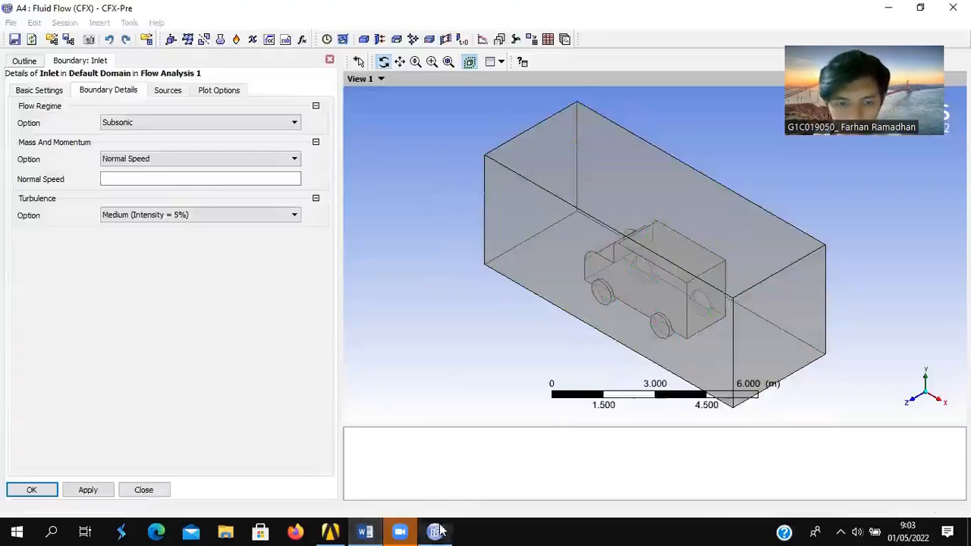
click(158, 181)
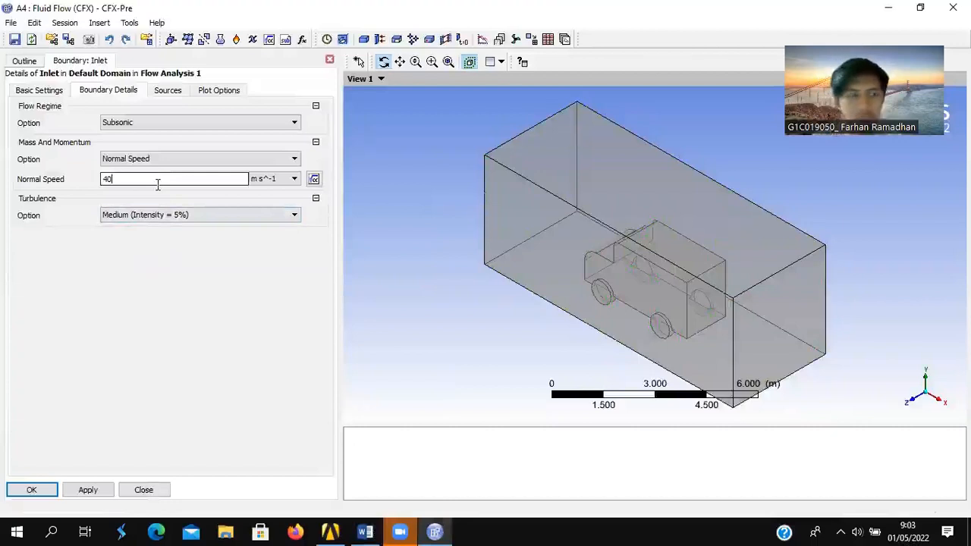
click(260, 184)
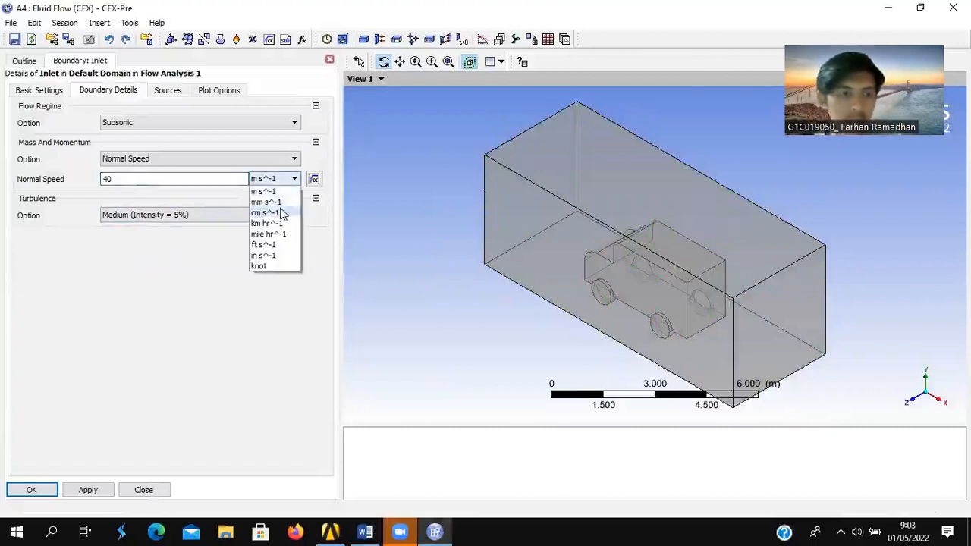
click(277, 219)
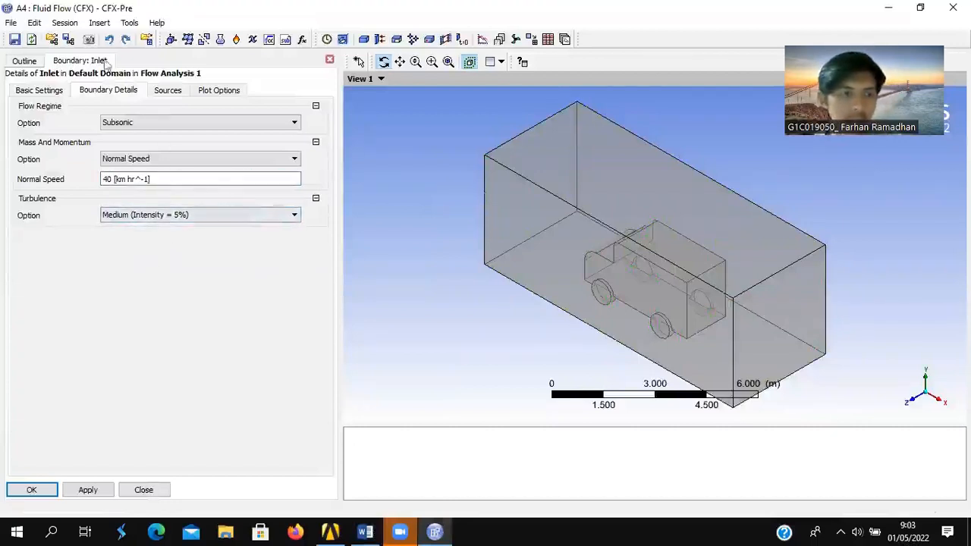
- Check the airflow direction in the Word assignment and assign the enclosure's end face ahead of the truck's front as the Inlet location
click(53, 92)
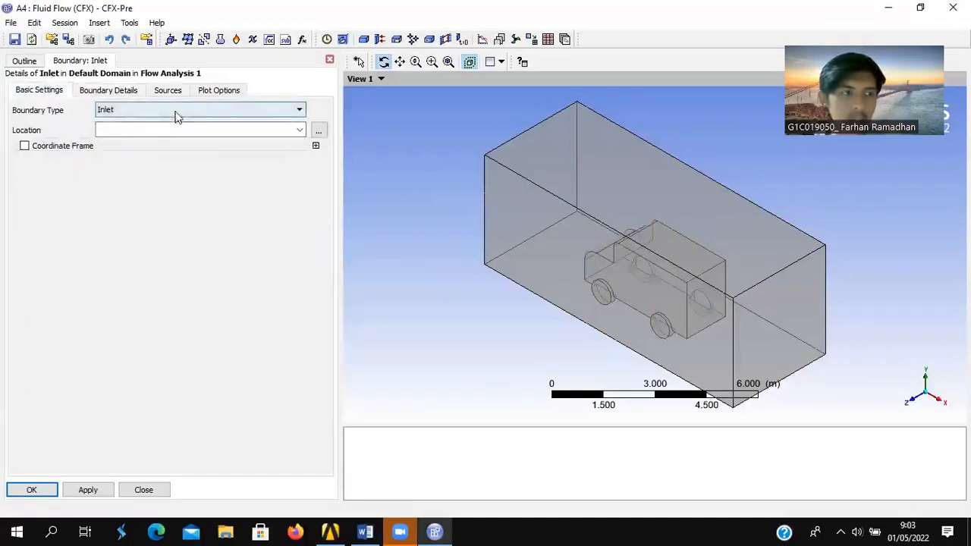
click(438, 532)
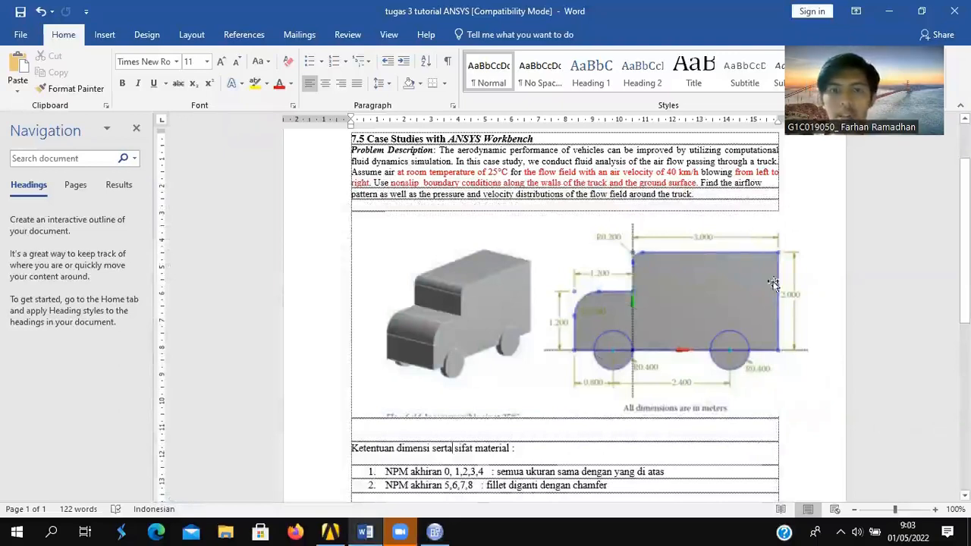
click(435, 532)
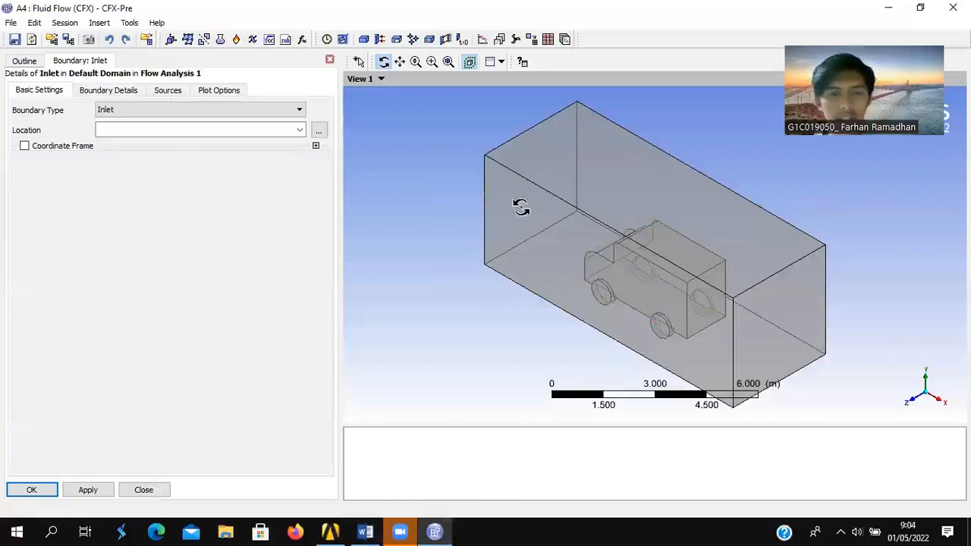
click(170, 130)
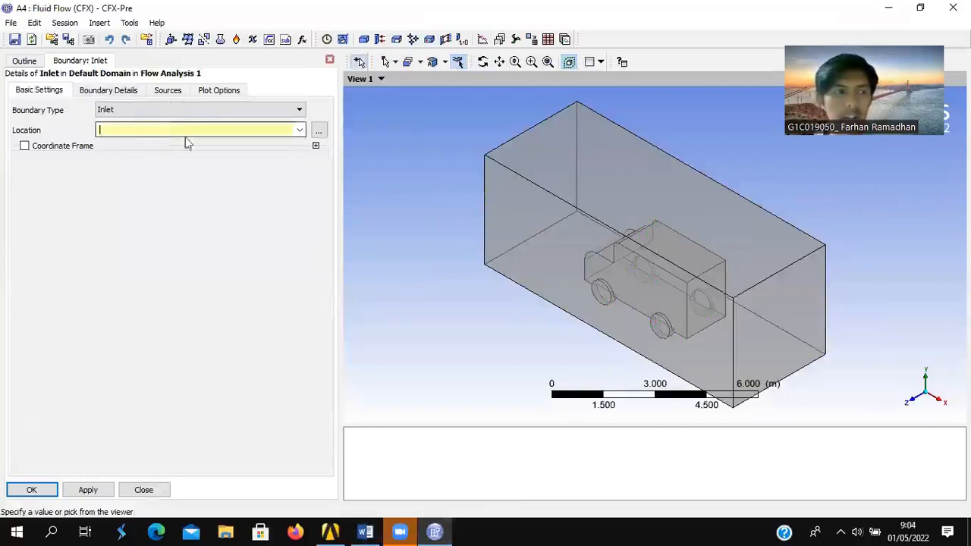
click(503, 189)
click(551, 140)
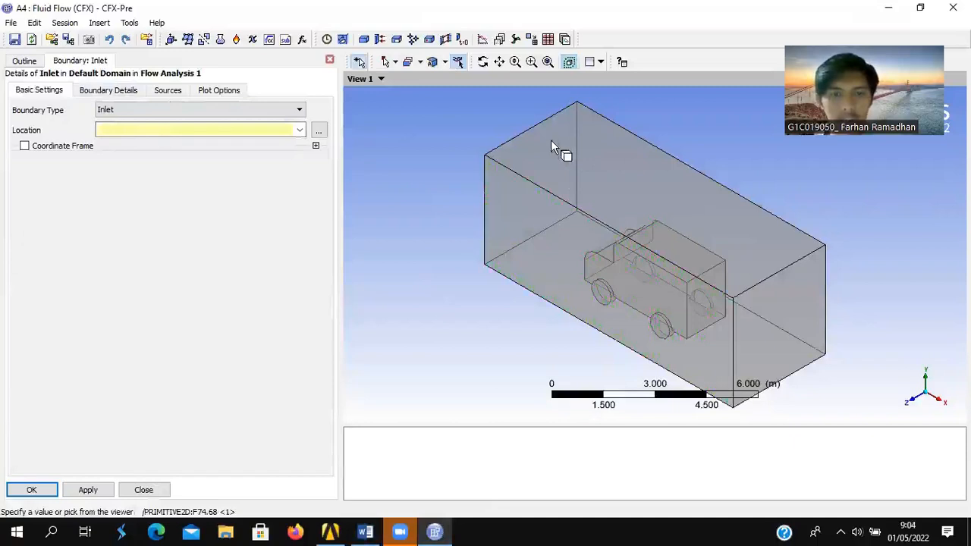
click(547, 141)
click(471, 206)
middle_drag(470, 207, 585, 221)
click(586, 223)
middle_drag(460, 243, 271, 103)
- Review the Inlet's boundary details and basic settings and apply the boundary
click(114, 90)
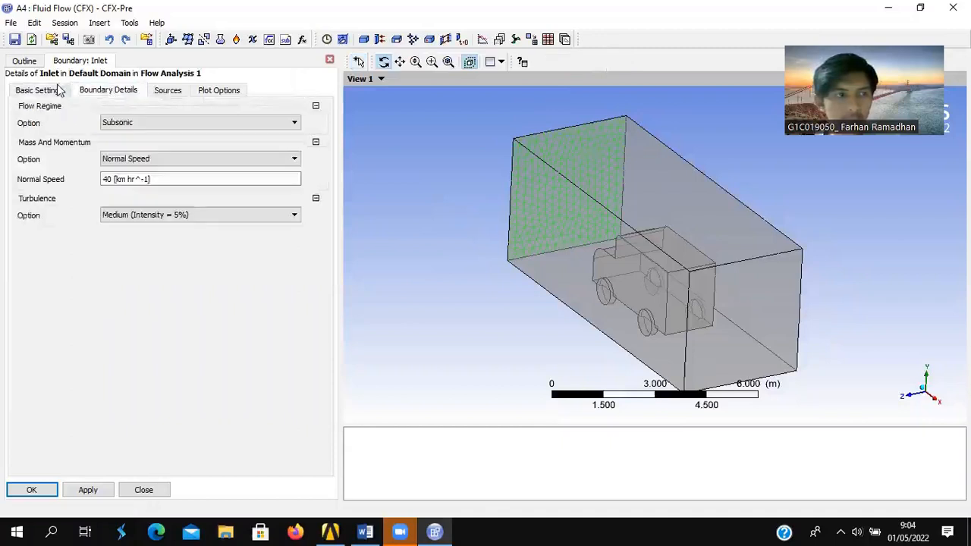
click(60, 90)
click(76, 490)
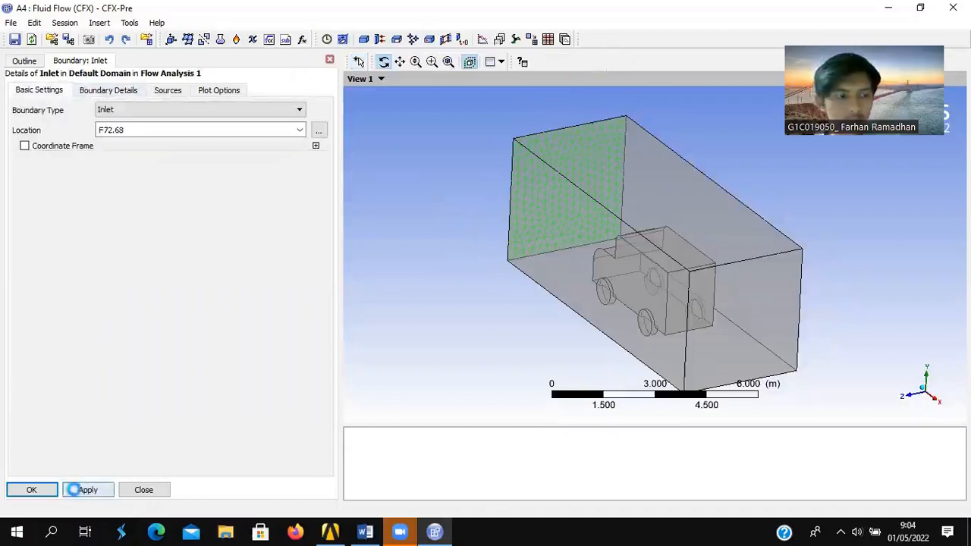
- Confirm the Inlet boundary and review the boundary details, sources and basic settings of Default Domain Default
click(28, 485)
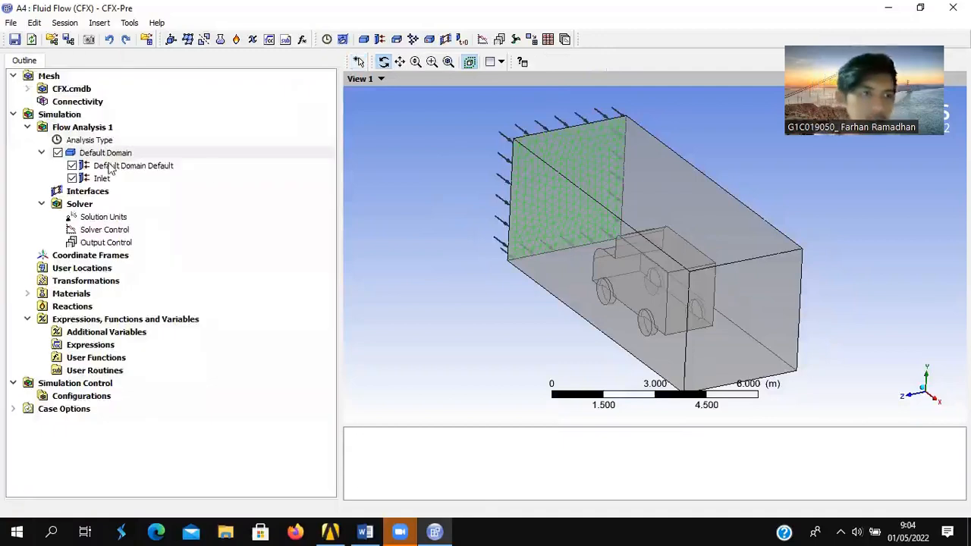
click(106, 154)
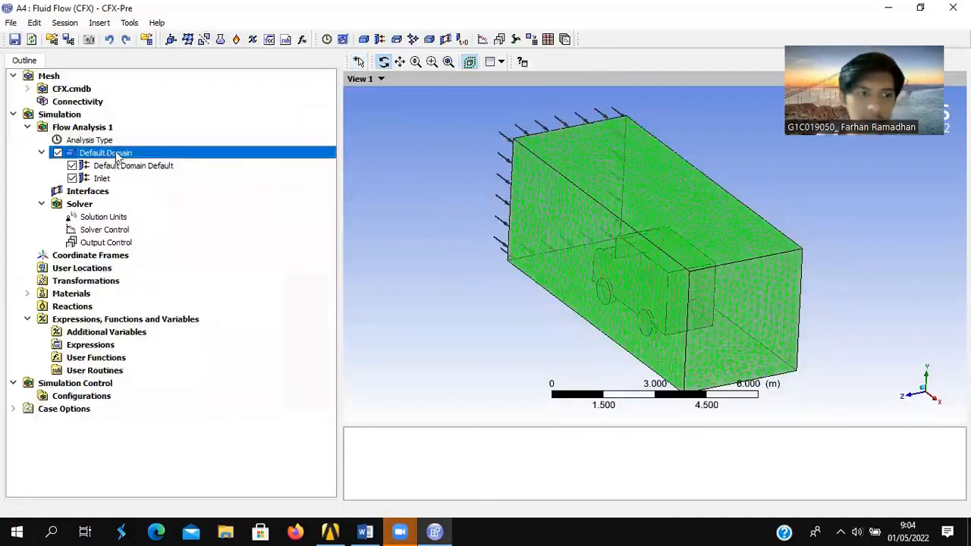
click(120, 166)
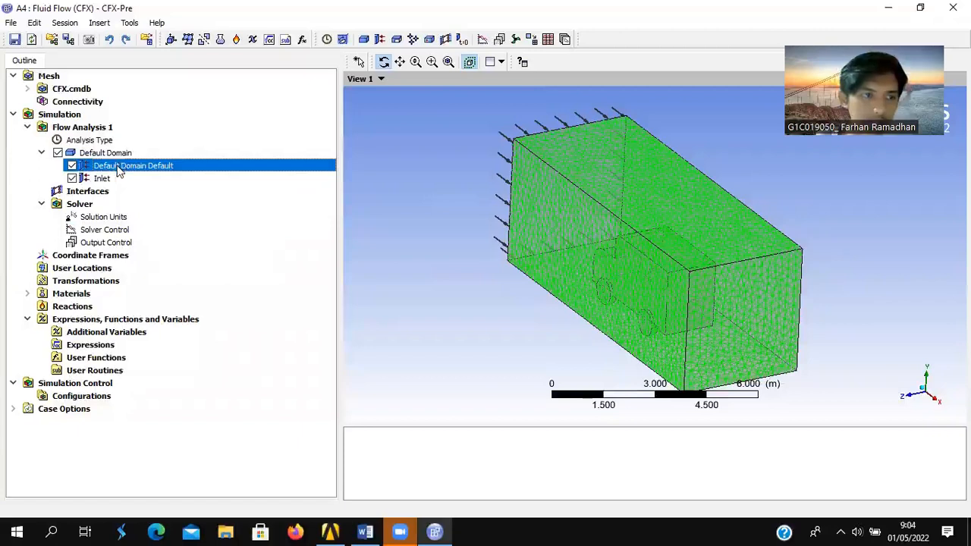
double_click(119, 167)
click(115, 92)
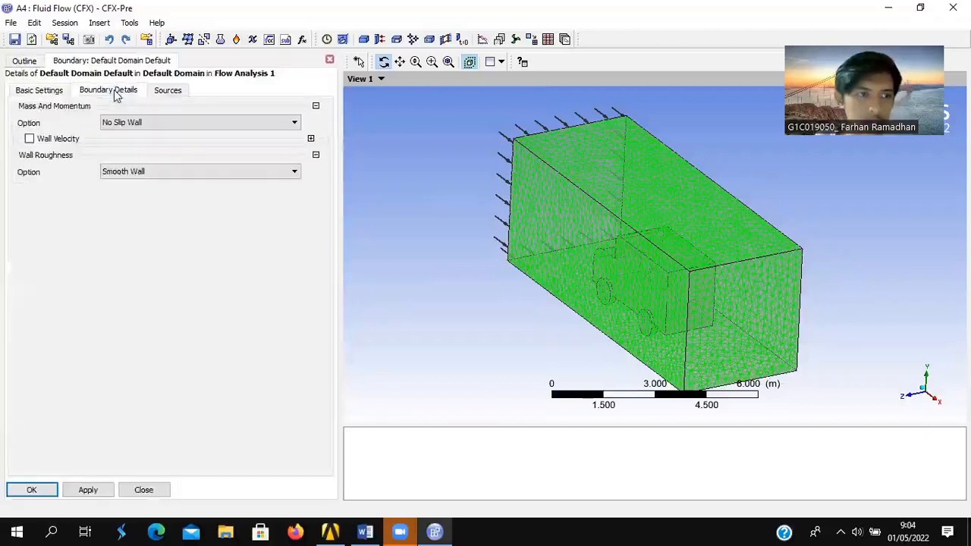
click(169, 90)
click(47, 89)
click(27, 61)
- Select Air at 25 C as the Default Domain's material and check the air temperature required in the Word assignment
double_click(107, 152)
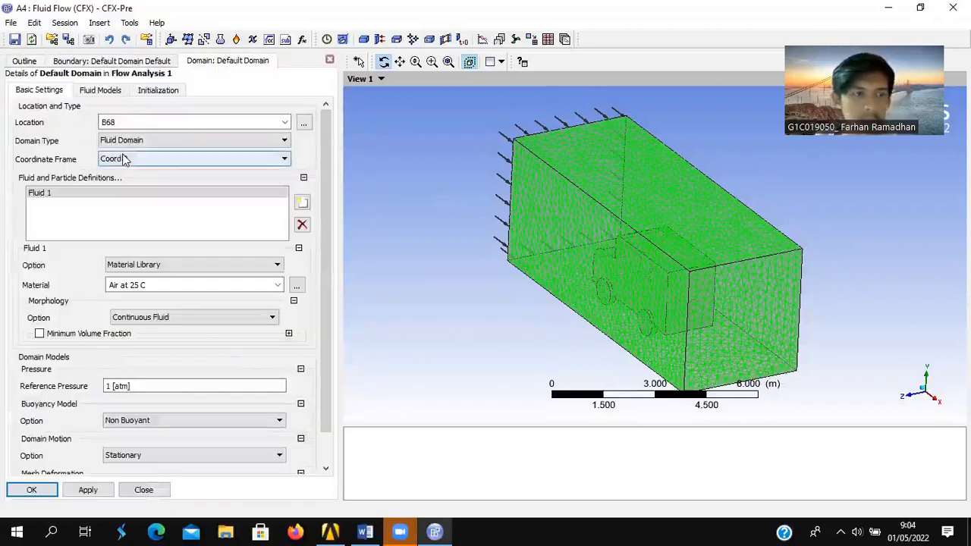
click(277, 285)
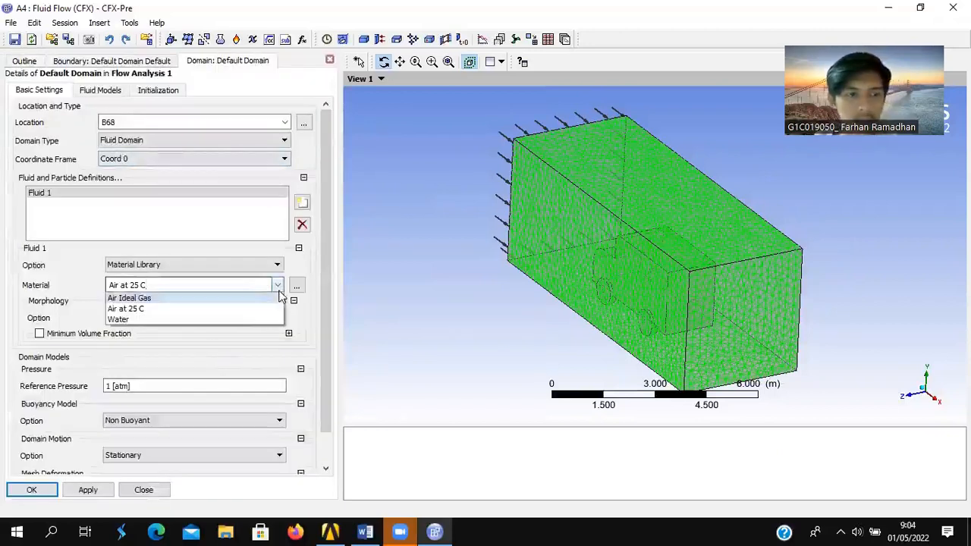
click(245, 309)
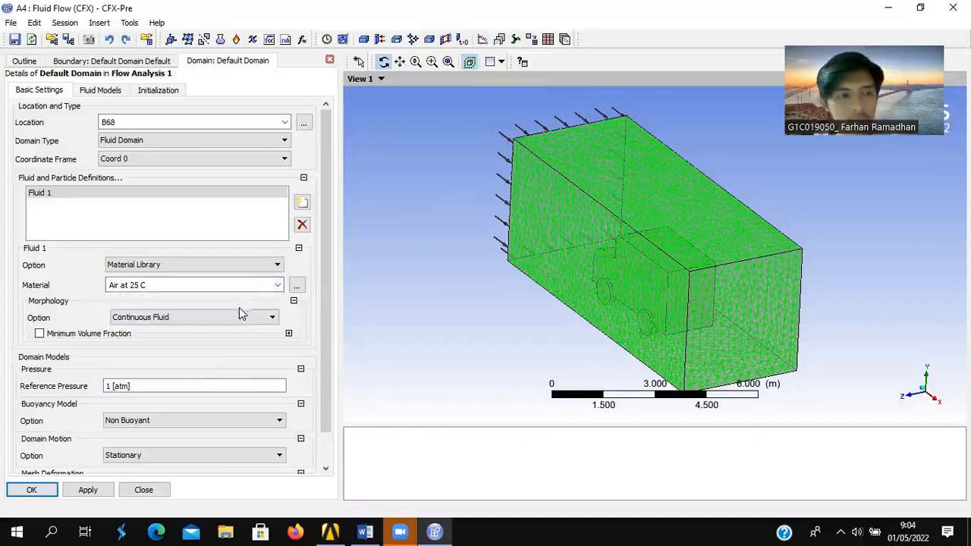
click(184, 287)
click(446, 531)
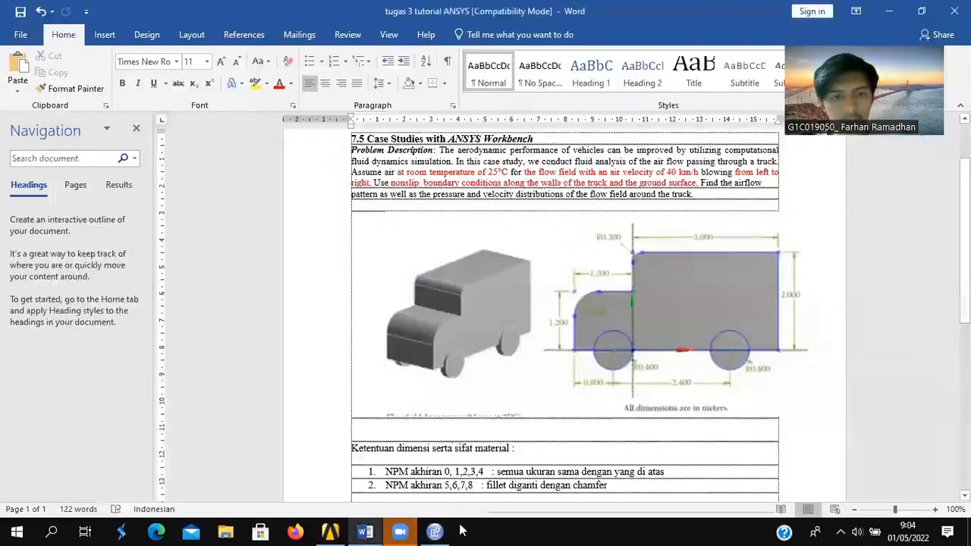
click(434, 532)
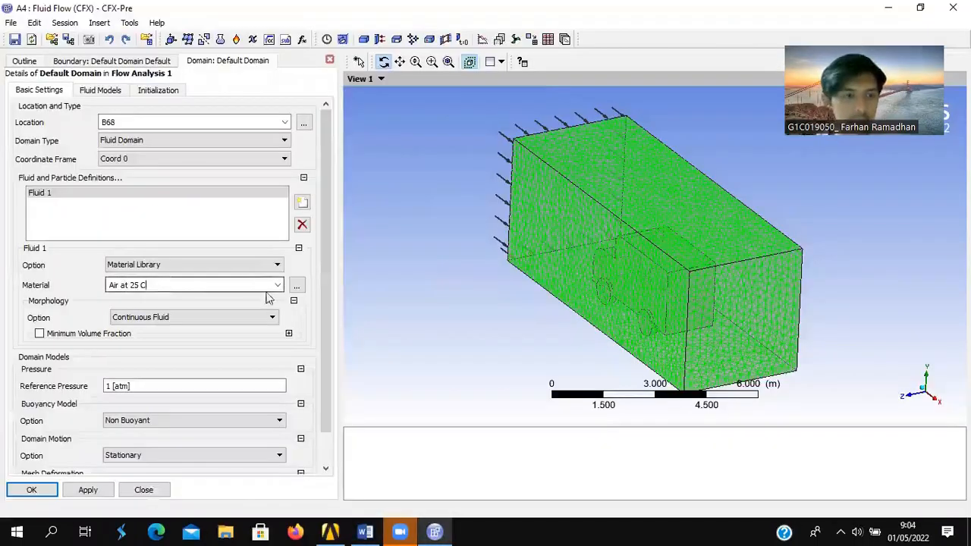
- Review the Default Domain's fluid models and basic settings, and apply the domain definition
click(97, 90)
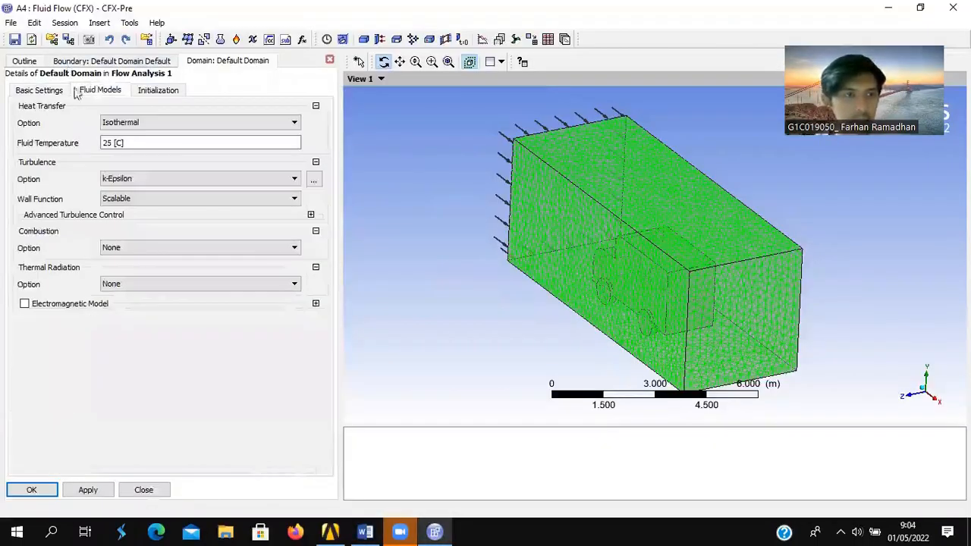
click(40, 89)
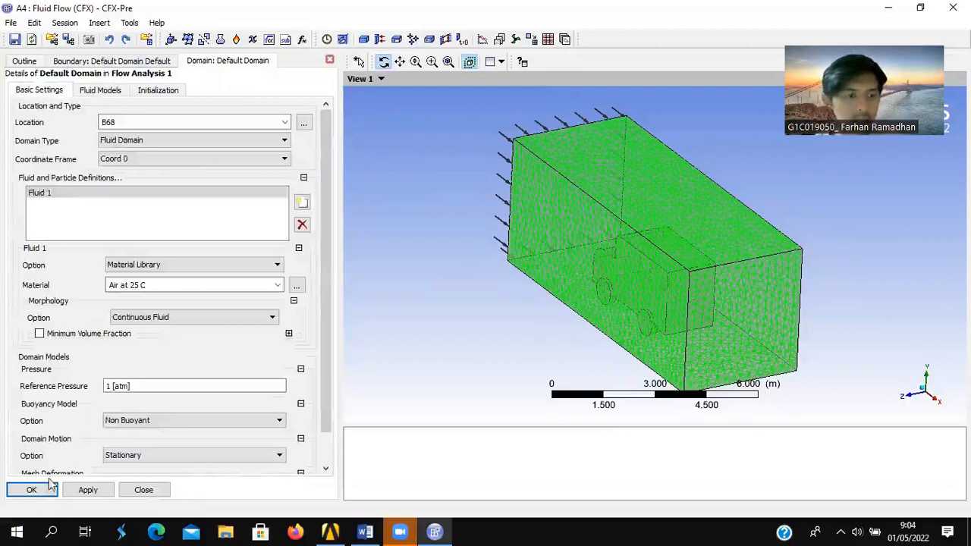
click(84, 487)
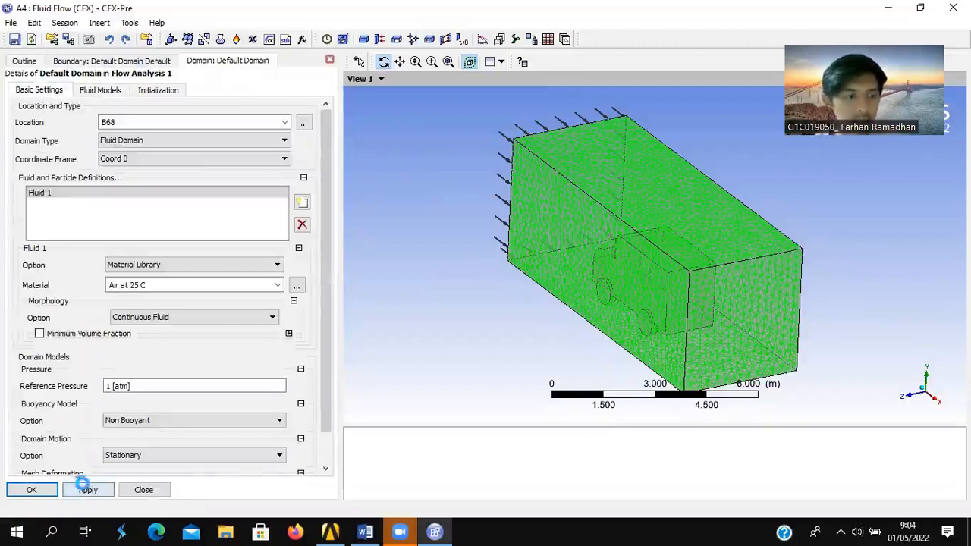
click(32, 489)
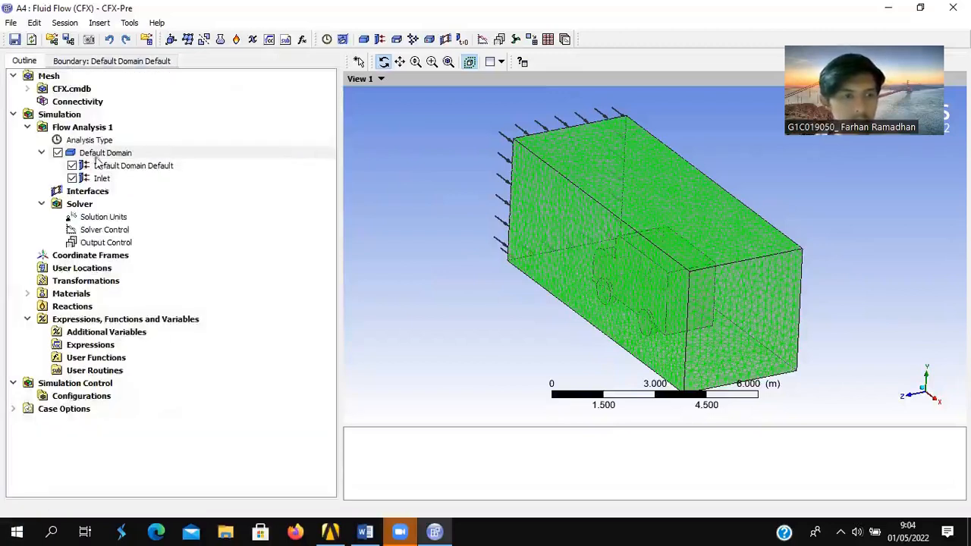
- Insert a new boundary named Outlet in the Default Domain
right_click(100, 154)
mouse_move(192, 208)
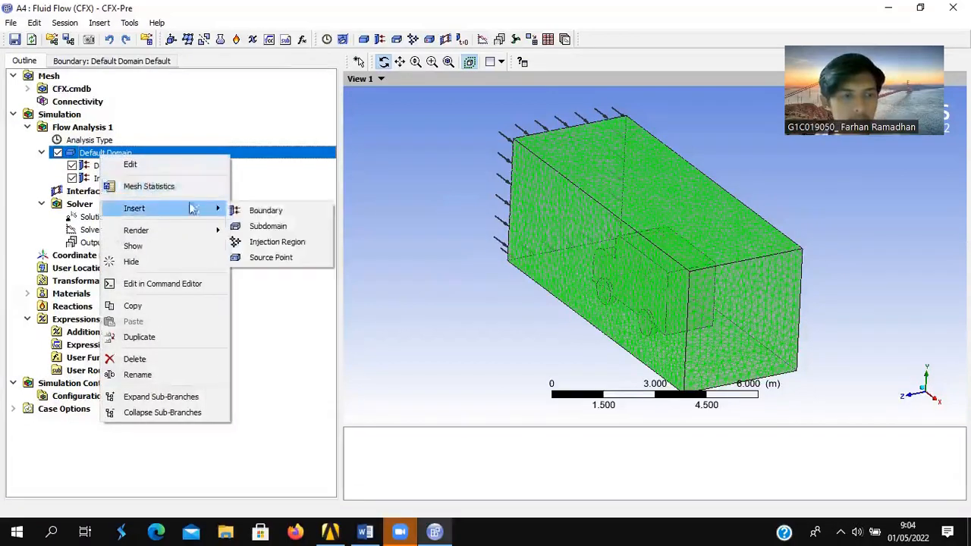
click(288, 212)
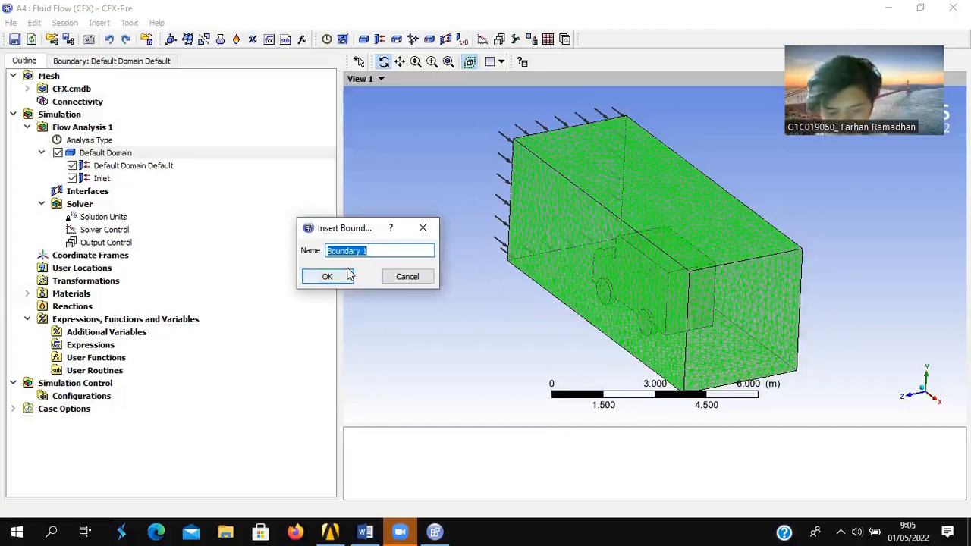
text(Outlet)
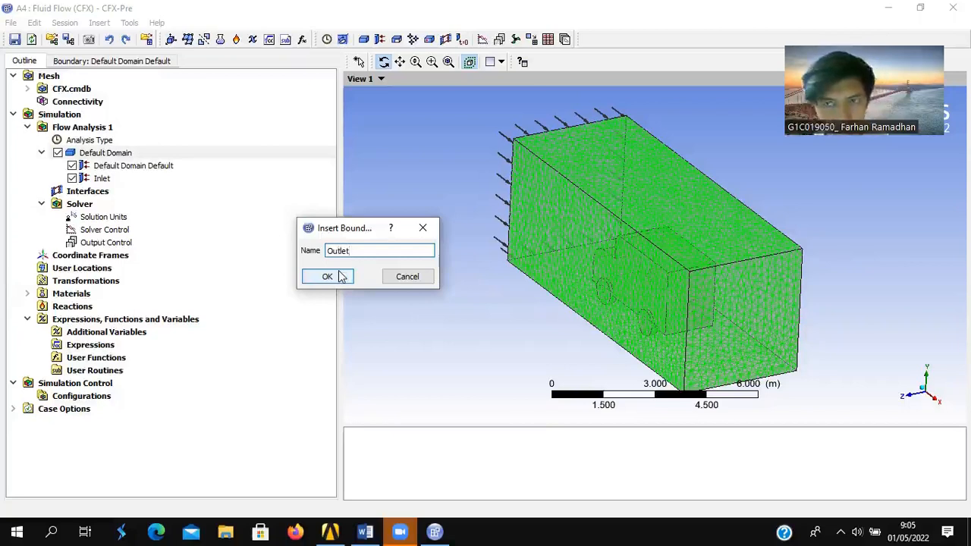
click(340, 277)
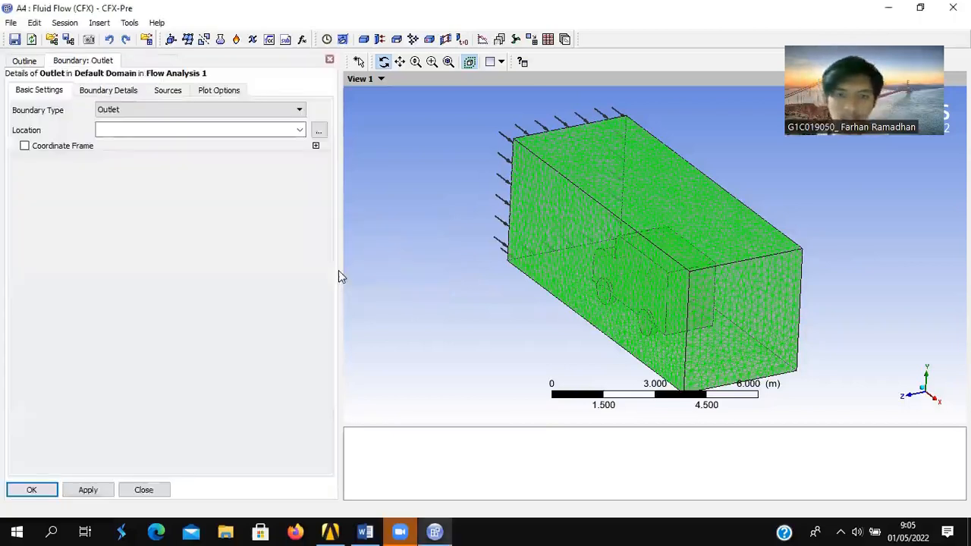
- Set the Outlet boundary's relative pressure to 0 Pa
click(117, 91)
click(149, 182)
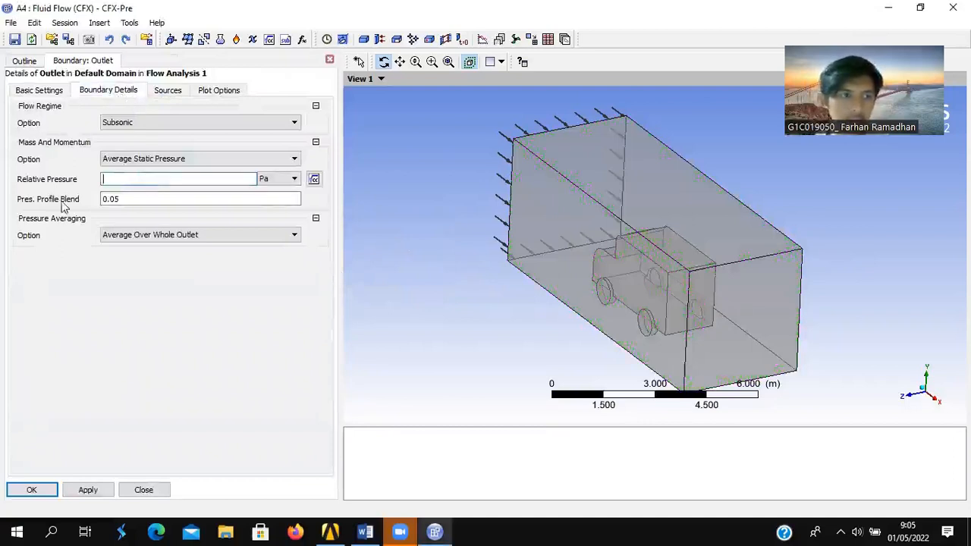
text(0)
key(Return)
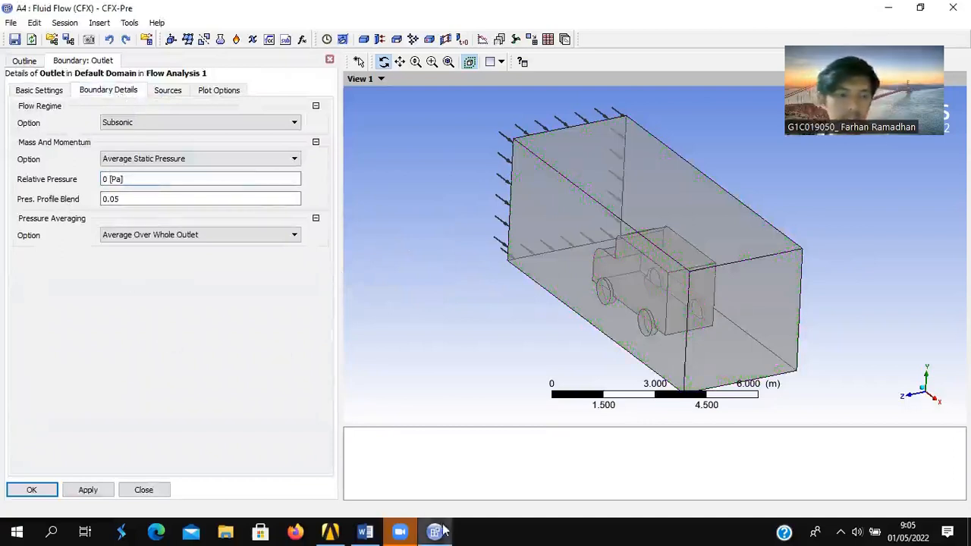
- Assign the enclosure's end face behind the truck as the Outlet location
click(52, 90)
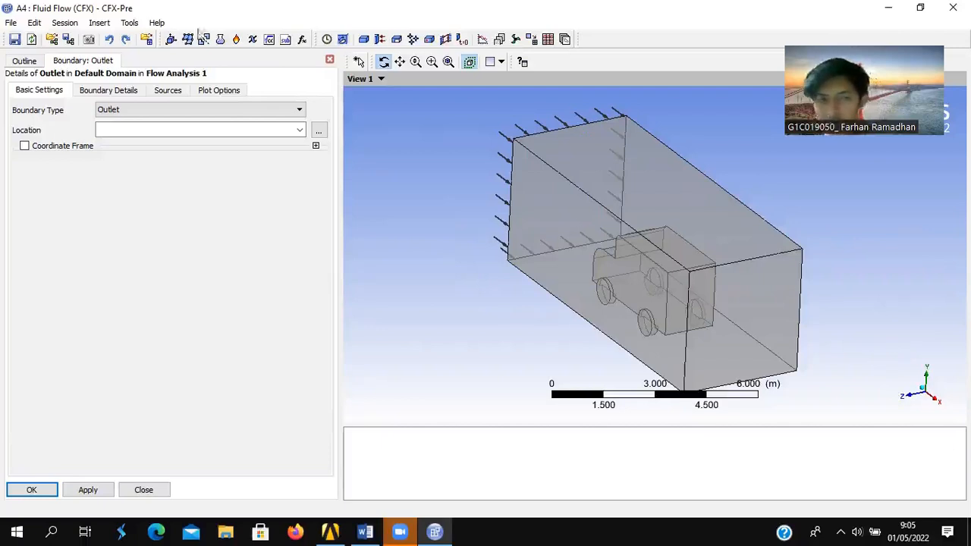
click(181, 131)
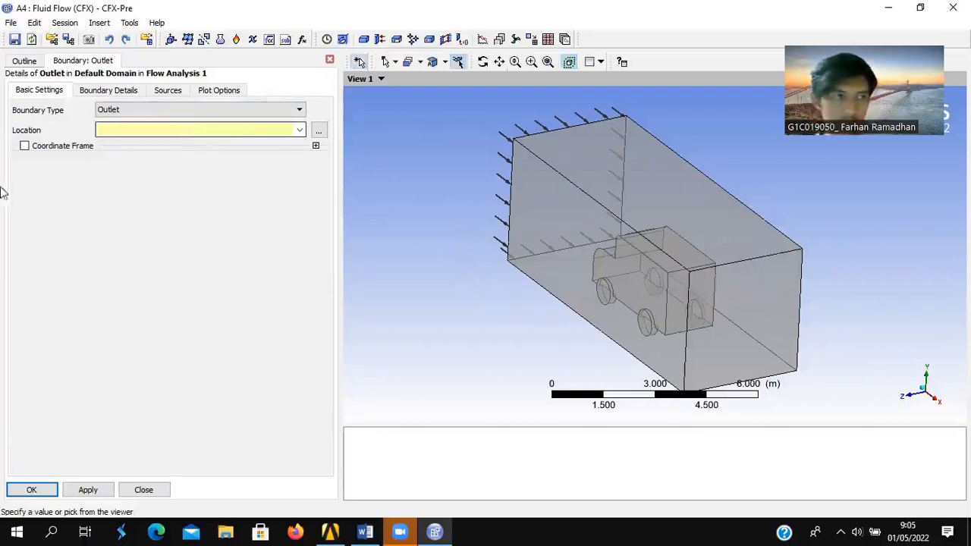
click(745, 321)
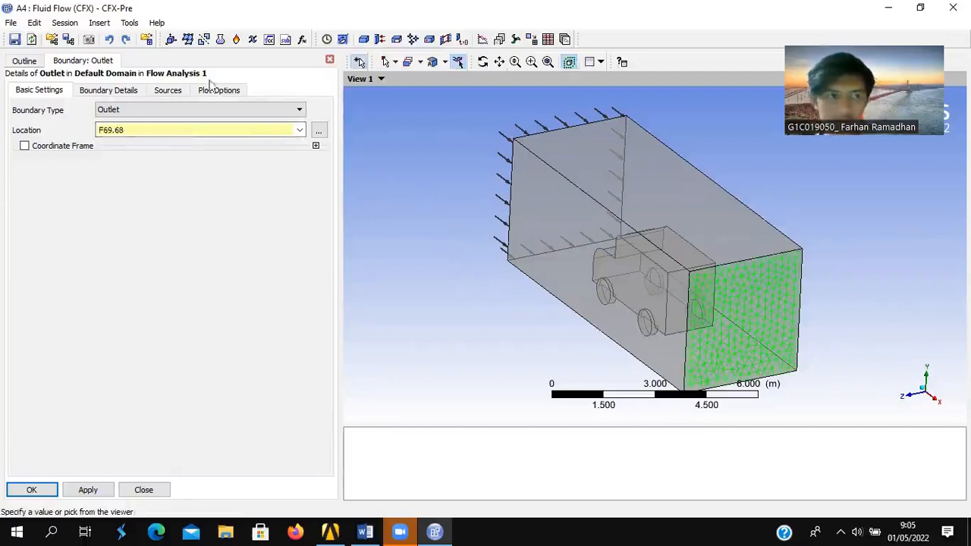
- Recheck the Outlet's boundary details and basic settings, and apply the boundary
click(122, 90)
click(47, 89)
click(85, 91)
click(50, 90)
click(114, 90)
click(23, 90)
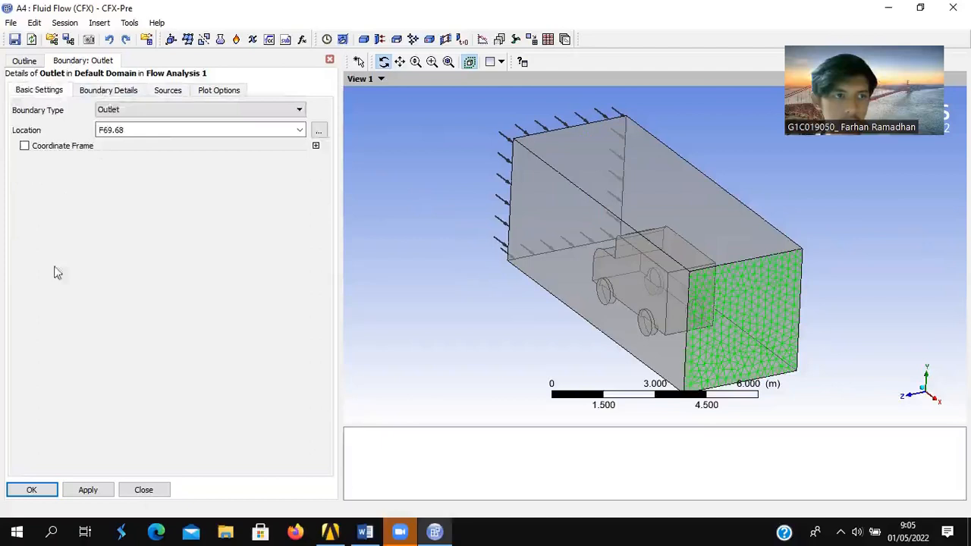
click(89, 490)
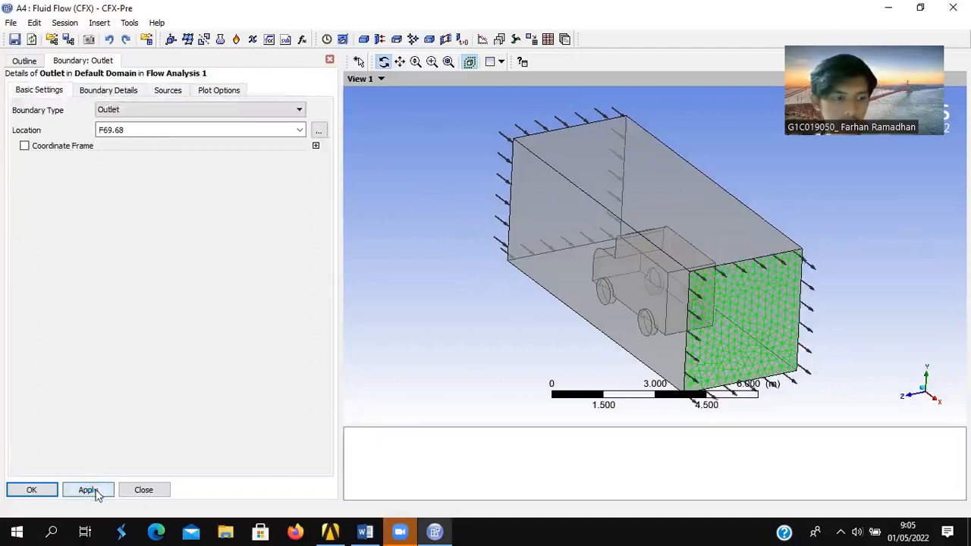
click(23, 486)
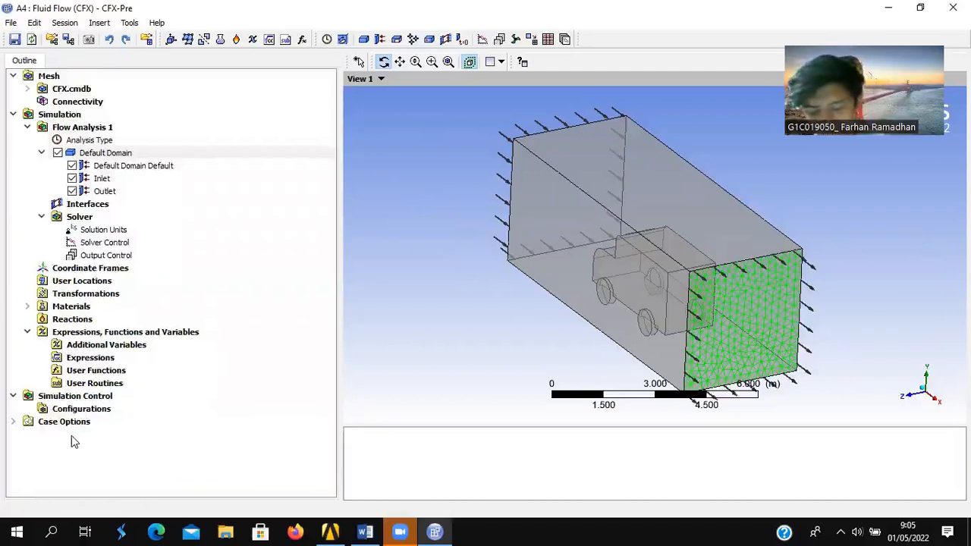
- Insert a new boundary named Opening in the Default Domain
right_click(115, 155)
mouse_move(176, 211)
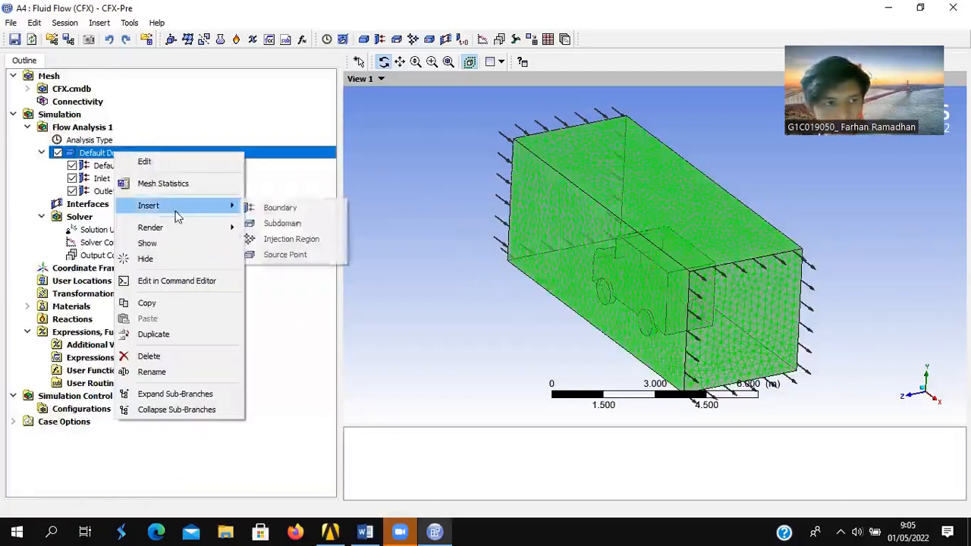
click(317, 215)
text(O)
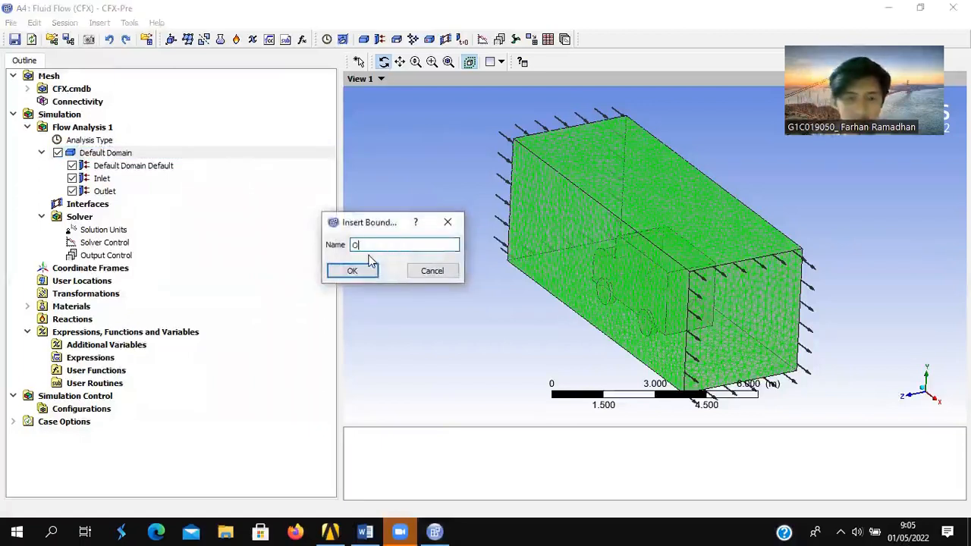
text(pening)
key(Return)
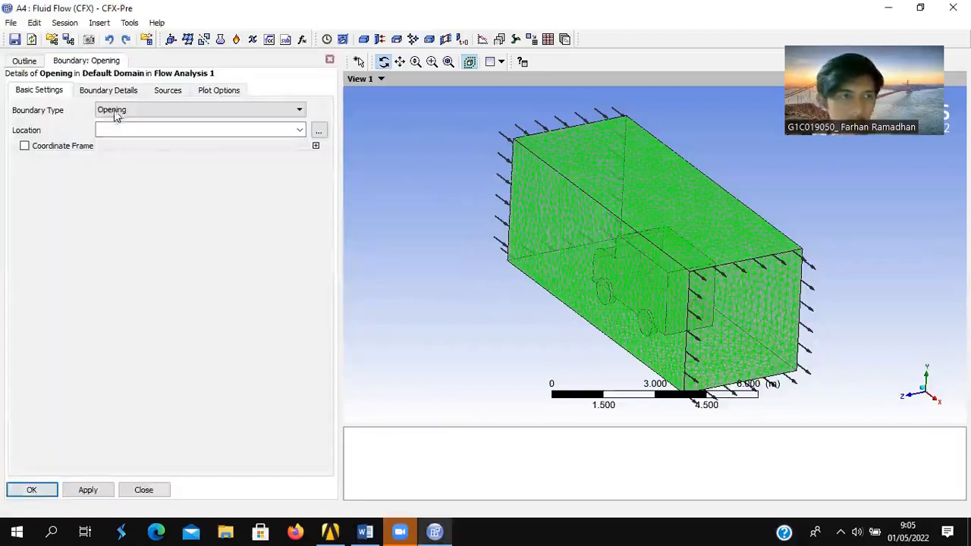
- Check the Opening's boundary type and set its relative pressure to 0 Pa
click(126, 114)
click(126, 113)
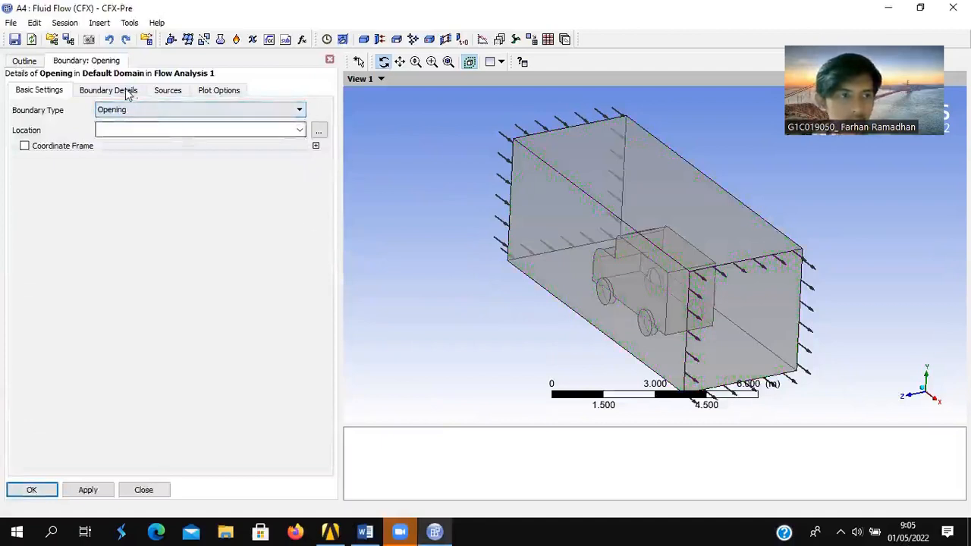
click(128, 91)
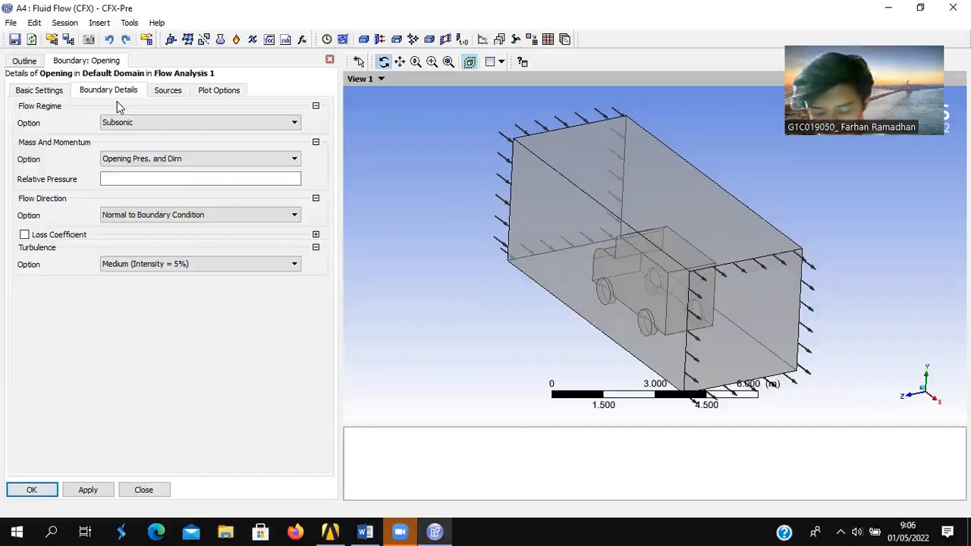
click(129, 176)
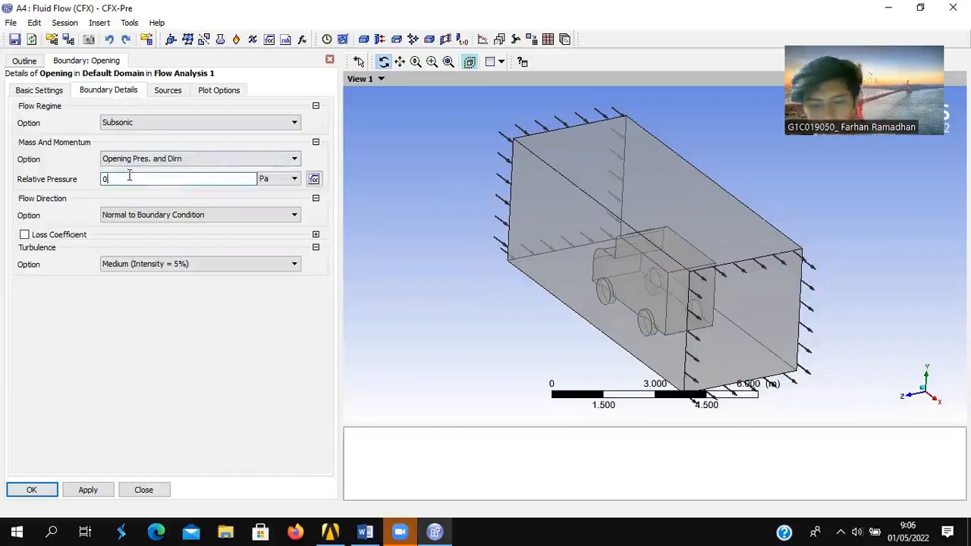
click(138, 342)
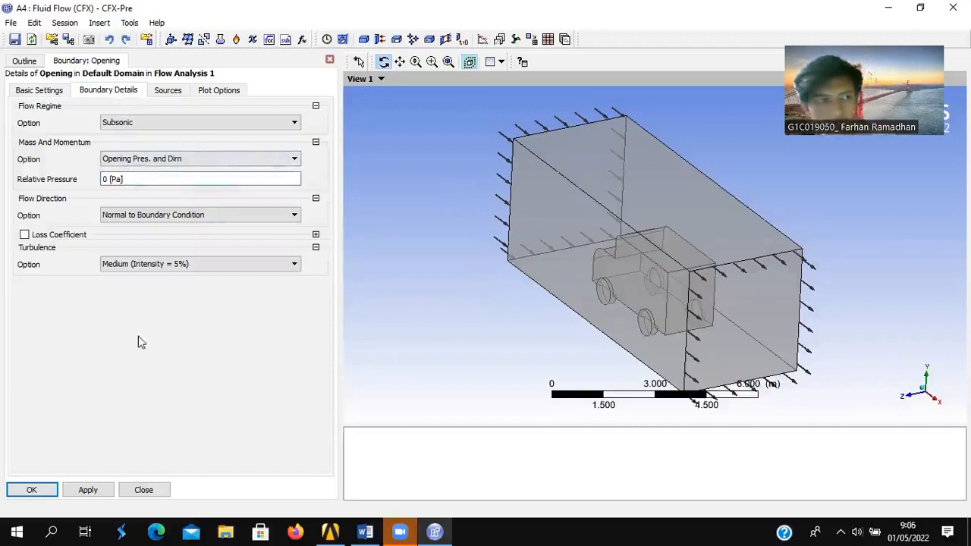
- Return to the Opening's basic settings and recheck its boundary type
click(58, 92)
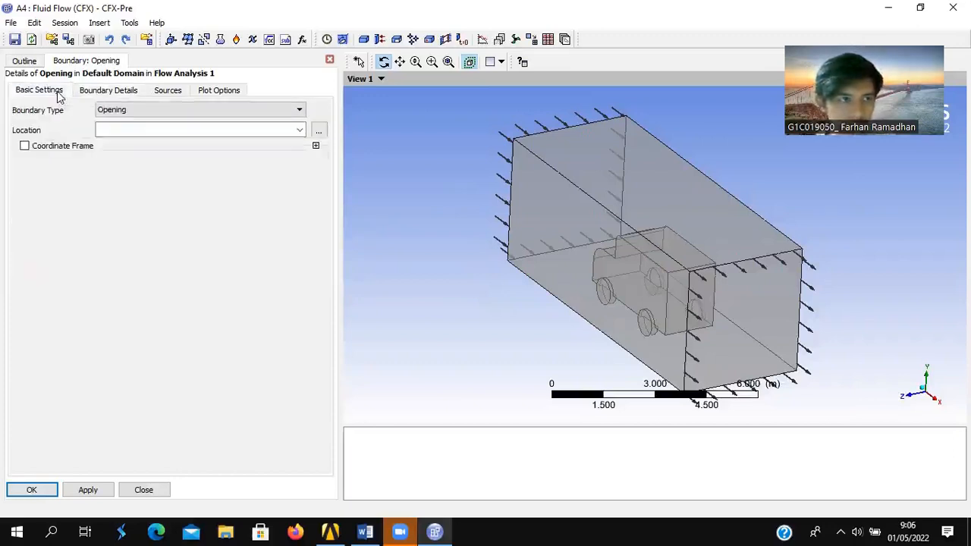
click(132, 110)
click(133, 110)
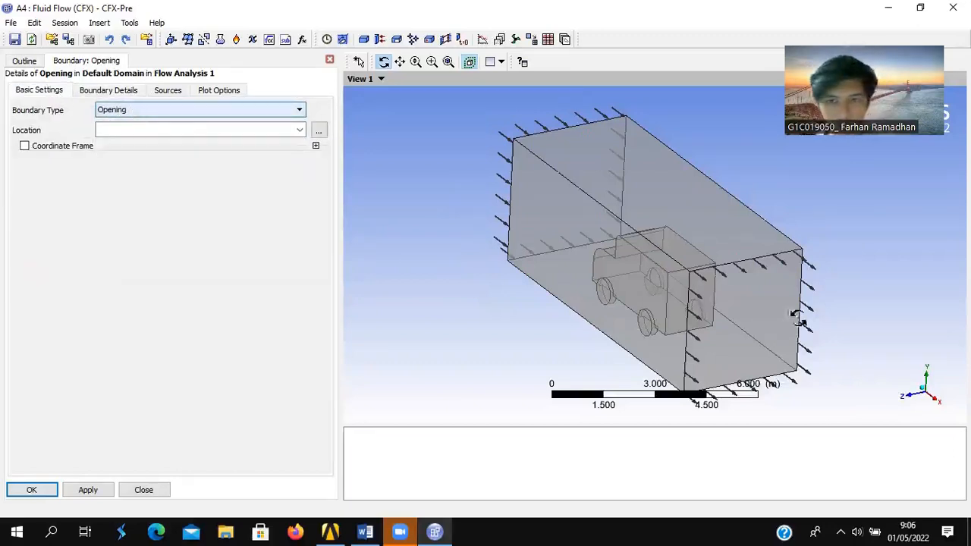
- Assign the enclosure's top face and its two long side faces as the Opening's location
drag(941, 303, 910, 300)
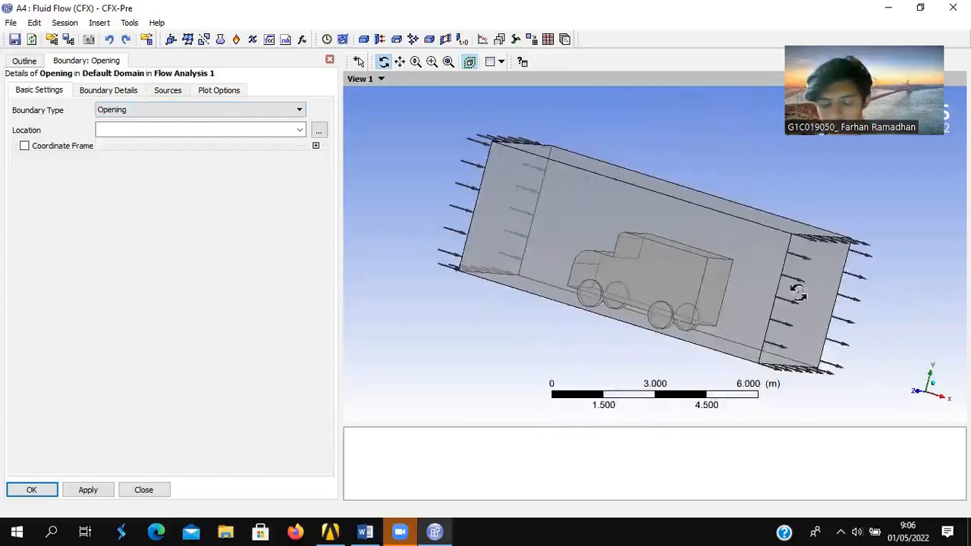
drag(843, 231, 833, 237)
drag(789, 270, 790, 254)
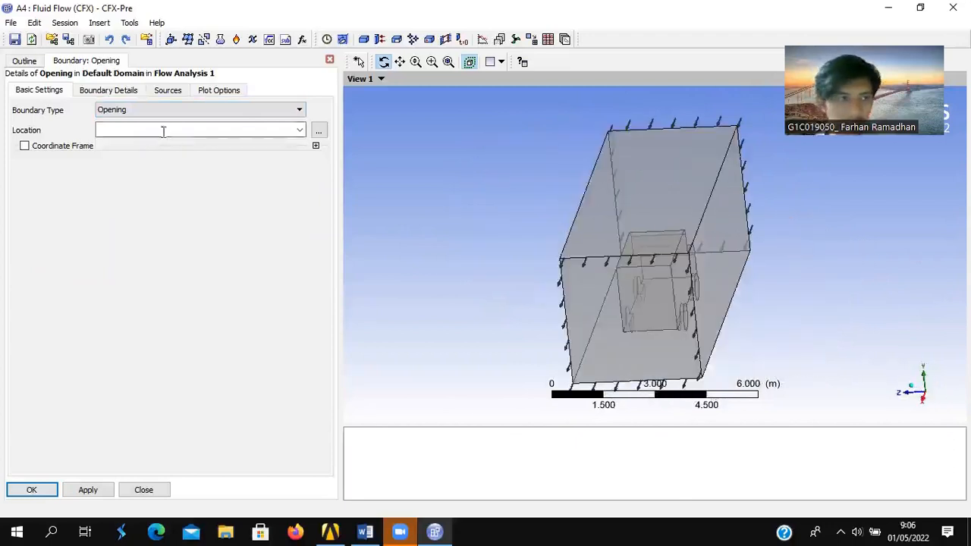
click(163, 132)
mouse_move(750, 271)
middle_down()
mouse_move(841, 246)
mouse_move(794, 289)
mouse_move(733, 270)
middle_up()
click(695, 258)
ctrl+click(683, 258)
middle_drag(900, 217, 819, 245)
ctrl+click(662, 212)
middle_drag(843, 197, 787, 208)
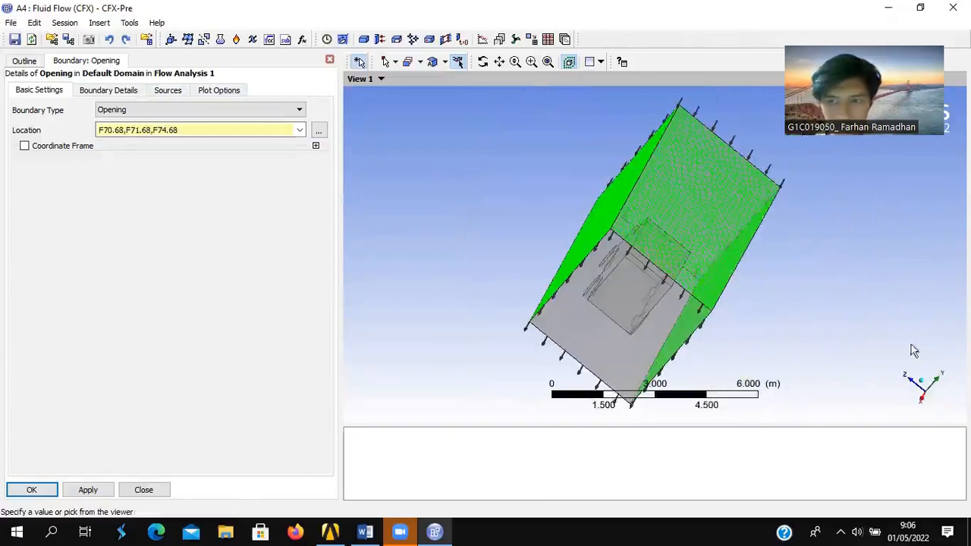
click(925, 387)
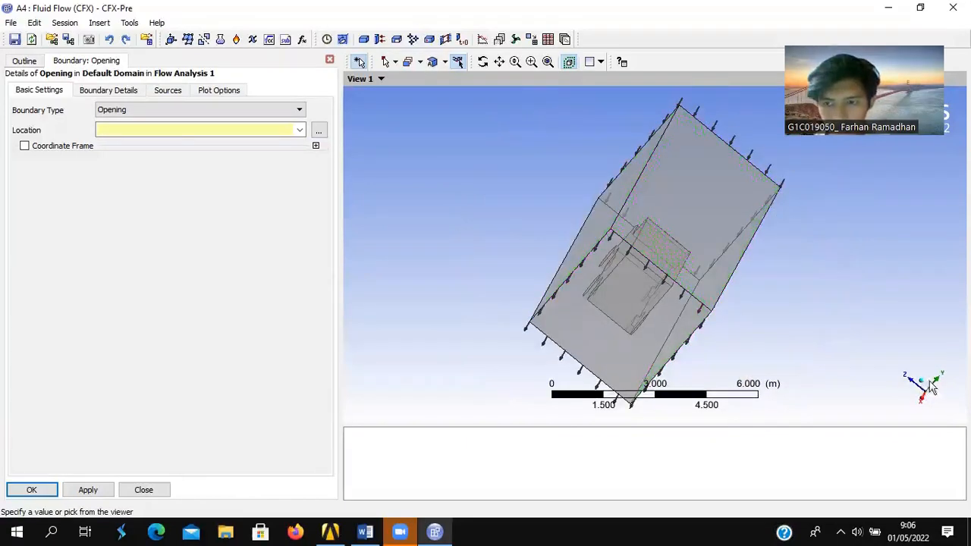
ctrl+click(606, 196)
middle_drag(834, 268, 731, 284)
ctrl+click(731, 284)
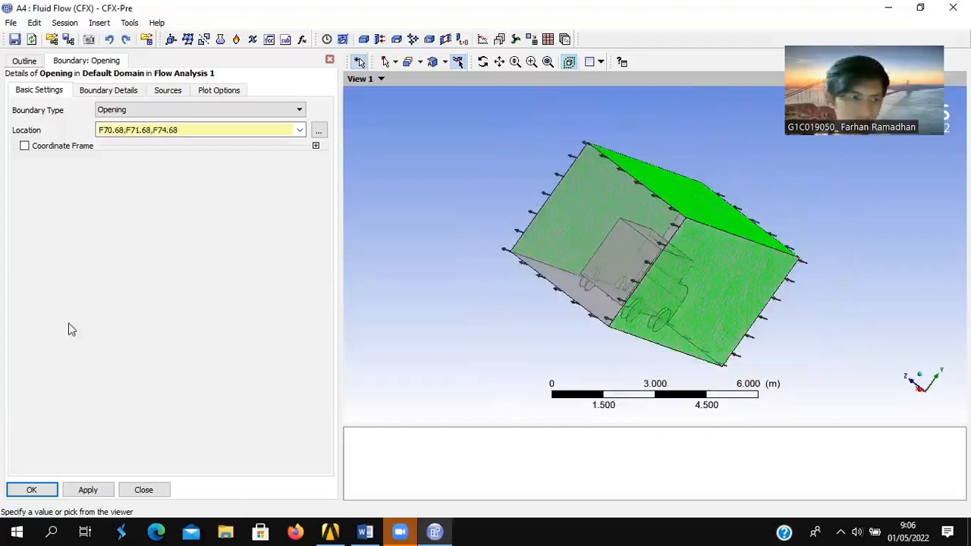
- Recheck the Opening's boundary details and location, apply the boundary and close its settings
click(114, 91)
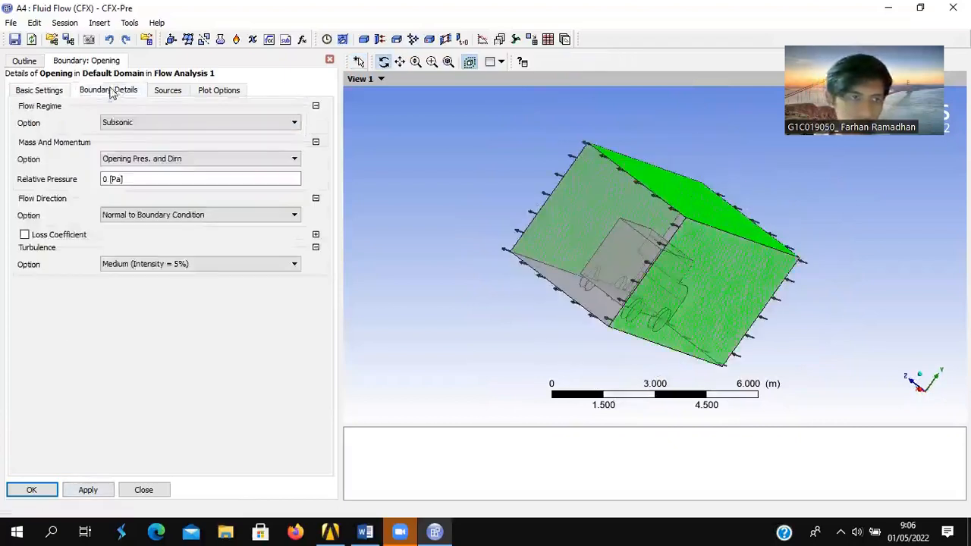
click(54, 92)
click(88, 490)
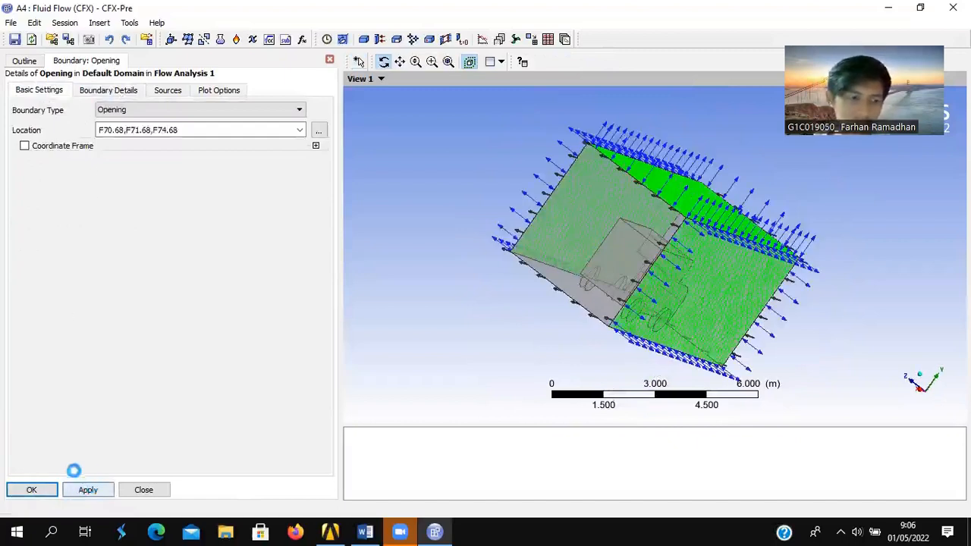
click(29, 490)
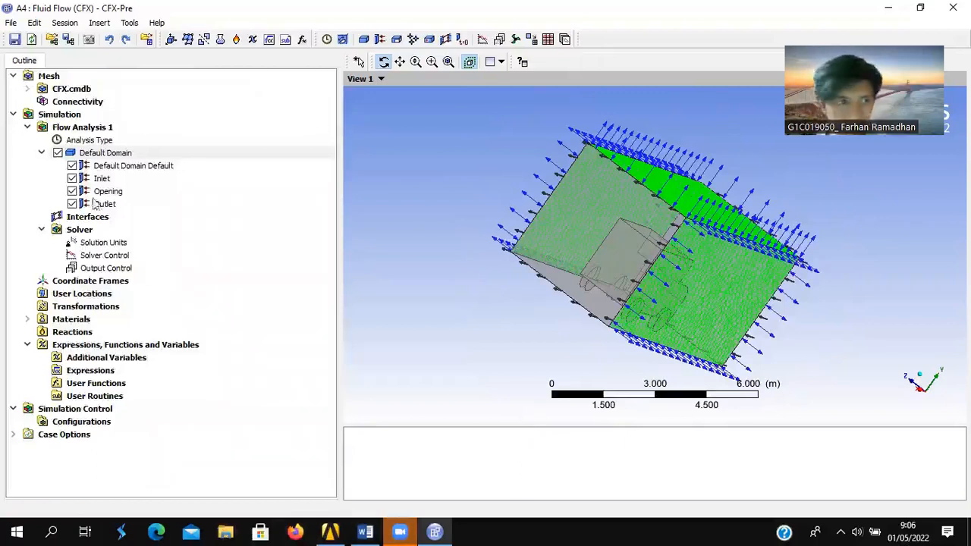
- Insert a new boundary named Wall in the Default Domain
right_click(108, 156)
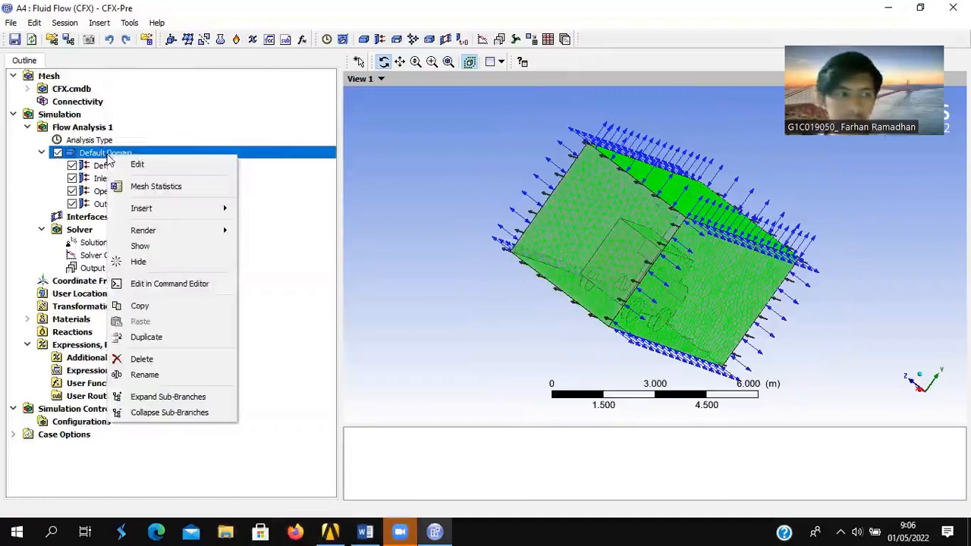
mouse_move(165, 209)
click(262, 212)
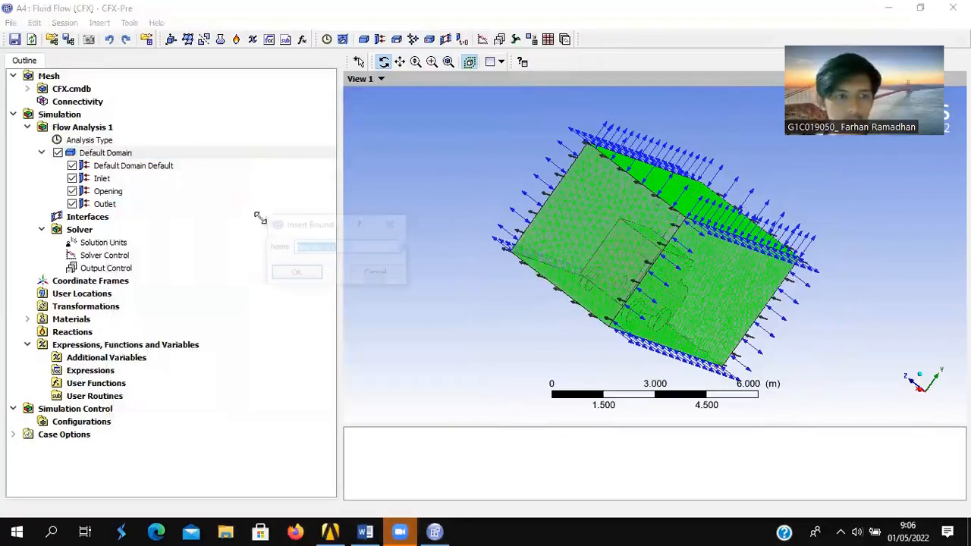
text(Wa)
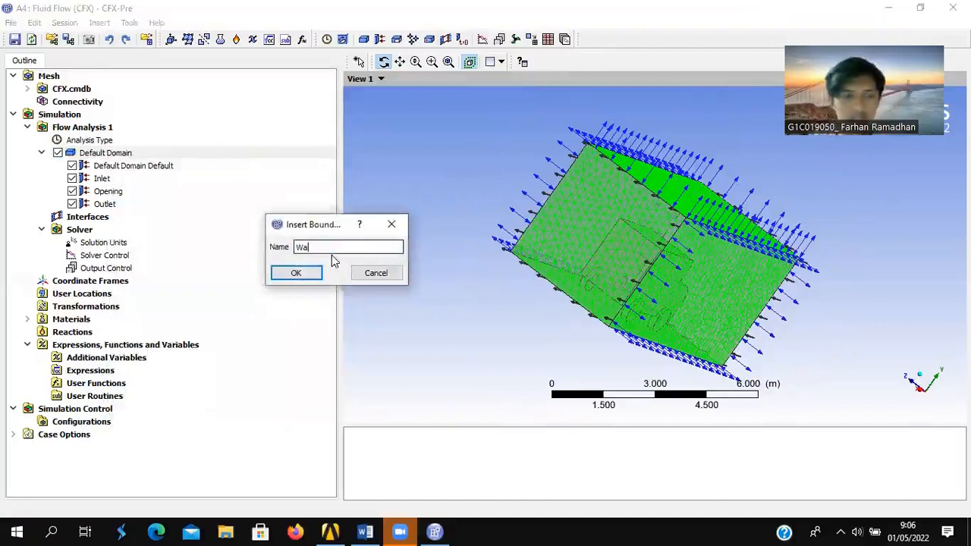
key(Return)
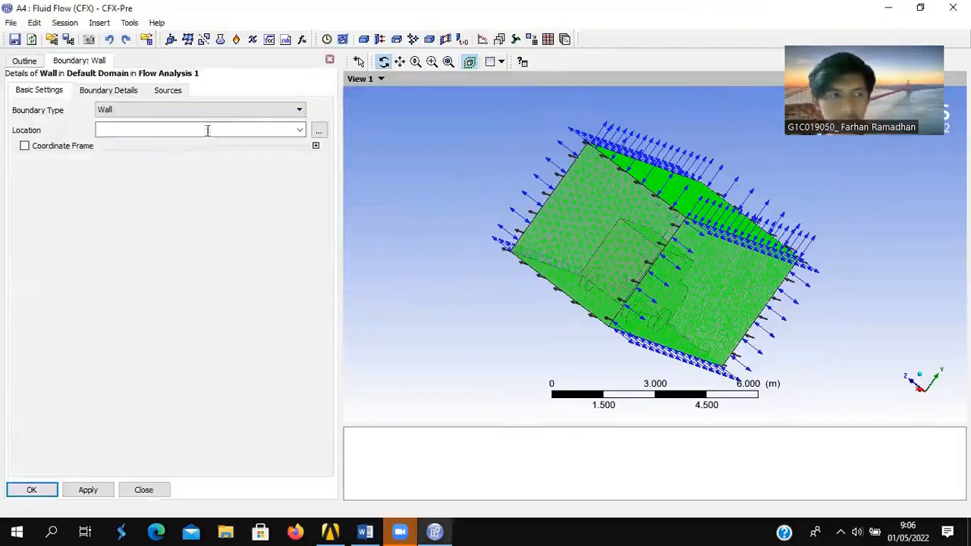
- Check the Wall's boundary type and review its boundary details
click(210, 112)
click(210, 115)
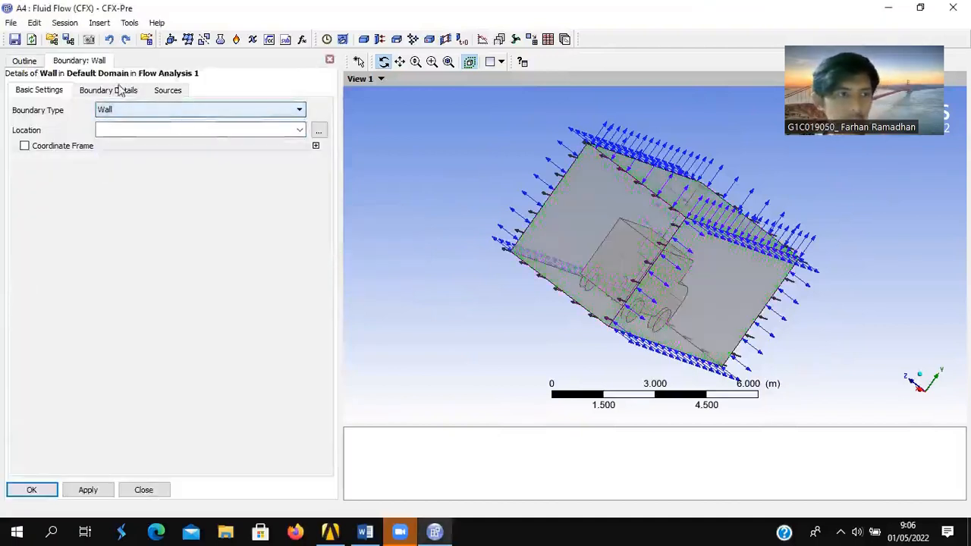
click(119, 92)
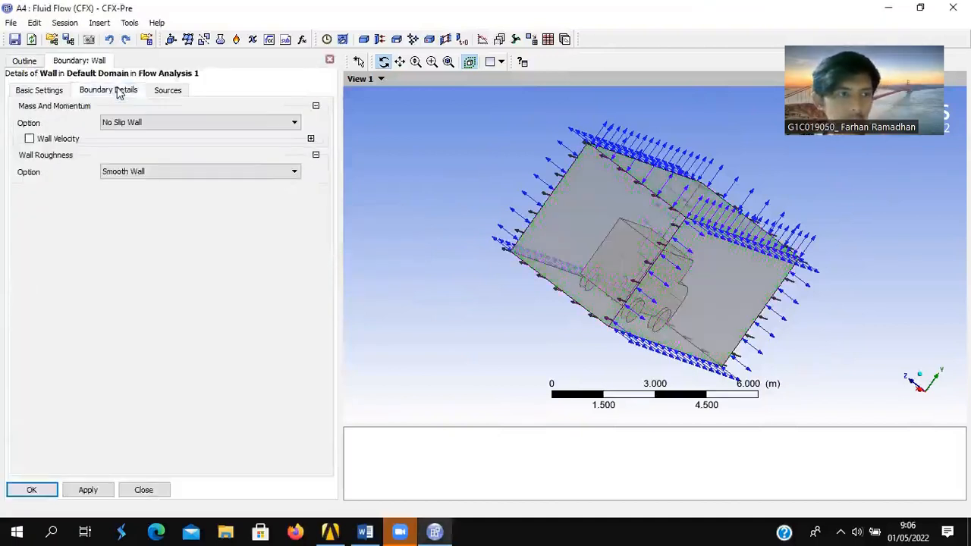
click(43, 90)
- Open the Wall's location face list and highlight its entries in the model to identify the ground and truck faces
click(163, 129)
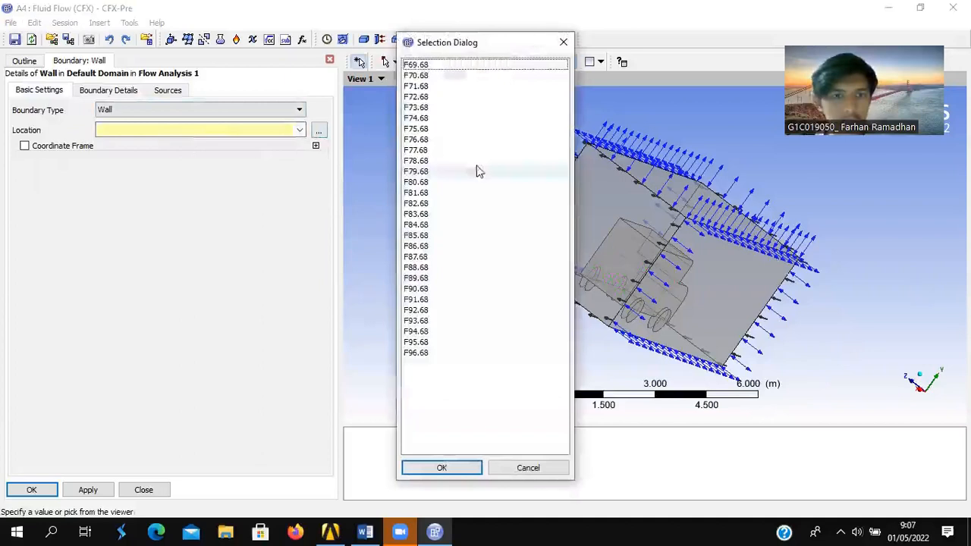
click(436, 68)
click(438, 76)
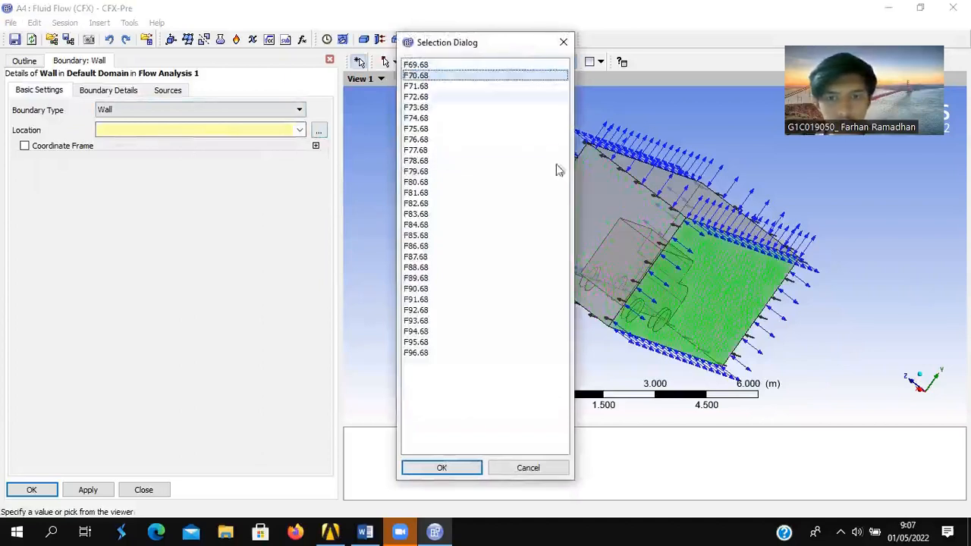
click(466, 88)
click(451, 97)
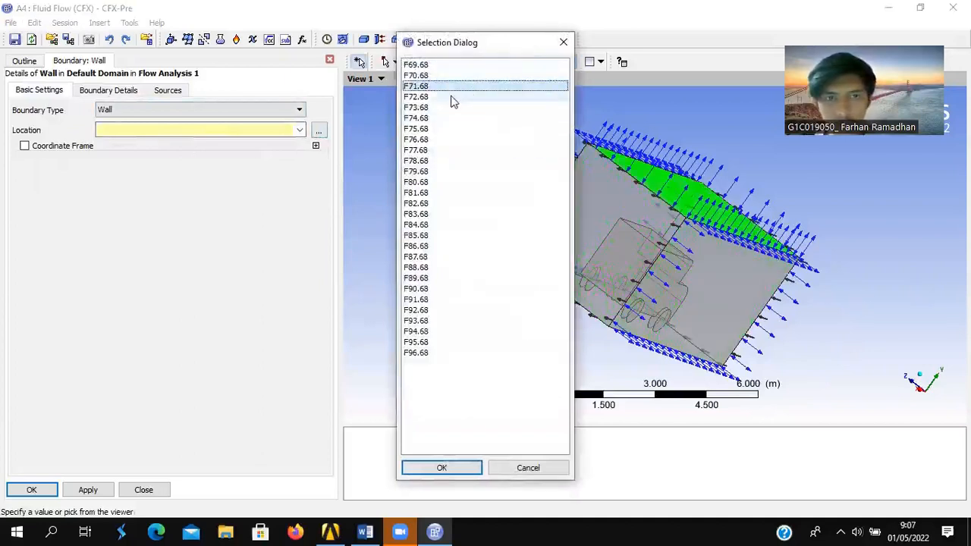
click(452, 107)
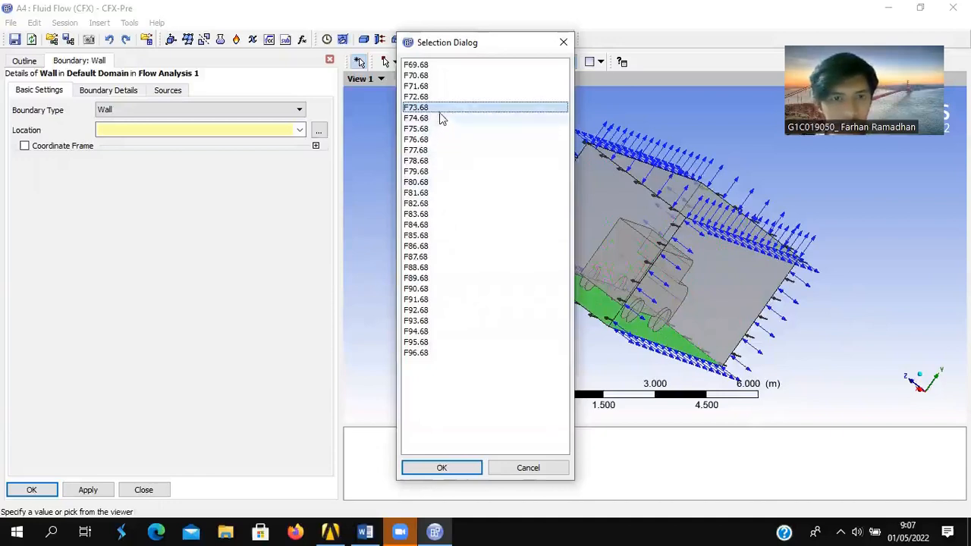
drag(445, 111, 438, 361)
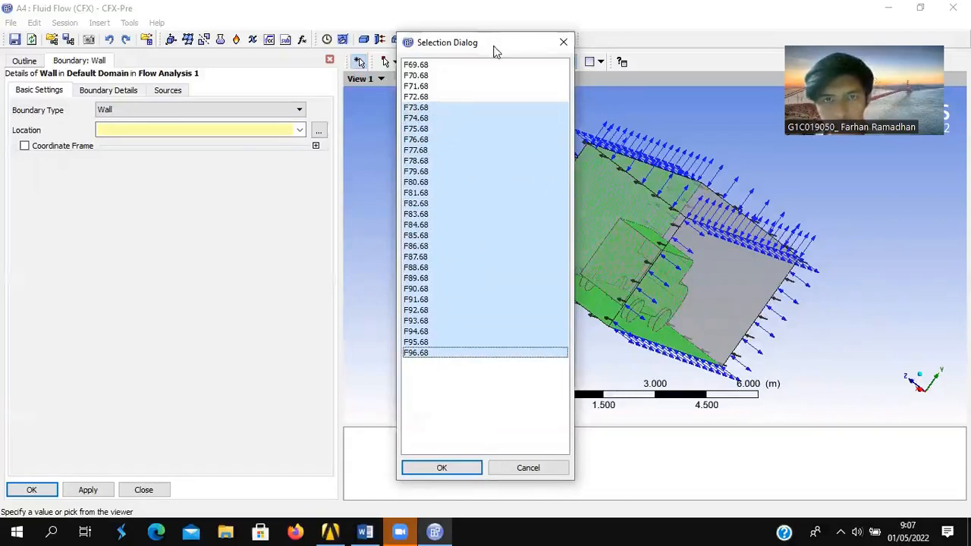
drag(489, 48, 382, 29)
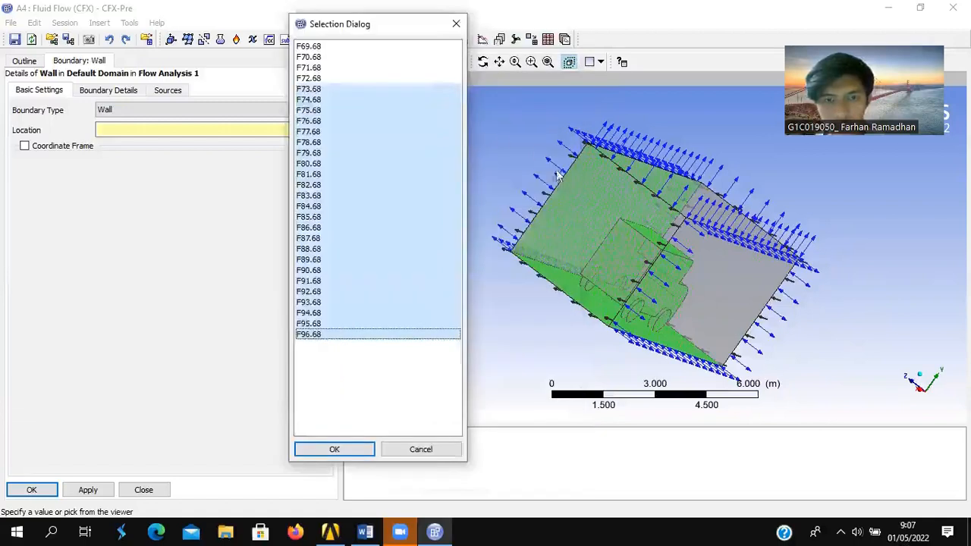
- Assign the ground and truck faces, F73.68 and F75.68 through F96.68, as the Wall's location, excluding side face F74.68
click(319, 102)
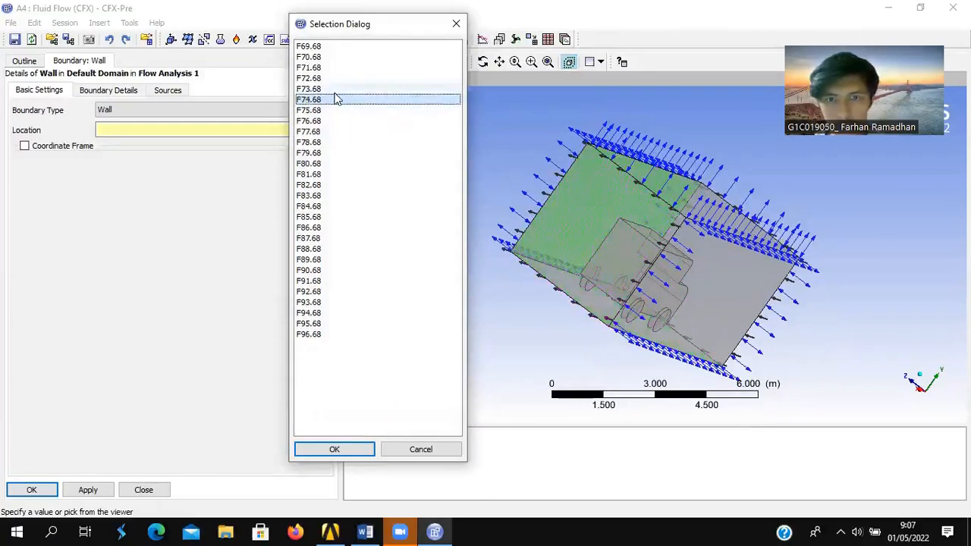
key(Up)
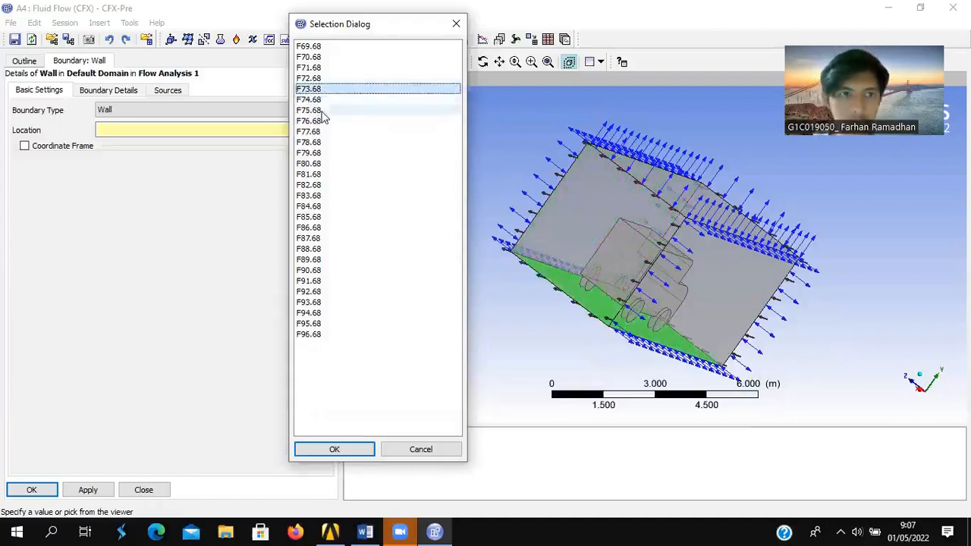
shift+drag(323, 115, 323, 338)
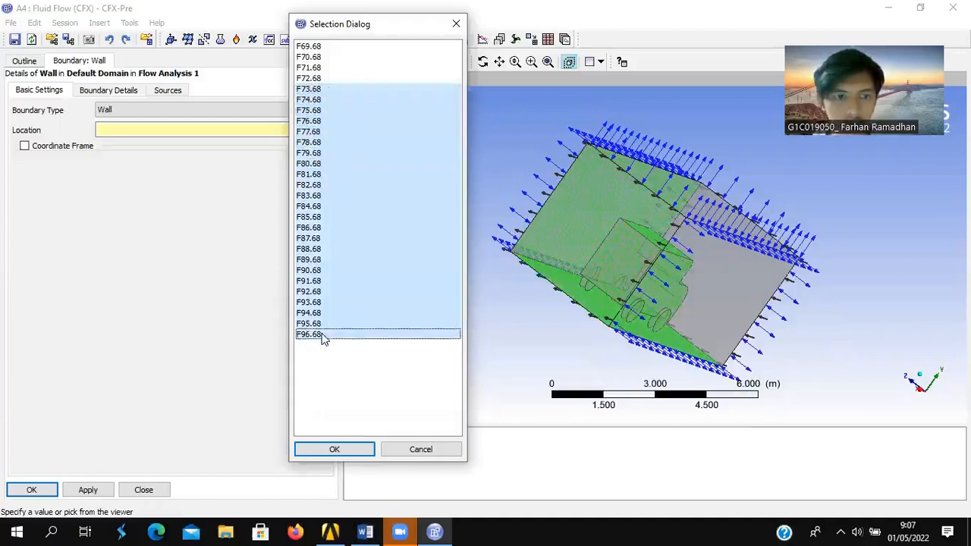
ctrl+click(326, 100)
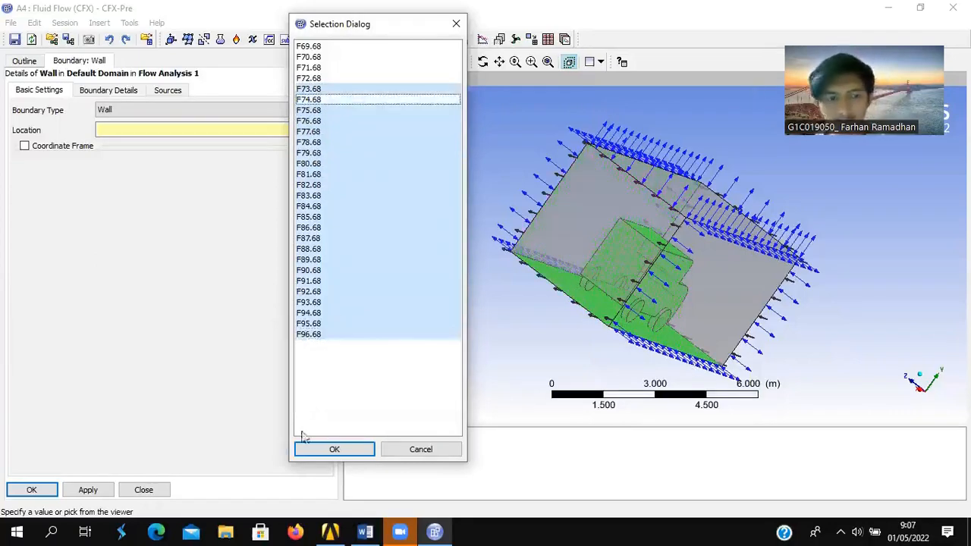
click(334, 450)
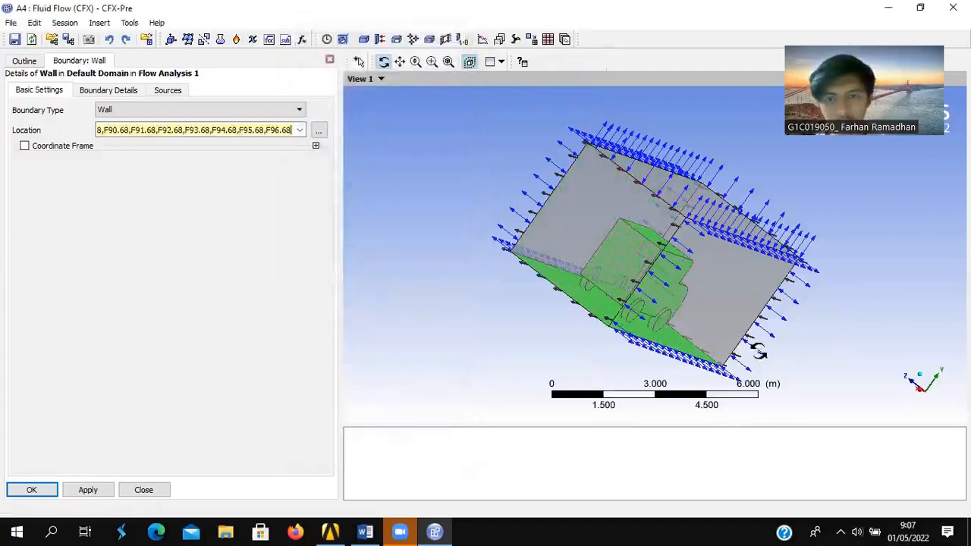
- Keep the Wall's mass and momentum option as No Slip Wall, apply the boundary and close its settings
drag(841, 321, 613, 254)
click(97, 91)
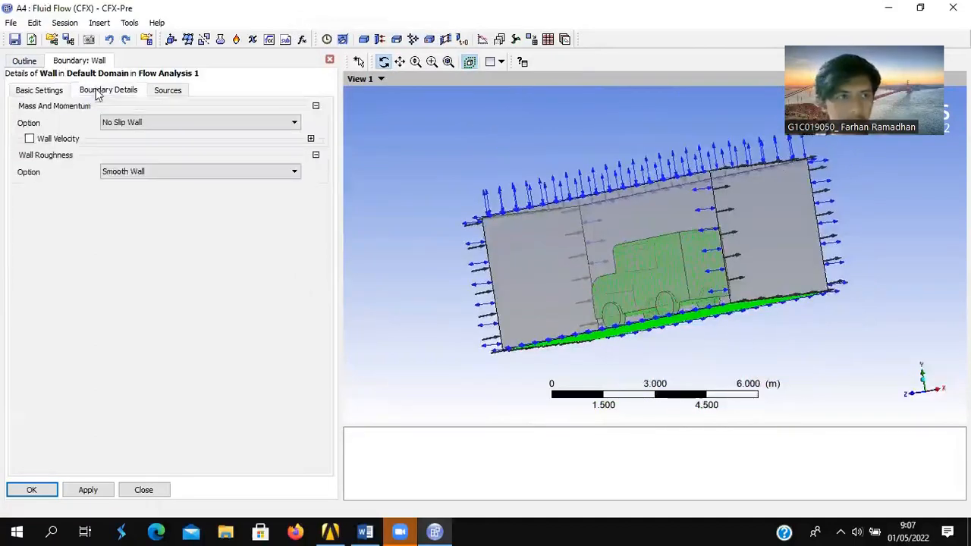
click(155, 123)
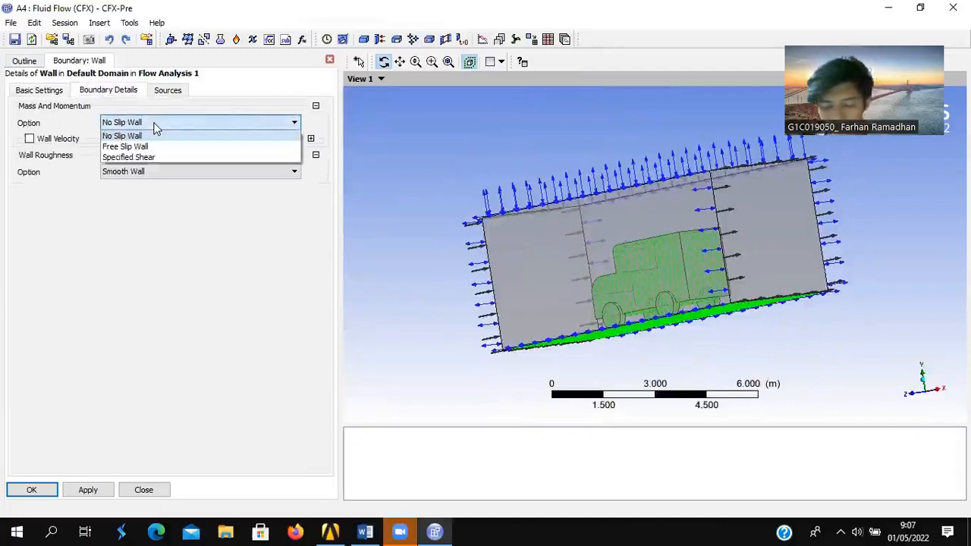
click(155, 125)
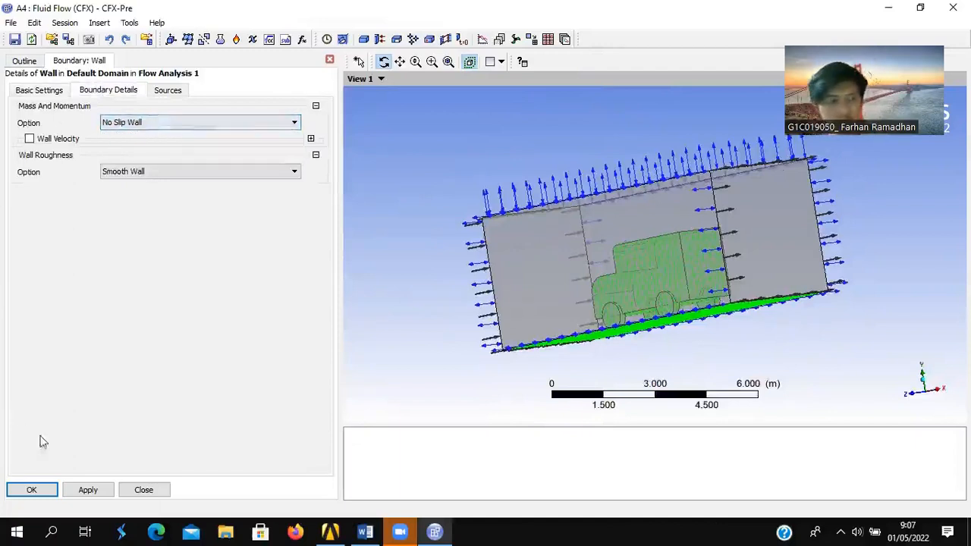
click(106, 490)
click(91, 484)
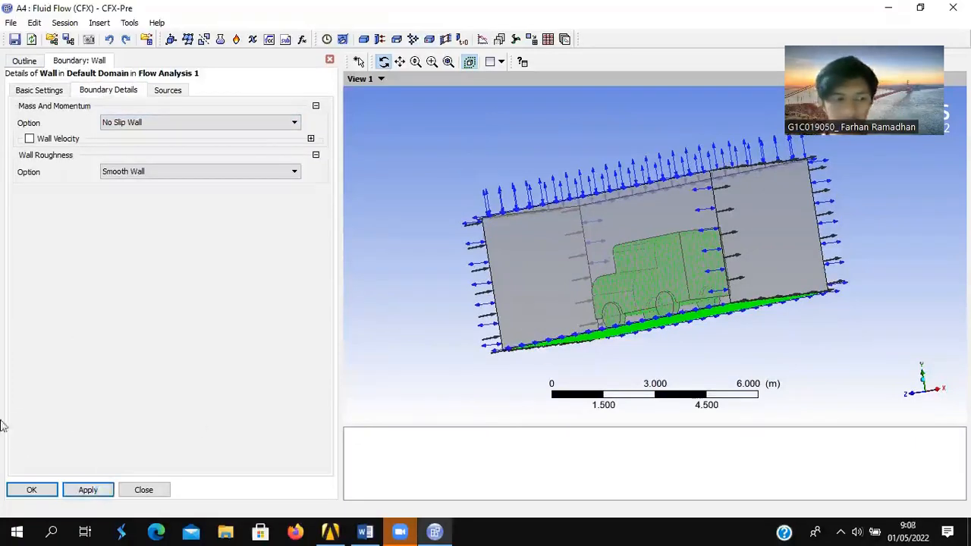
click(47, 494)
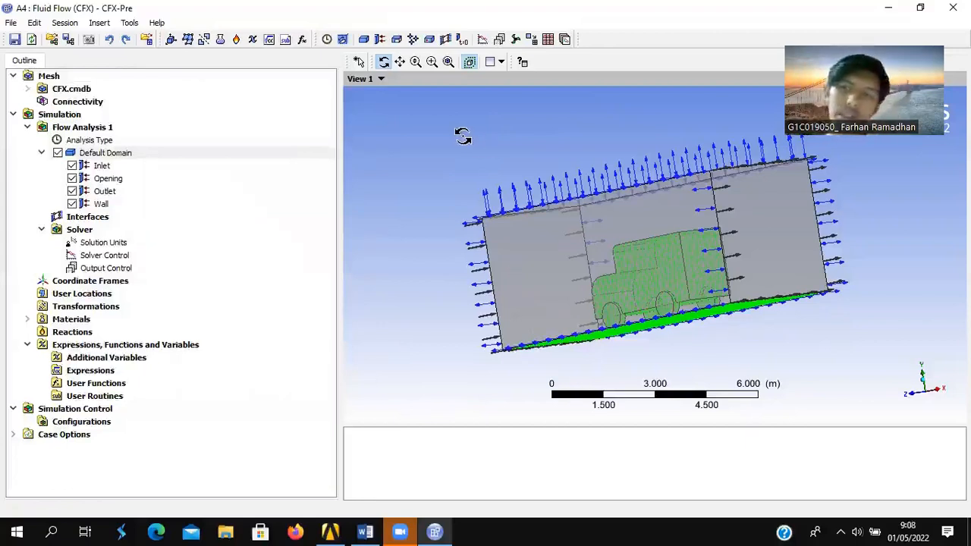
- Close CFX-Pre and switch to the Word document with the truck case study
click(11, 22)
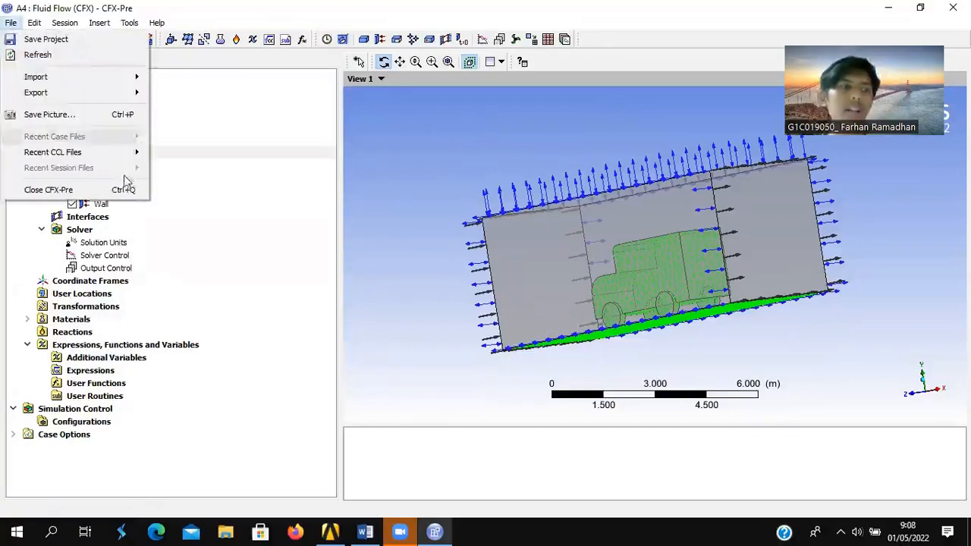
click(119, 191)
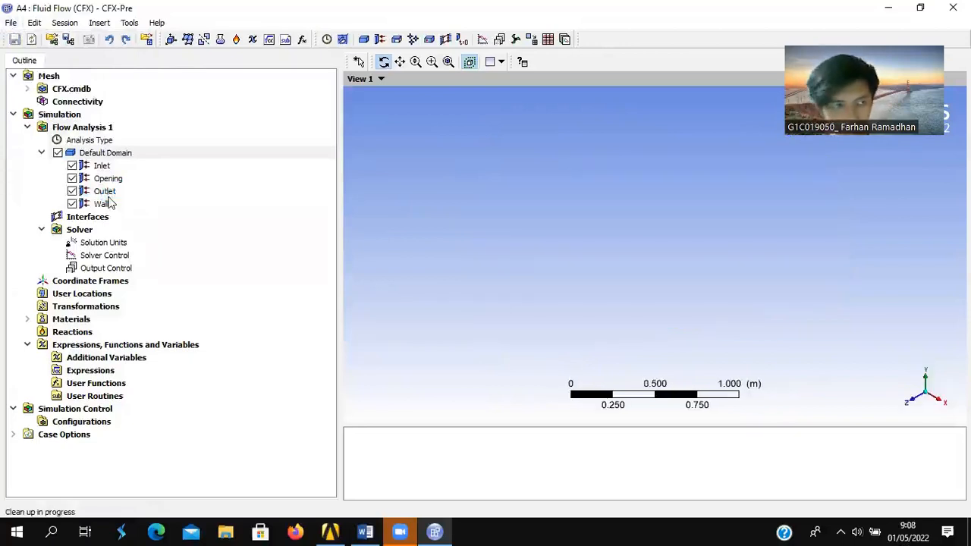
click(367, 533)
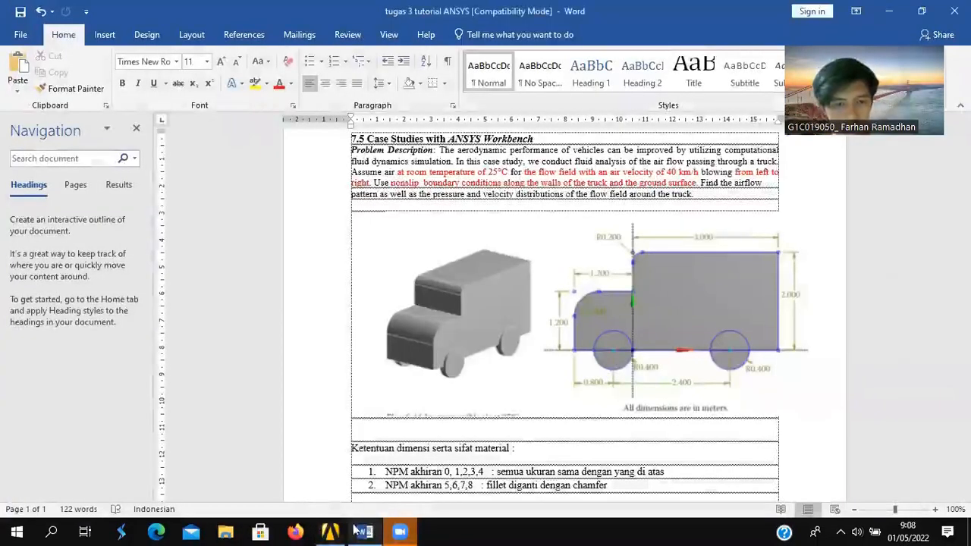
- Return to Workbench, open the Solution cell for editing in CFX-Solver Manager and start the run in Serial mode
click(330, 533)
click(191, 201)
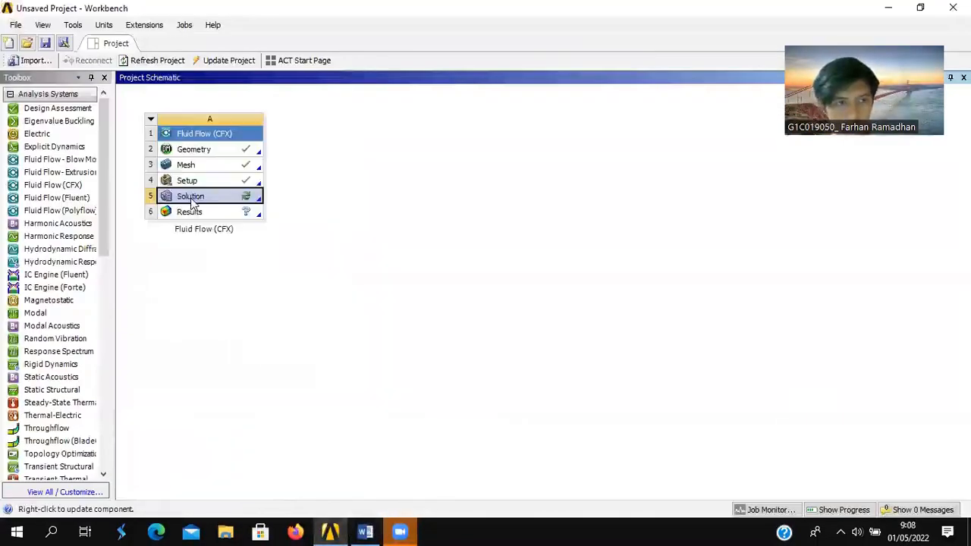
right_click(192, 201)
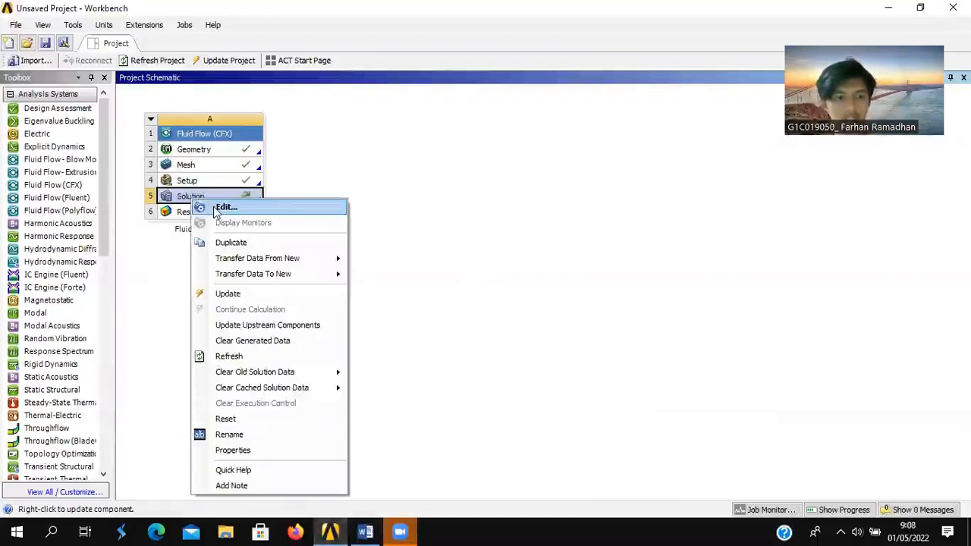
click(220, 207)
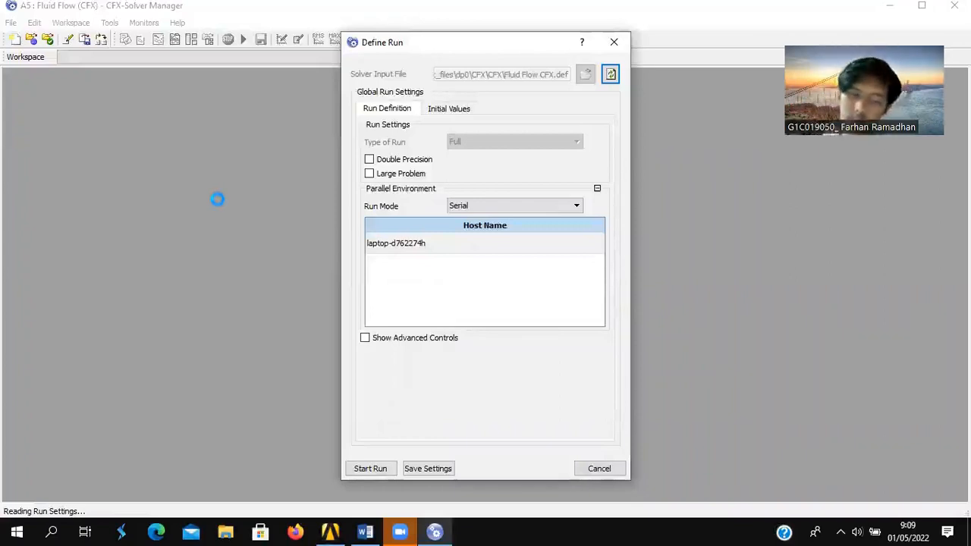
click(331, 532)
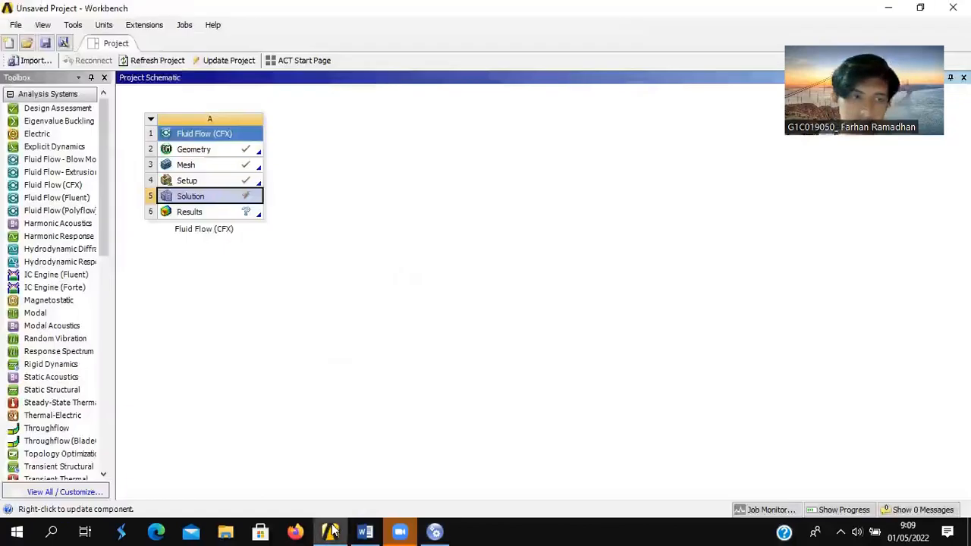
click(331, 531)
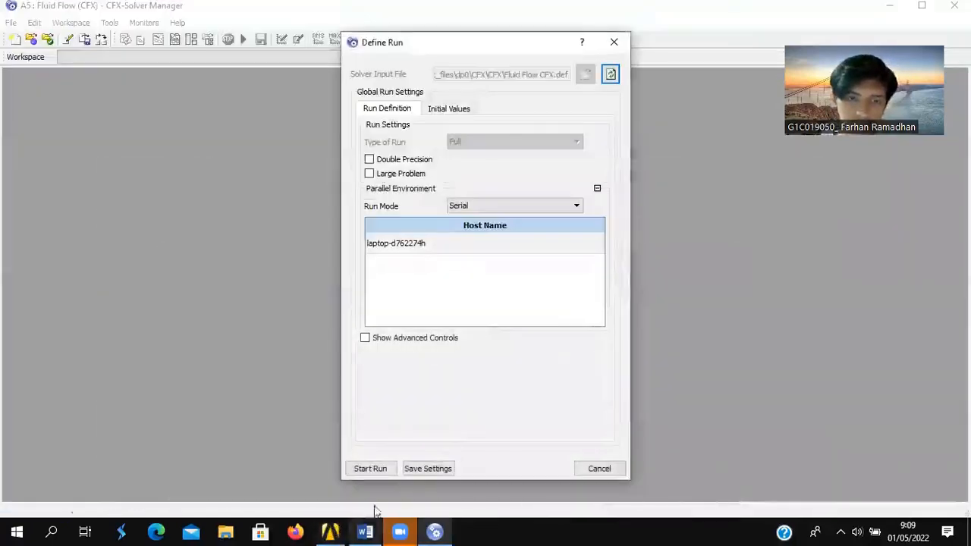
click(381, 470)
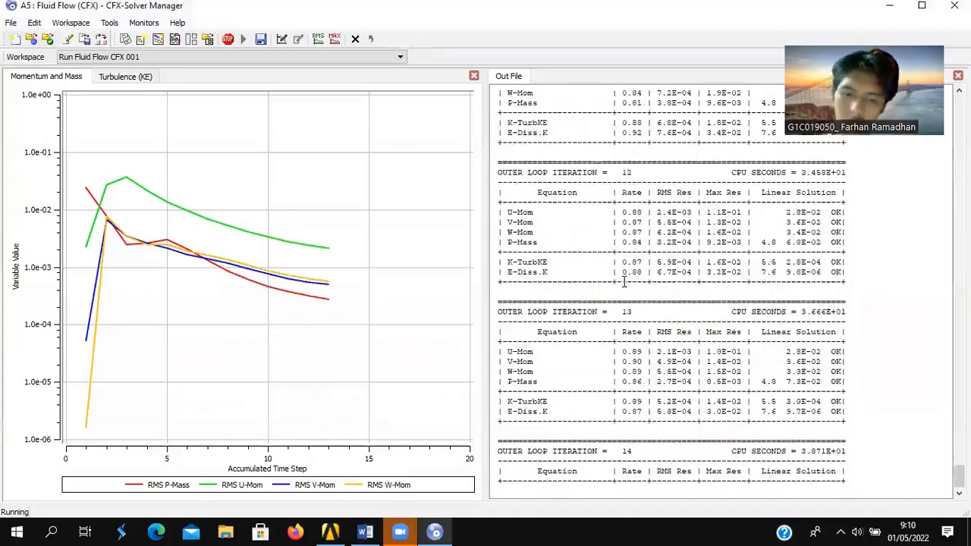
- Examine the momentum and mass residual plot and read through the solver output for the outer loop iterations
click(112, 78)
click(64, 81)
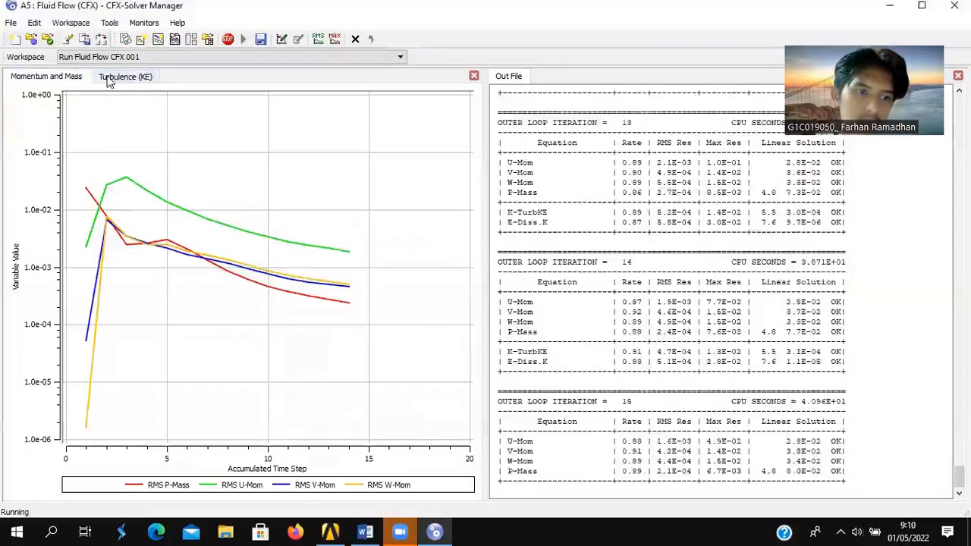
scroll(678, 370, up, 20)
scroll(724, 359, up, 9)
scroll(715, 350, down, 6)
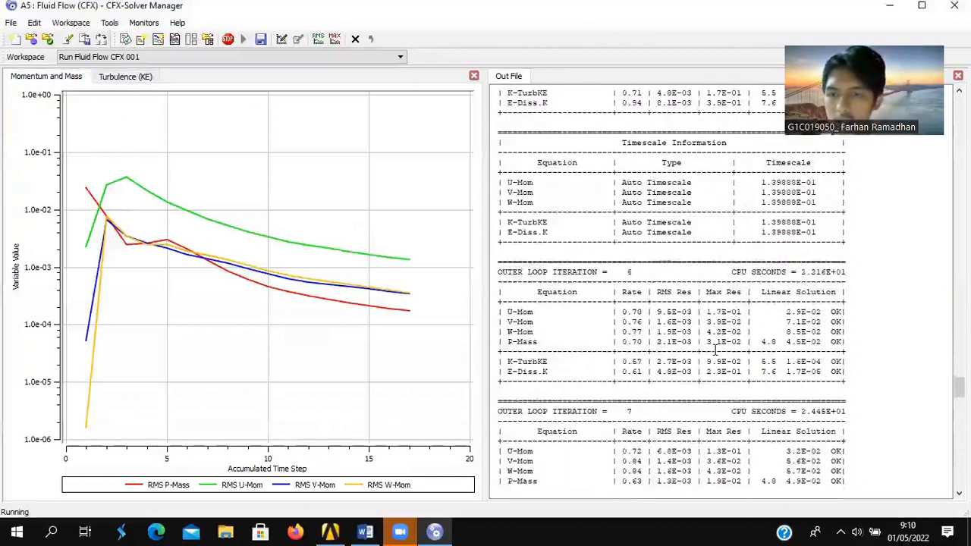
scroll(715, 350, down, 16)
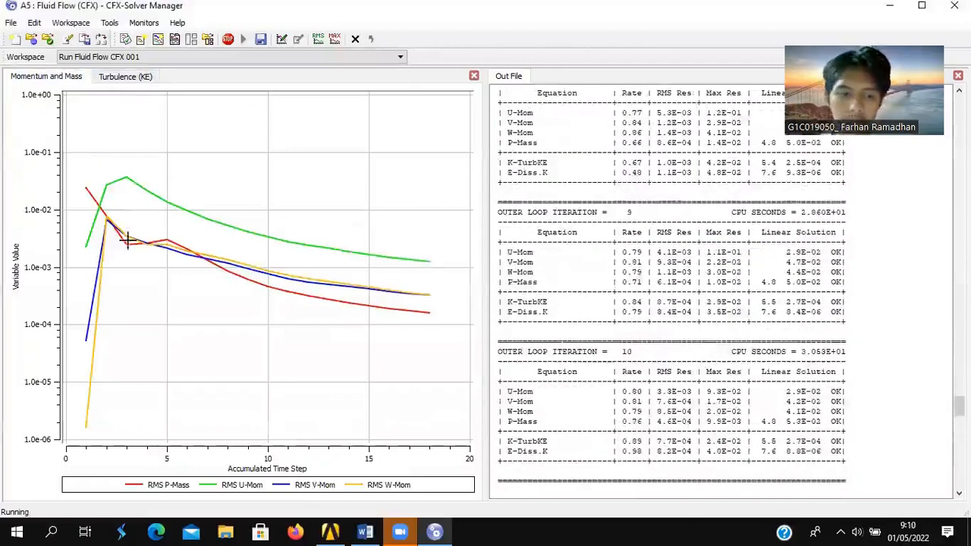
scroll(625, 321, down, 17)
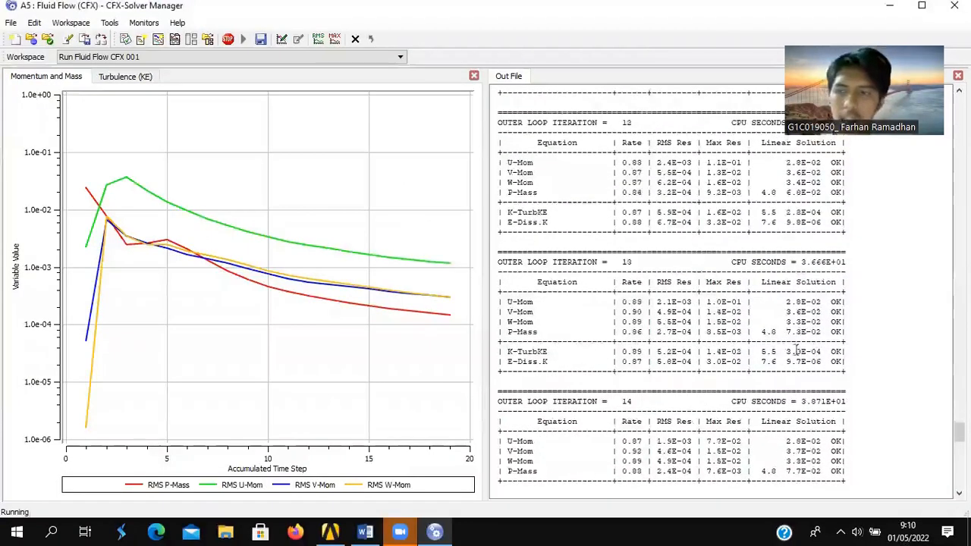
- Close CFX-Solver Manager and open the Results cell of the Fluid Flow (CFX) system in CFD-Post
click(10, 22)
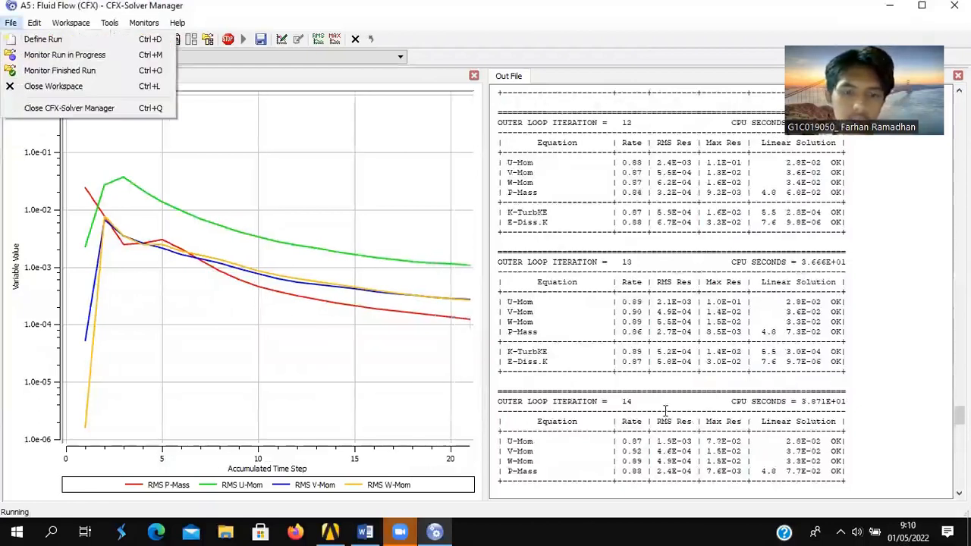
click(159, 110)
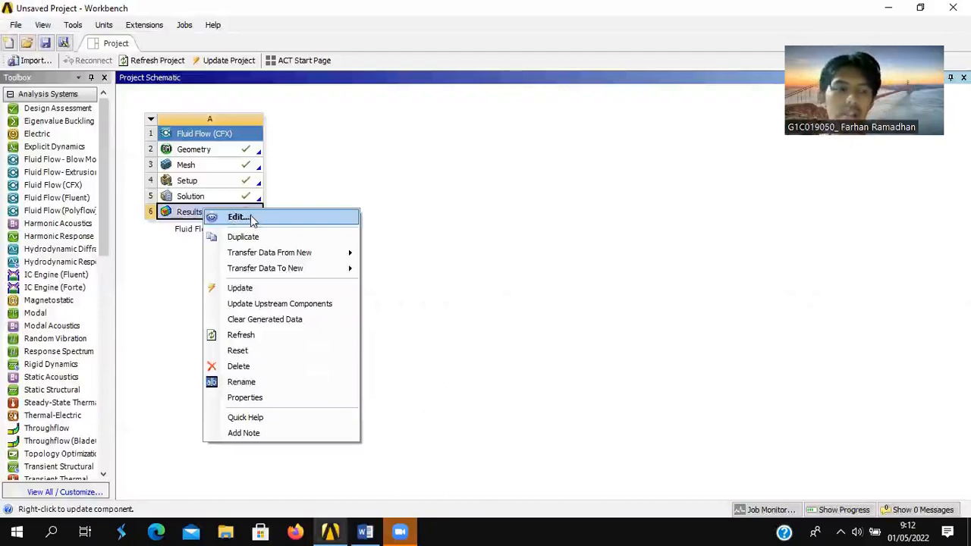
click(237, 217)
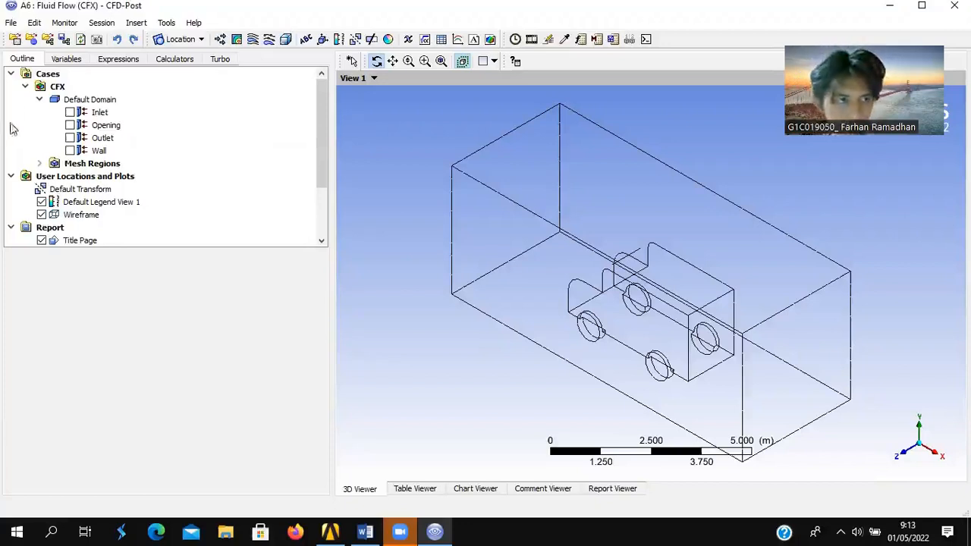
- Collapse the Cases tree and insert a streamline under User Locations and Plots, accepting the name Streamline 1
click(39, 99)
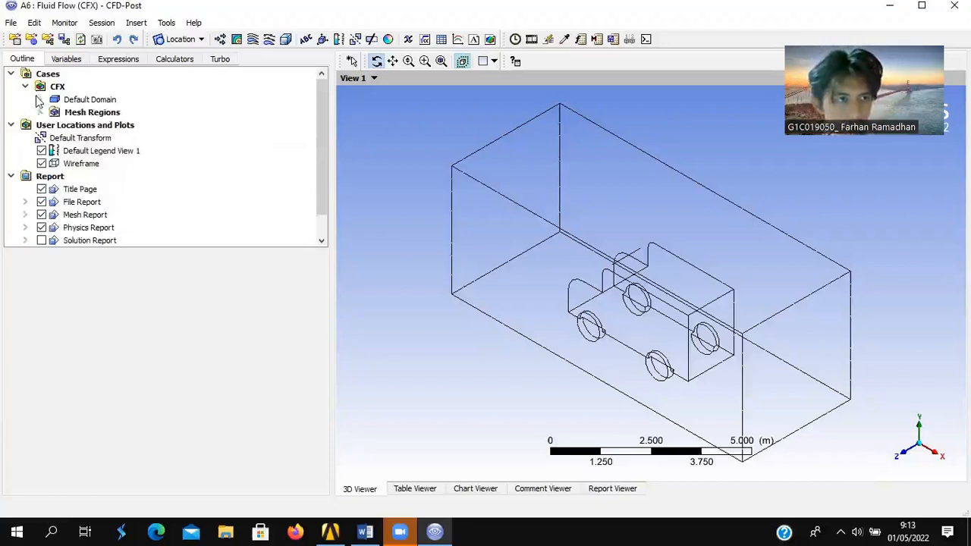
click(25, 87)
click(11, 73)
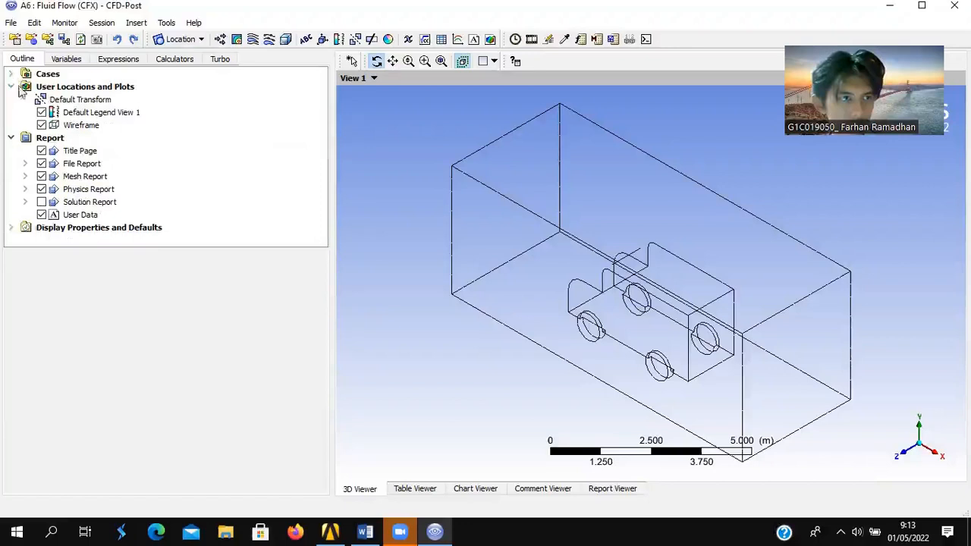
click(55, 88)
right_click(96, 92)
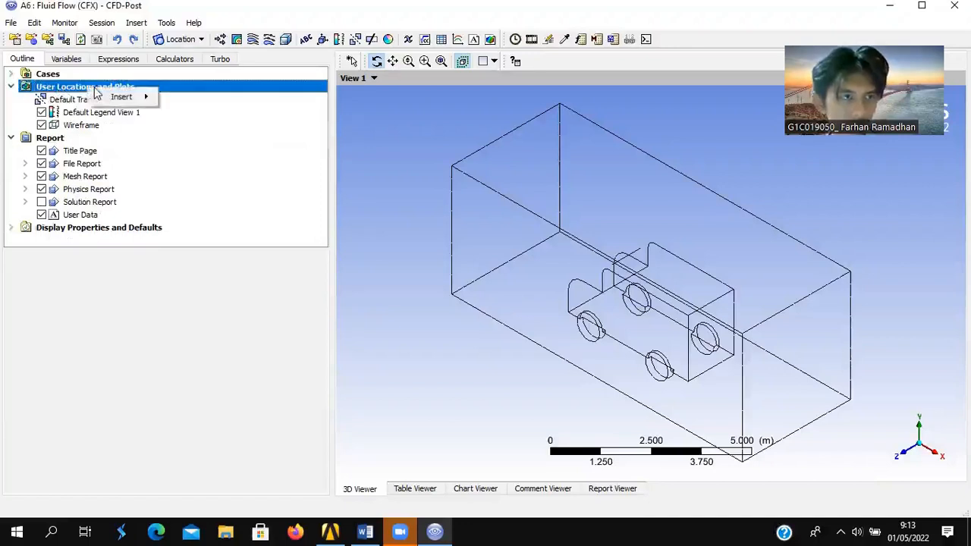
mouse_move(125, 97)
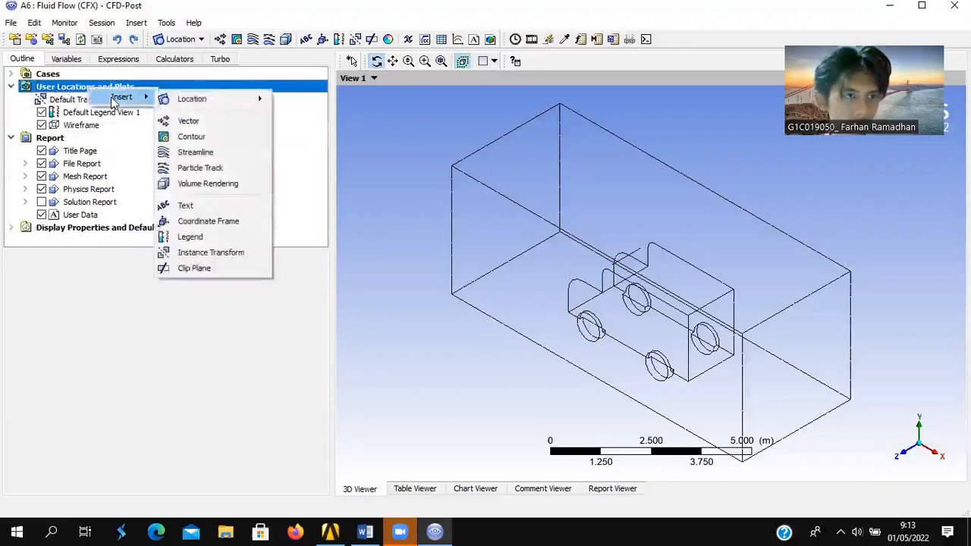
click(218, 154)
click(266, 216)
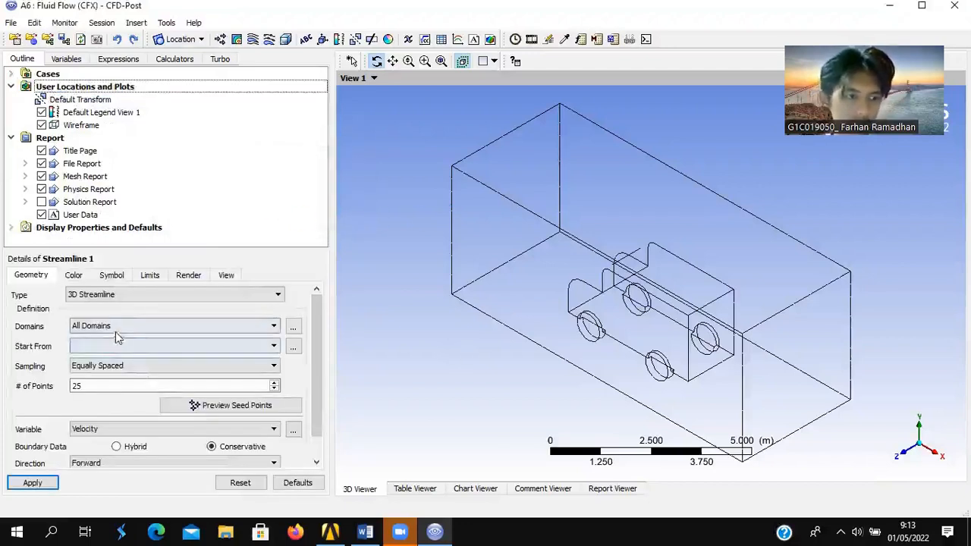
- Set Streamline 1 to start from the Inlet with 100 equally spaced points, apply it and inspect the streamlines around the truck
click(124, 328)
click(124, 329)
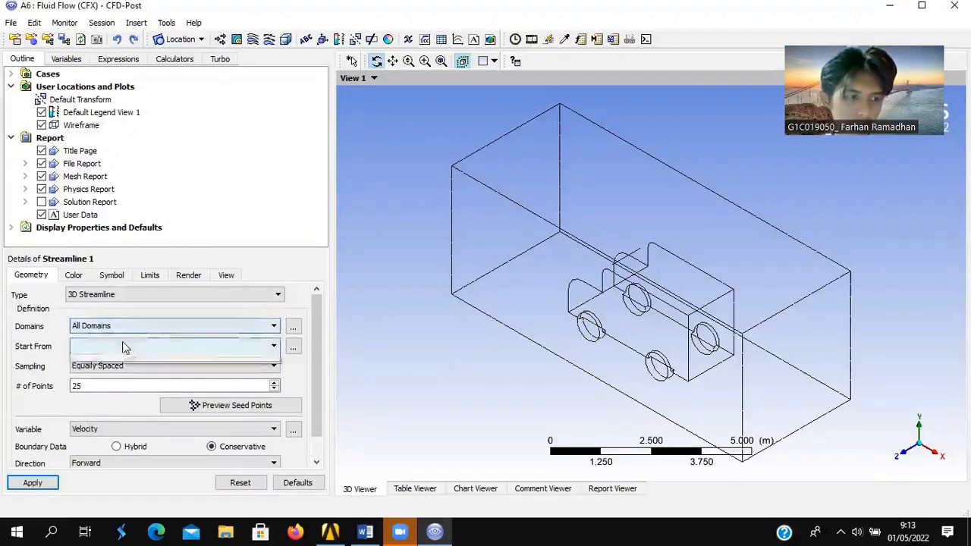
click(125, 347)
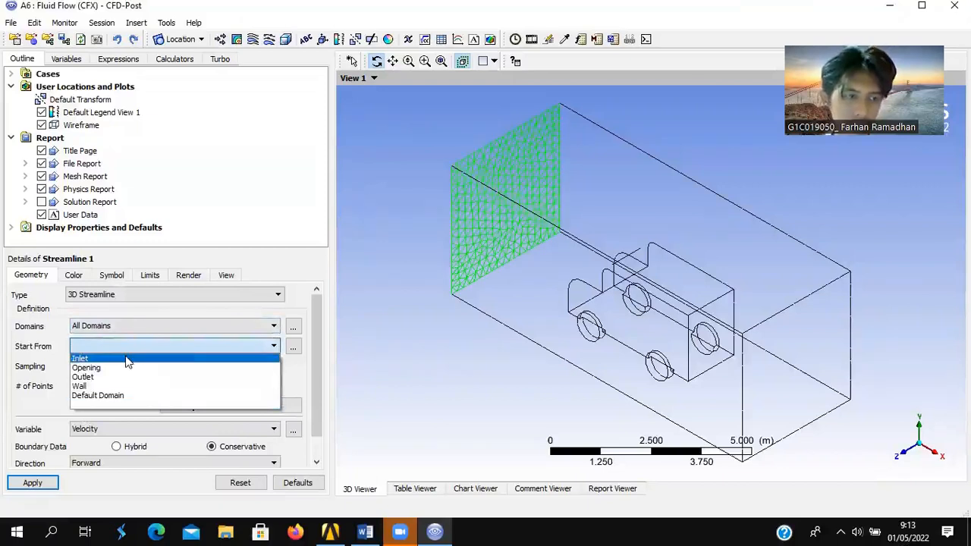
click(126, 360)
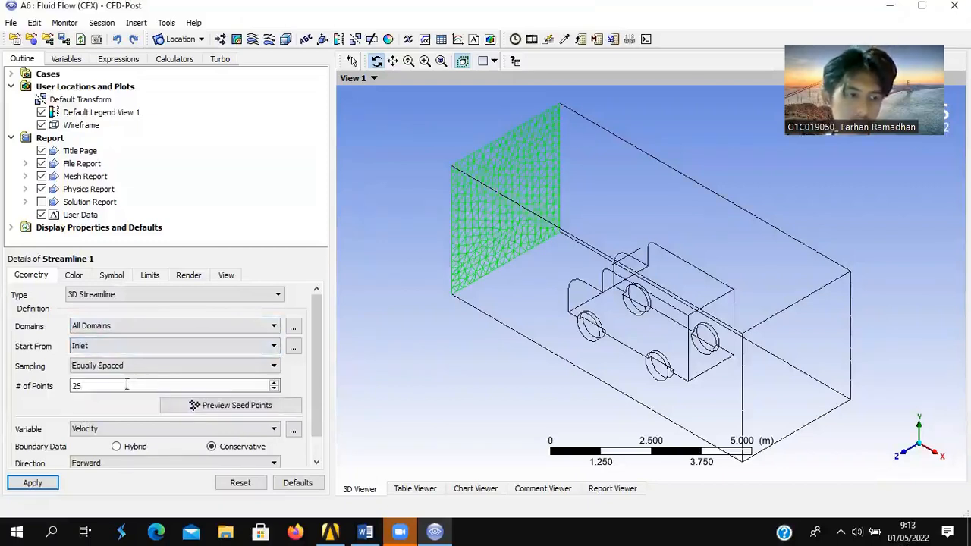
drag(129, 385, 26, 392)
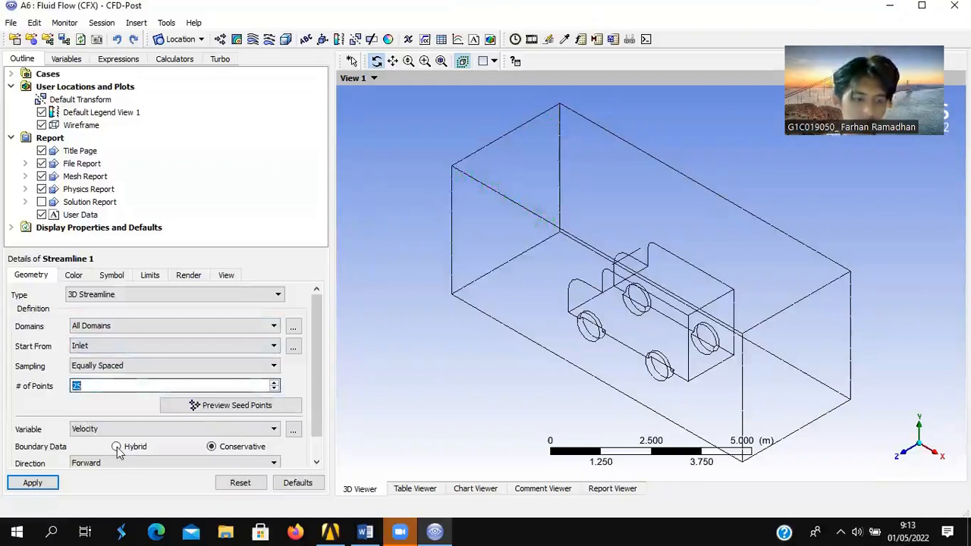
text(100)
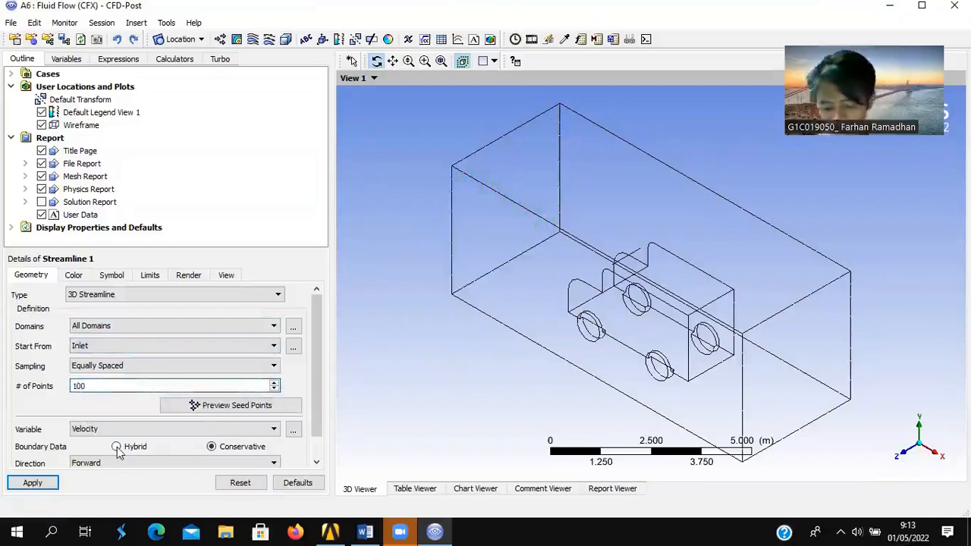
key(Return)
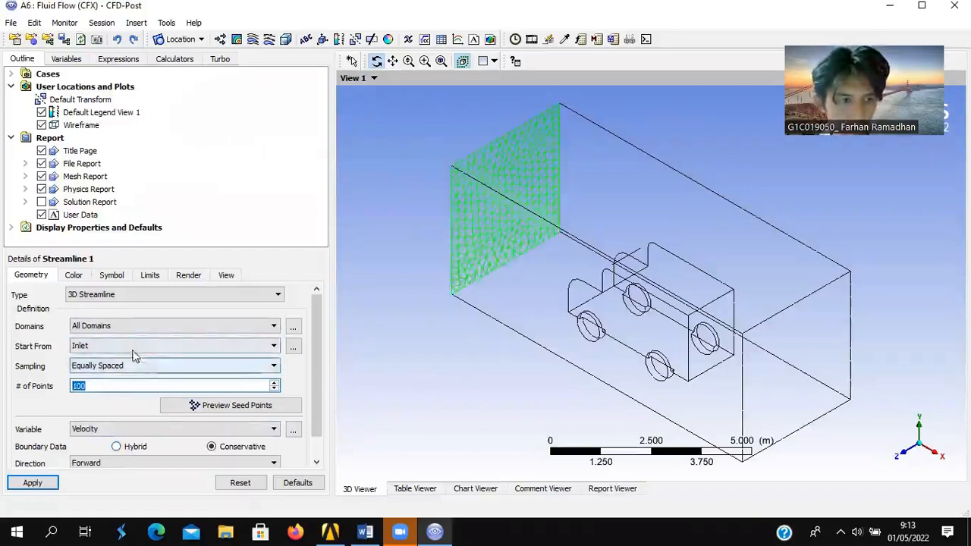
click(37, 481)
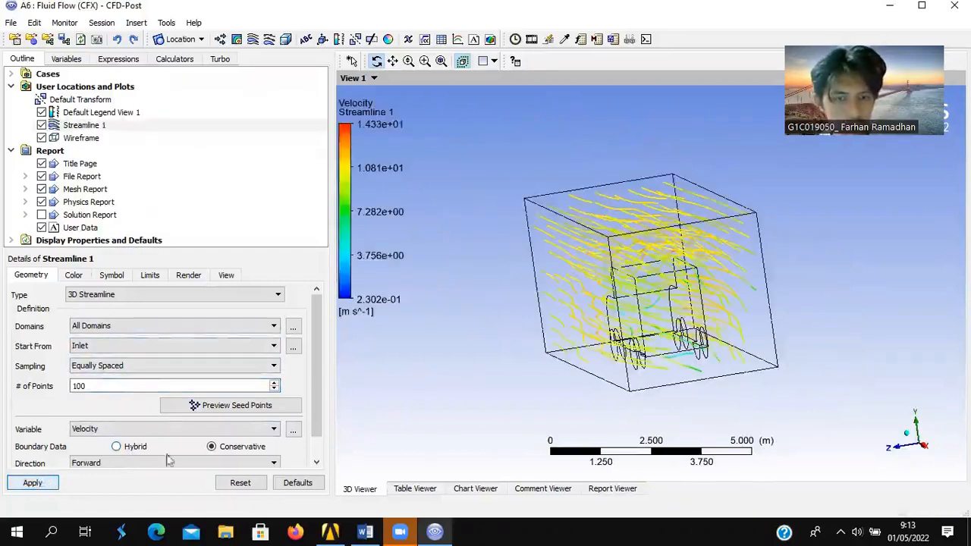
drag(502, 325, 591, 329)
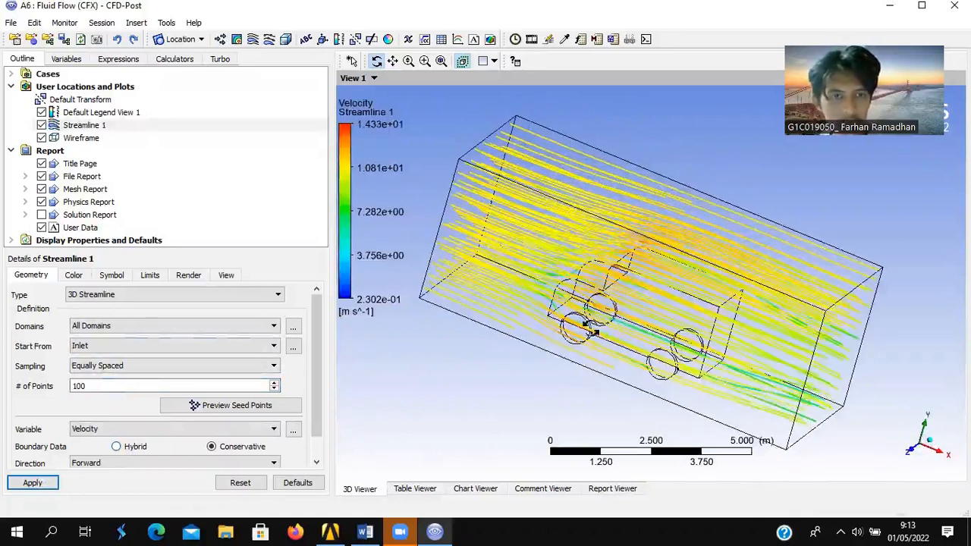
- Hide Streamline 1 and insert a plane location under User Locations and Plots, accepting the name Plane 1
click(42, 126)
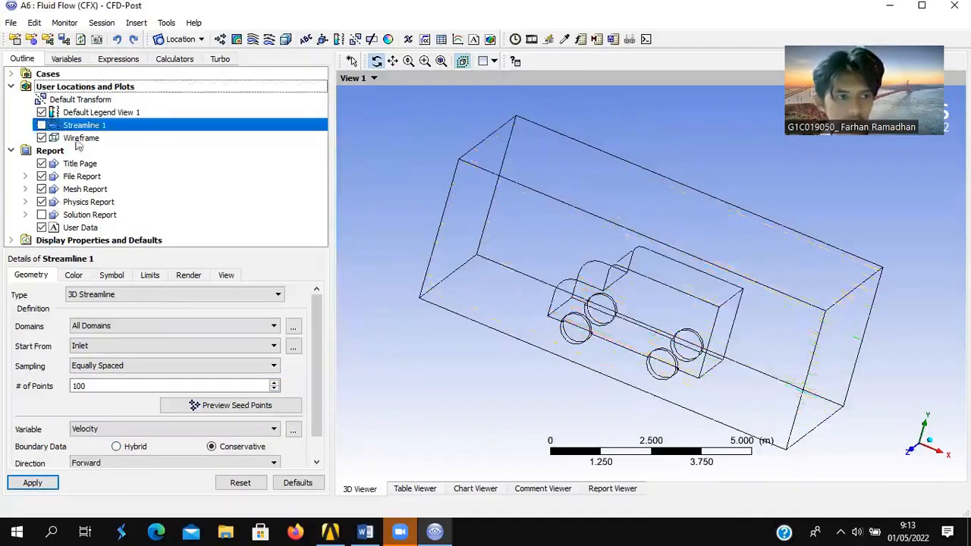
click(107, 88)
right_click(110, 89)
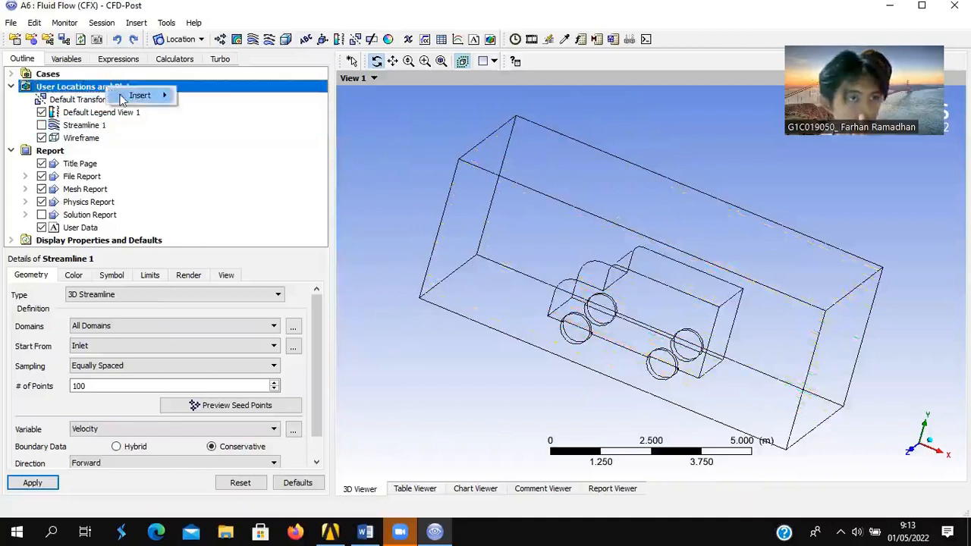
mouse_move(123, 98)
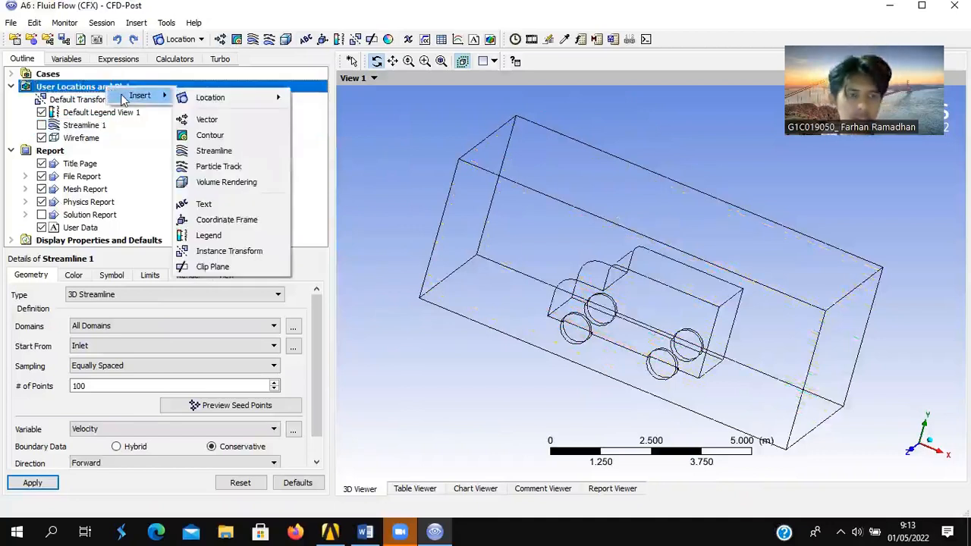
mouse_move(212, 97)
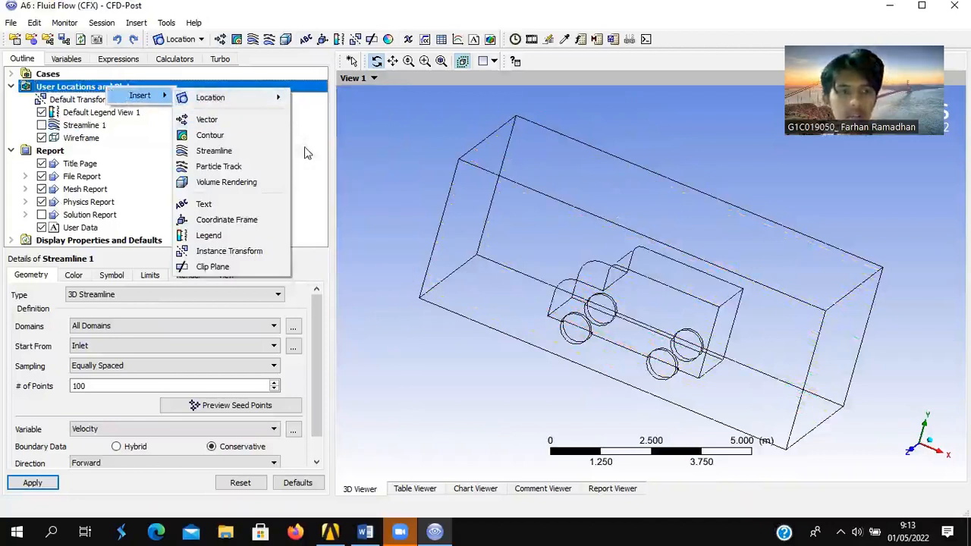
click(319, 147)
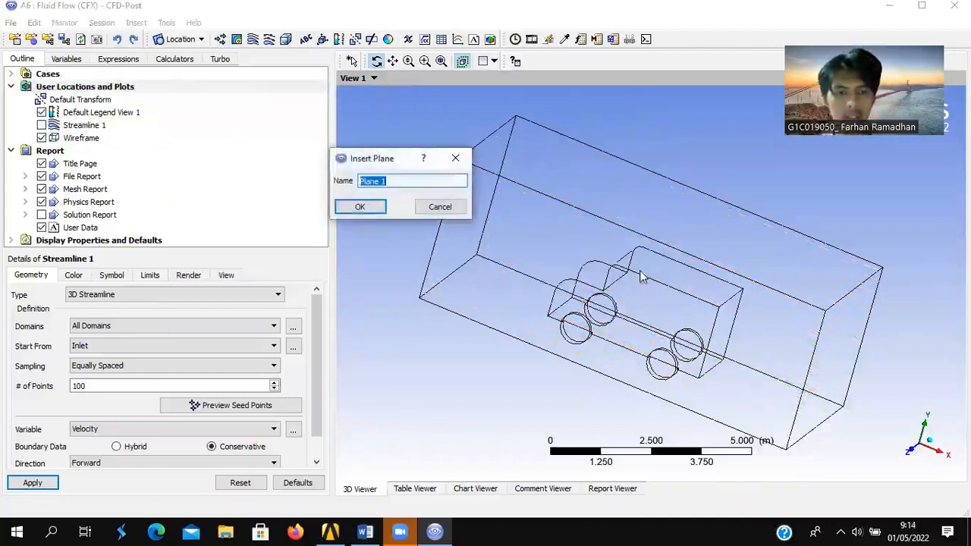
click(372, 205)
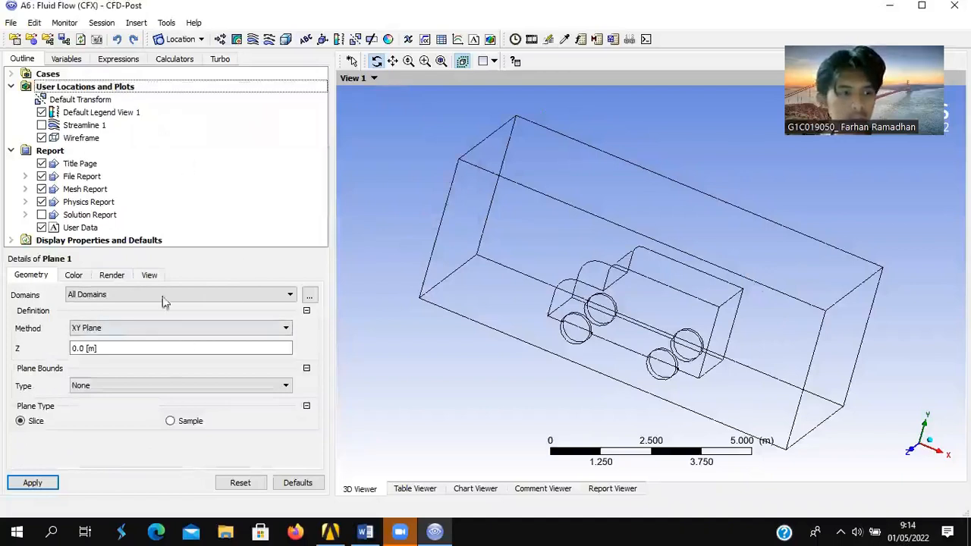
- Set Plane 1 as an XY plane at Z = 0 m across all domains and apply it
click(118, 348)
click(96, 348)
key(BackSpace)
click(28, 483)
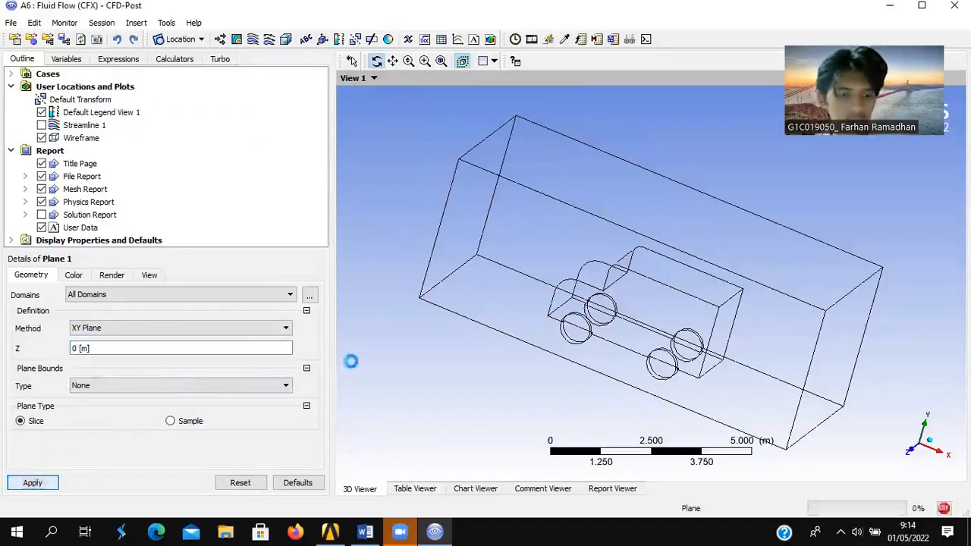
drag(675, 385, 546, 319)
- Insert a streamline based on Plane 1, accepting the default name
right_click(129, 126)
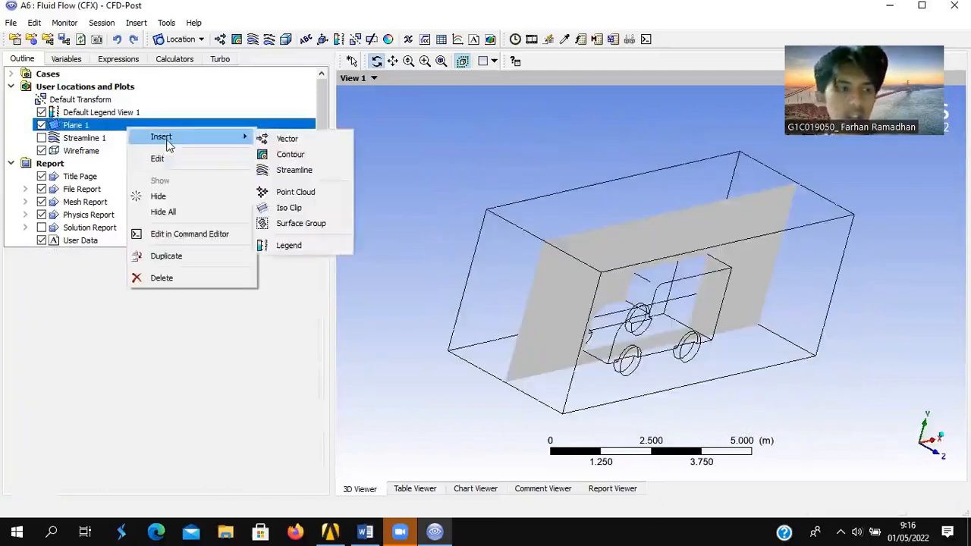
mouse_move(200, 136)
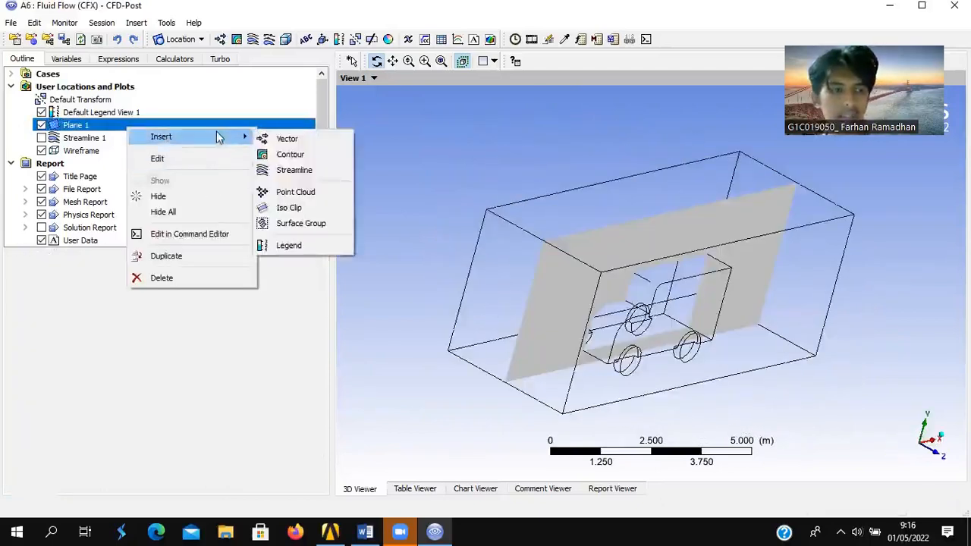
click(288, 170)
click(344, 229)
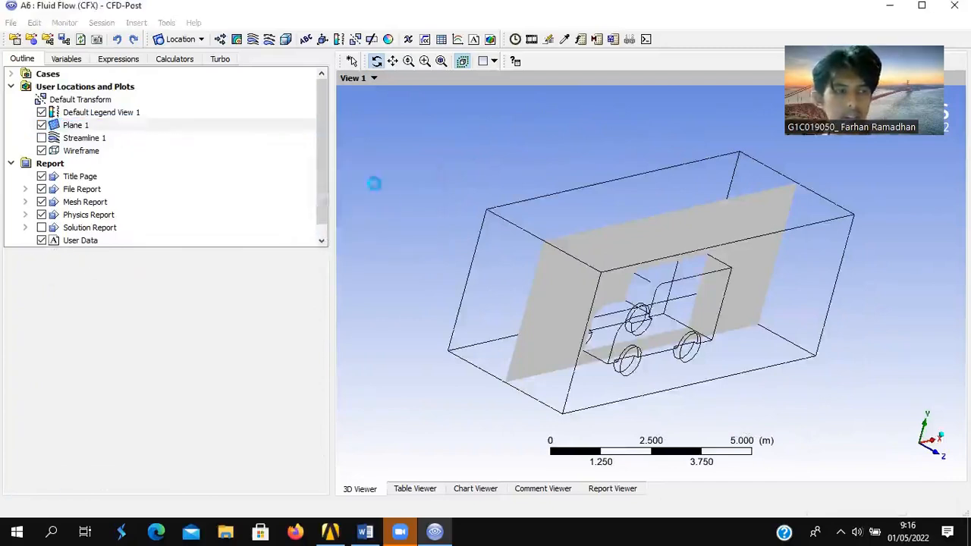
- Set Streamline 2 to start from Plane 1 with 60 equally spaced points, apply it and show it in isometric view
click(114, 347)
click(121, 349)
double_click(96, 382)
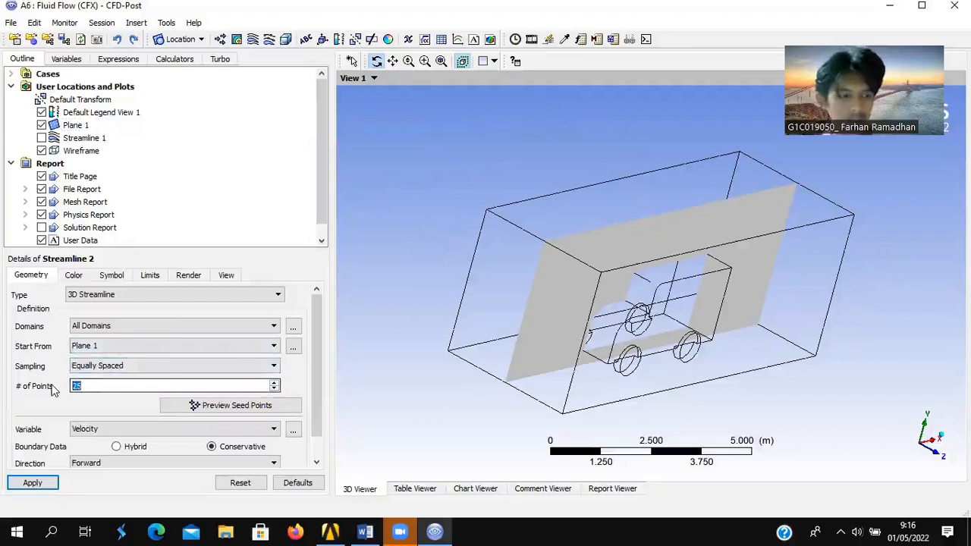
text(60)
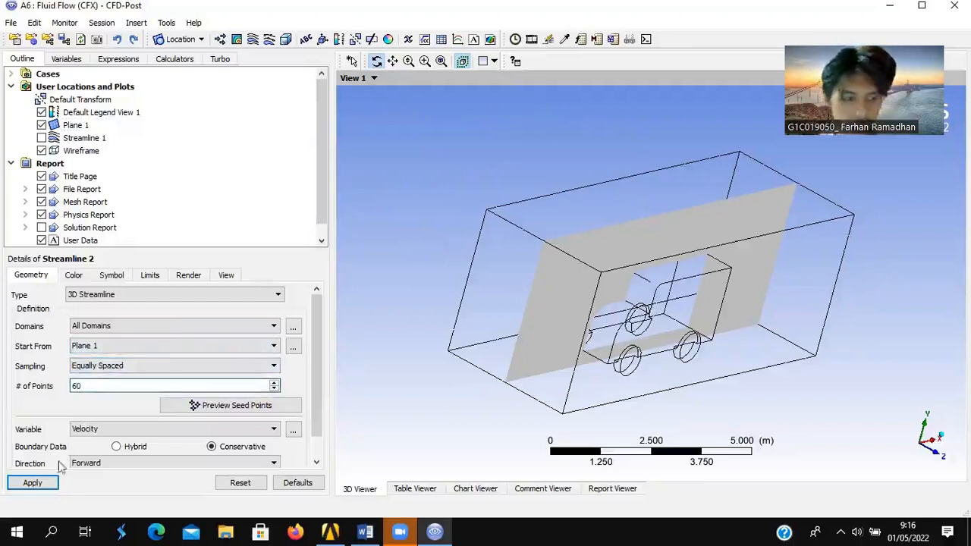
scroll(89, 446, down, 1)
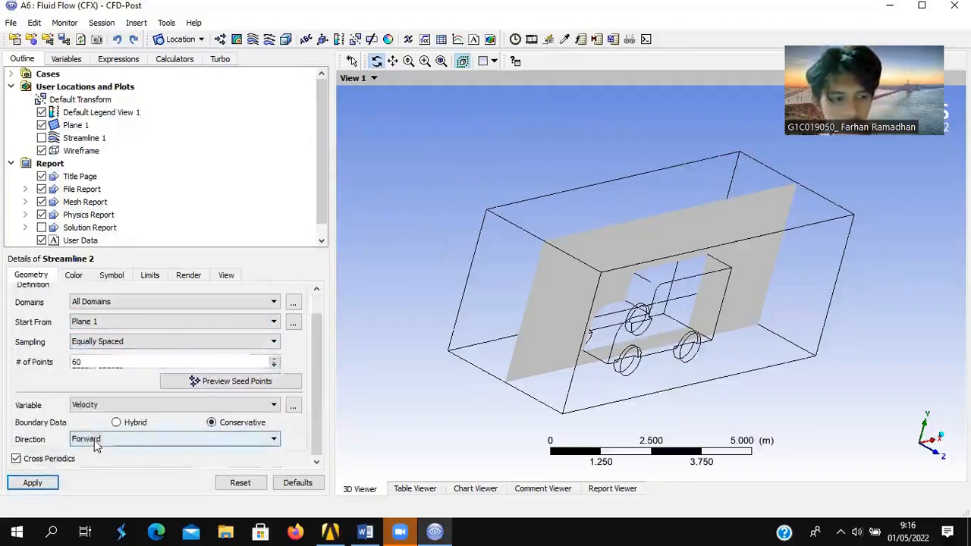
click(34, 482)
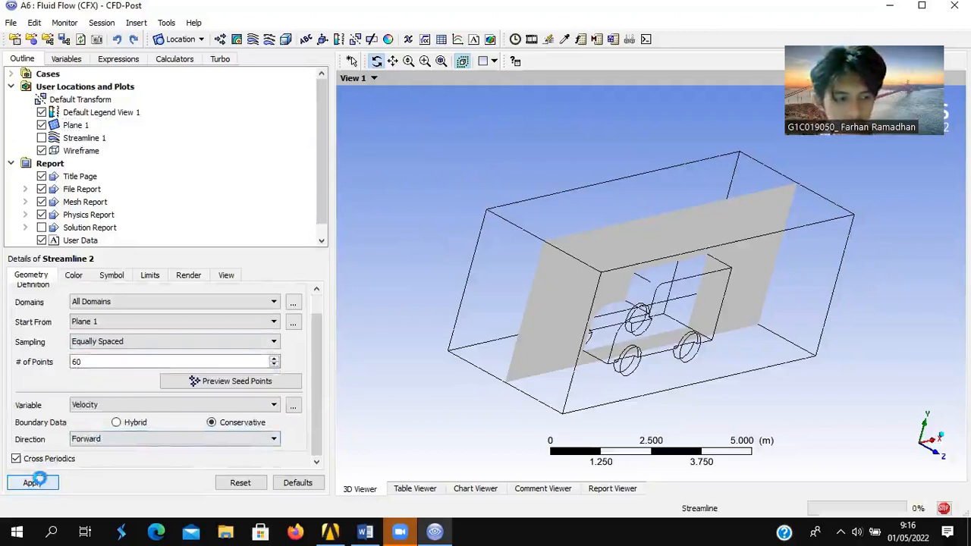
click(941, 436)
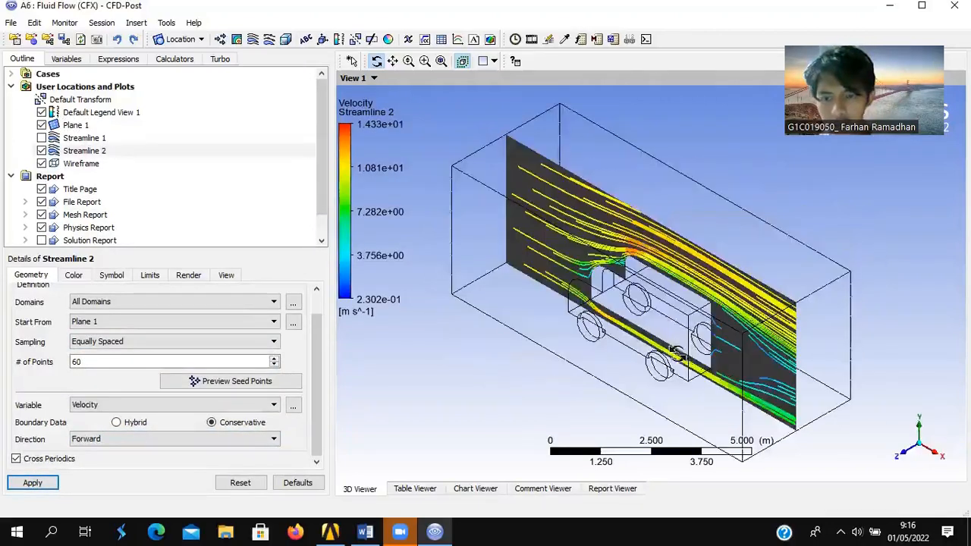
- Hide Streamline 2 and insert a contour under User Locations and Plots, accepting the default name
click(41, 151)
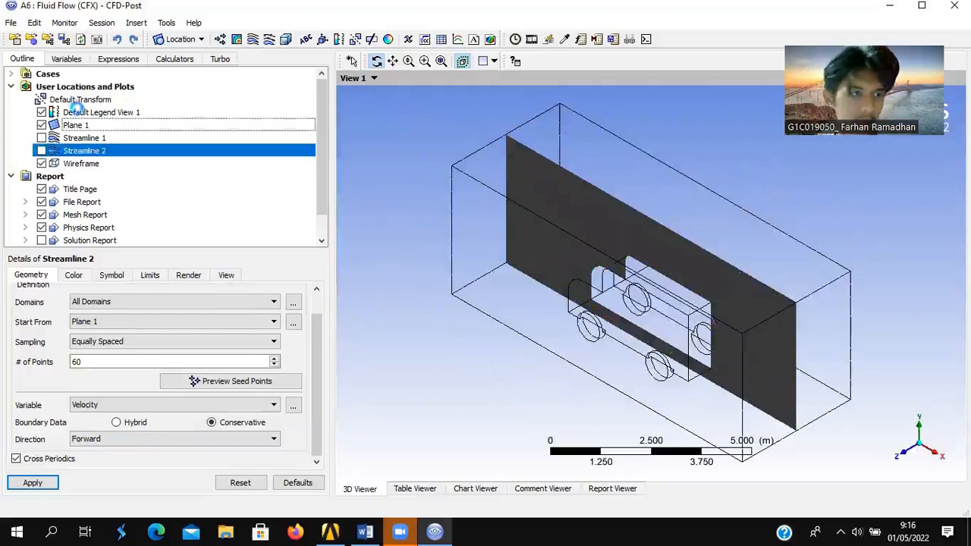
right_click(93, 89)
mouse_move(111, 103)
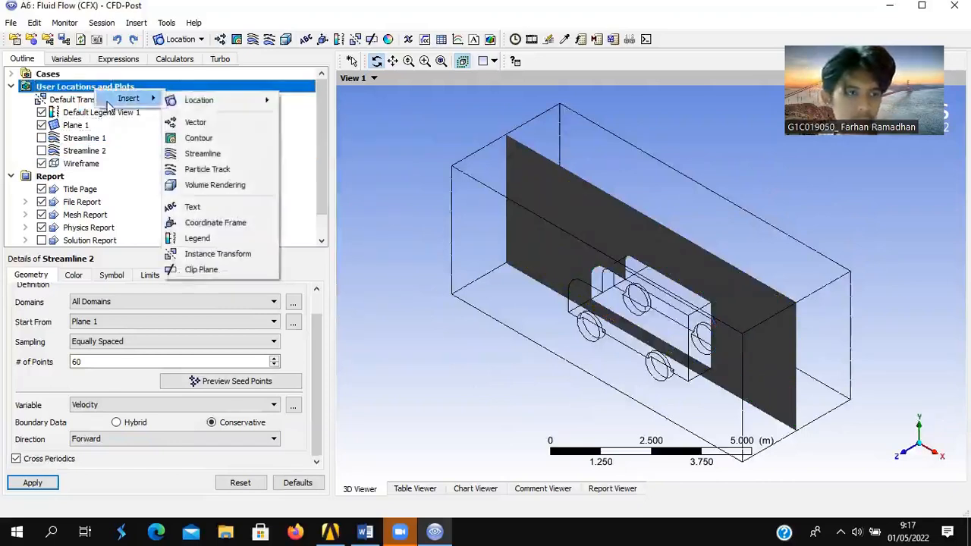
mouse_move(189, 104)
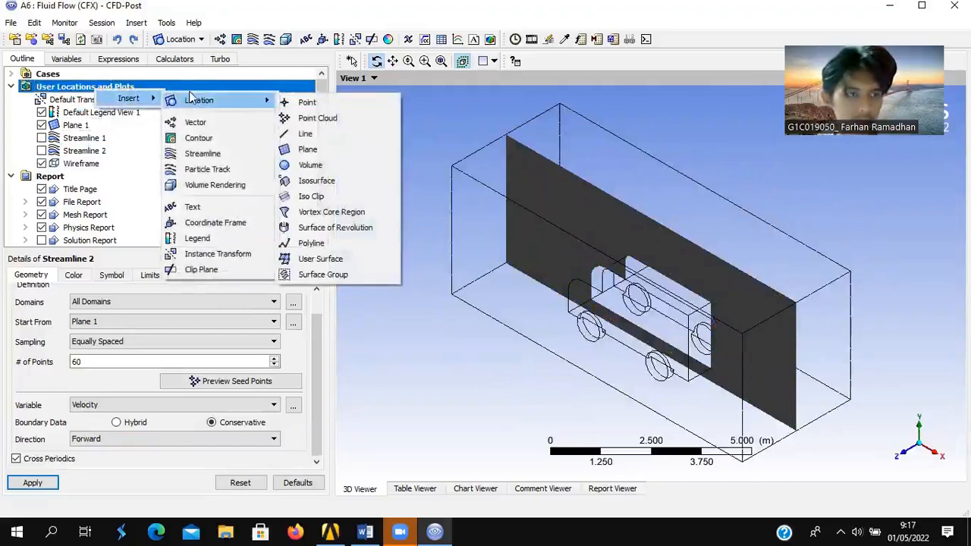
click(209, 138)
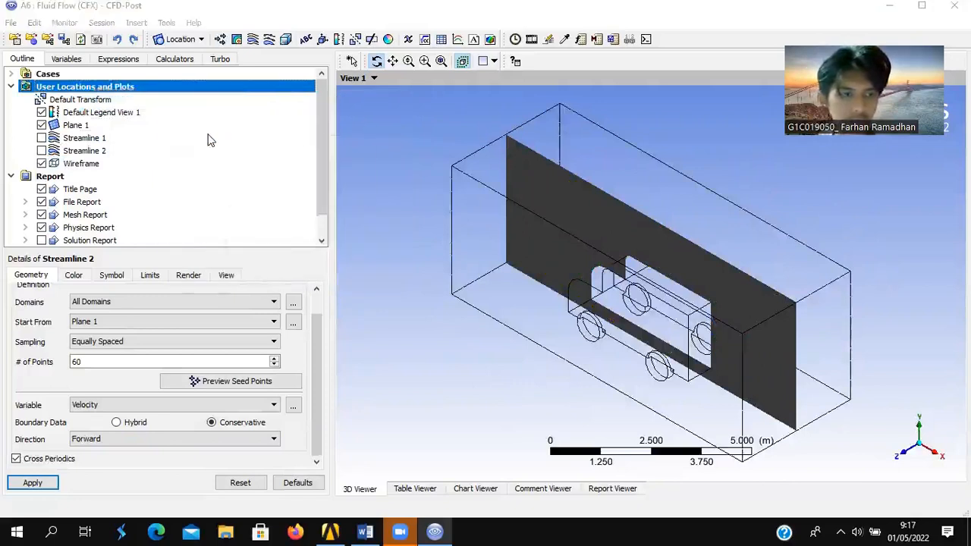
click(258, 195)
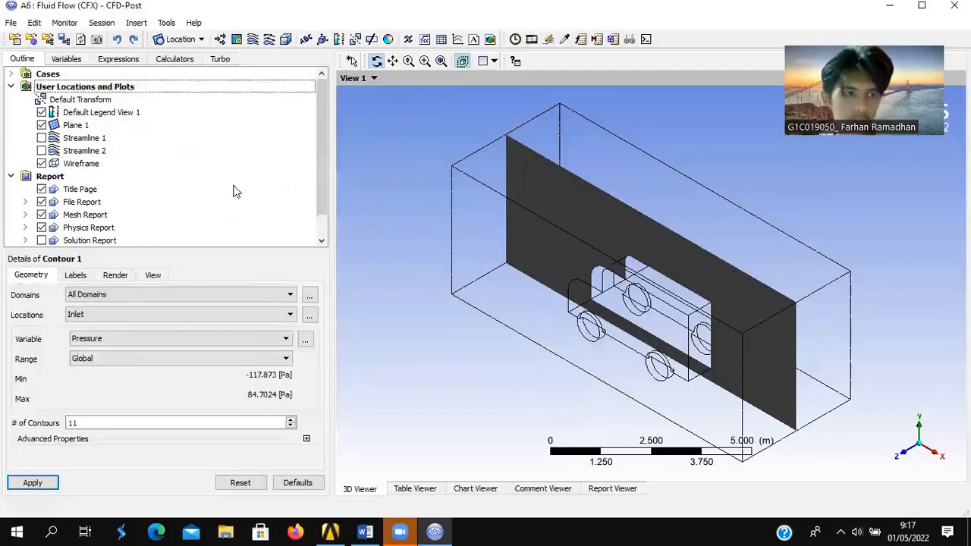
- Set Contour 1 to plot Pressure on the Wall location with 60 contours
click(89, 314)
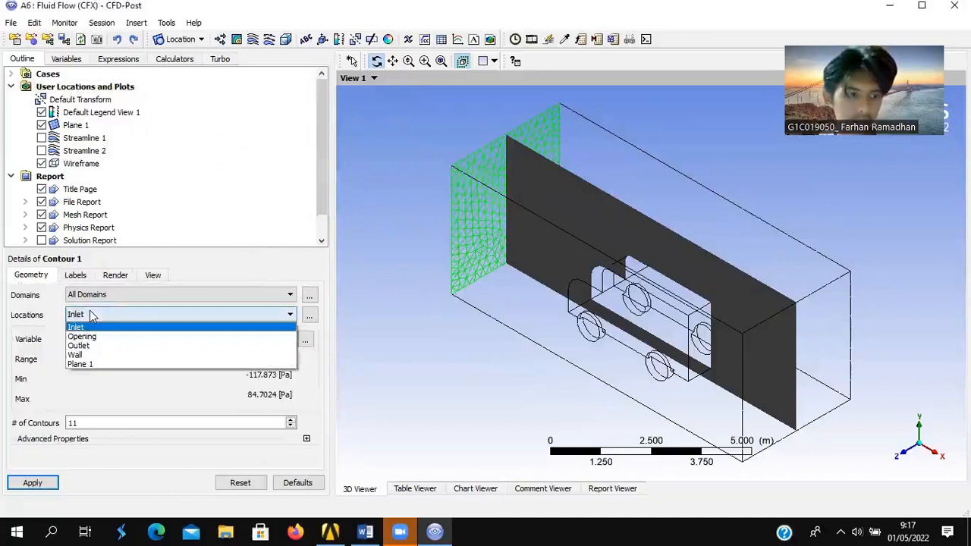
click(88, 355)
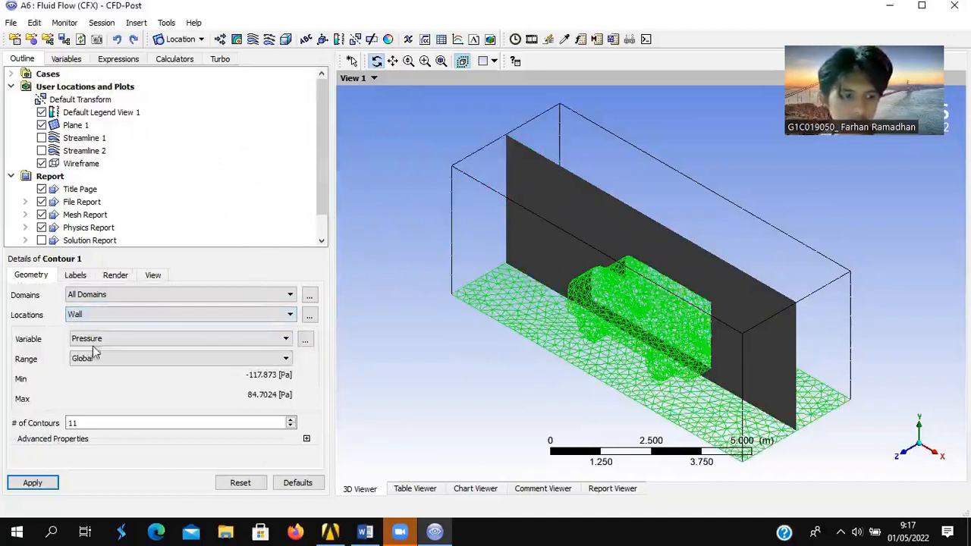
click(107, 340)
click(107, 342)
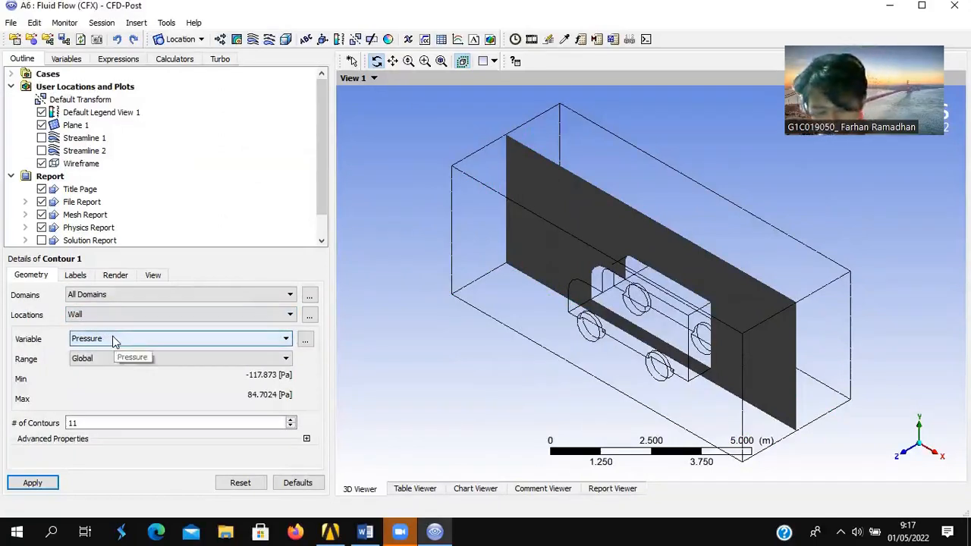
click(126, 423)
text(60)
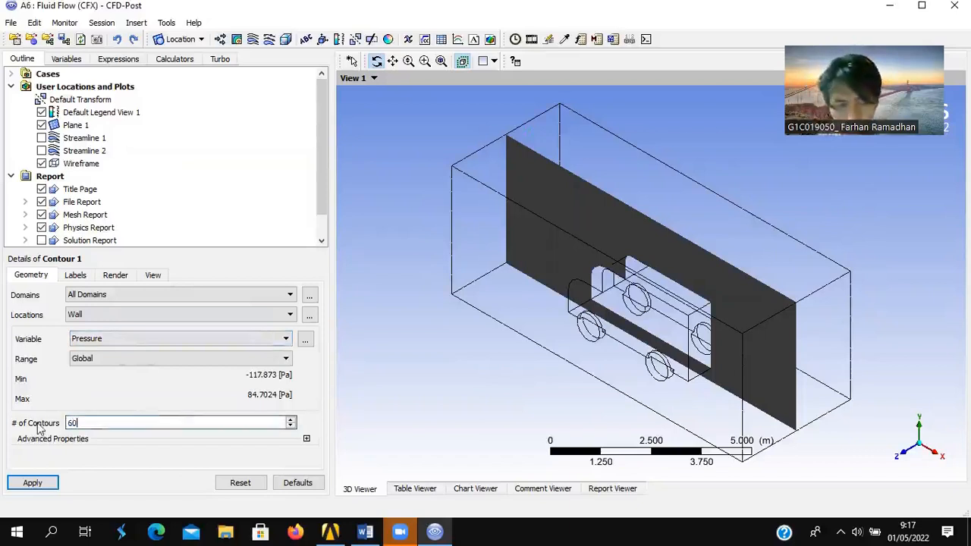
- Check the truck case study in the Word document and return to CFD-Post
click(435, 531)
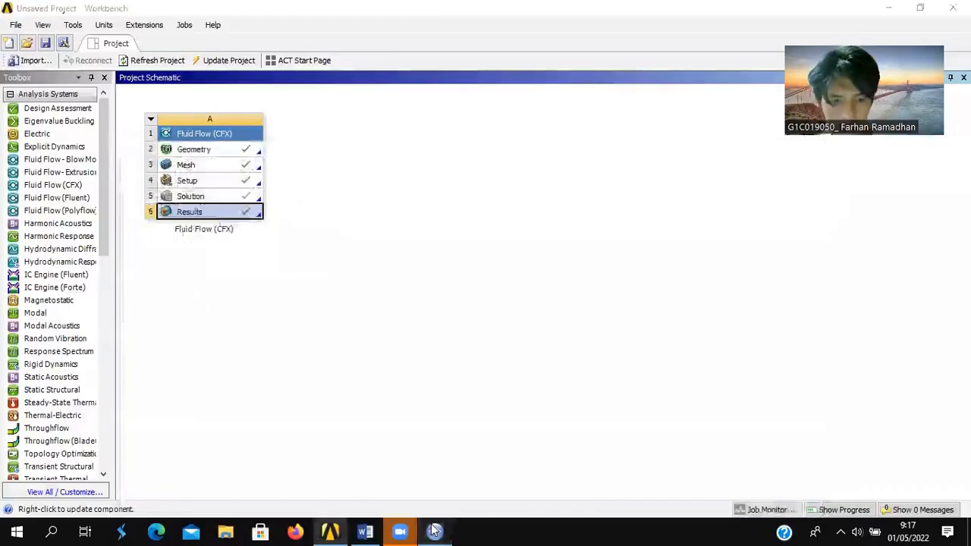
click(434, 532)
click(365, 531)
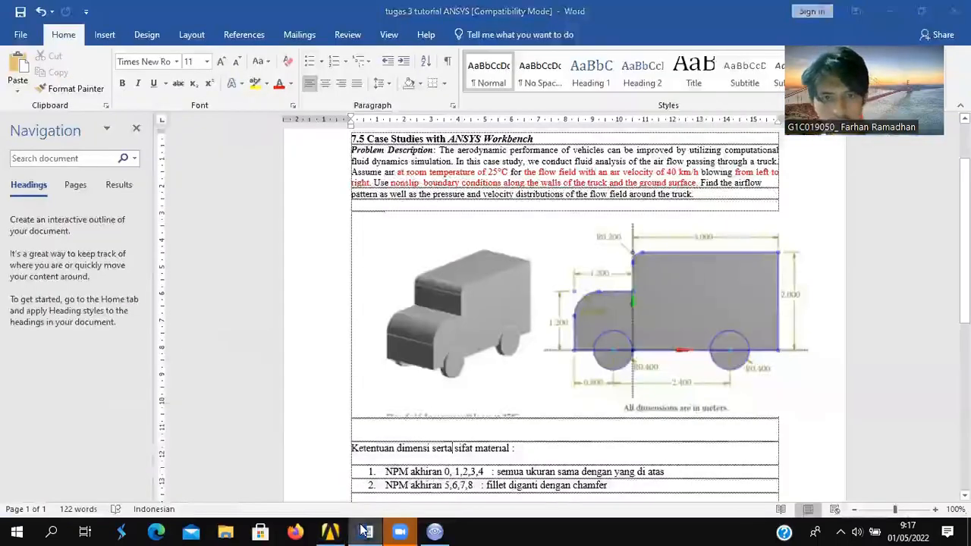
click(365, 531)
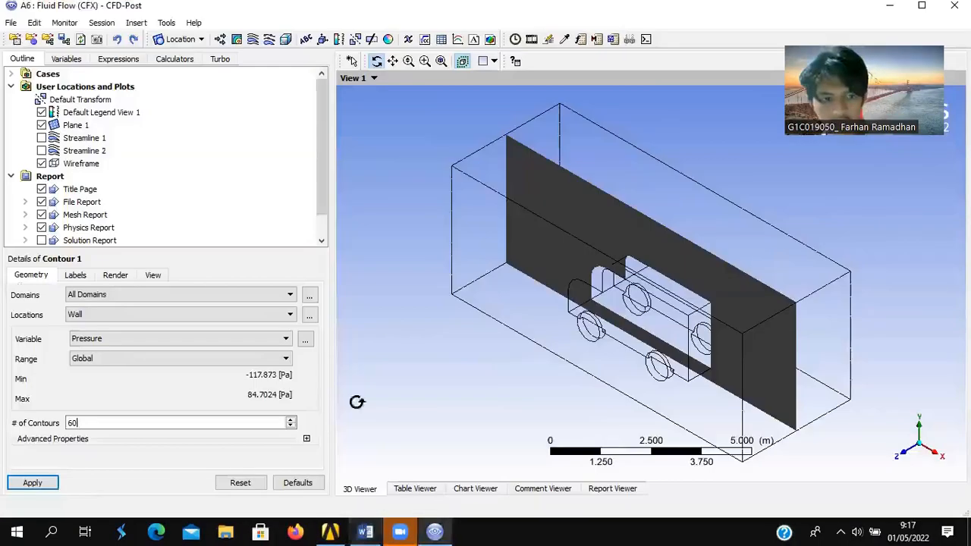
- Apply Contour 1 and inspect the pressure contours on the truck and ground from several angles
click(28, 482)
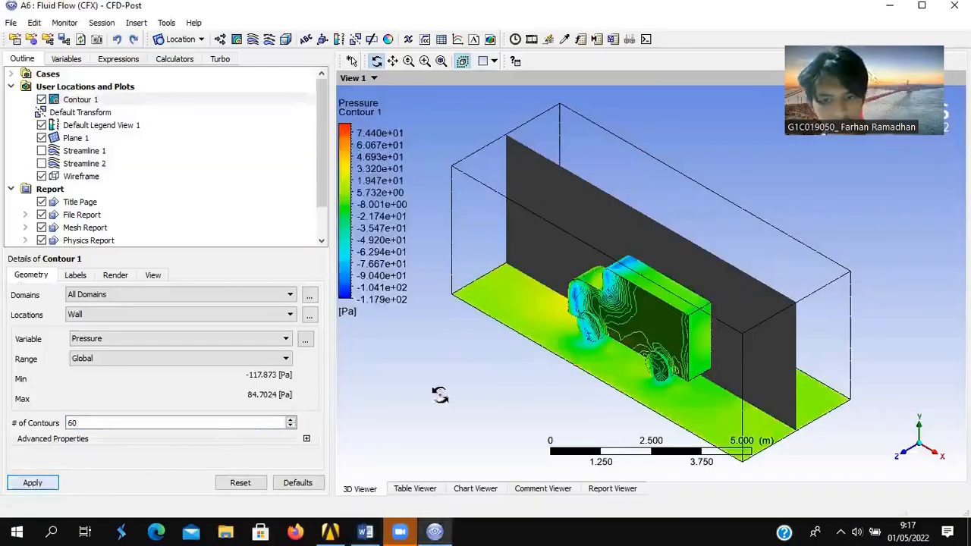
drag(481, 394, 683, 304)
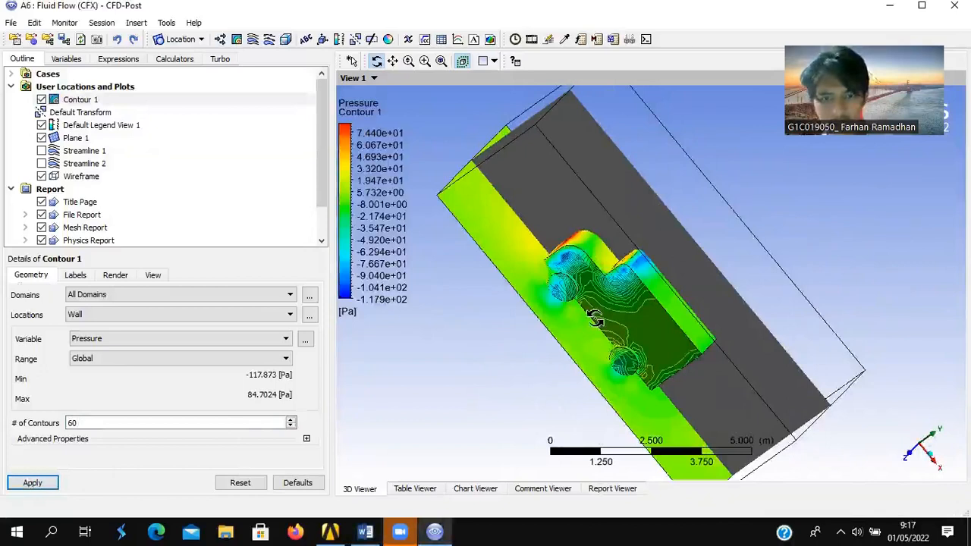
drag(595, 320, 565, 248)
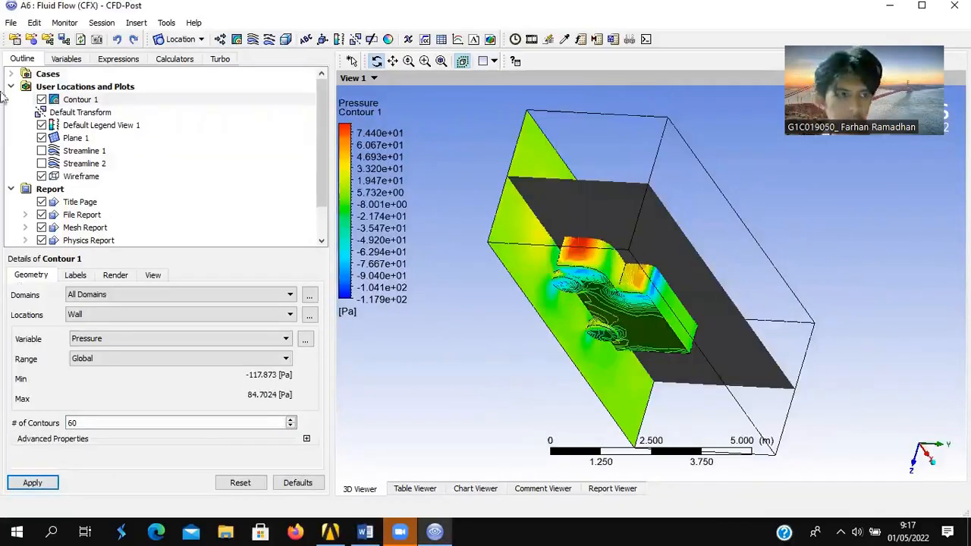
click(50, 486)
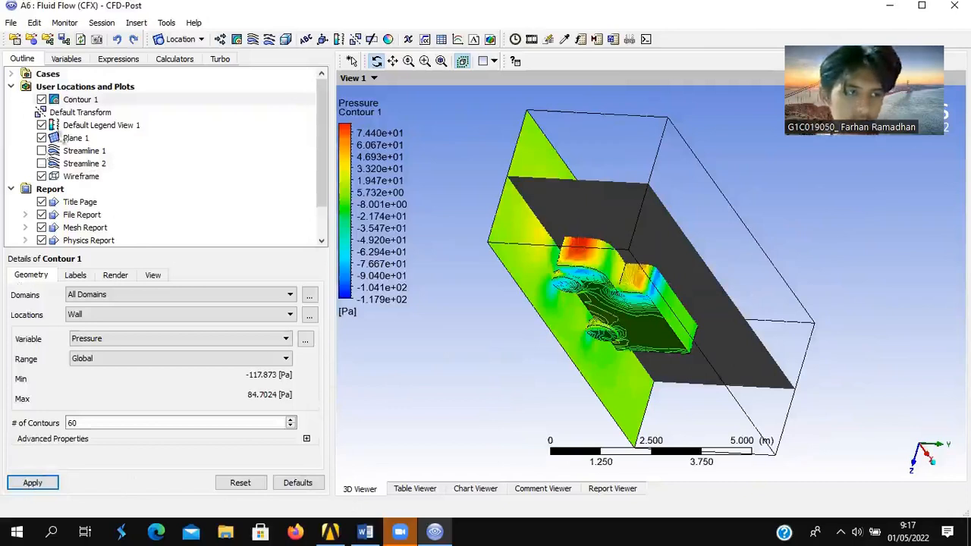
- Hide Contour 1, show Streamline 1 and examine the inlet streamlines passing around the truck
click(42, 100)
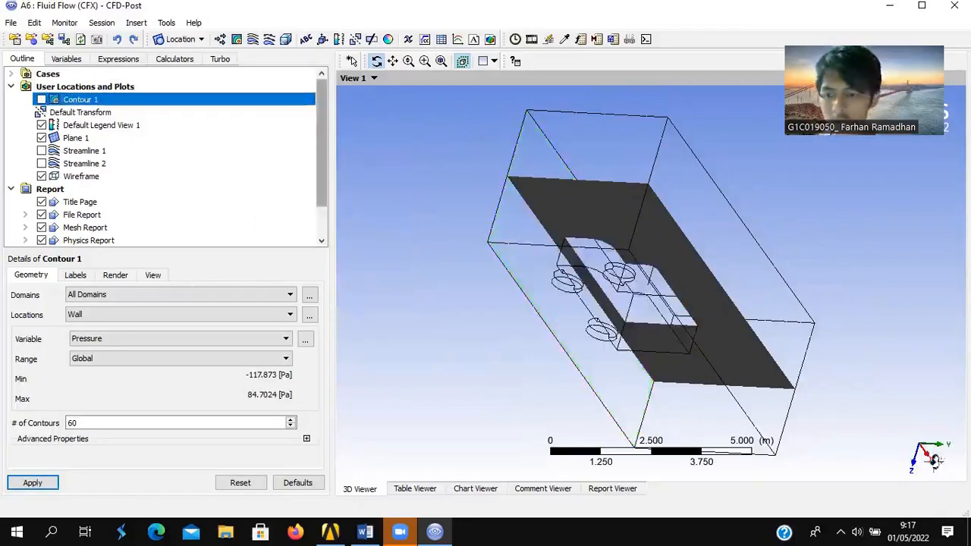
click(932, 461)
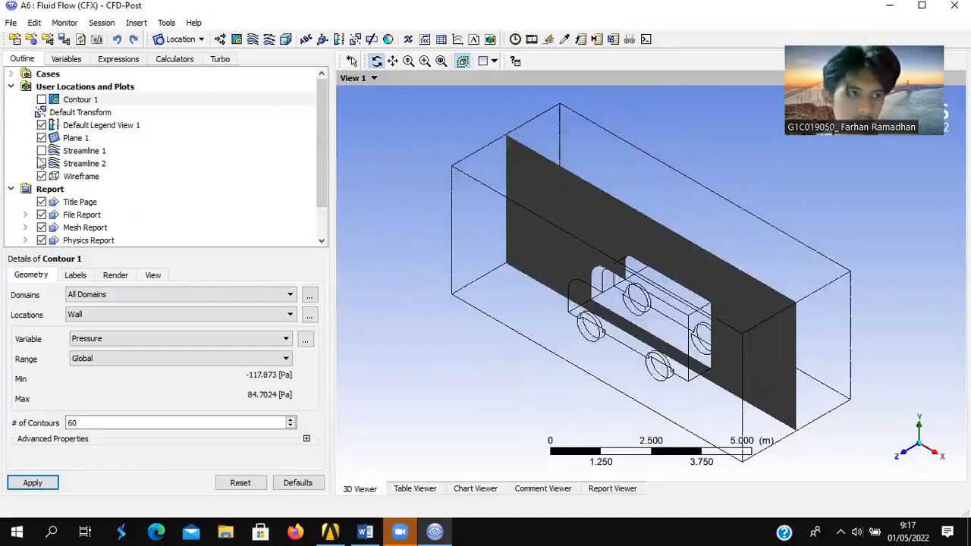
click(42, 150)
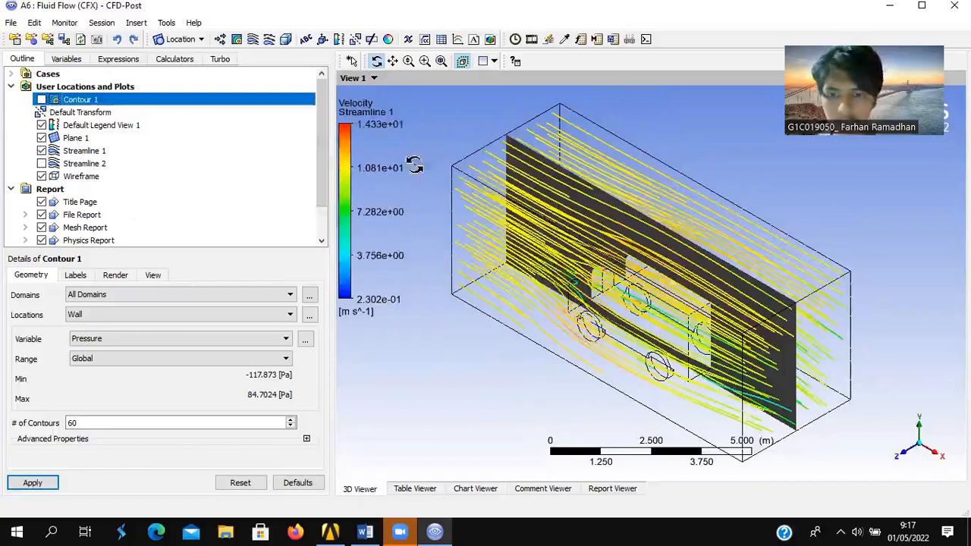
drag(610, 363, 607, 334)
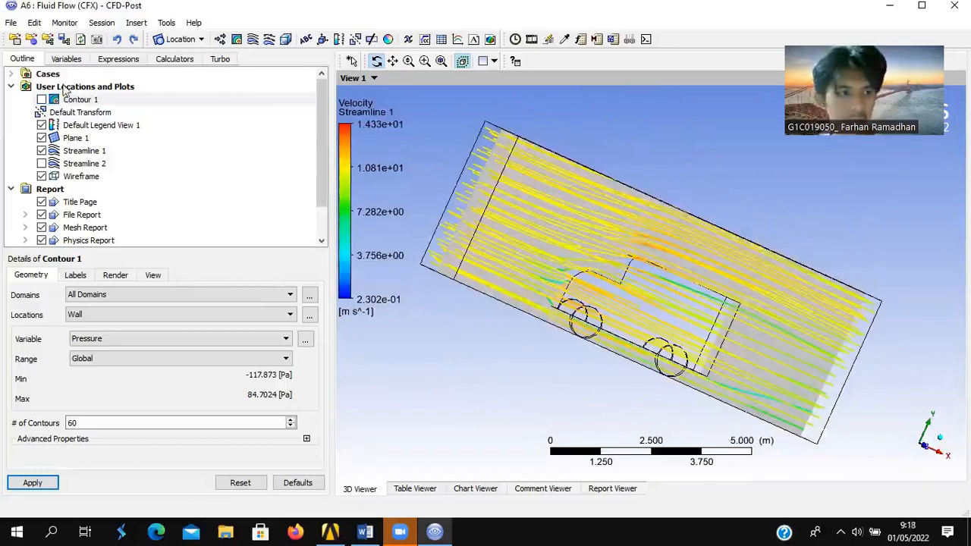
- Hide Streamline 1, show Streamline 2 and examine the flow pattern along the mid-plane from the side
click(41, 151)
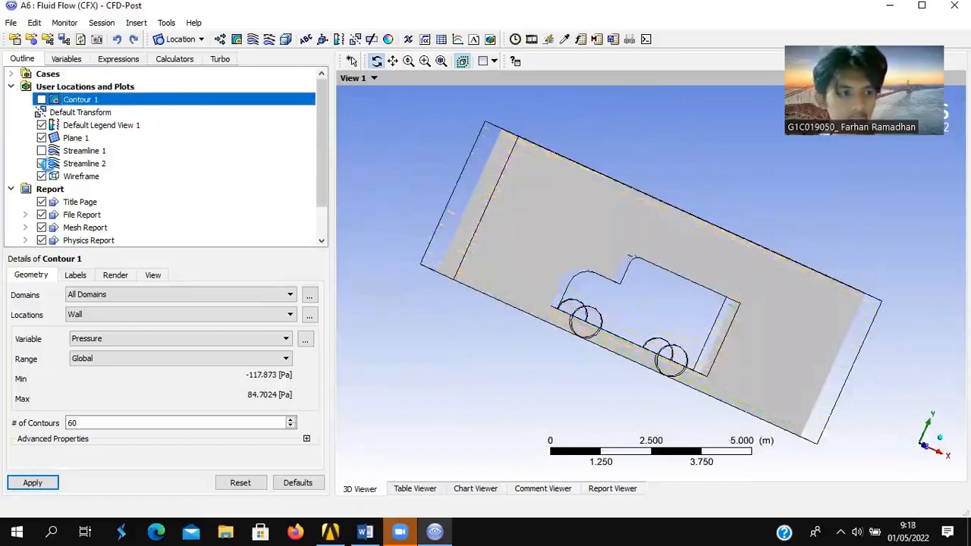
click(42, 164)
drag(653, 307, 577, 282)
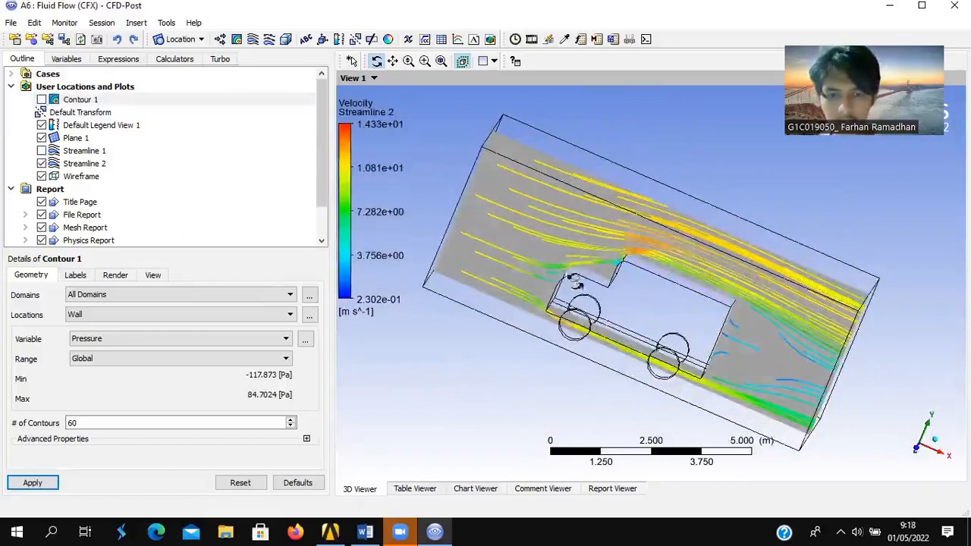
drag(602, 325, 577, 296)
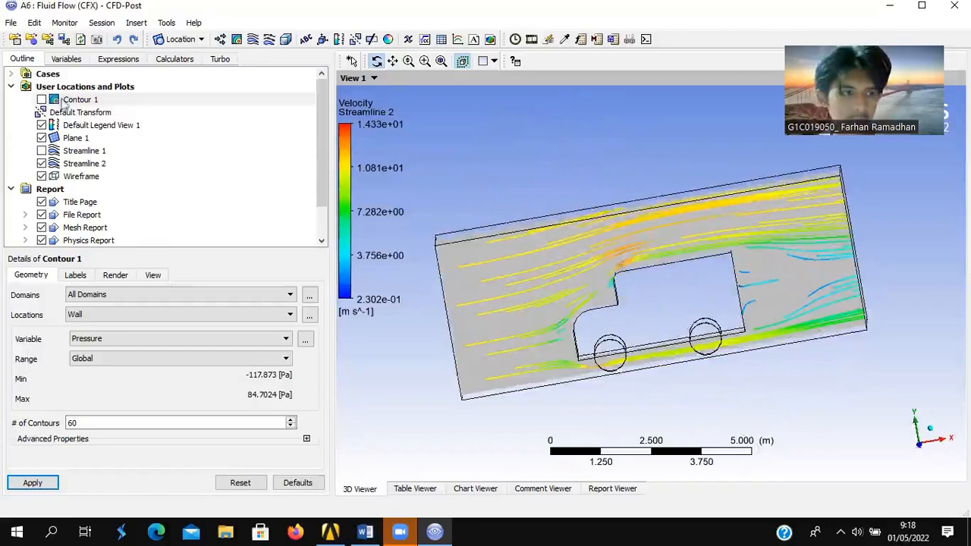
- Hide Streamline 2, show Contour 1 again and examine the wall pressure contours
click(42, 164)
click(42, 99)
drag(554, 292, 541, 252)
- Show Streamline 1 and Streamline 2 together with the pressure contour and return to the isometric view
click(42, 151)
click(42, 164)
drag(653, 267, 863, 219)
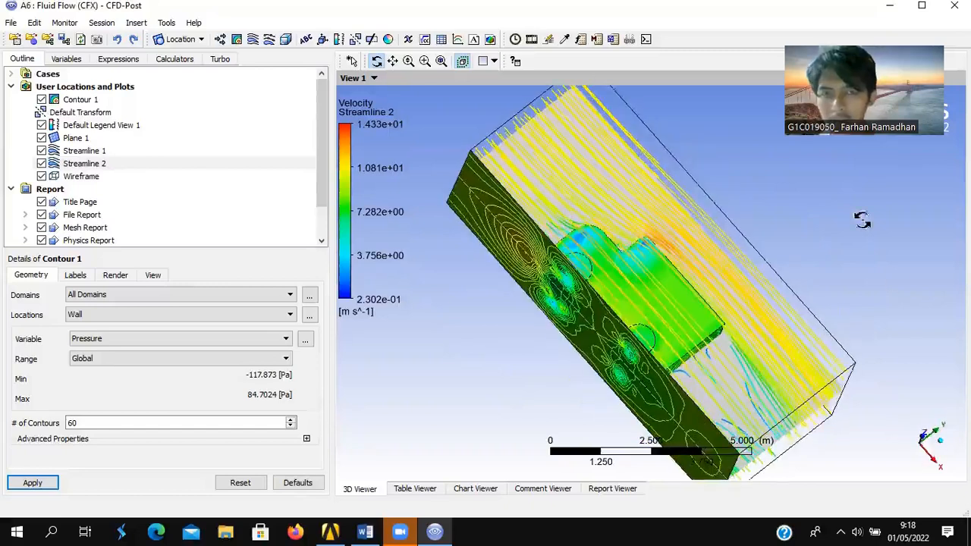
click(946, 448)
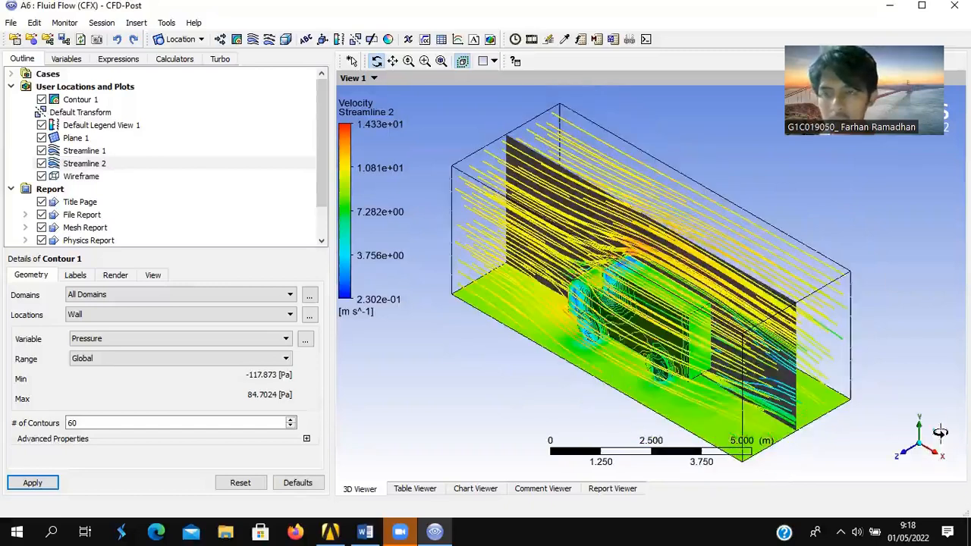